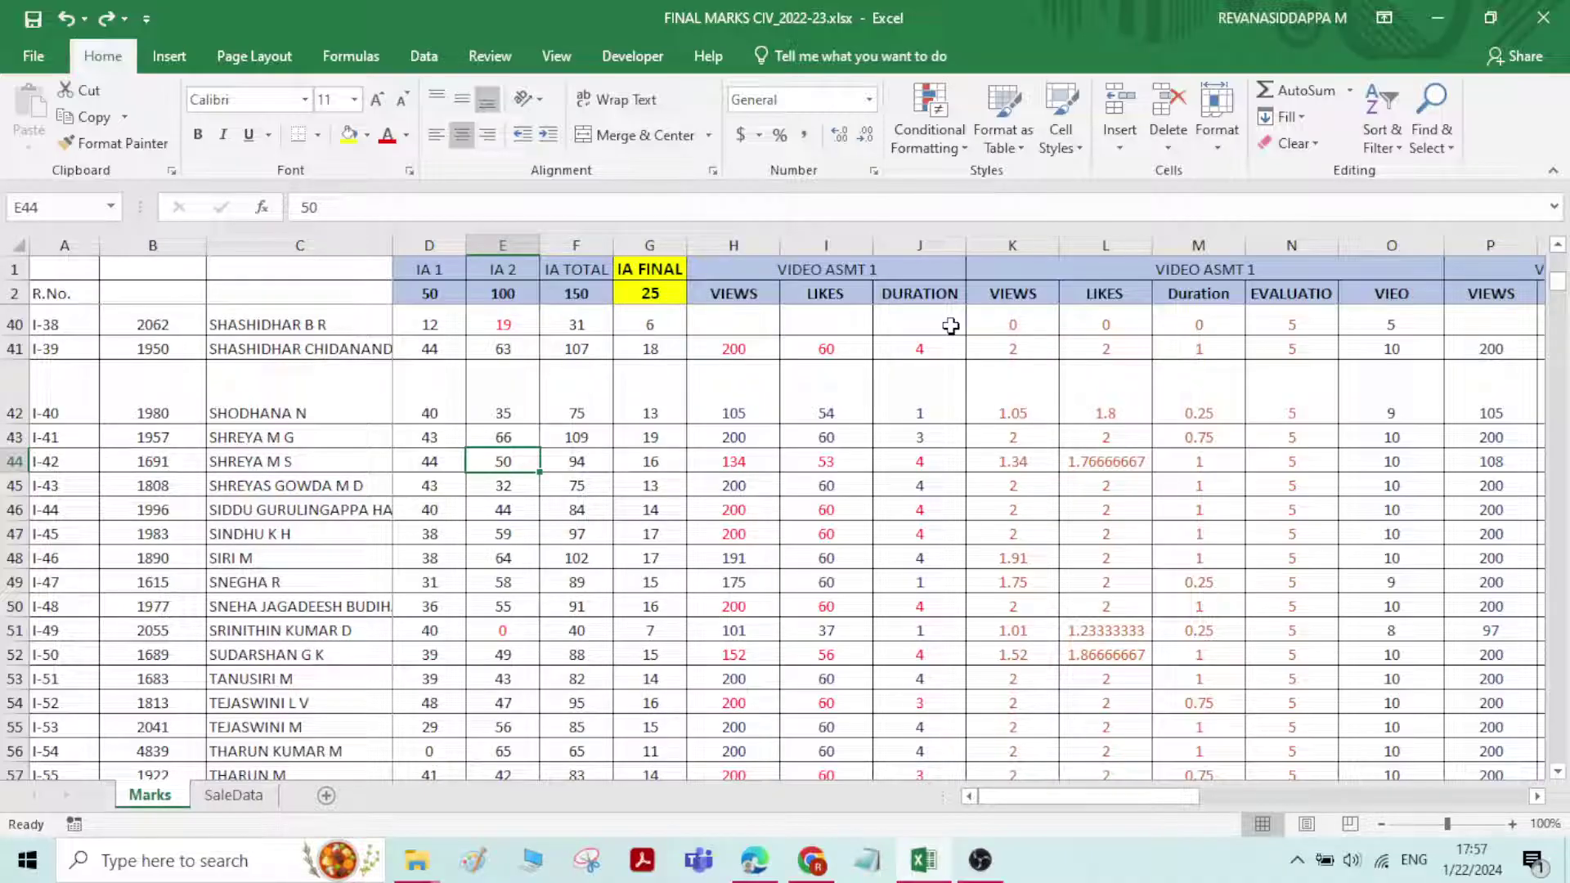
Look over the SaleData sheet, return to the Marks sheet and examine the IA 2 column from its first row
{"action": "left_click", "coordinate": [232, 795]}
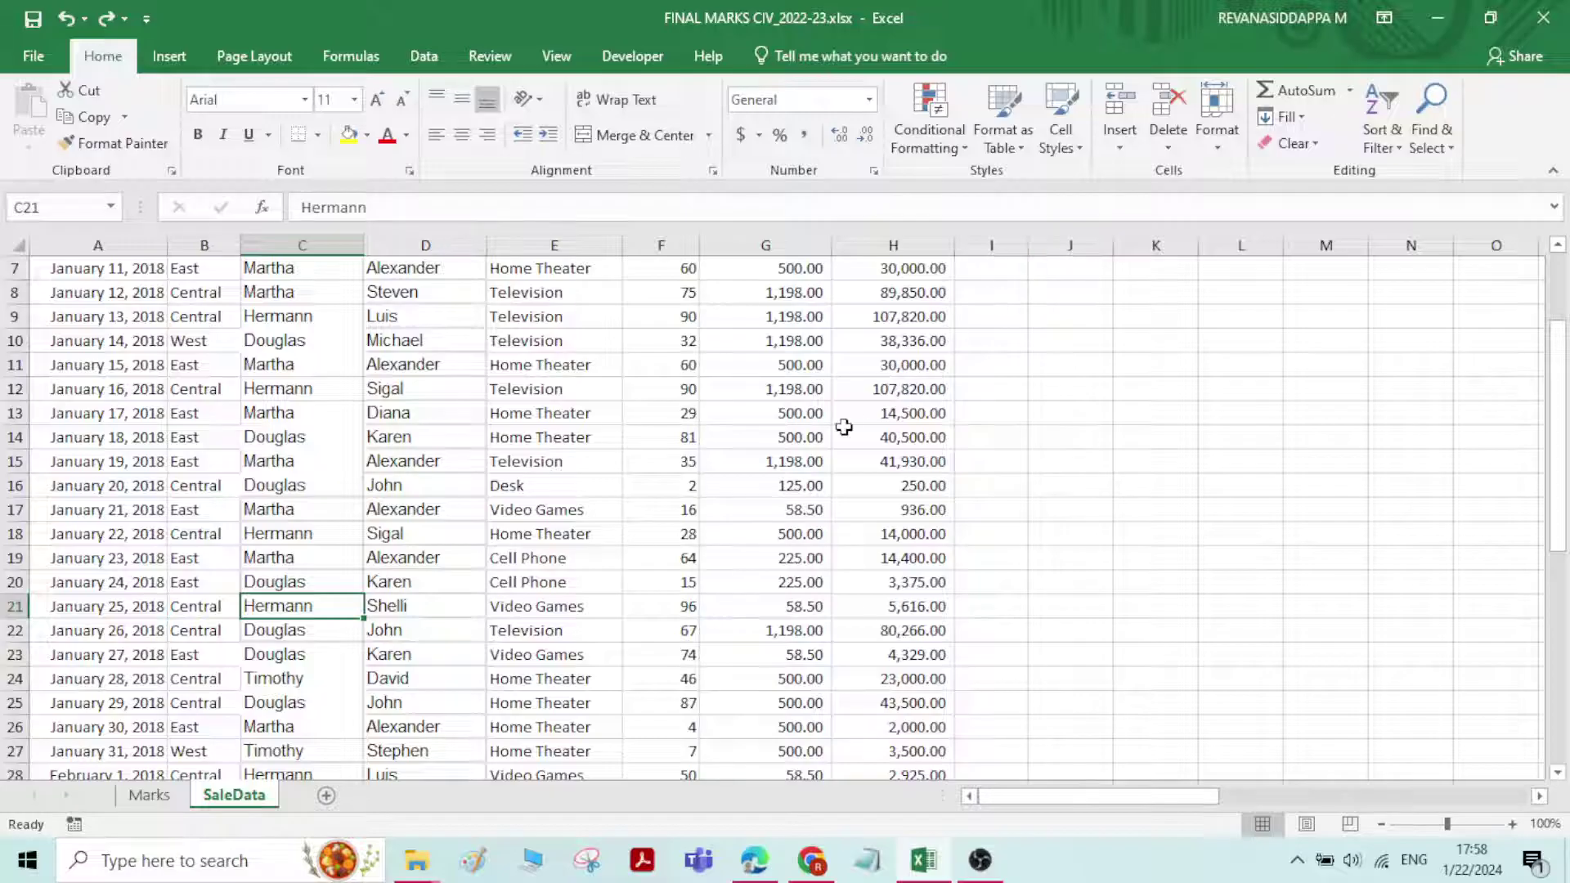
{"action": "left_click", "coordinate": [155, 795]}
{"action": "left_click", "coordinate": [597, 461]}
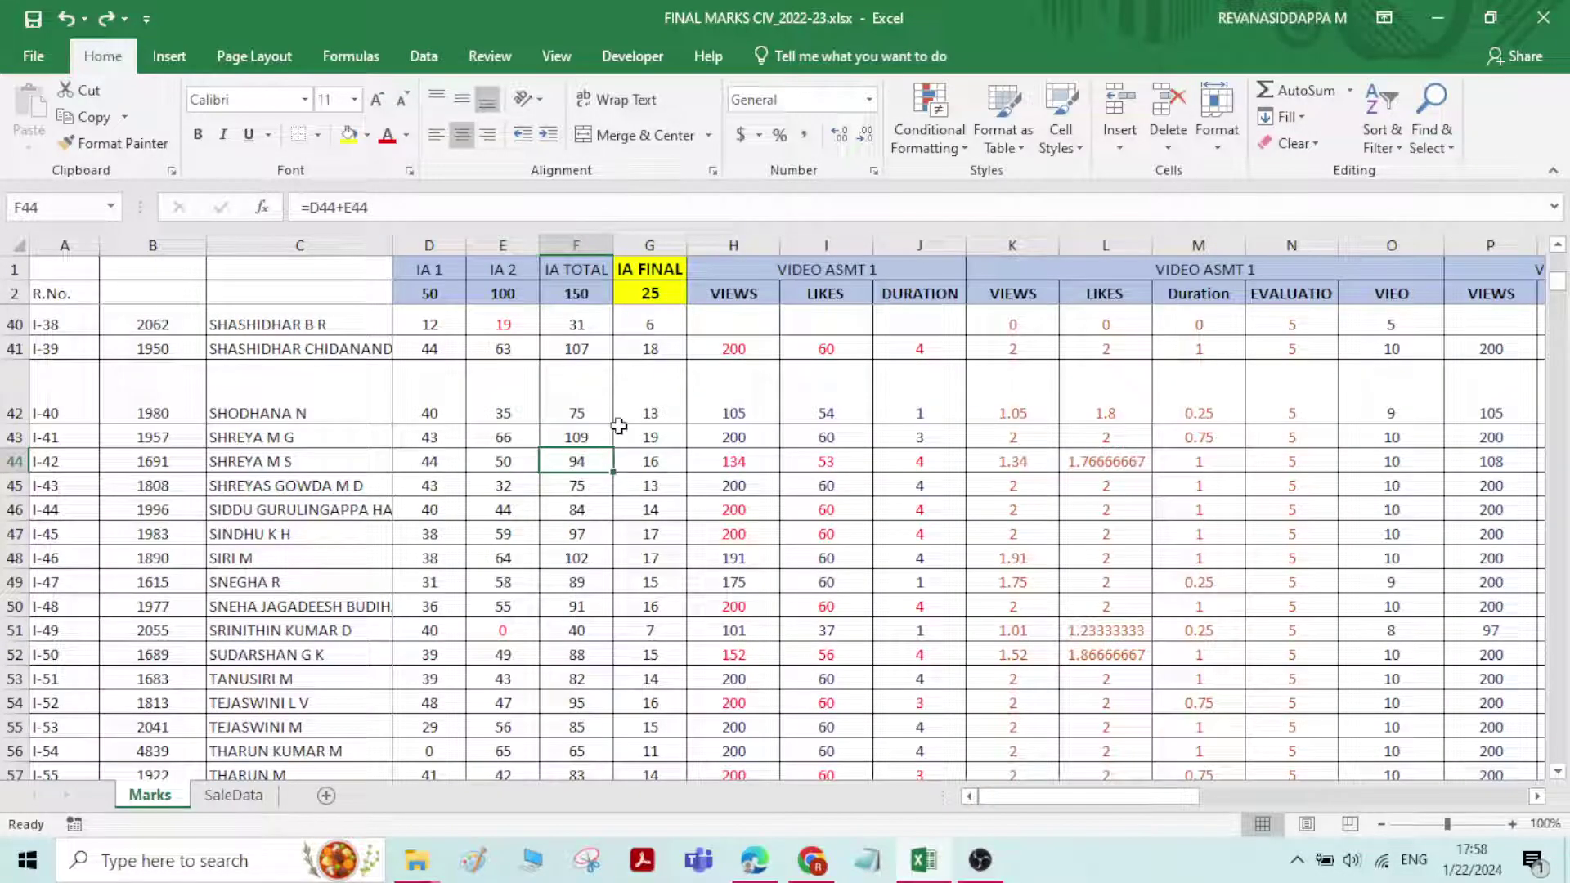
{"action": "left_click", "coordinate": [505, 246]}
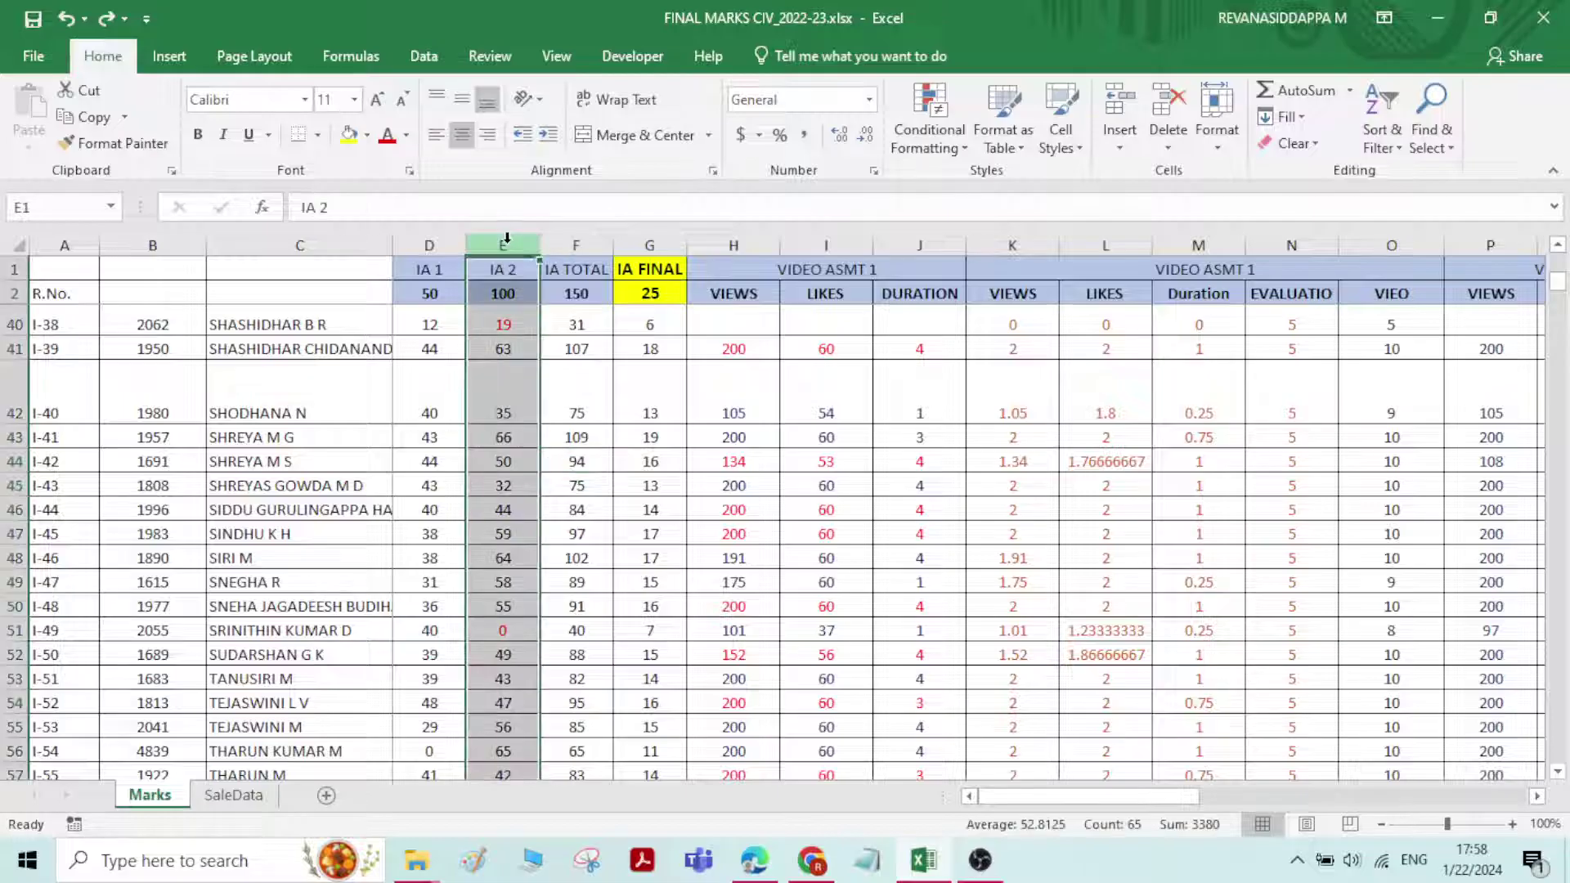
{"action": "left_click", "coordinate": [505, 296]}
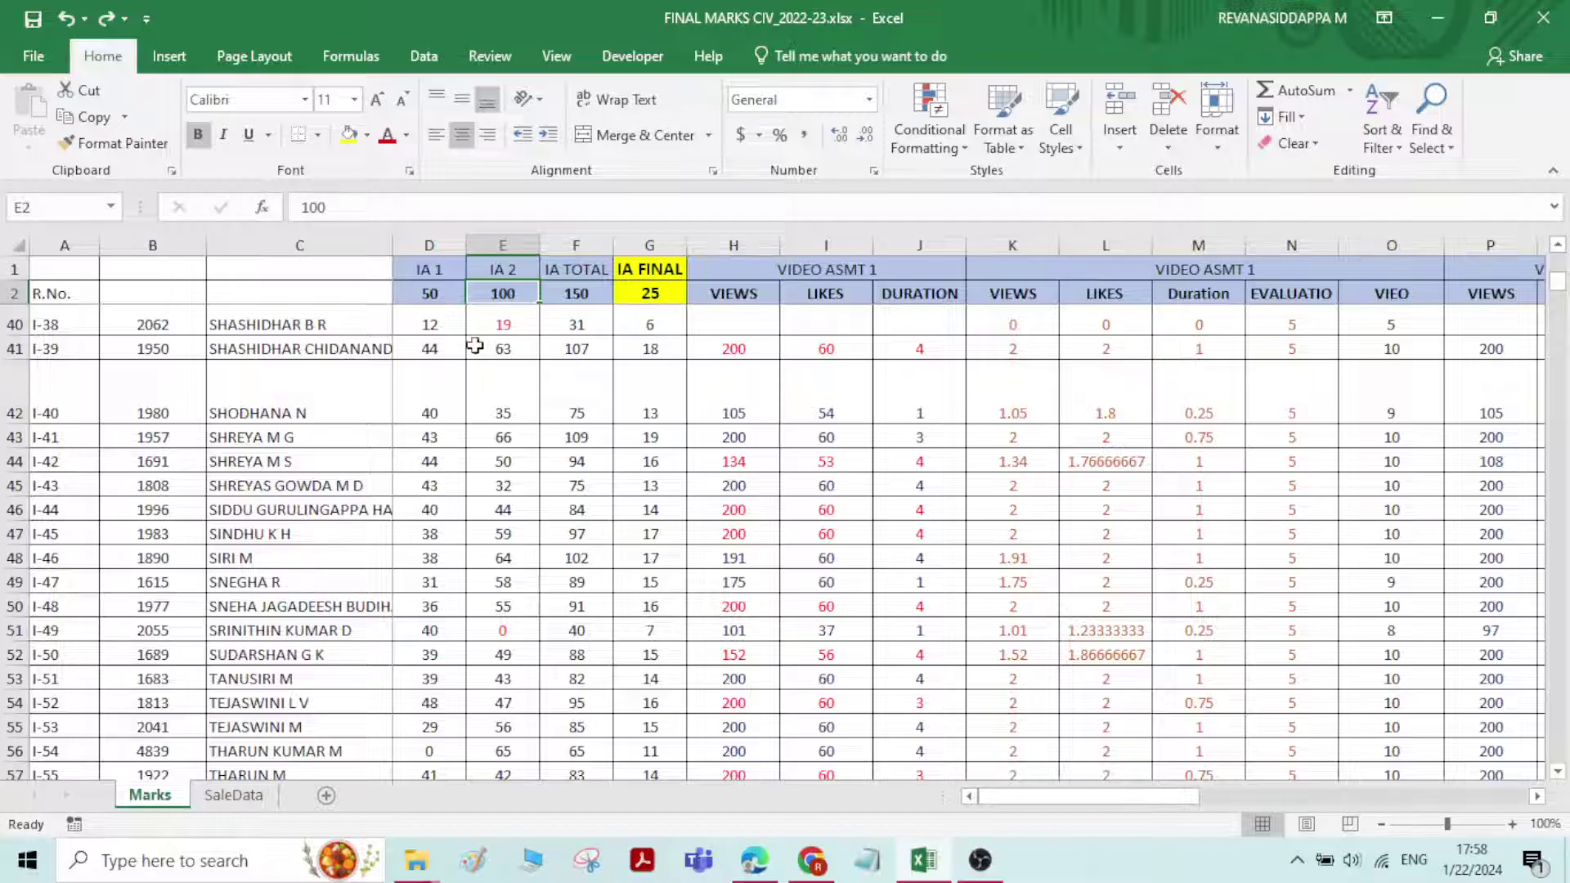
{"action": "scroll", "coordinate": [505, 342], "scroll_direction": "up", "scroll_amount": 12}
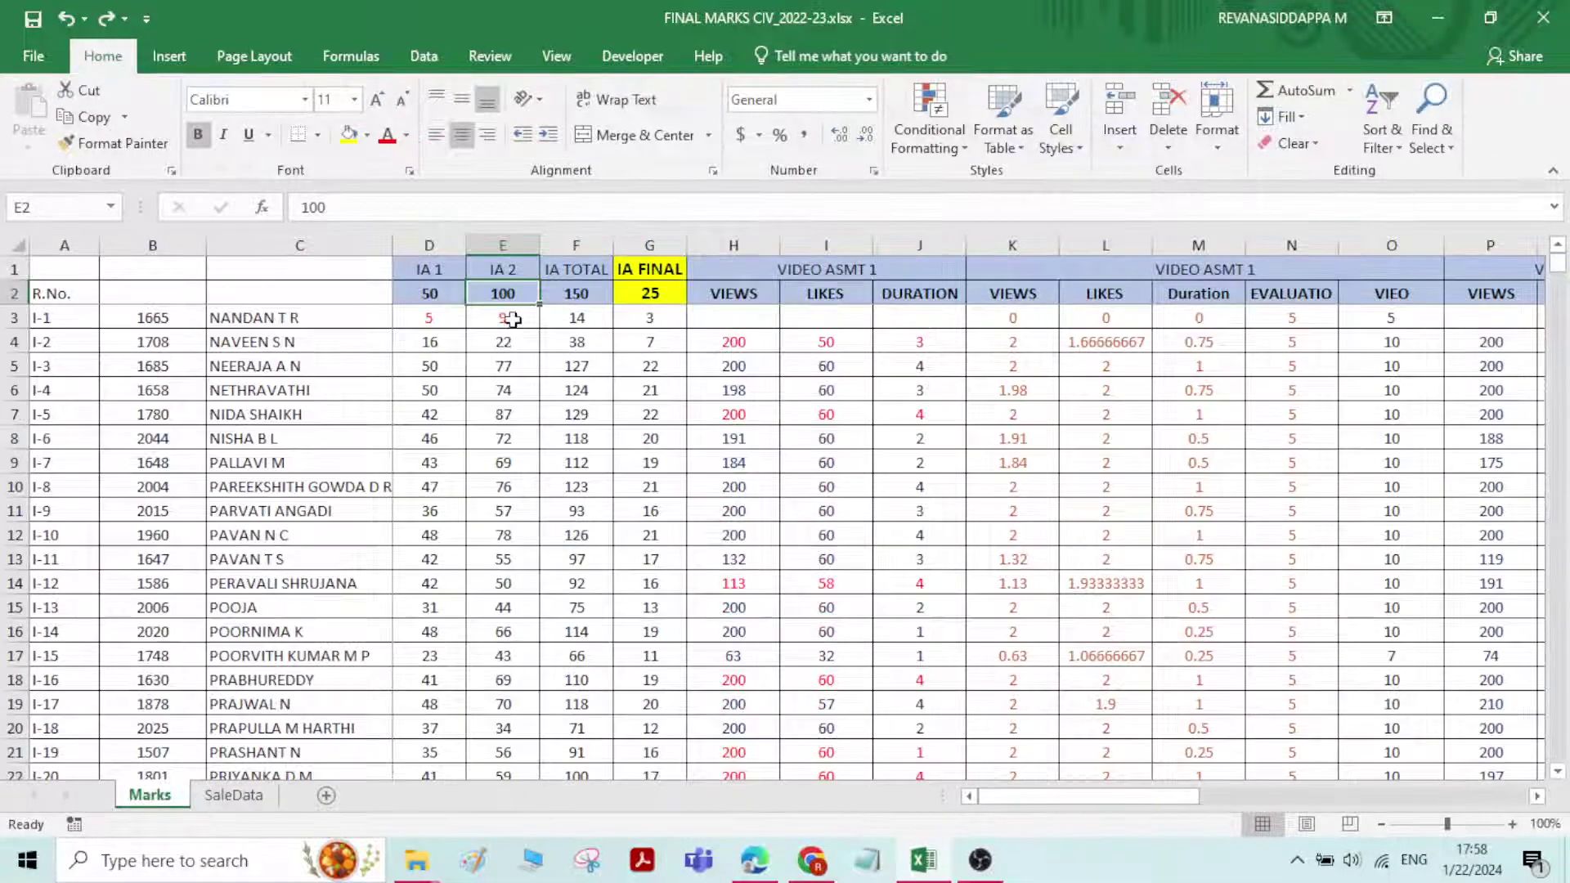
Set the font colour of the first IA 2 mark, cell E3, to Automatic
{"action": "left_click_drag", "start_coordinate": [503, 317], "coordinate": [507, 360]}
{"action": "left_click", "coordinate": [503, 319]}
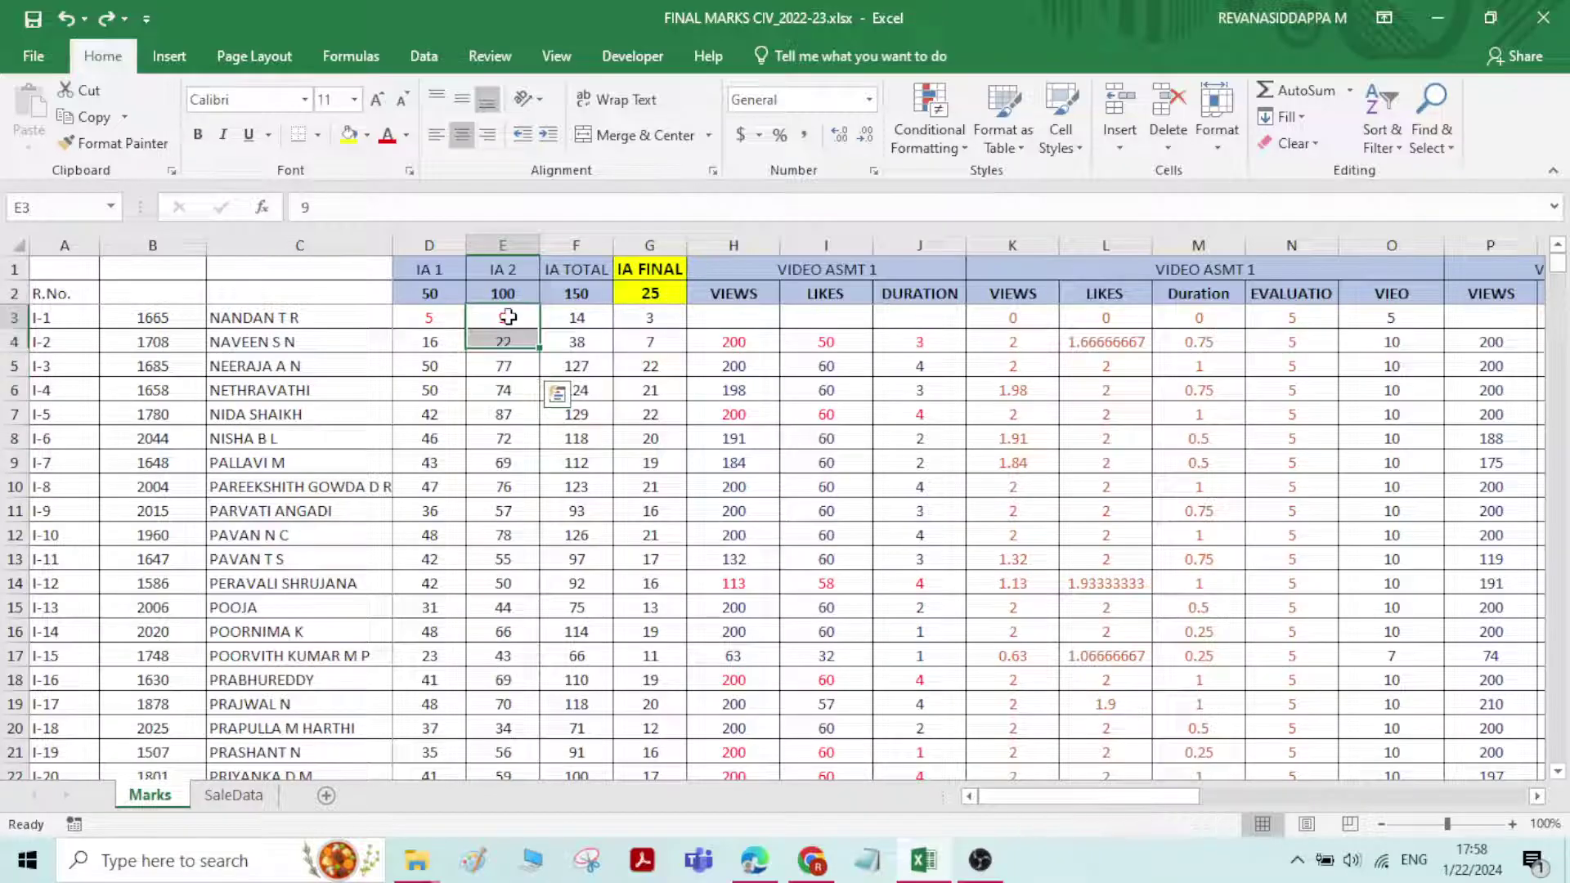
{"action": "left_click", "coordinate": [406, 136]}
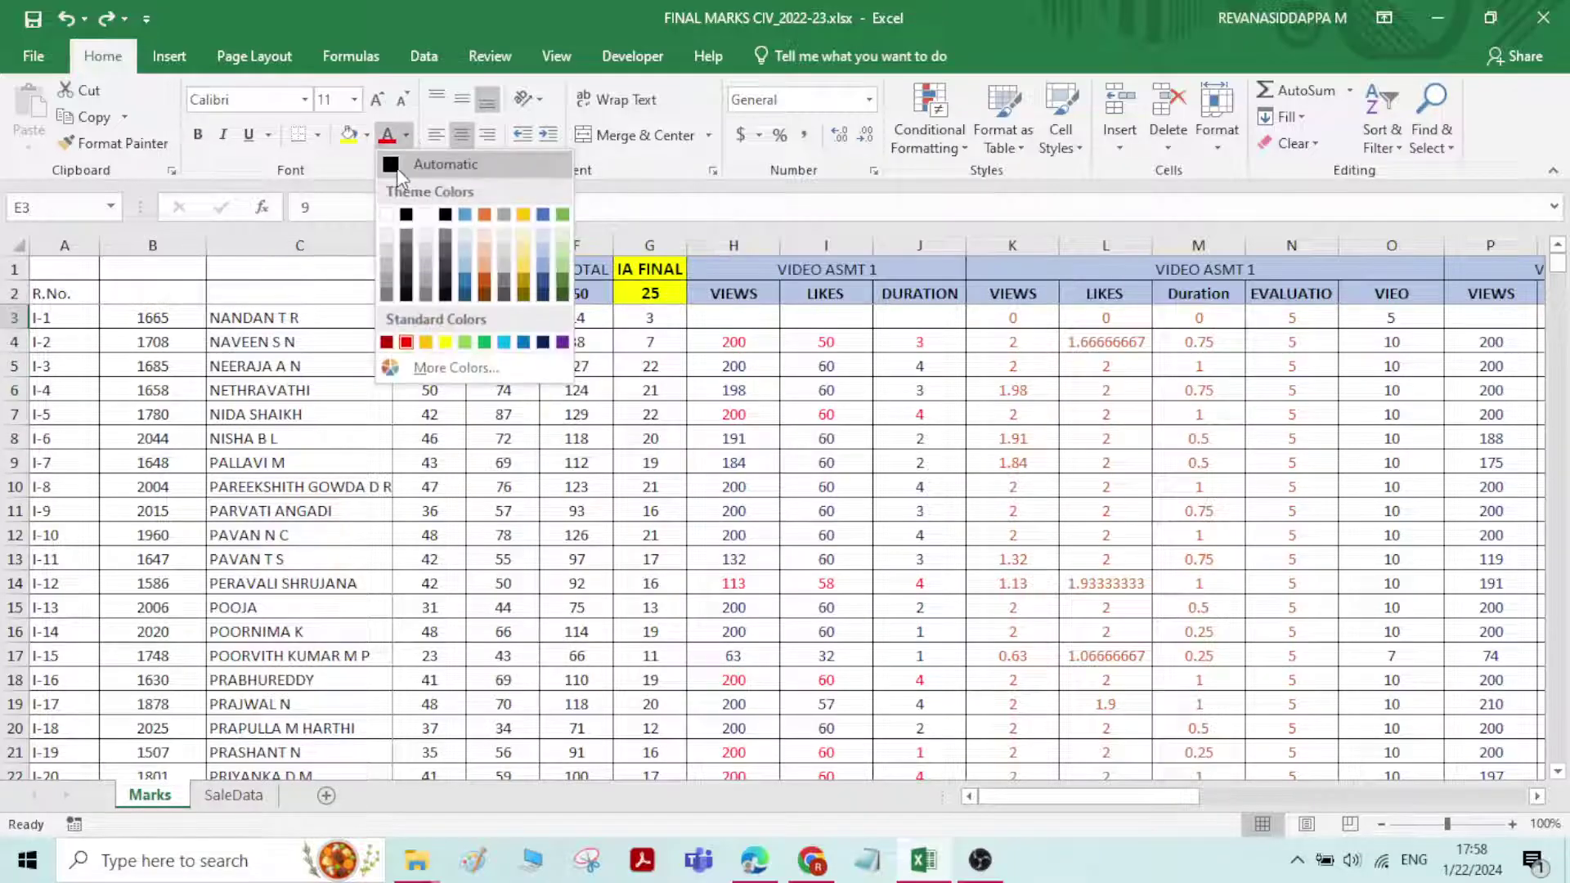
{"action": "left_click", "coordinate": [446, 163]}
Highlight the IA 2 marks in E3:E65 that are less than 35 with Light Red Fill with Dark Red Text
{"action": "left_click_drag", "start_coordinate": [504, 317], "coordinate": [518, 728]}
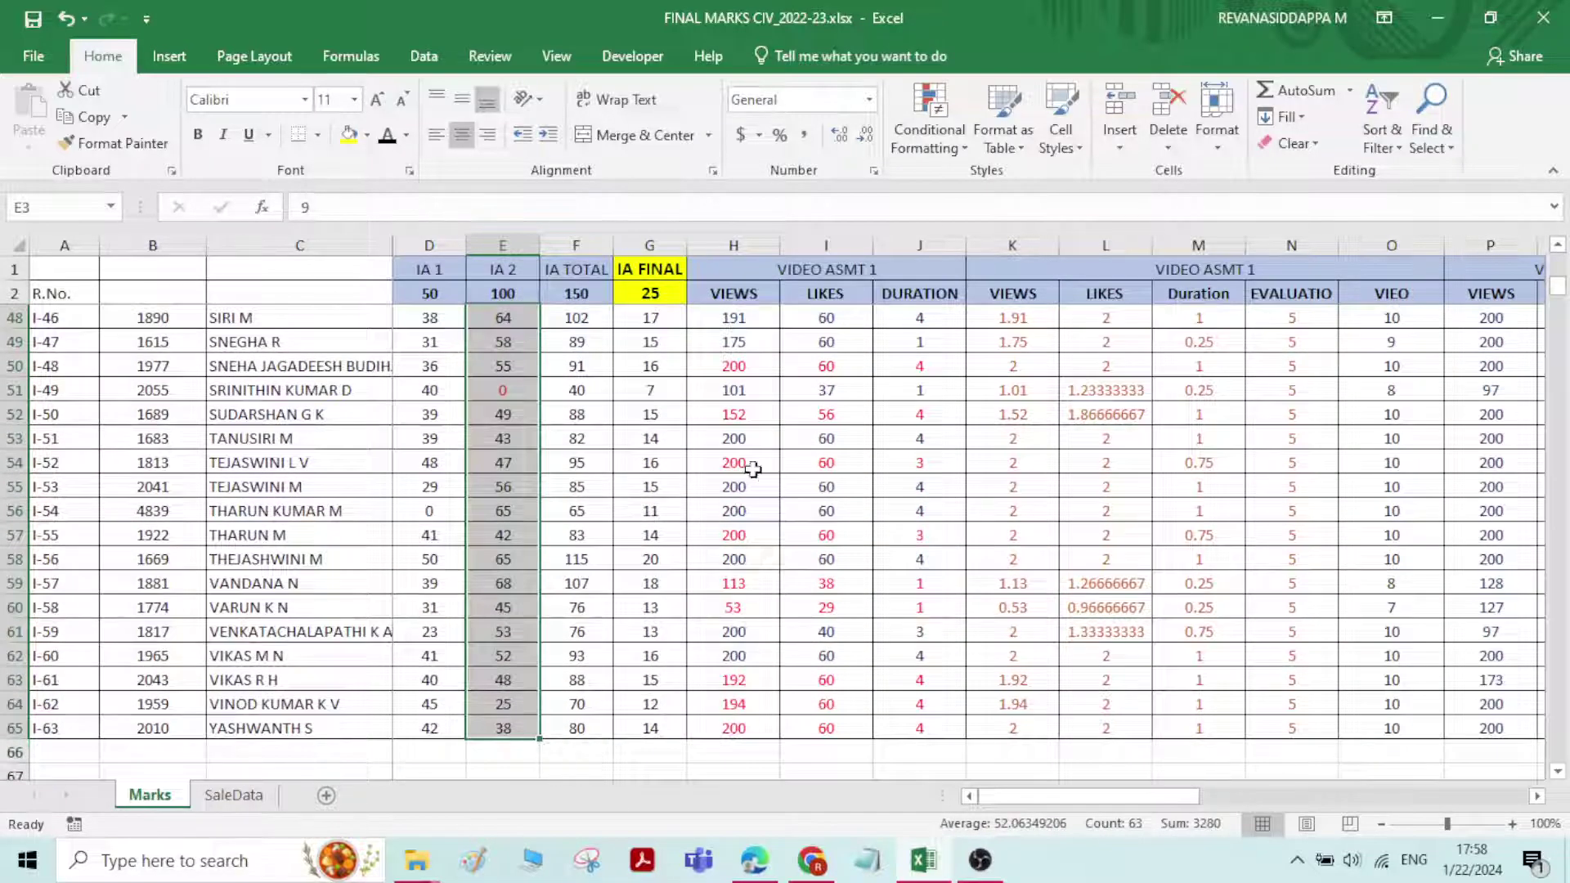
{"action": "left_click", "coordinate": [962, 152]}
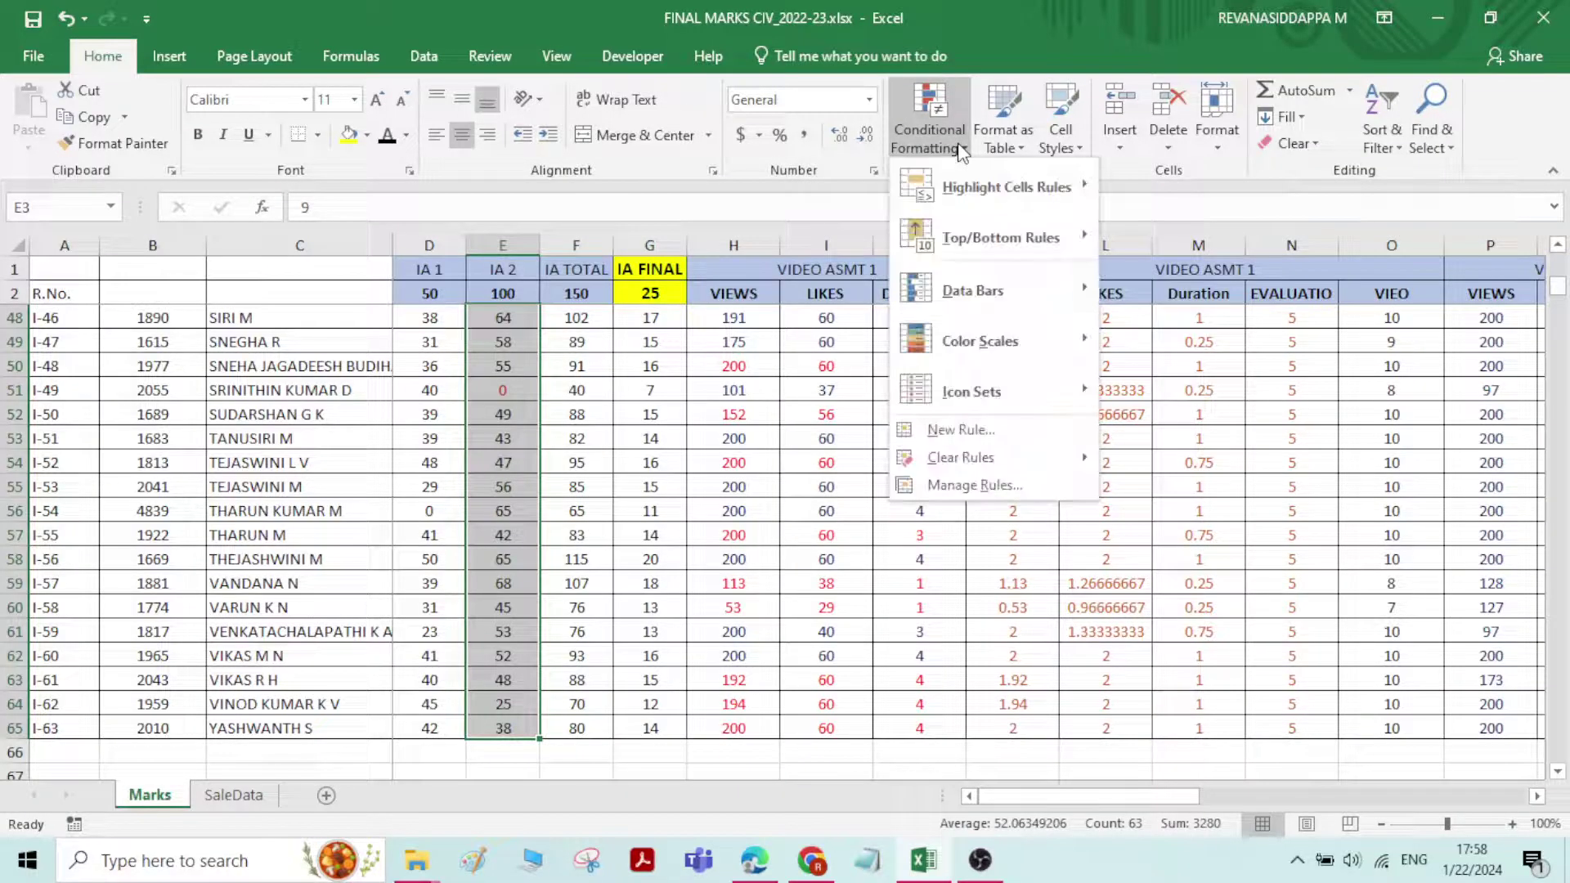
{"action": "mouse_move", "coordinate": [1053, 184]}
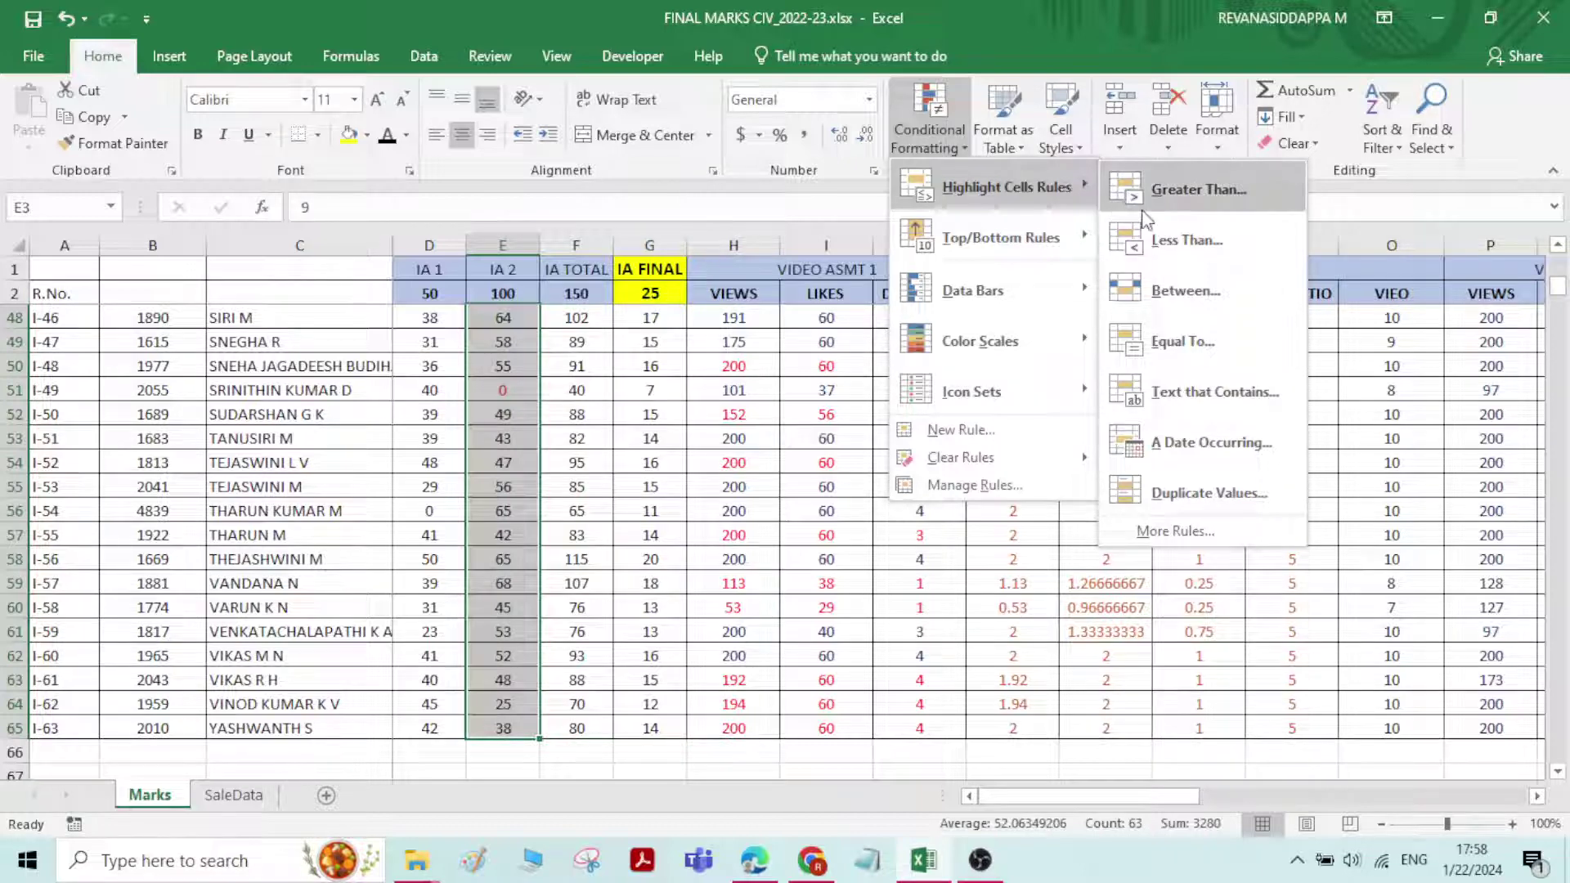
{"action": "left_click", "coordinate": [1193, 239]}
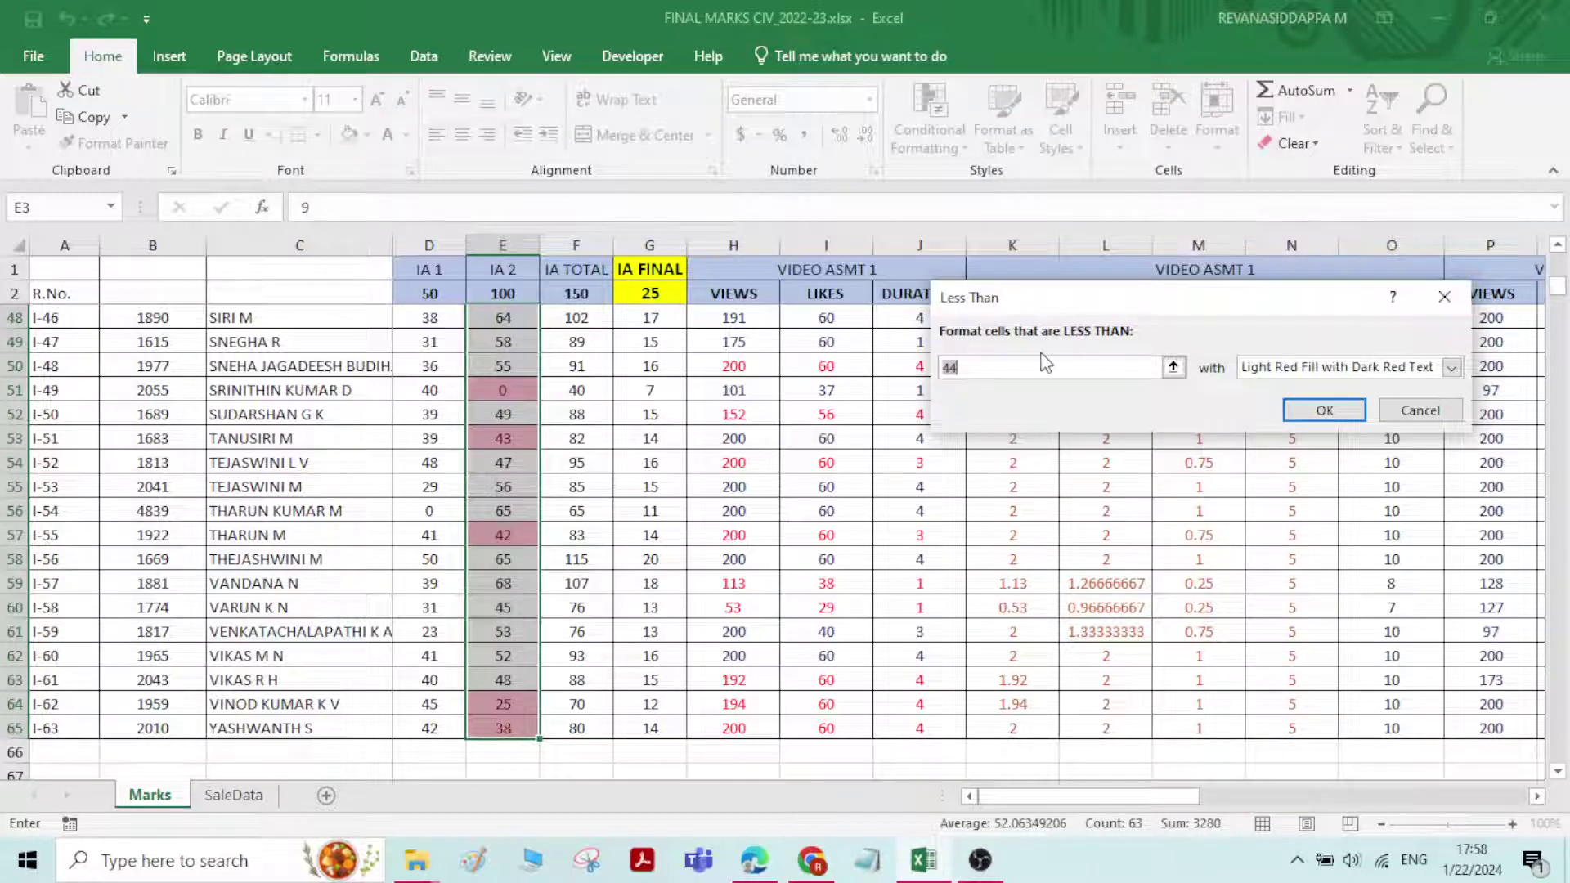
{"action": "type", "text": "35"}
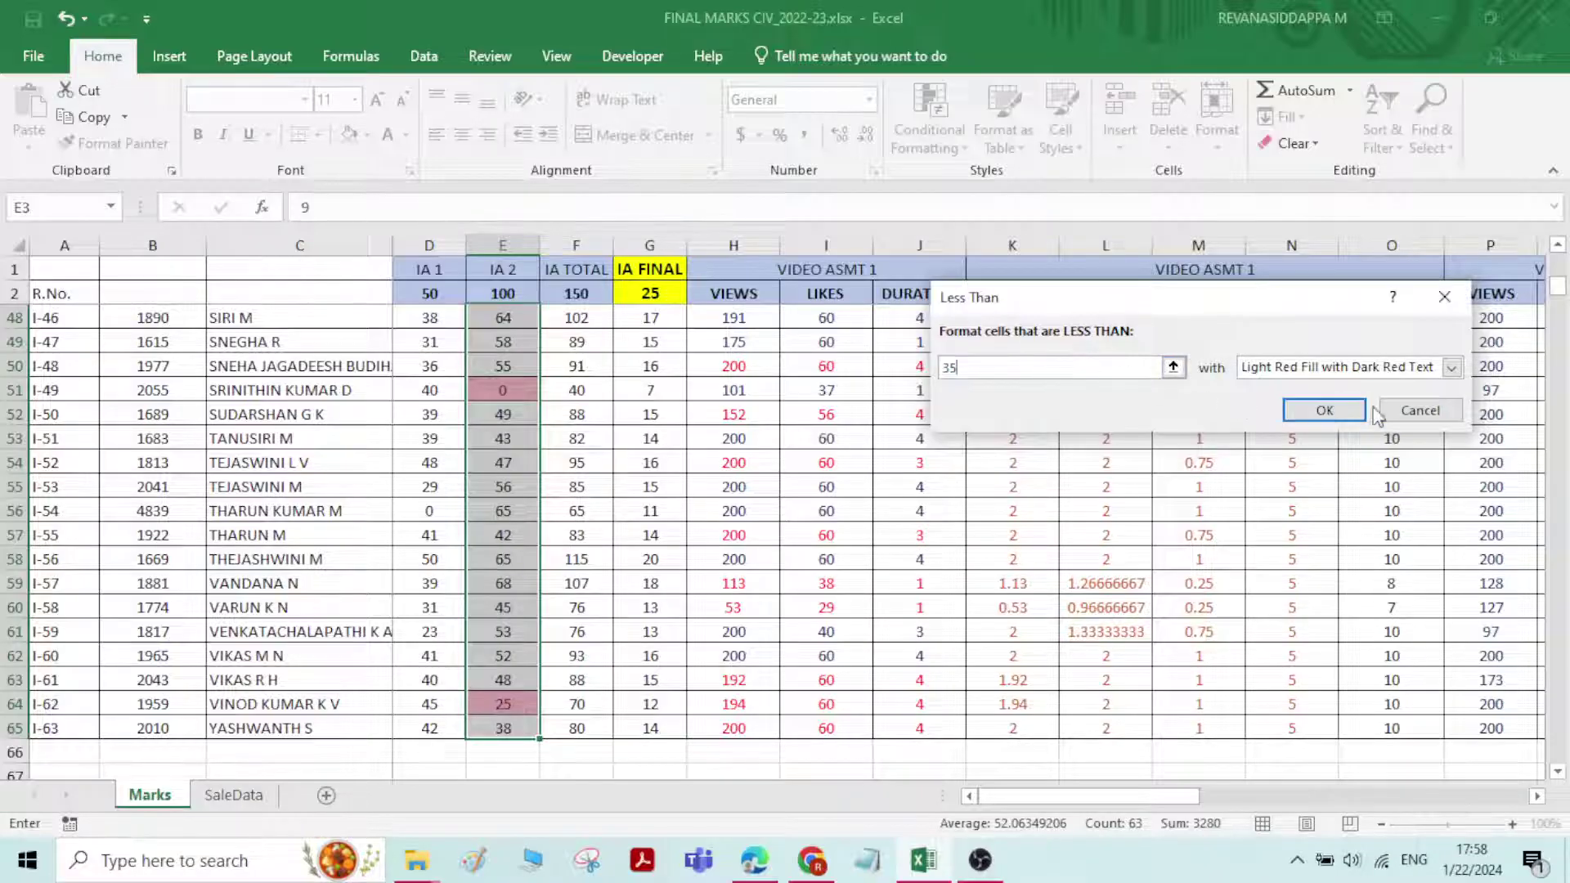
{"action": "left_click", "coordinate": [1453, 368]}
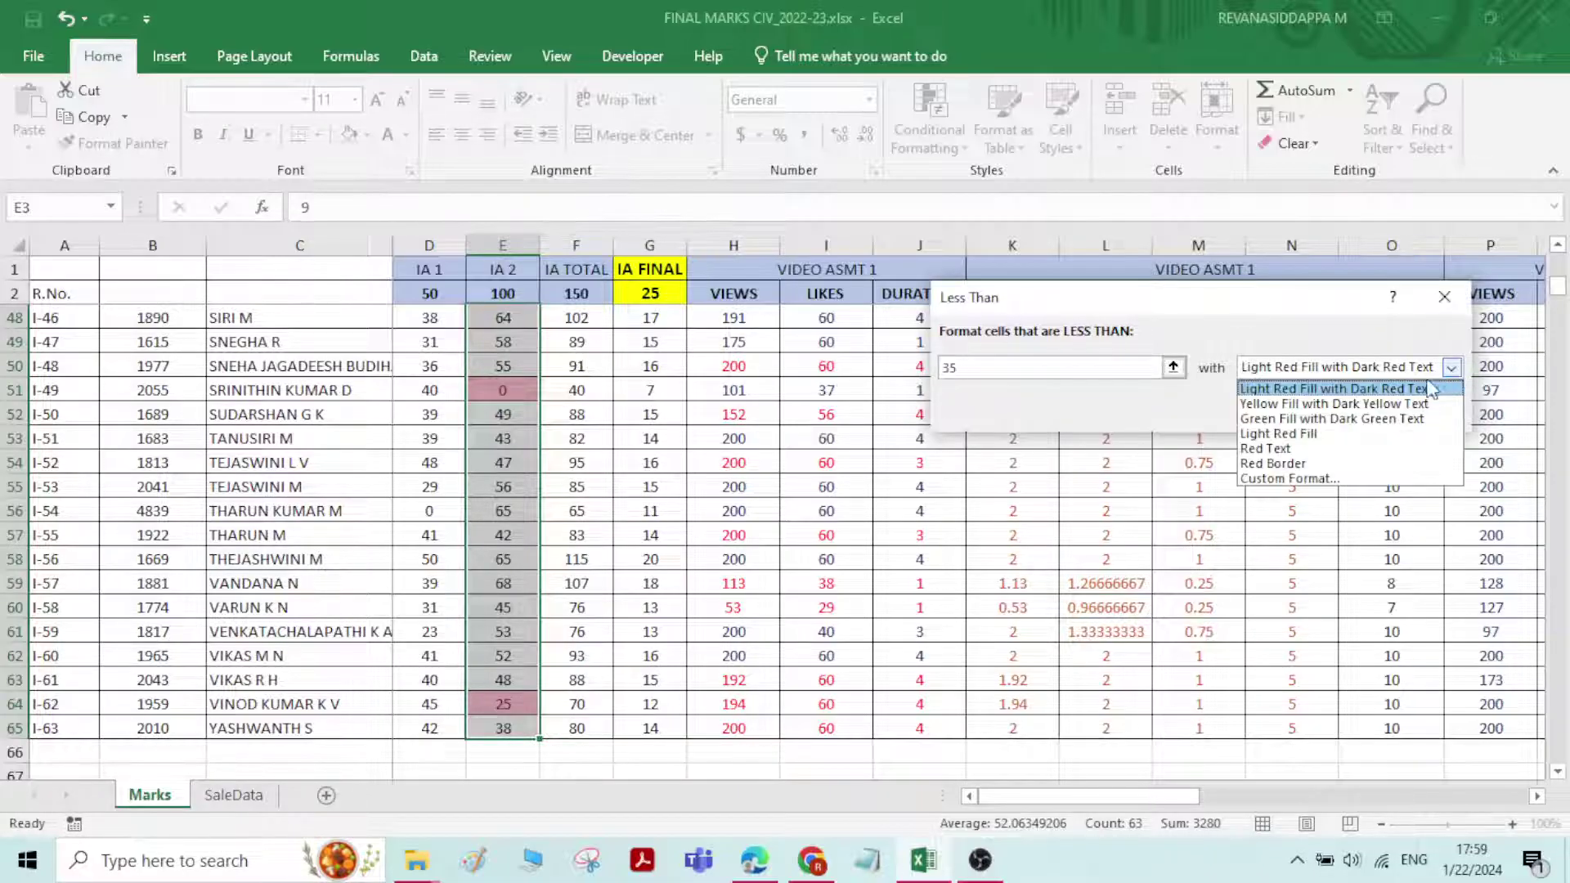
{"action": "left_click", "coordinate": [1398, 401]}
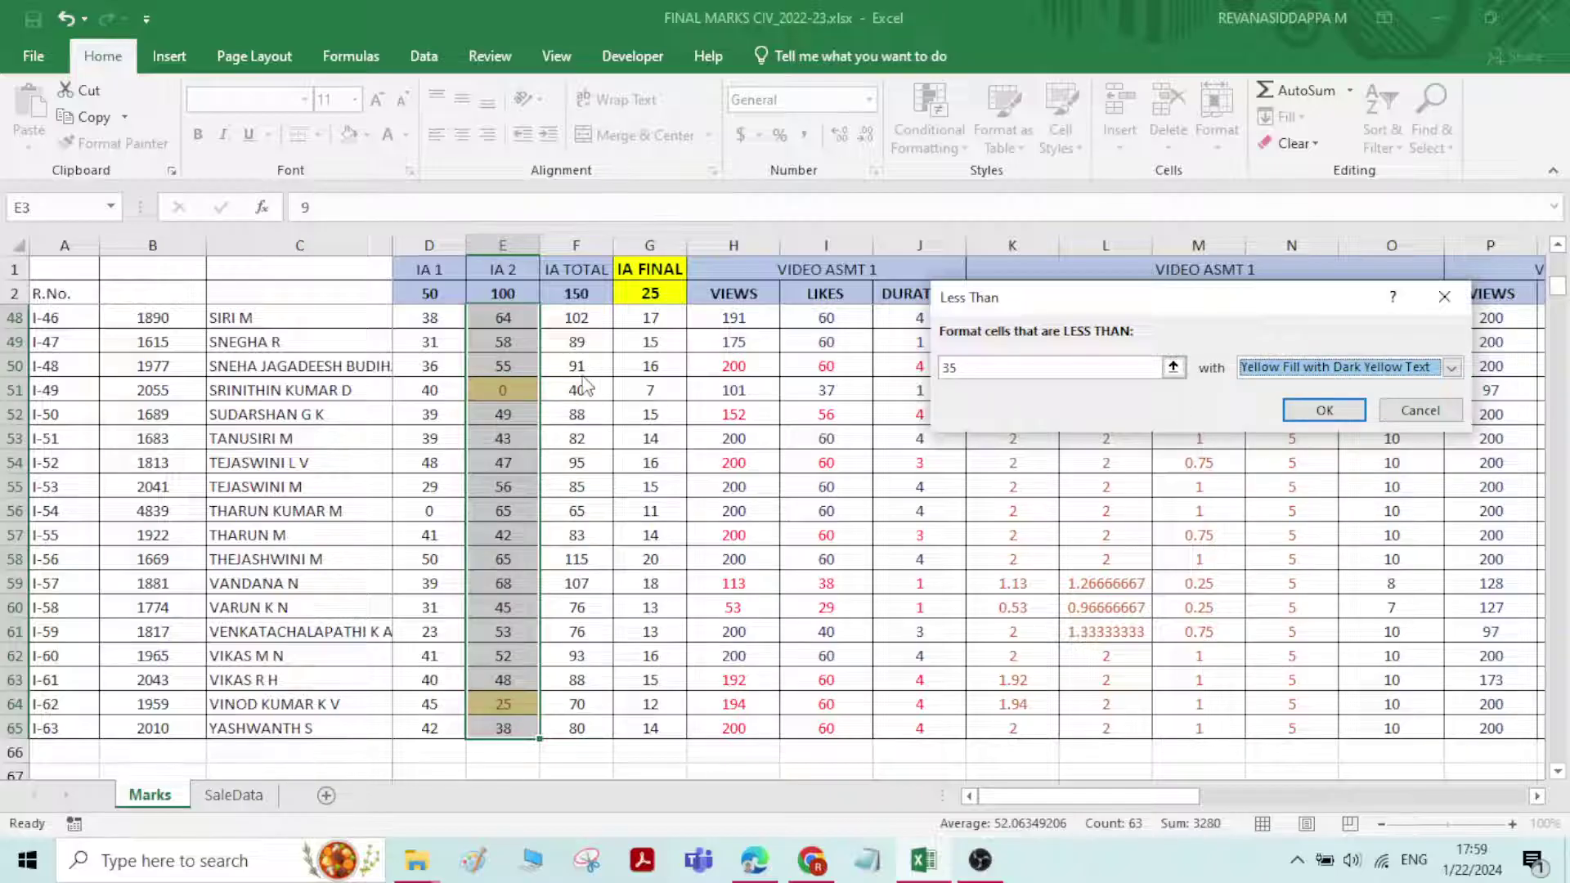
{"action": "left_click", "coordinate": [1453, 368]}
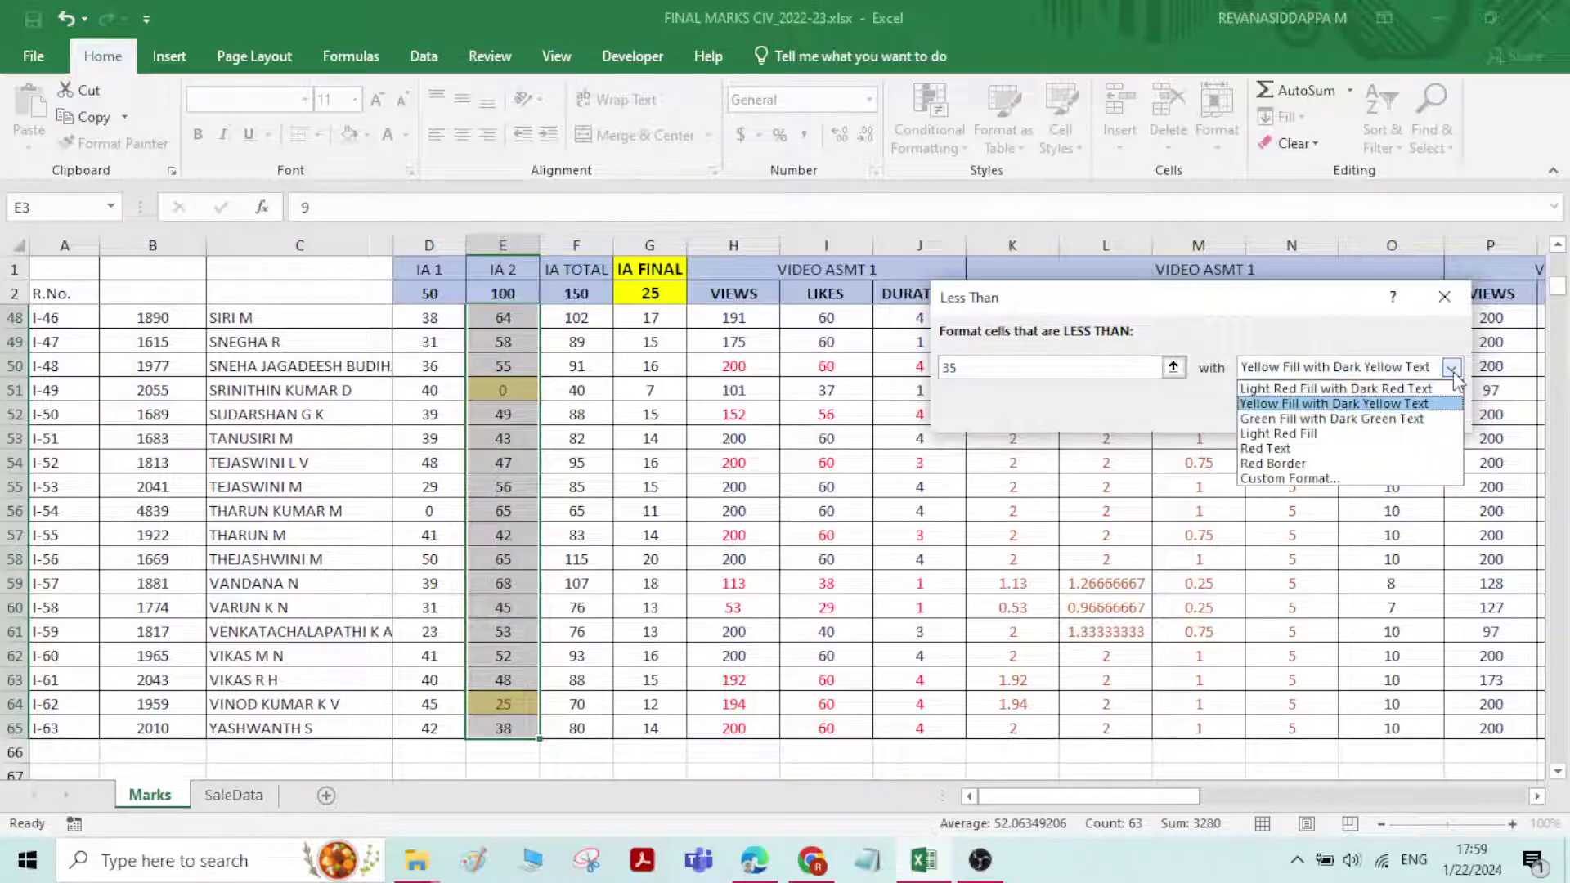
{"action": "left_click", "coordinate": [1380, 399]}
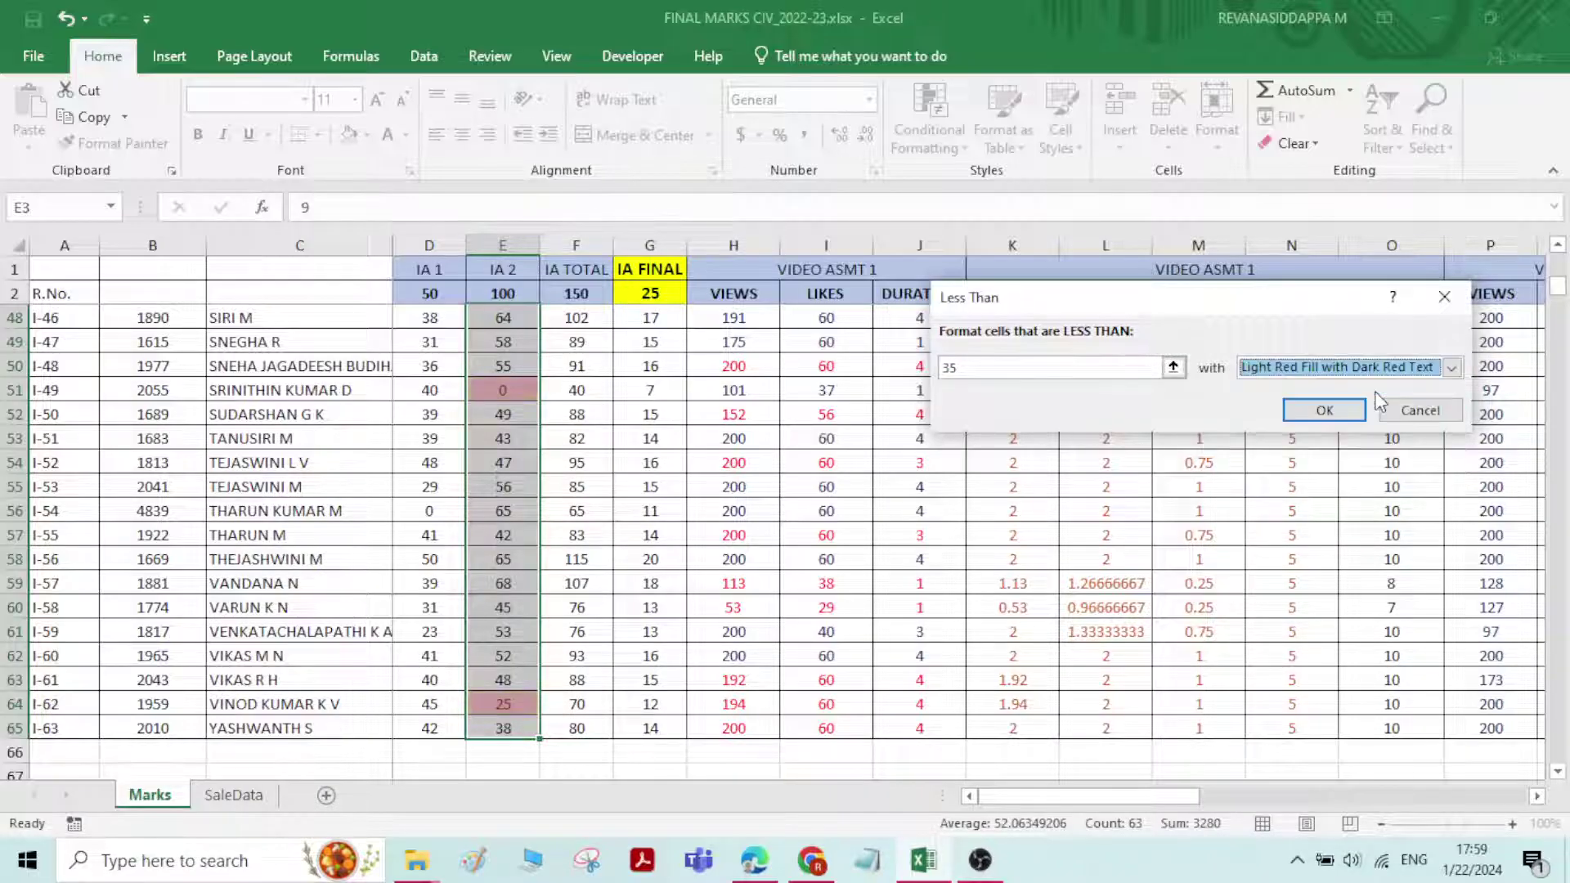
{"action": "left_click", "coordinate": [1325, 409]}
Examine the highlighted marks throughout the IA 2 column
{"action": "scroll", "coordinate": [471, 489], "scroll_direction": "up", "scroll_amount": 1}
{"action": "scroll", "coordinate": [472, 489], "scroll_direction": "up", "scroll_amount": 12}
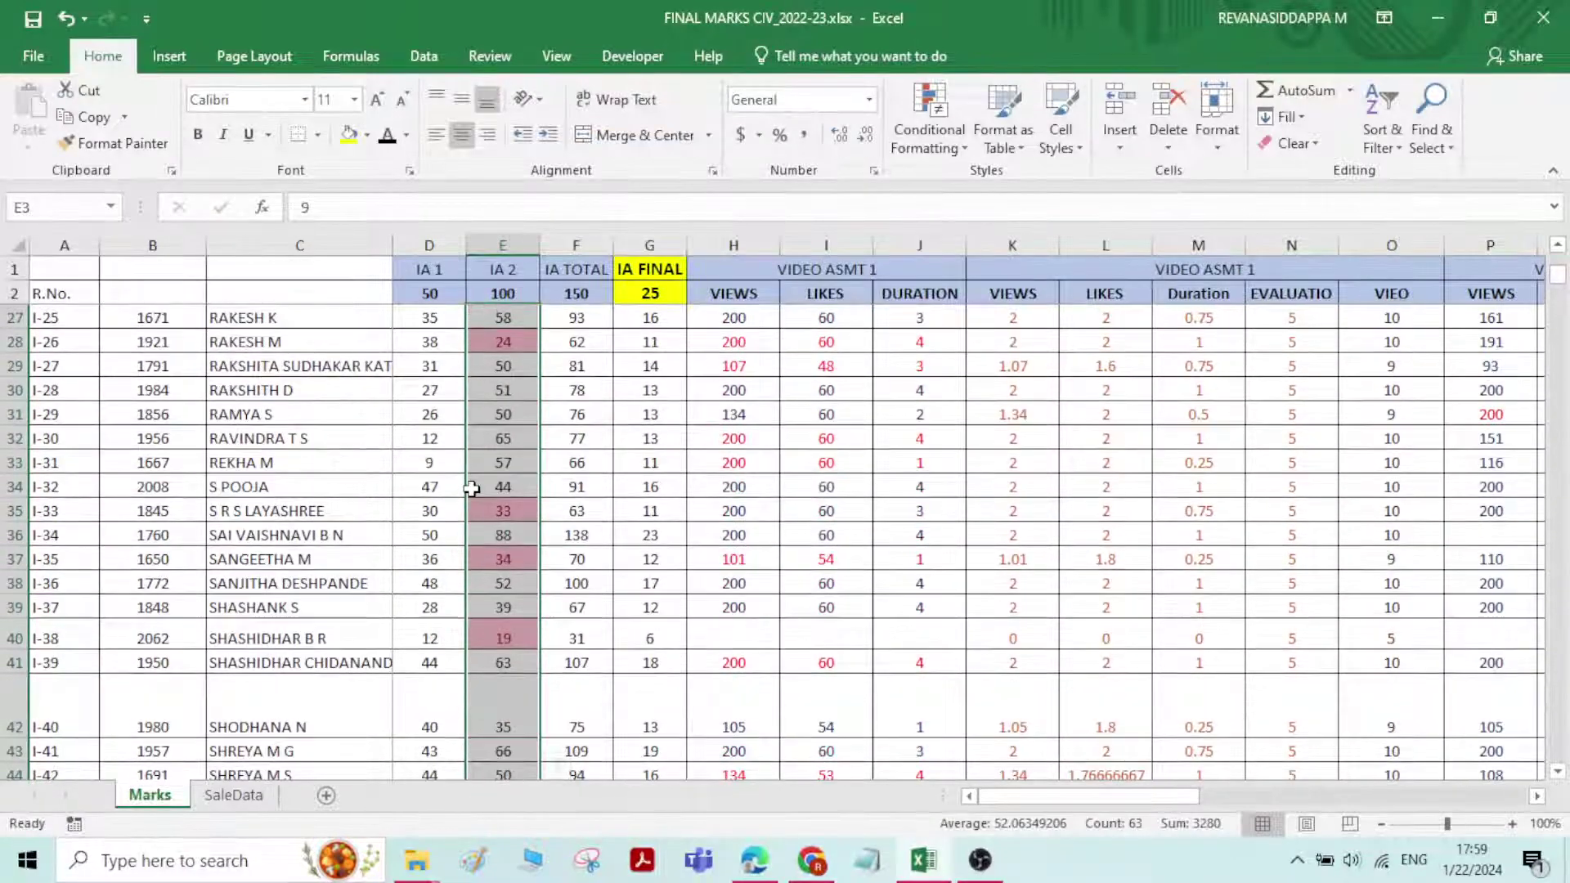
{"action": "scroll", "coordinate": [472, 488], "scroll_direction": "up", "scroll_amount": 3}
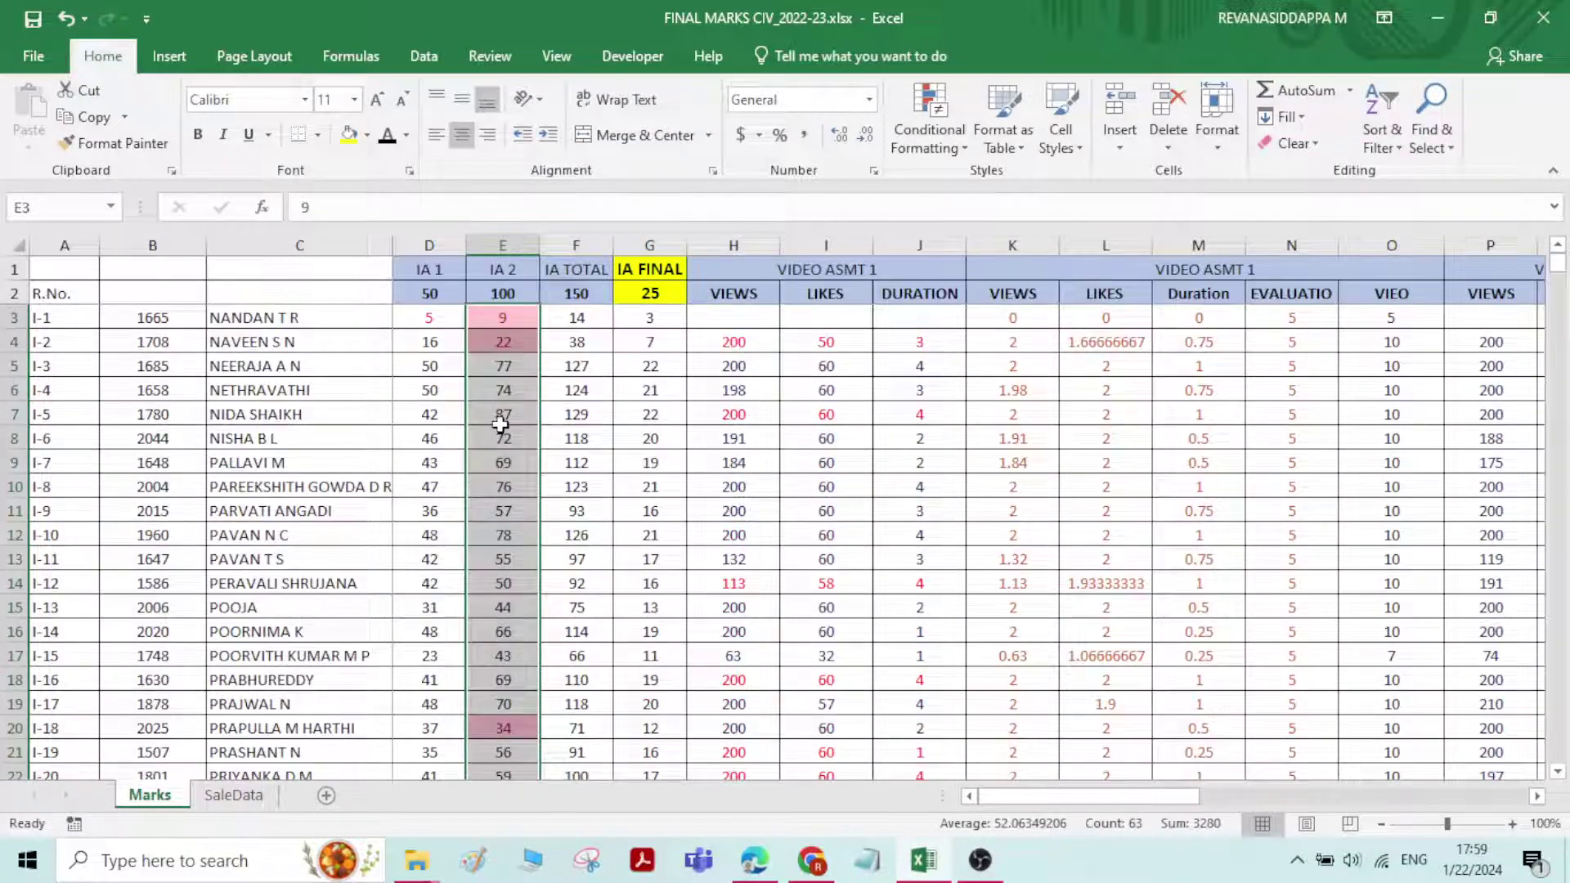
{"action": "left_click", "coordinate": [519, 323]}
{"action": "left_click", "coordinate": [521, 342]}
{"action": "scroll", "coordinate": [498, 482], "scroll_direction": "down", "scroll_amount": 2}
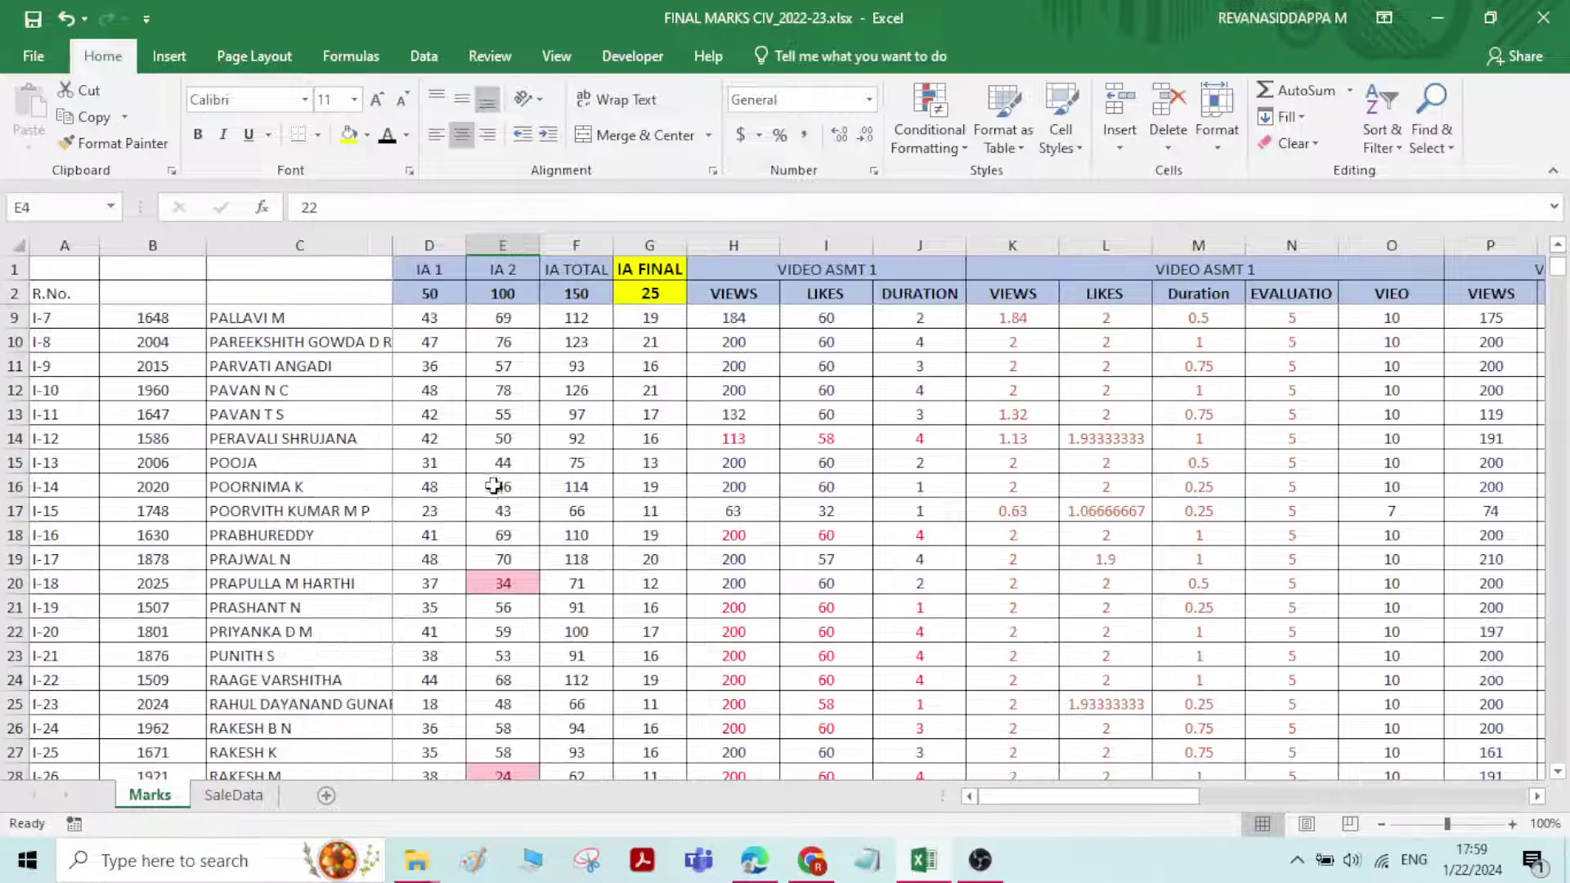
{"action": "left_click", "coordinate": [508, 575]}
{"action": "scroll", "coordinate": [509, 576], "scroll_direction": "down", "scroll_amount": 3}
{"action": "left_click", "coordinate": [504, 562]}
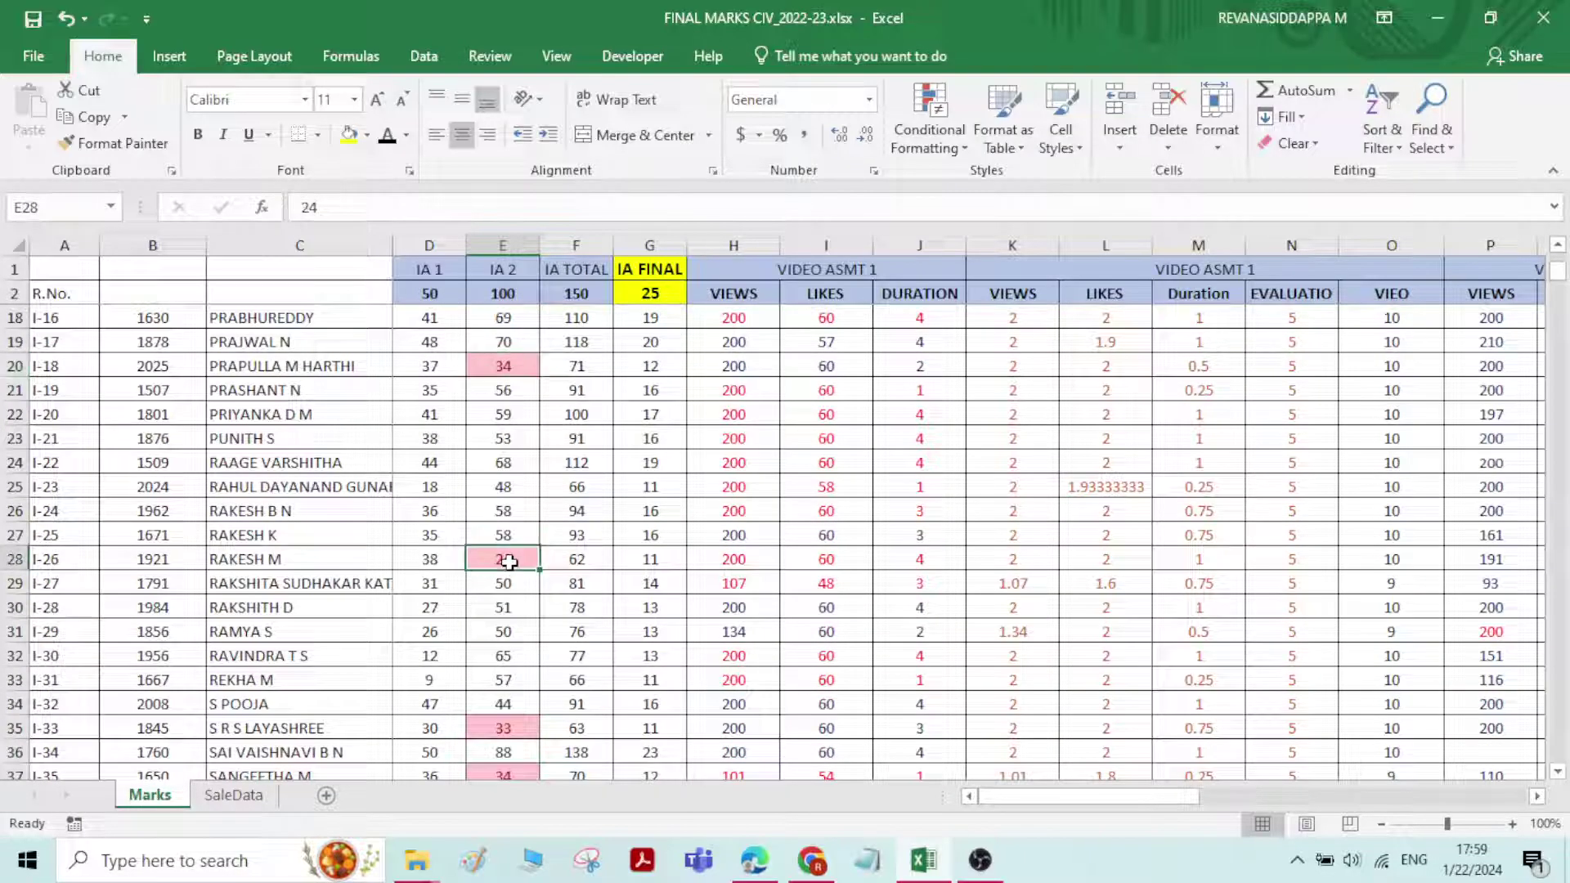
{"action": "scroll", "coordinate": [502, 556], "scroll_direction": "down", "scroll_amount": 3}
{"action": "left_click", "coordinate": [511, 512]}
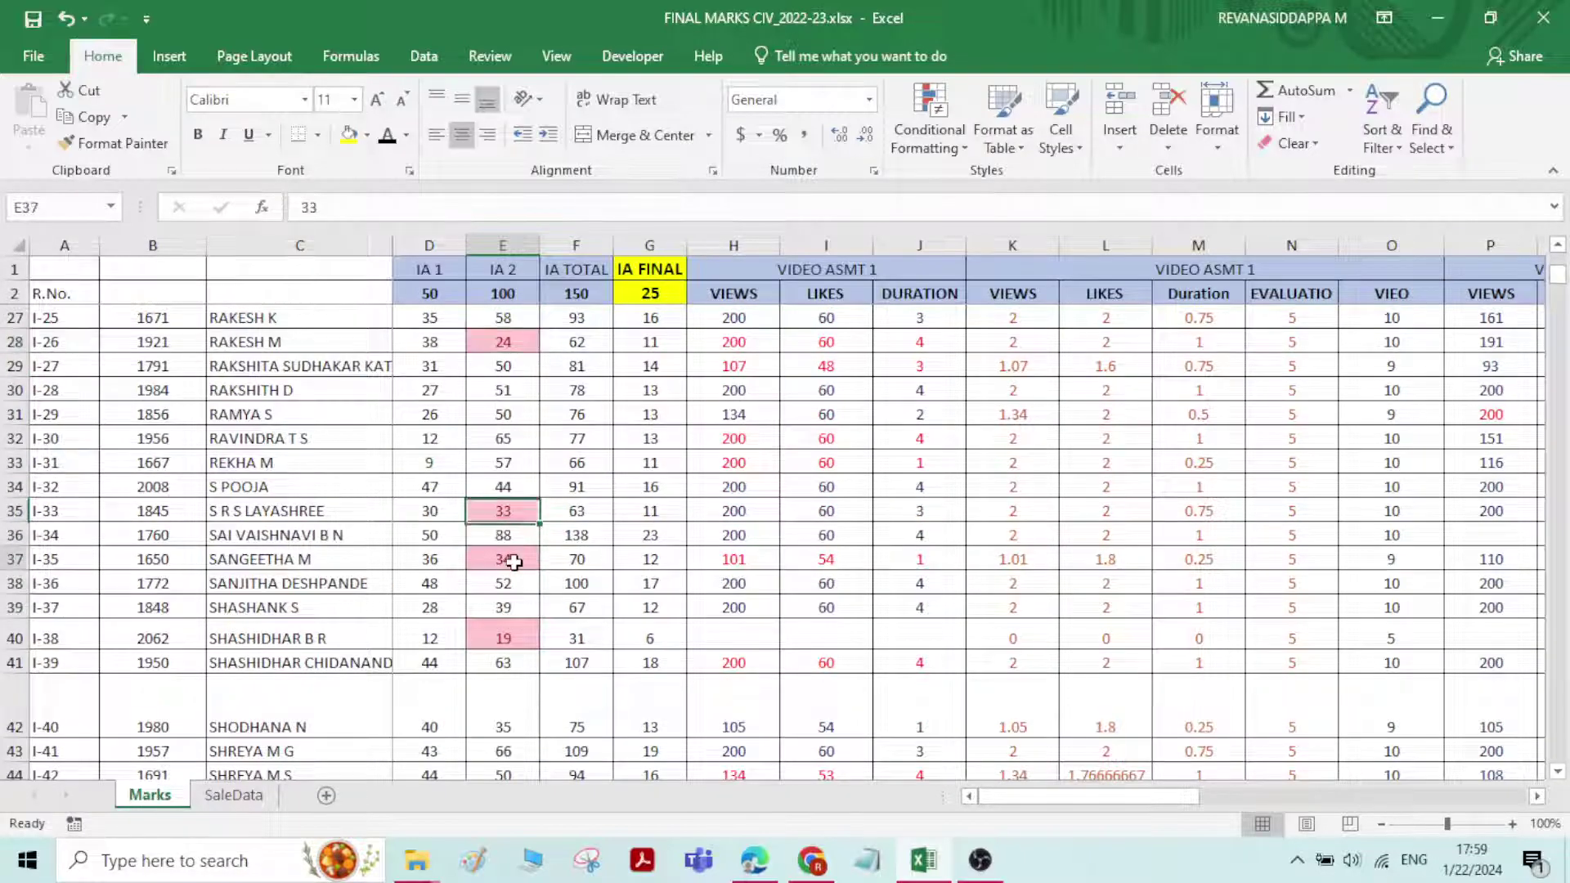
{"action": "left_click", "coordinate": [510, 561]}
{"action": "left_click", "coordinate": [514, 640]}
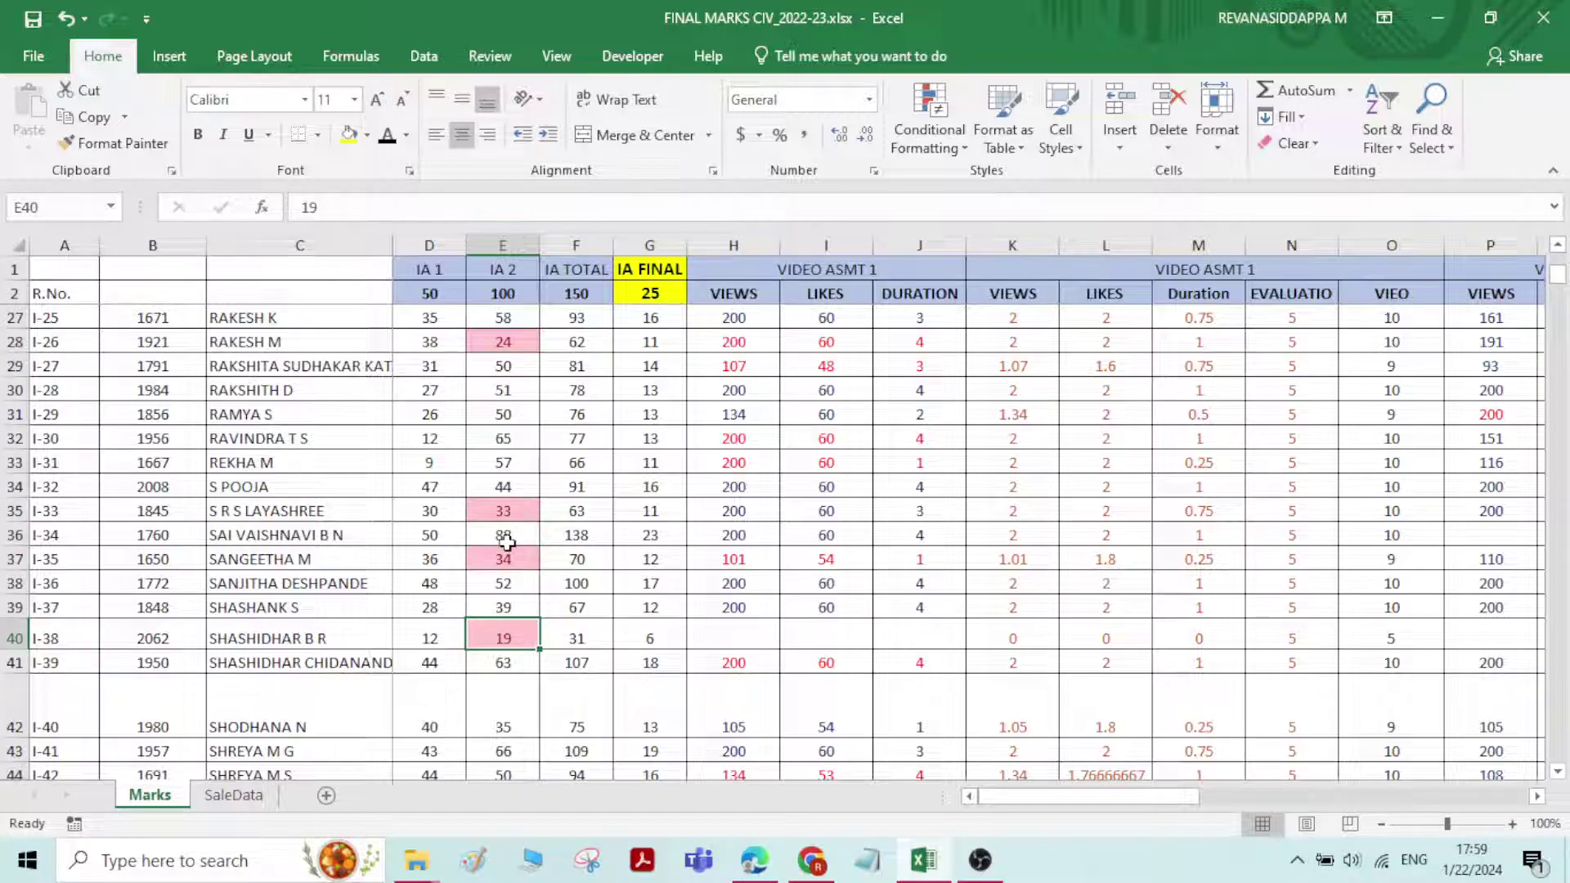
{"action": "scroll", "coordinate": [507, 542], "scroll_direction": "up", "scroll_amount": 8}
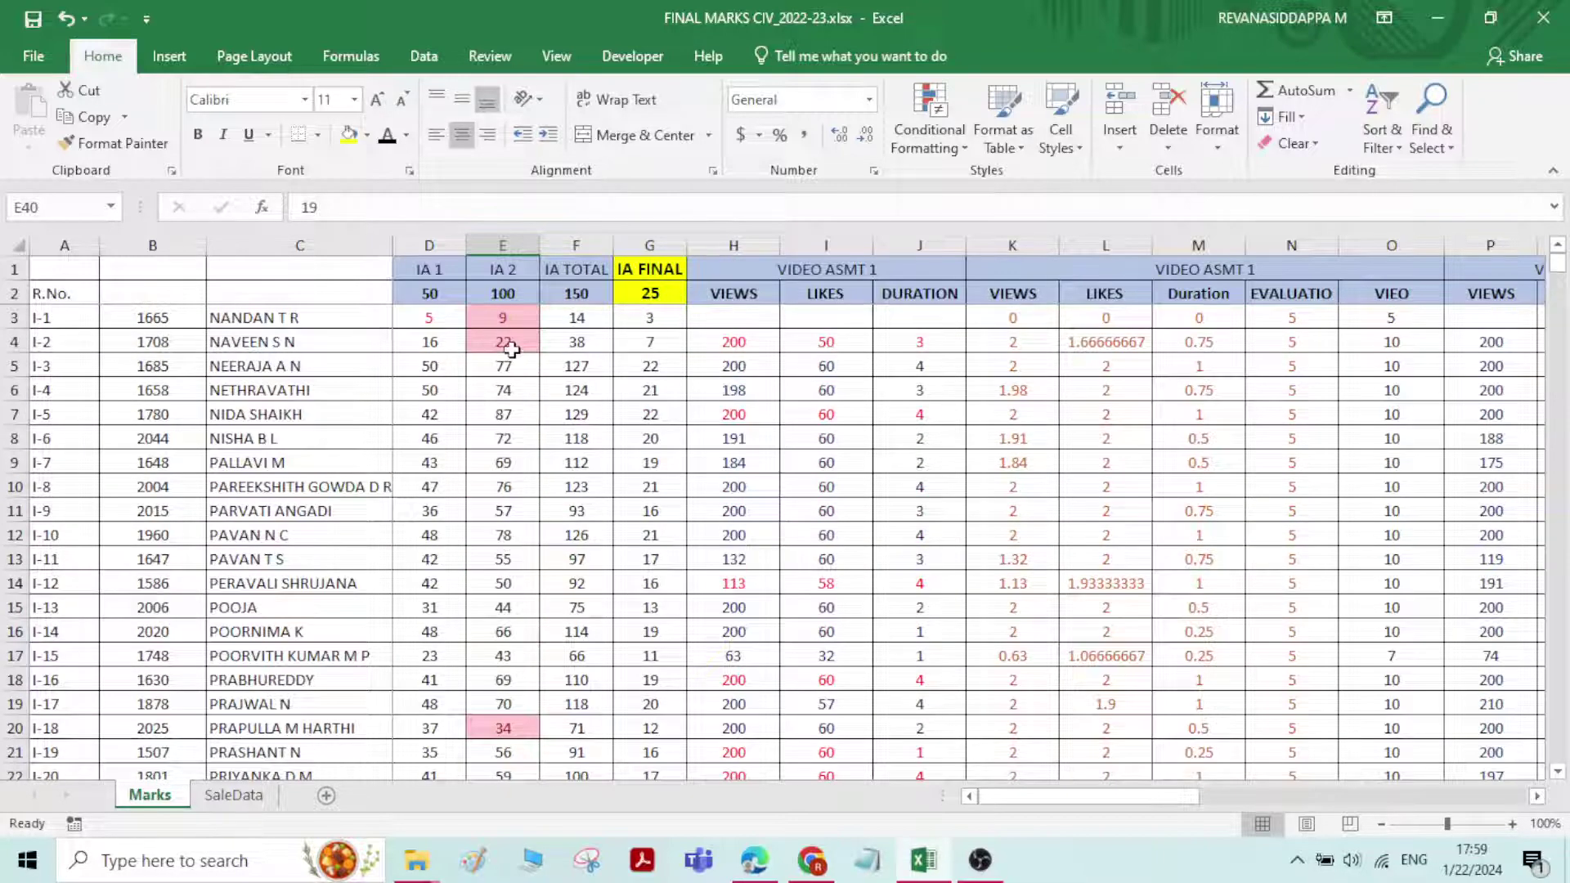
Clear the conditional formatting rules from the IA 2 marks in E3:E65
{"action": "left_click_drag", "start_coordinate": [508, 313], "coordinate": [501, 803]}
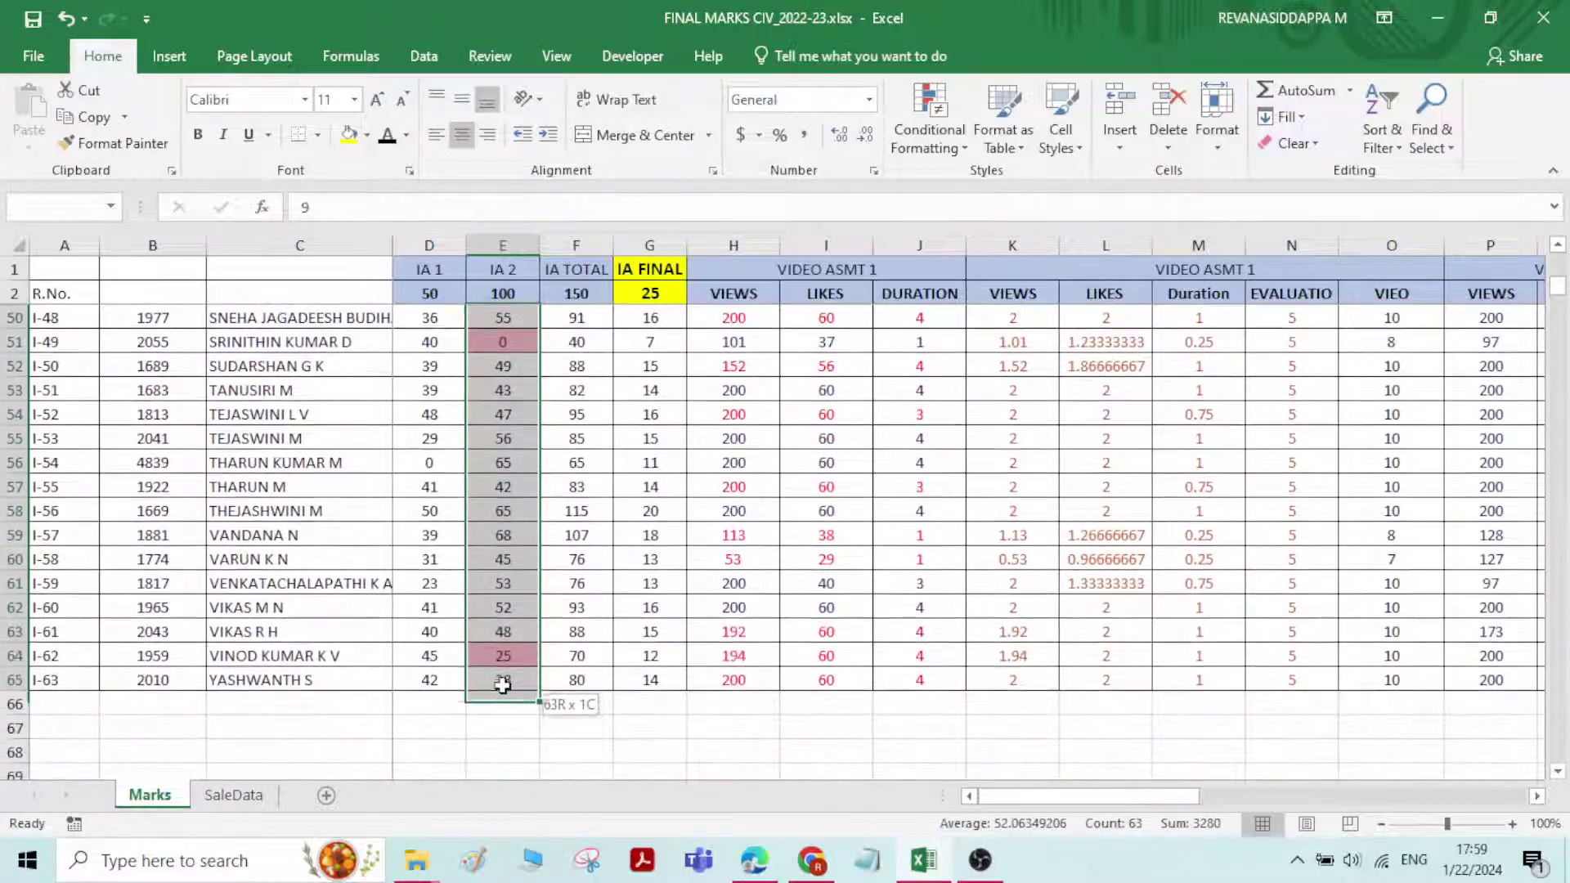
{"action": "scroll", "coordinate": [512, 573], "scroll_direction": "up", "scroll_amount": 3}
{"action": "scroll", "coordinate": [512, 574], "scroll_direction": "up", "scroll_amount": 13}
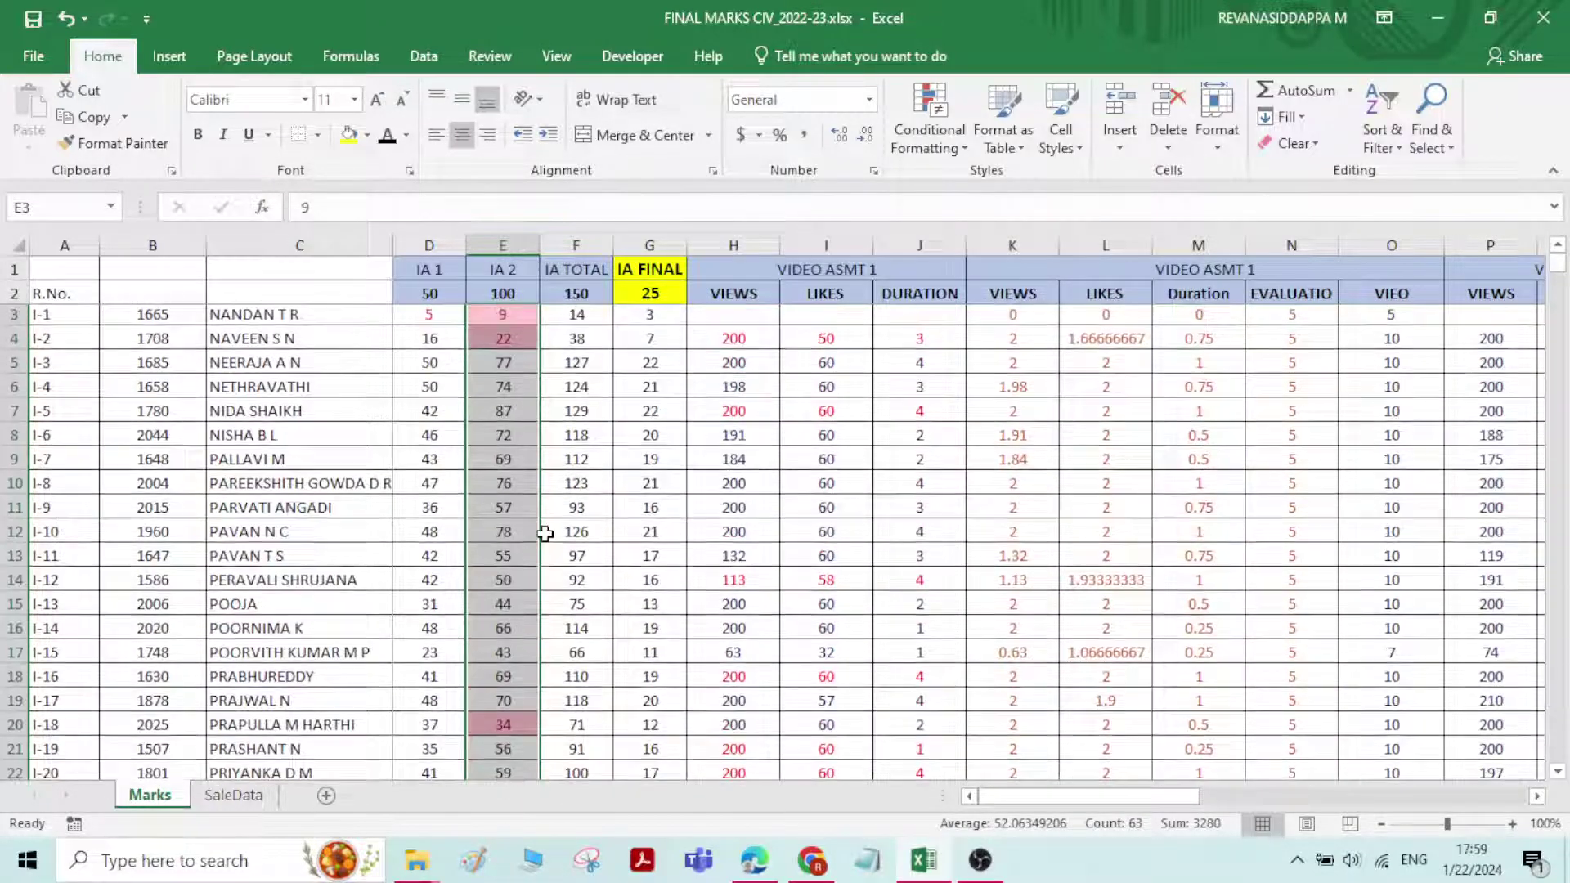
{"action": "left_click", "coordinate": [930, 122]}
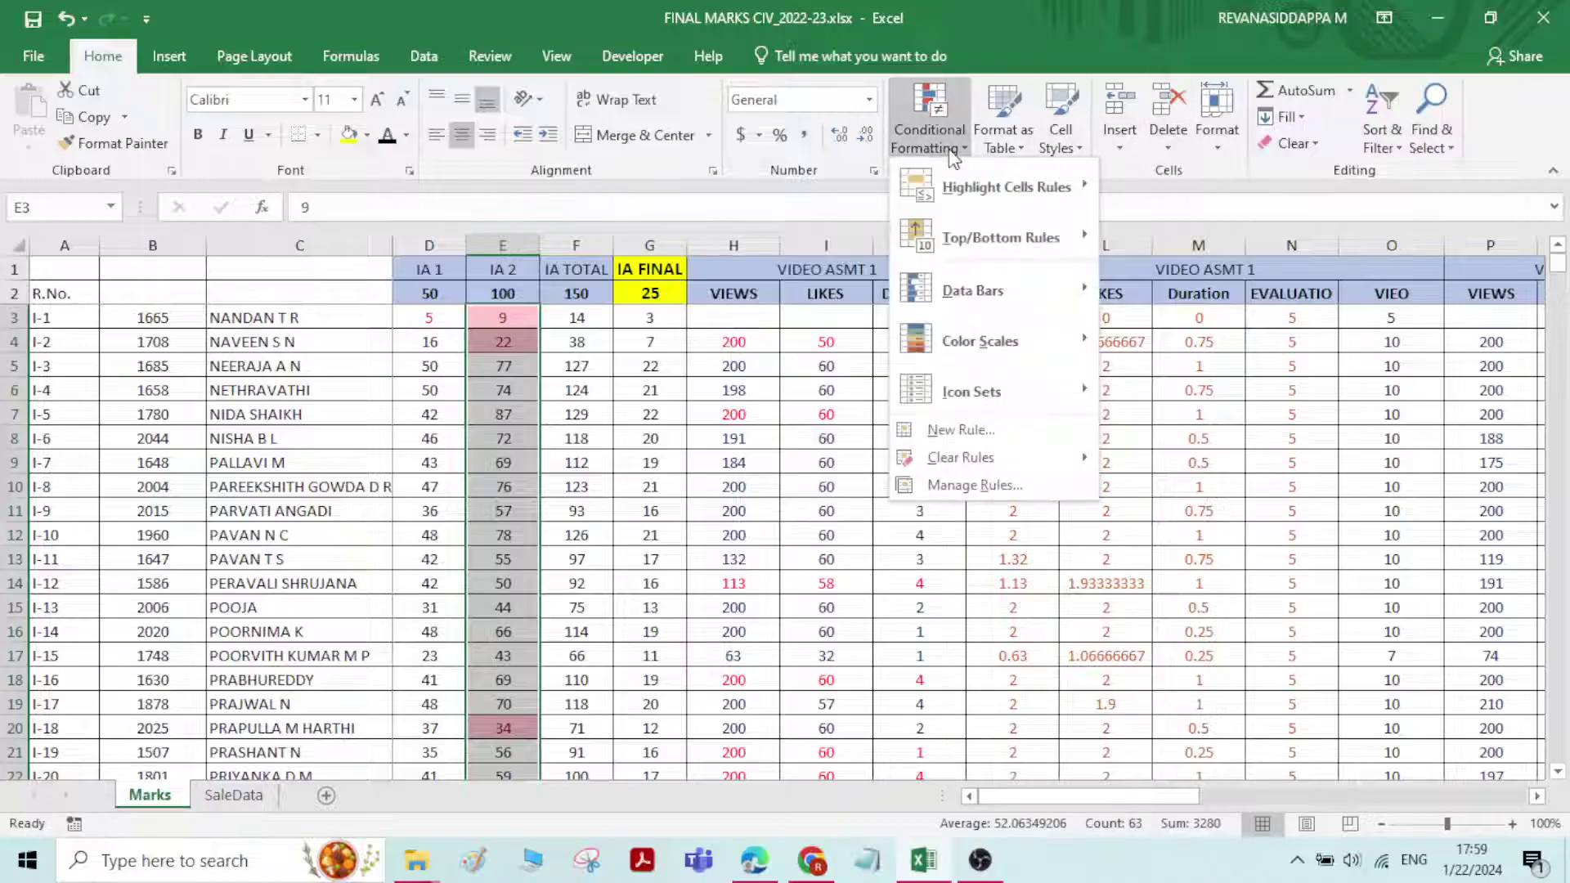
{"action": "mouse_move", "coordinate": [955, 345]}
{"action": "mouse_move", "coordinate": [1017, 459]}
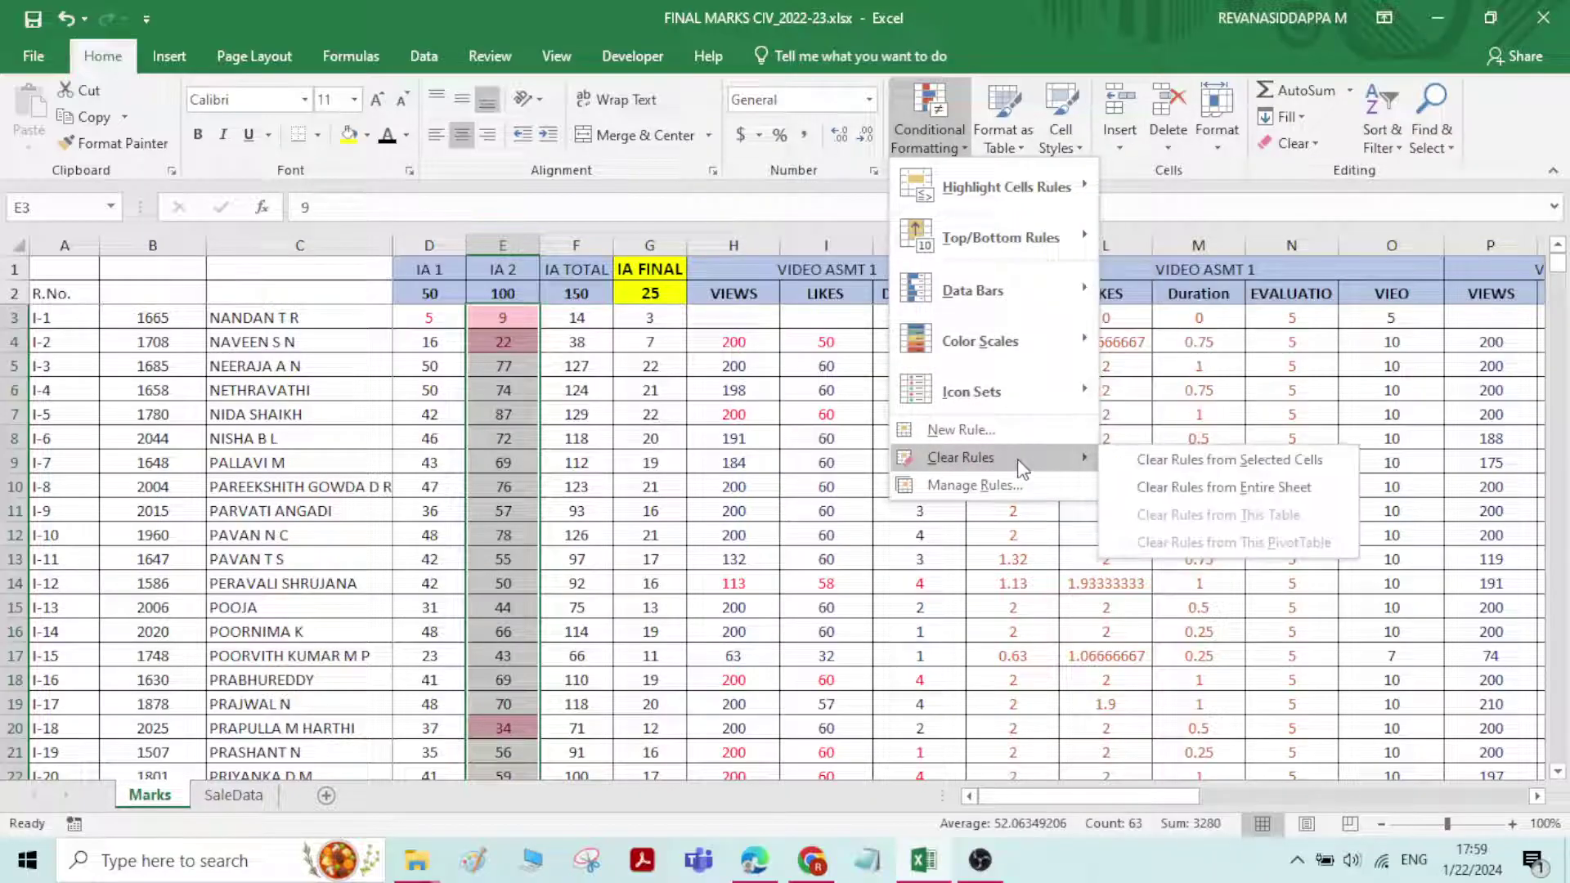
{"action": "left_click", "coordinate": [1206, 461]}
{"action": "left_click", "coordinate": [572, 367]}
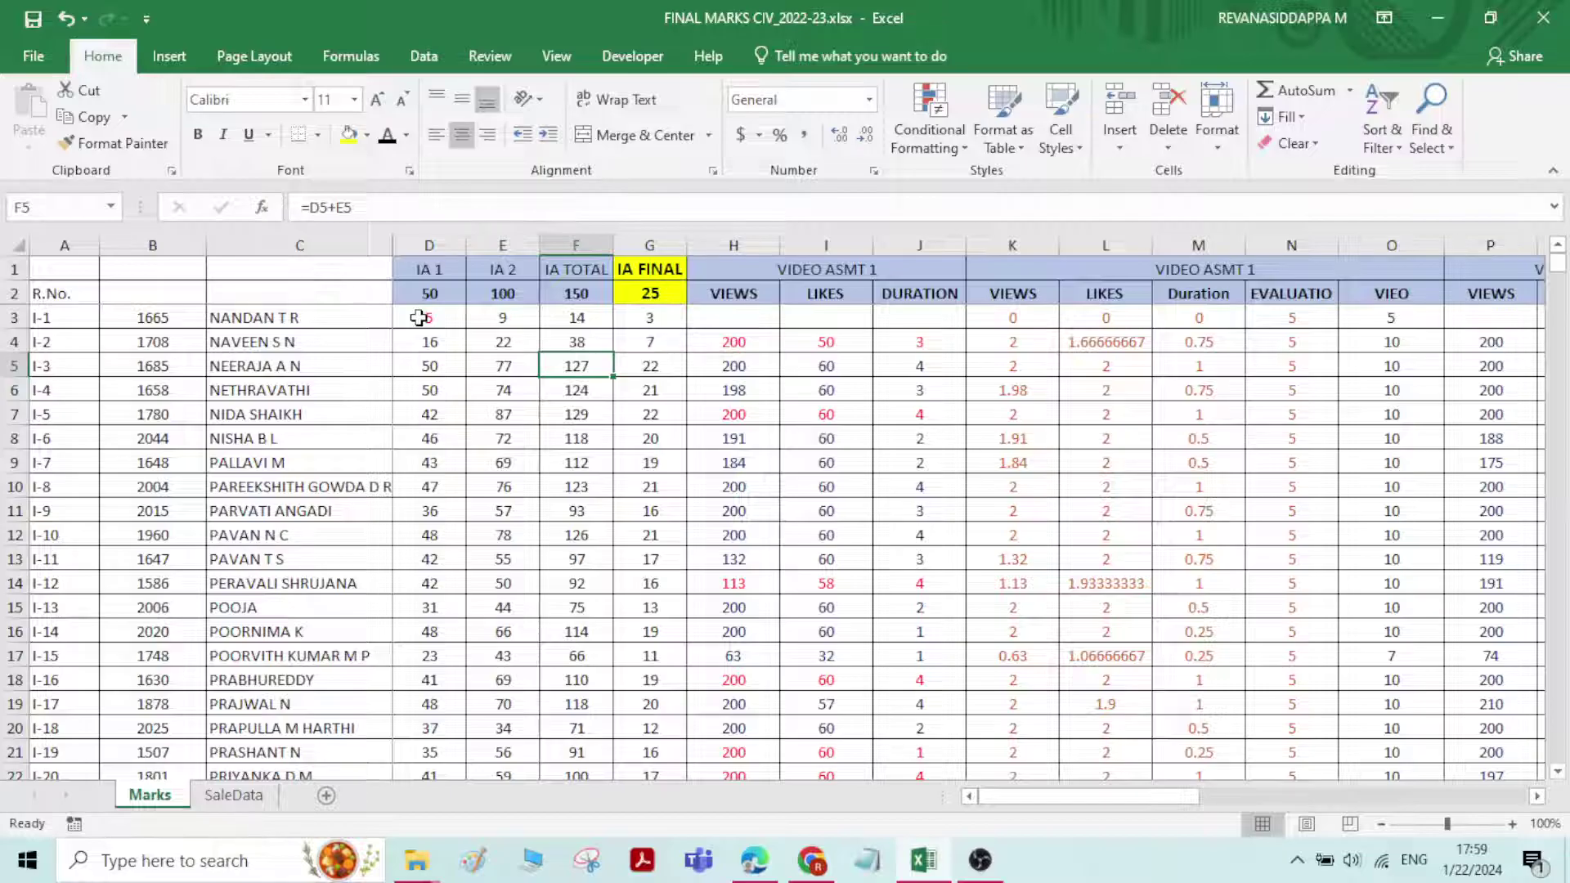
{"action": "left_click_drag", "start_coordinate": [419, 318], "coordinate": [1156, 666]}
{"action": "left_click", "coordinate": [997, 609]}
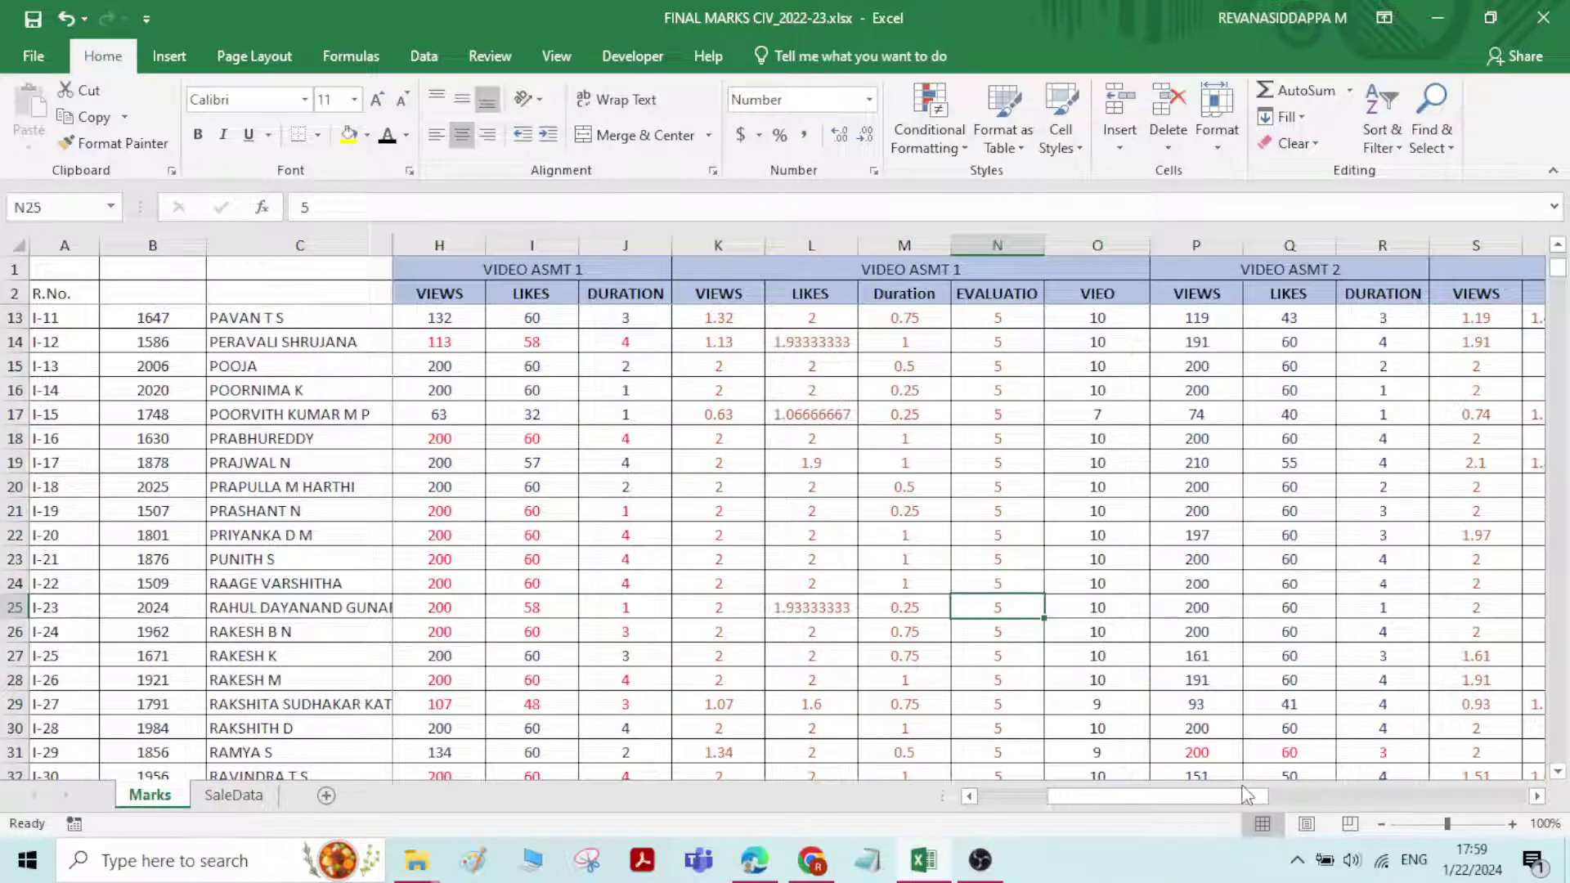
{"action": "left_click_drag", "start_coordinate": [1246, 794], "coordinate": [1177, 794]}
{"action": "scroll", "coordinate": [671, 528], "scroll_direction": "up", "scroll_amount": 3}
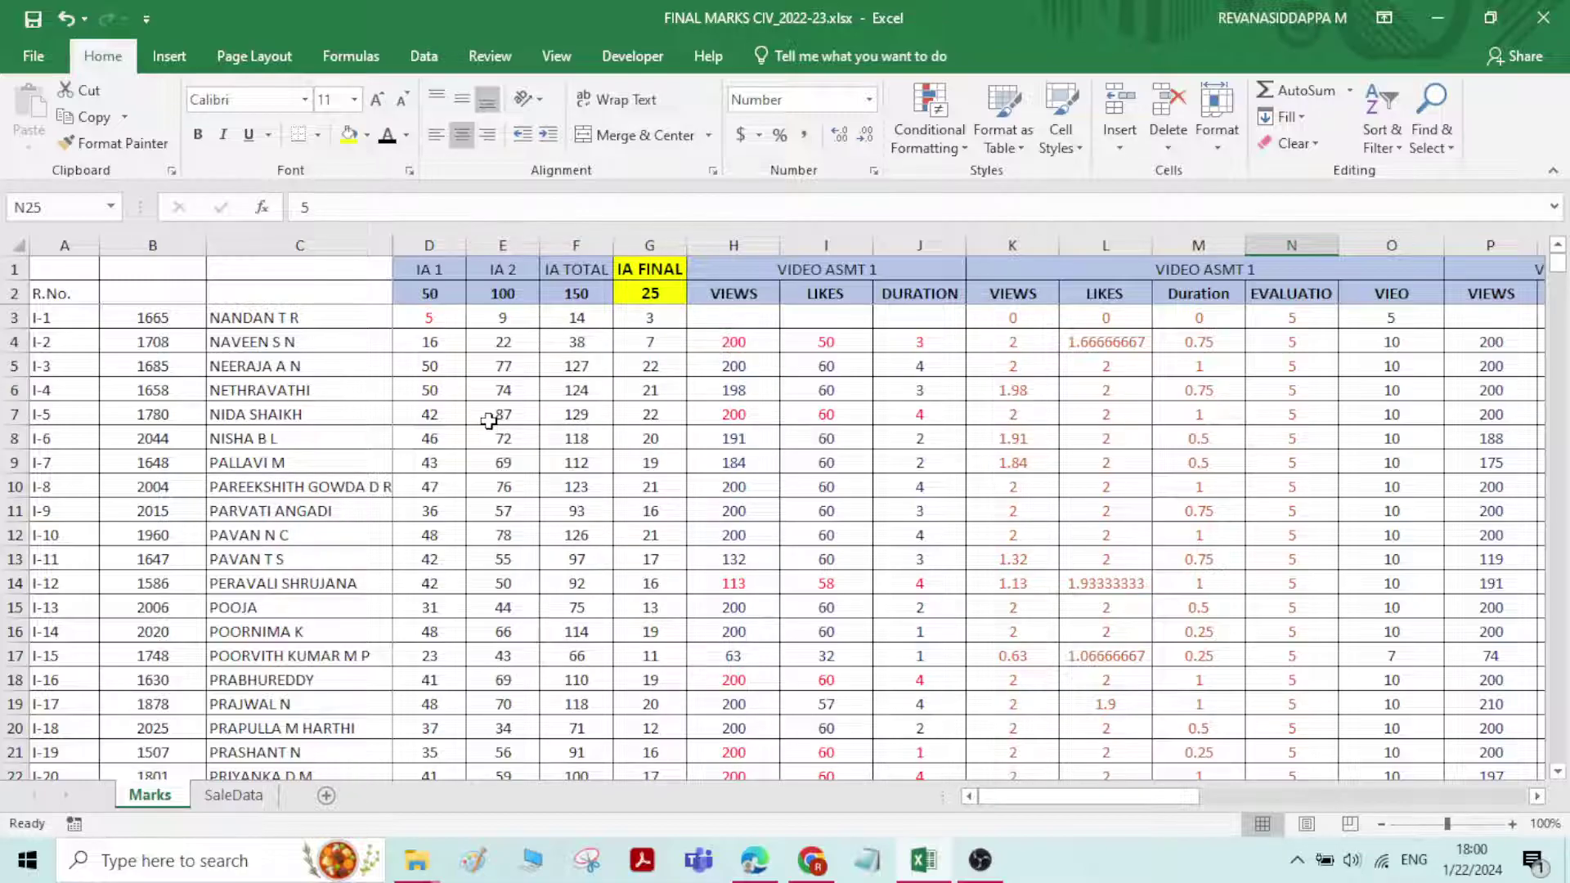
Highlight the IA 2 marks in E3:E65 that are greater than 59 with Light Red Fill with Dark Red Text
{"action": "left_click_drag", "start_coordinate": [508, 317], "coordinate": [512, 691]}
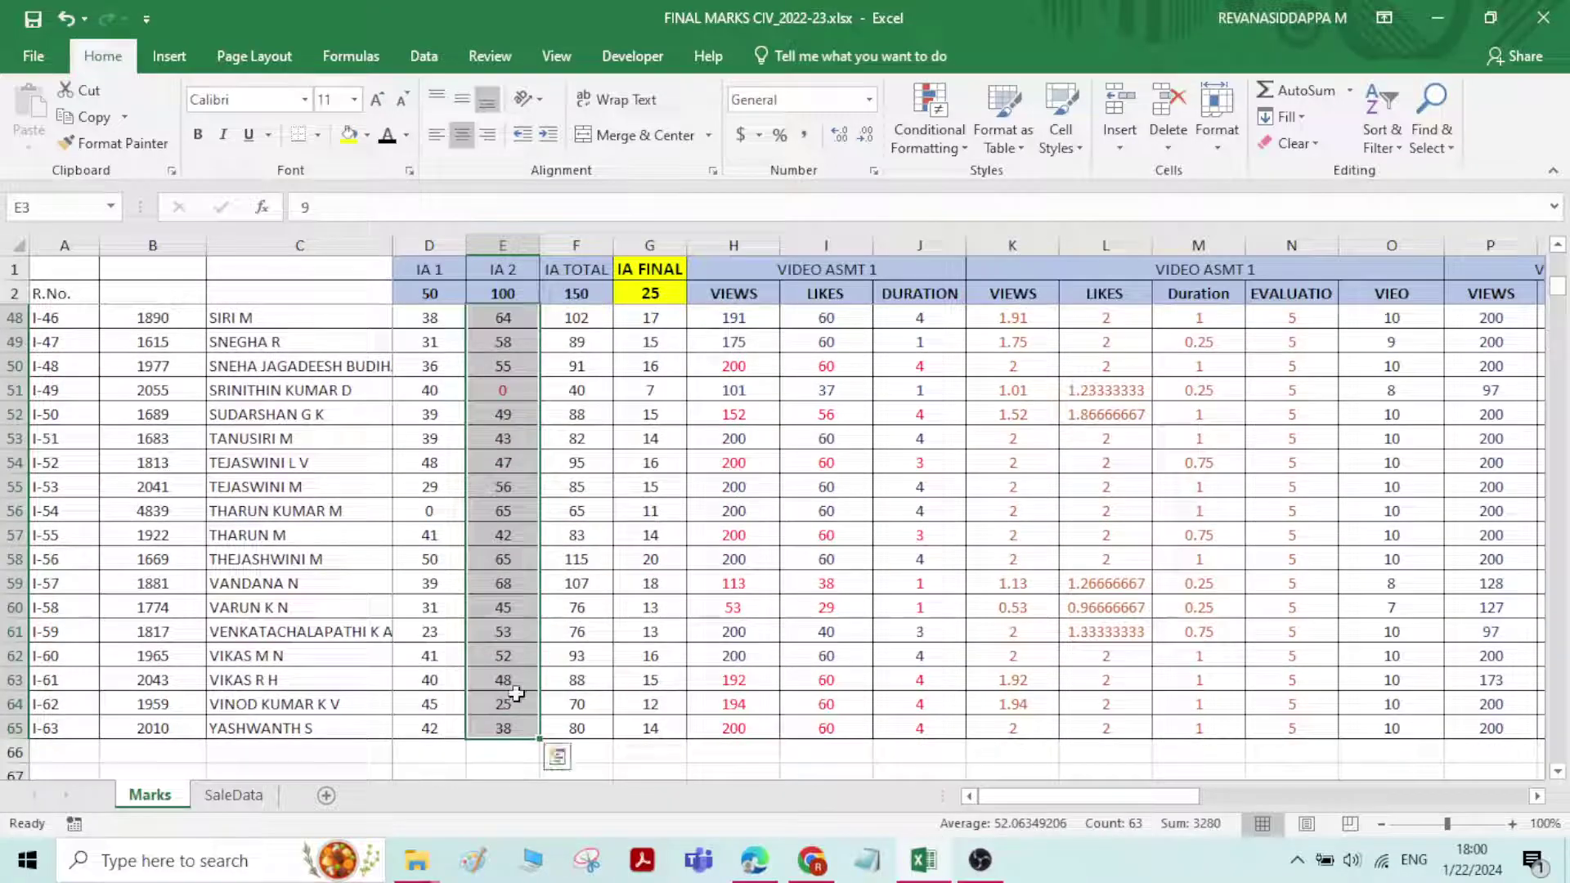
{"action": "left_click", "coordinate": [937, 147]}
{"action": "mouse_move", "coordinate": [1022, 188]}
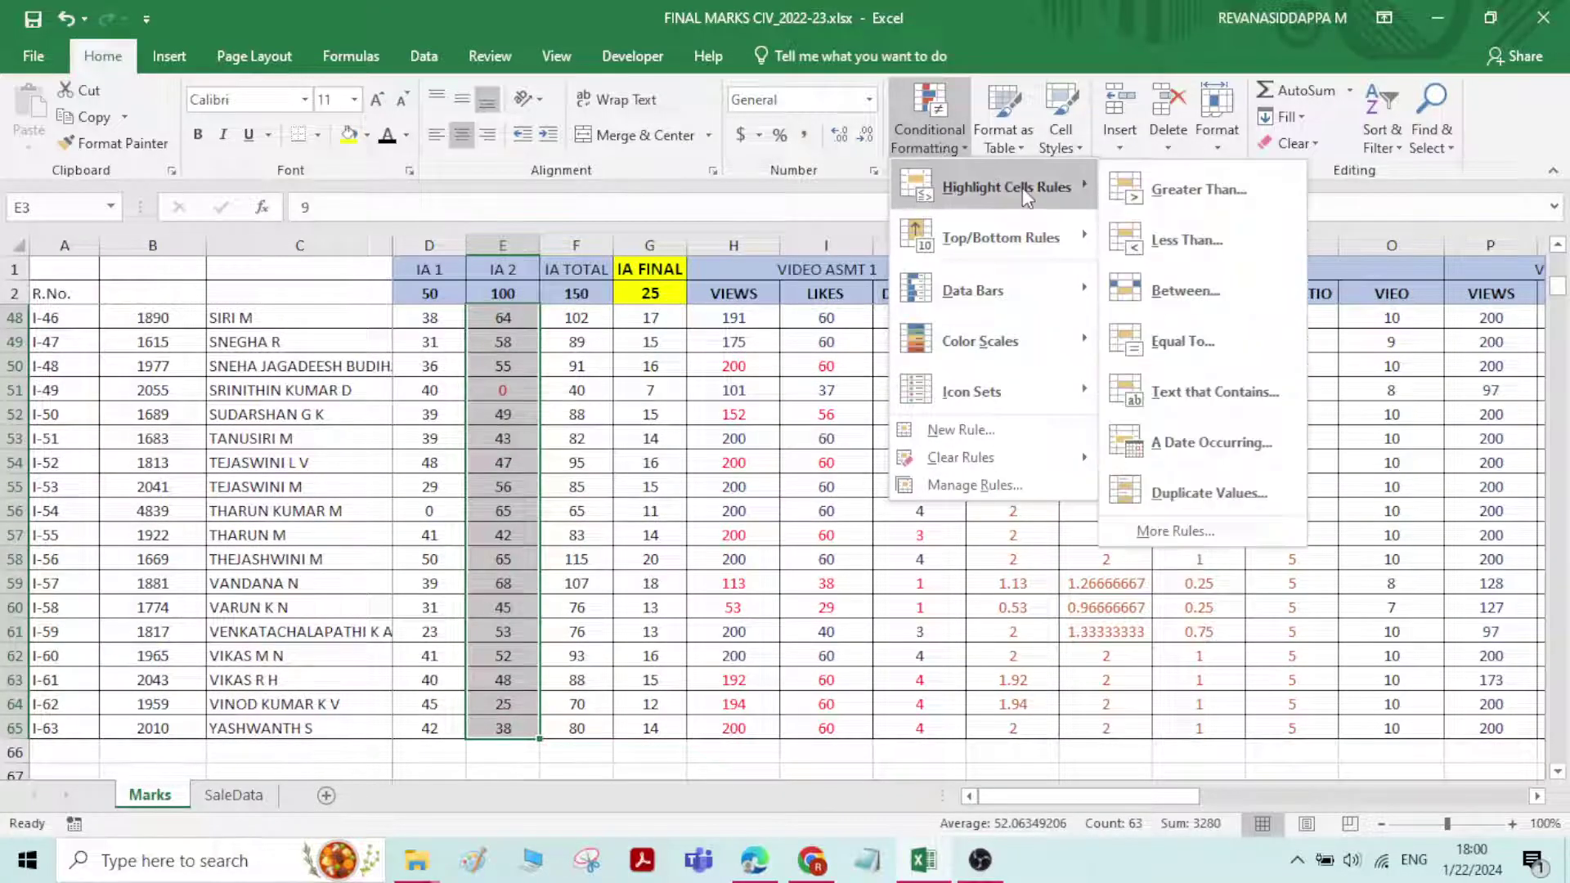
{"action": "left_click", "coordinate": [1185, 190]}
{"action": "type", "text": "6"}
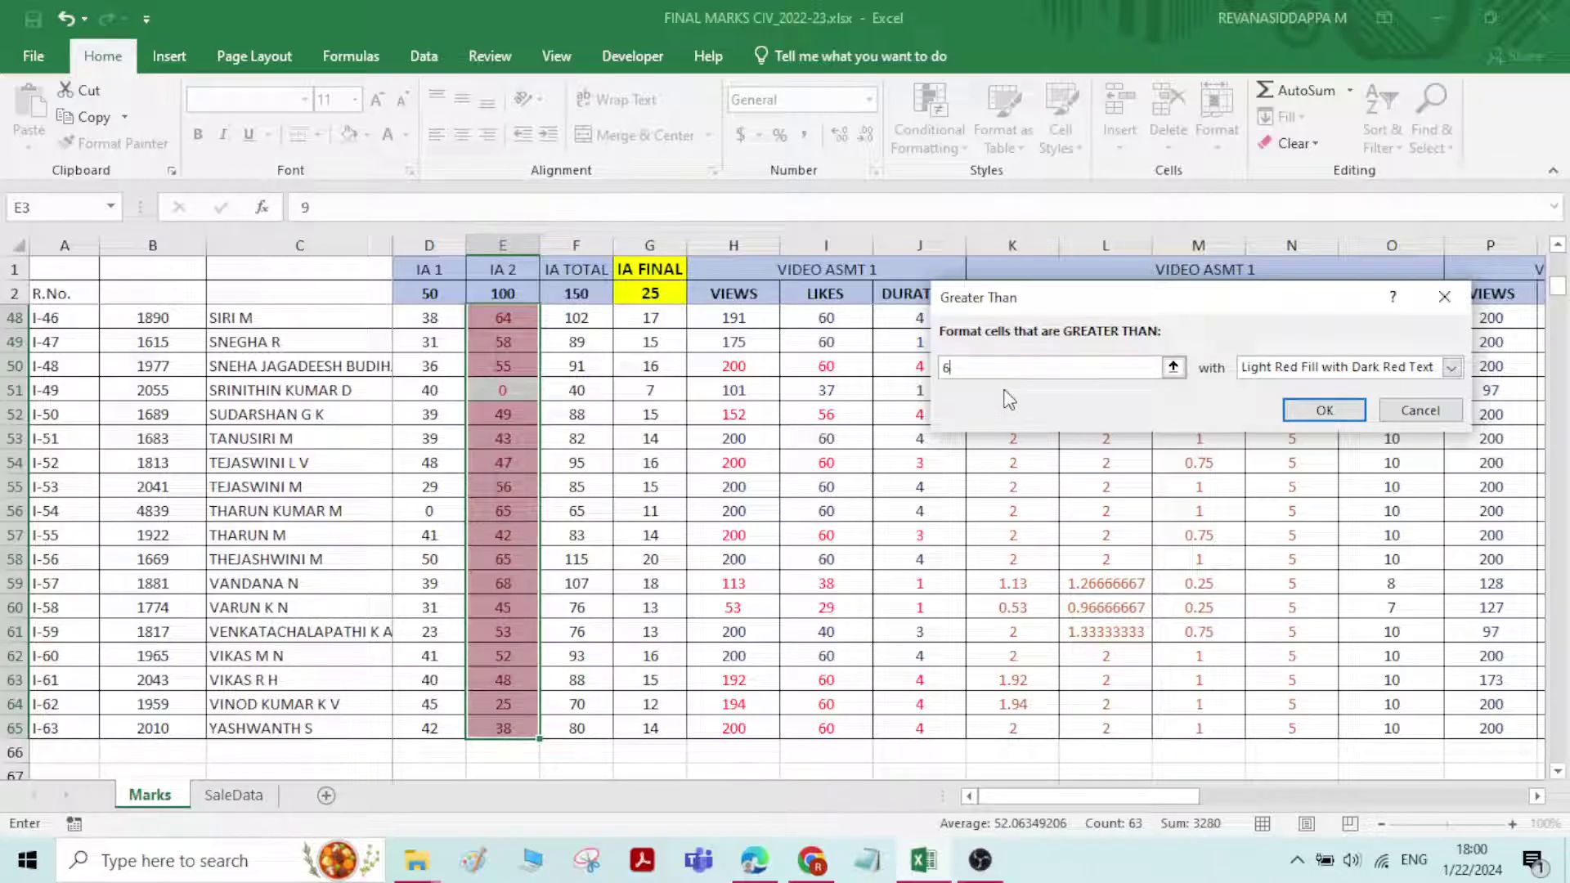
{"action": "type", "text": "6"}
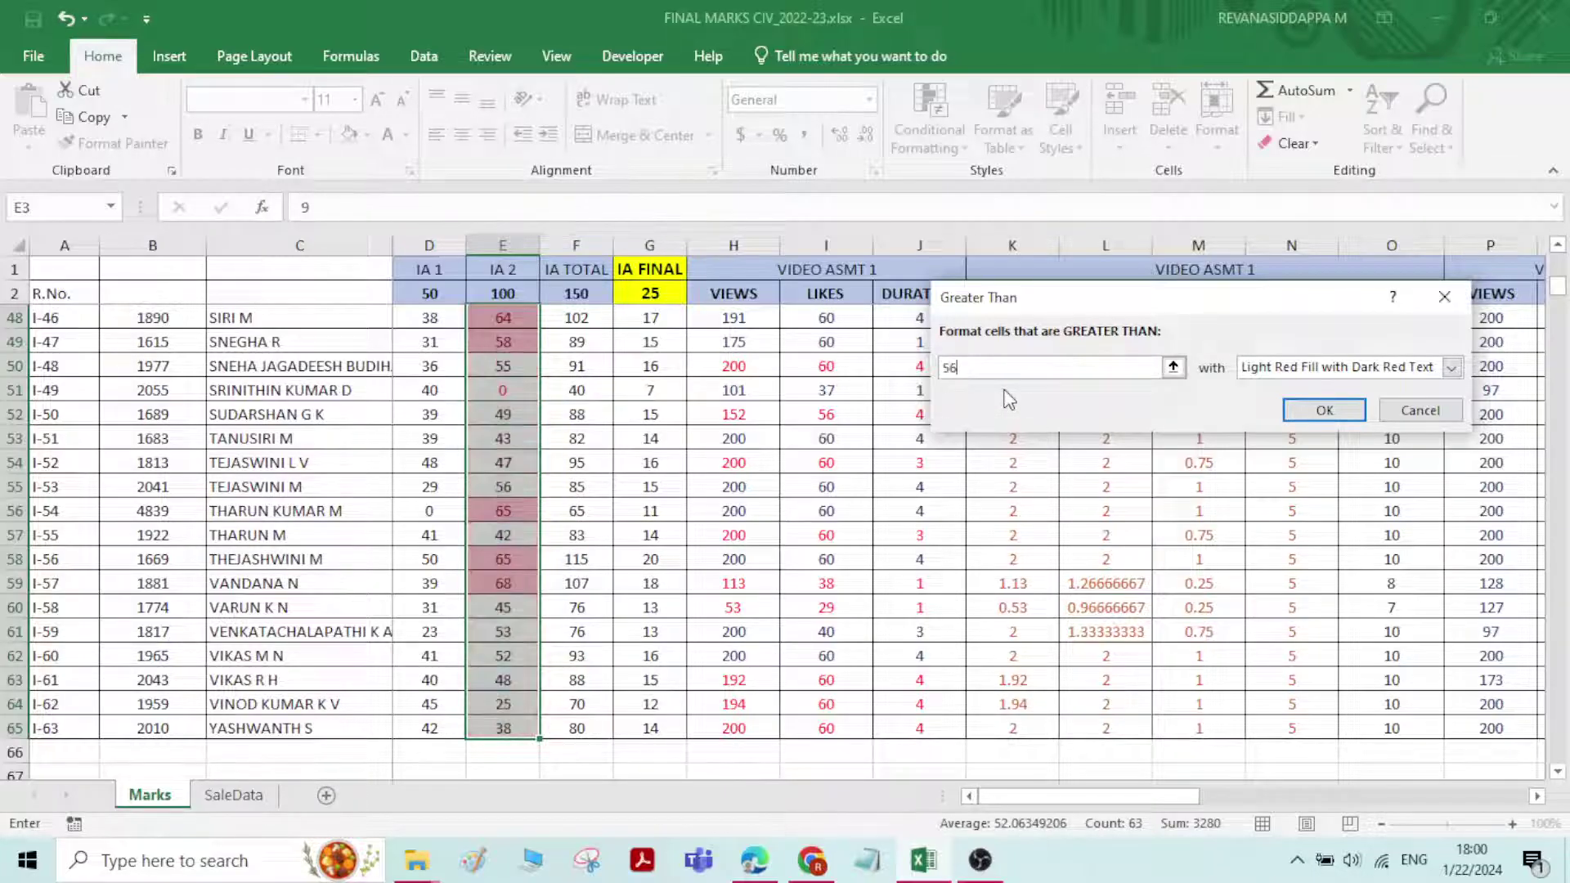
{"action": "key", "text": "BackSpace"}
{"action": "type", "text": "9"}
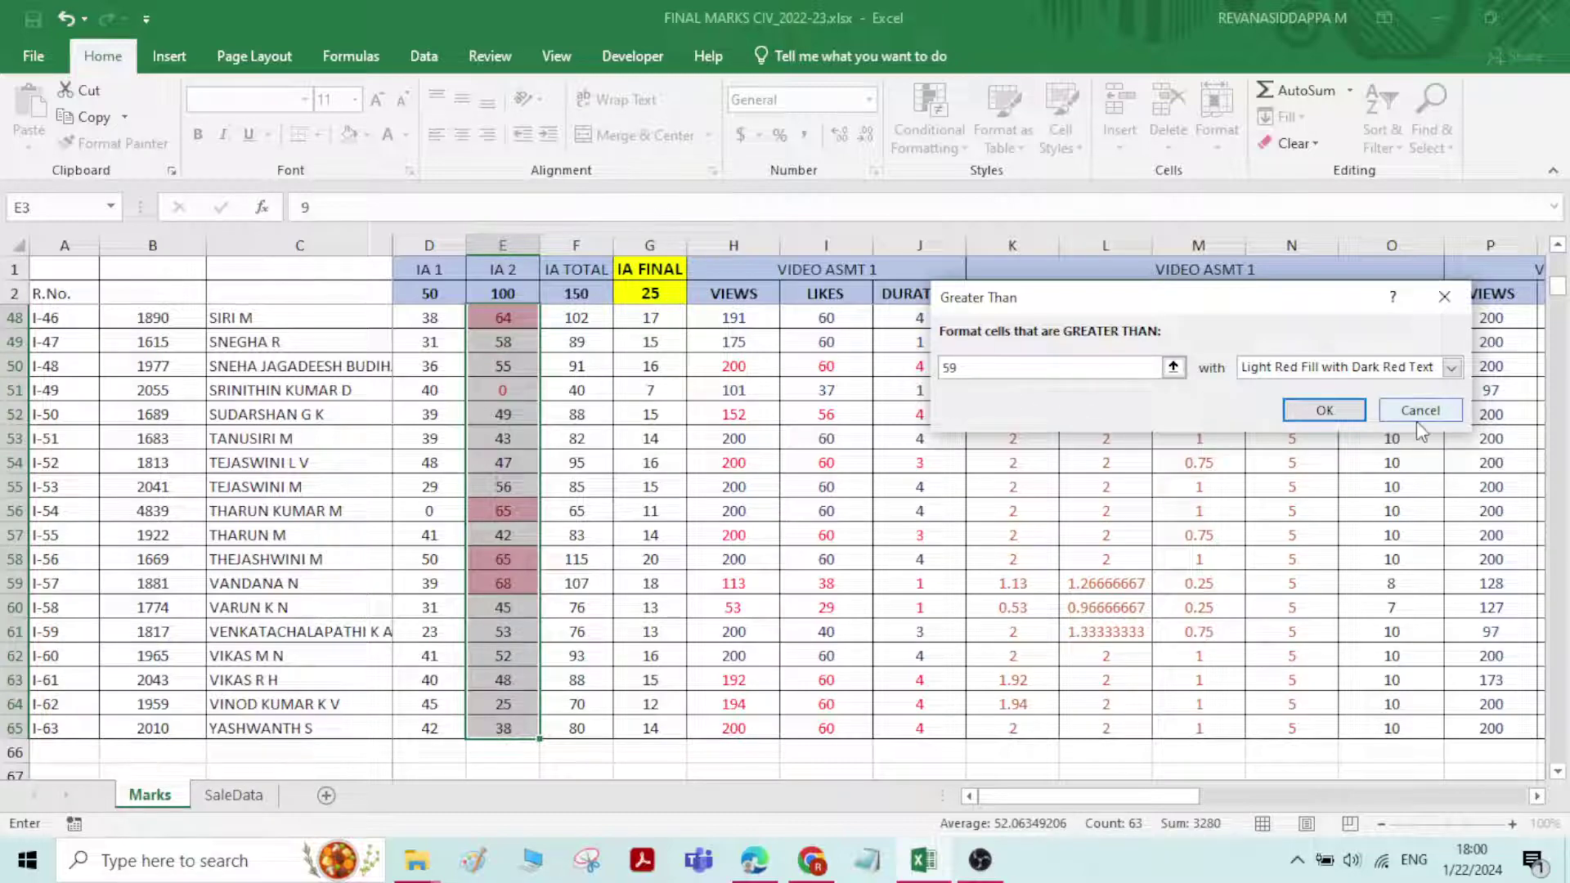
{"action": "left_click", "coordinate": [1324, 410]}
Examine the marks highlighted by the Greater Than rule throughout the IA 2 column
{"action": "scroll", "coordinate": [513, 529], "scroll_direction": "up", "scroll_amount": 10}
{"action": "scroll", "coordinate": [513, 529], "scroll_direction": "up", "scroll_amount": 7}
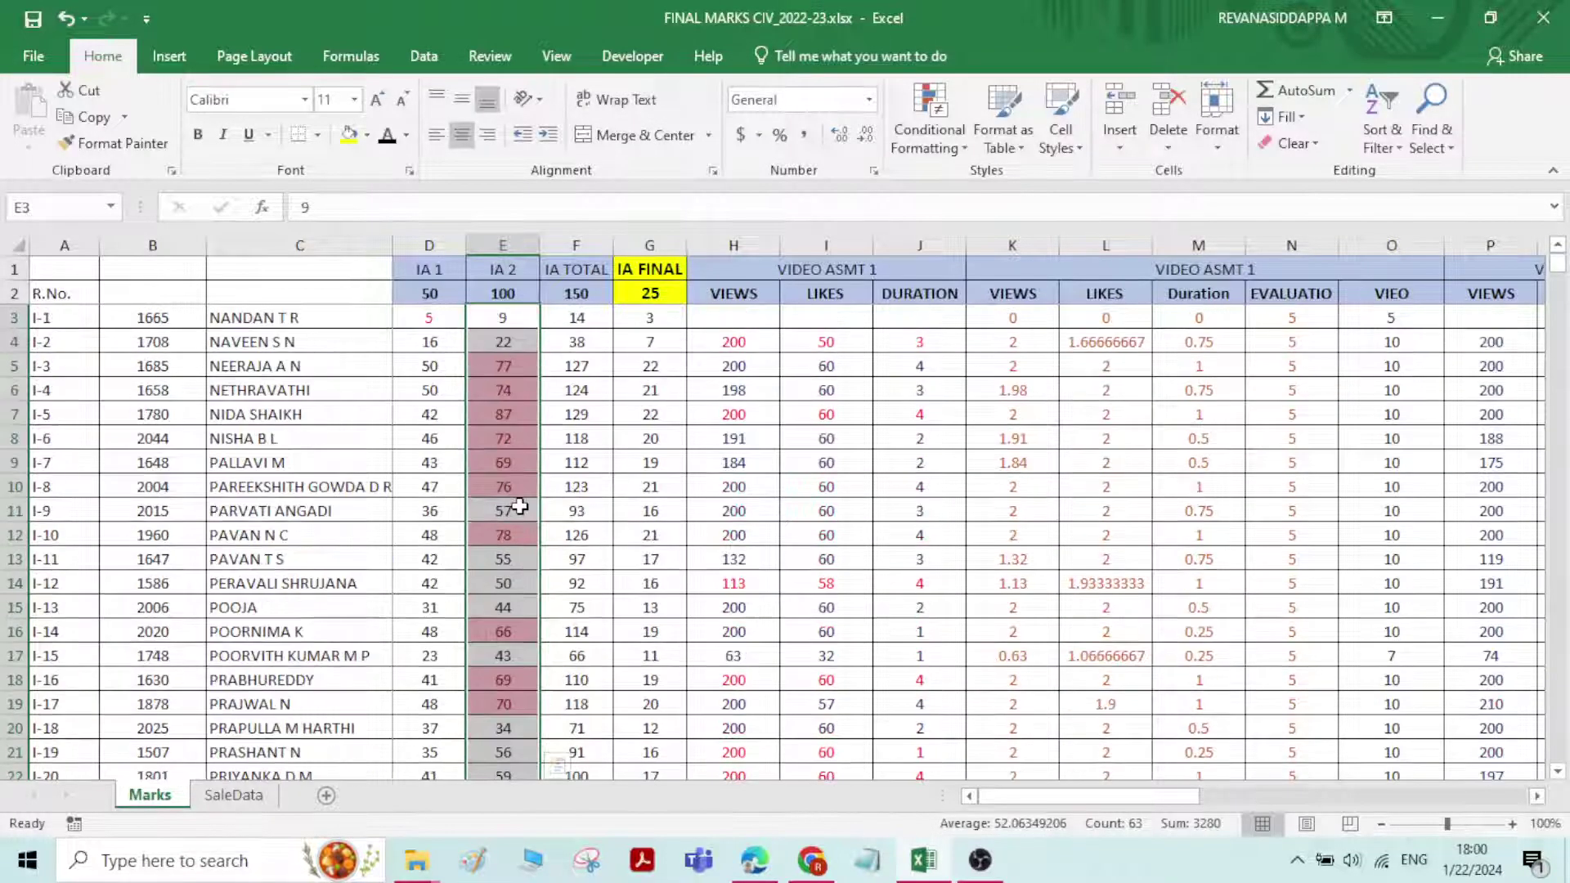
{"action": "left_click", "coordinate": [503, 414]}
{"action": "left_click", "coordinate": [508, 364]}
{"action": "left_click", "coordinate": [507, 409]}
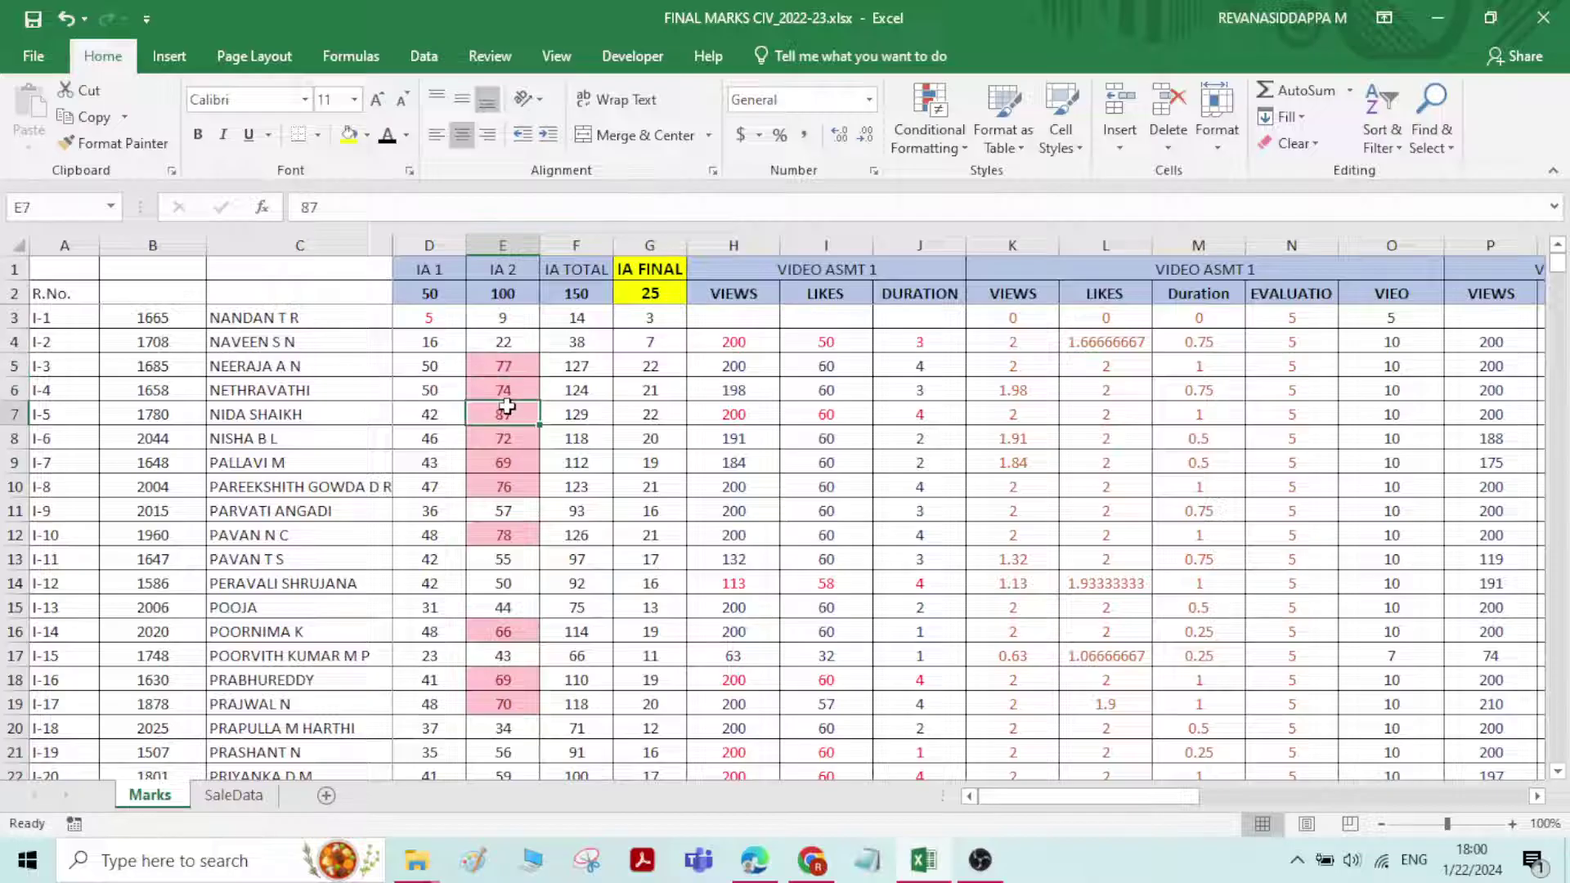
{"action": "scroll", "coordinate": [501, 468], "scroll_direction": "down", "scroll_amount": 1}
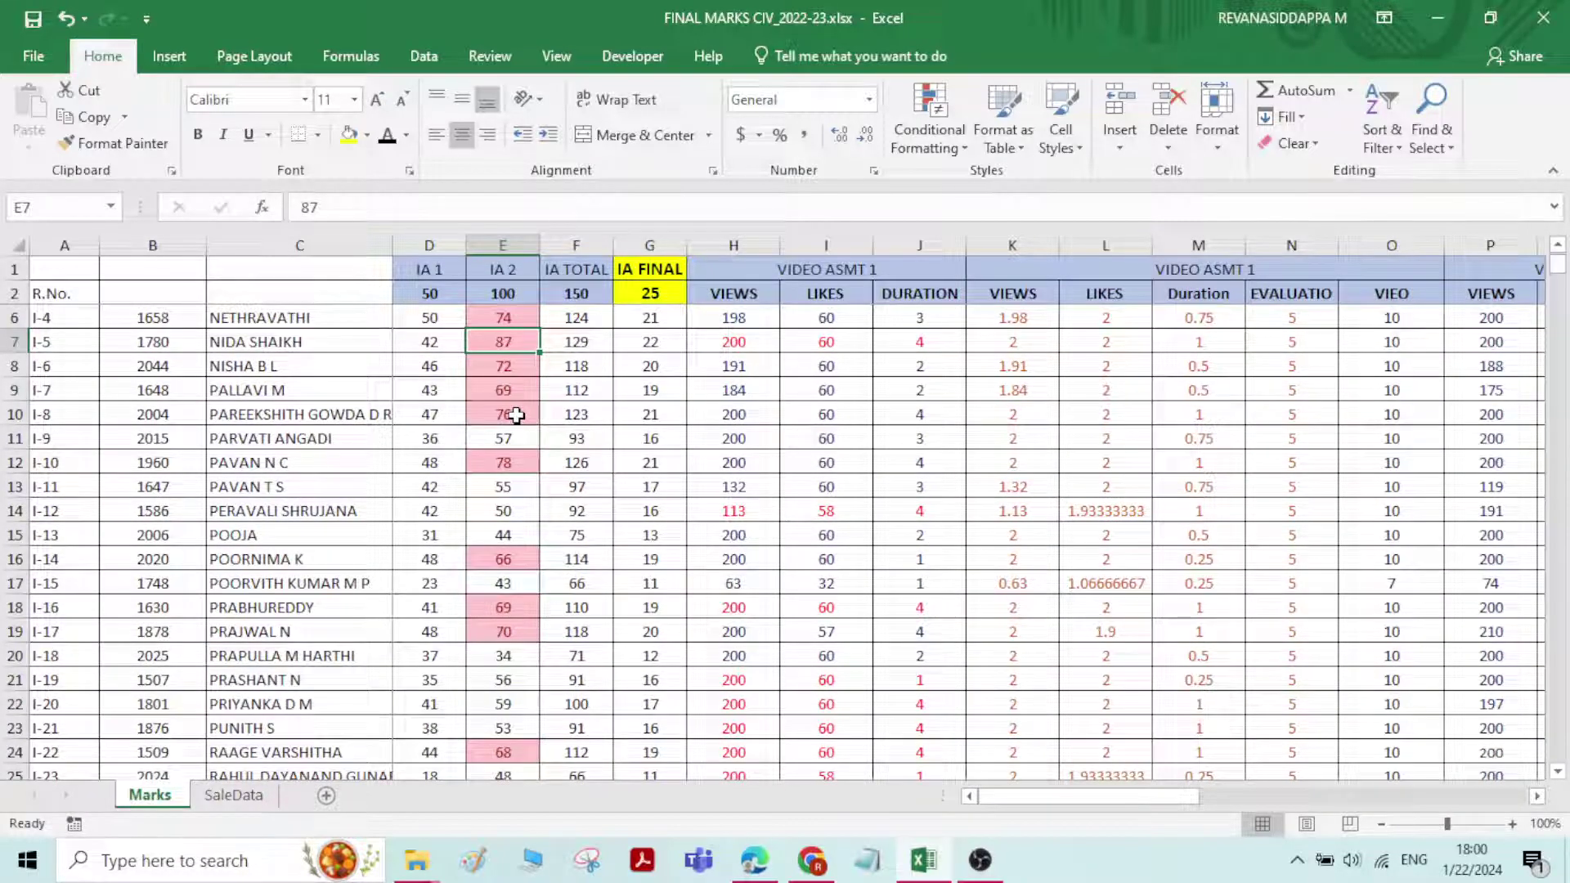
{"action": "scroll", "coordinate": [517, 415], "scroll_direction": "down", "scroll_amount": 8}
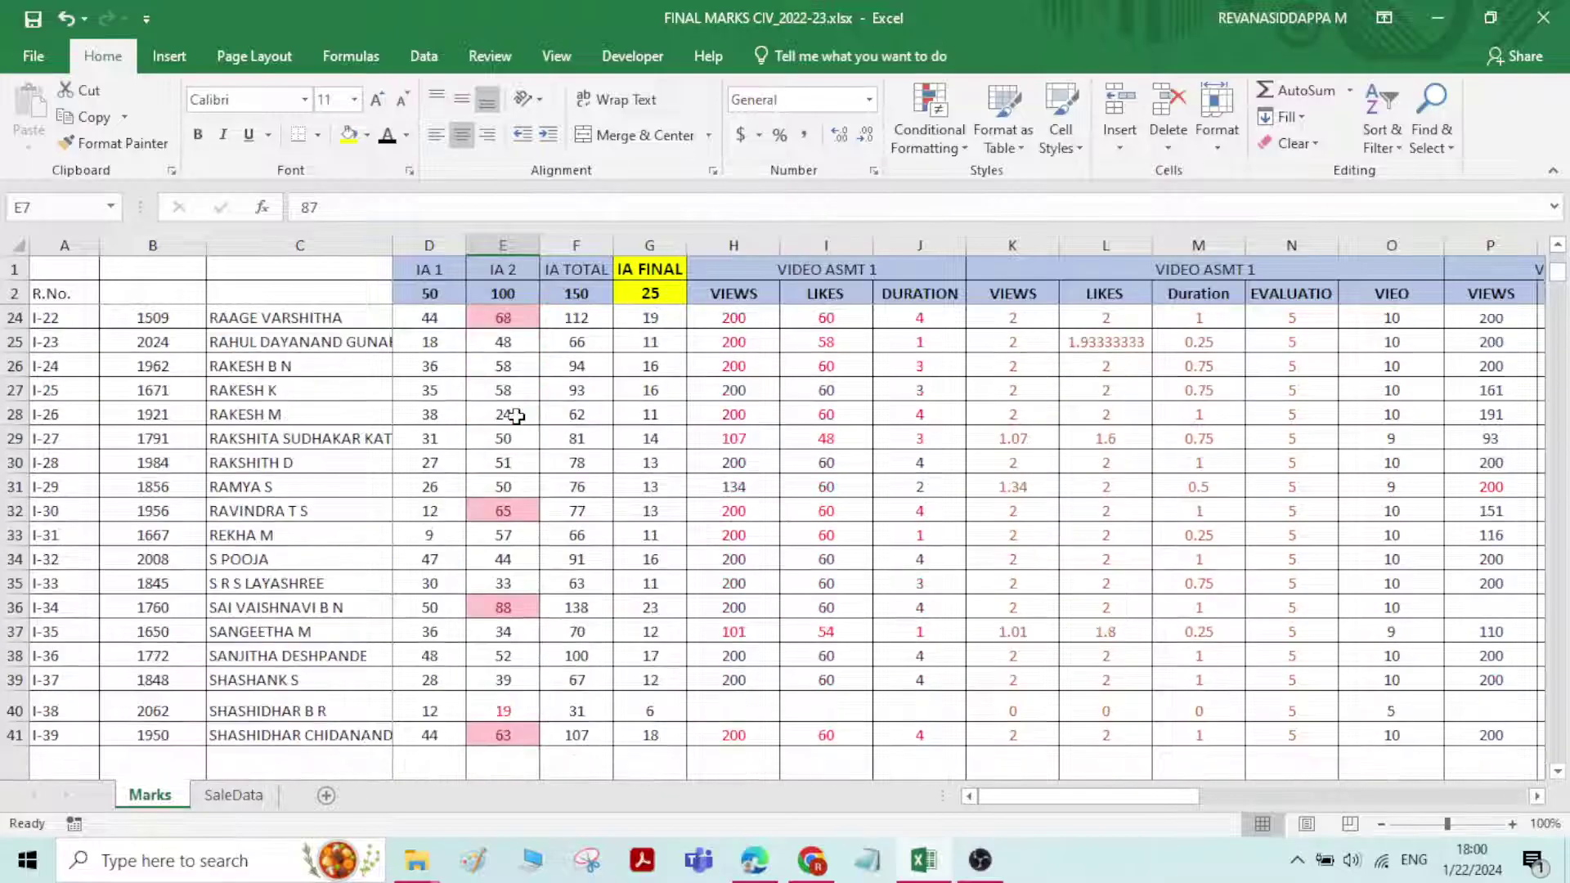
{"action": "scroll", "coordinate": [499, 605], "scroll_direction": "down", "scroll_amount": 8}
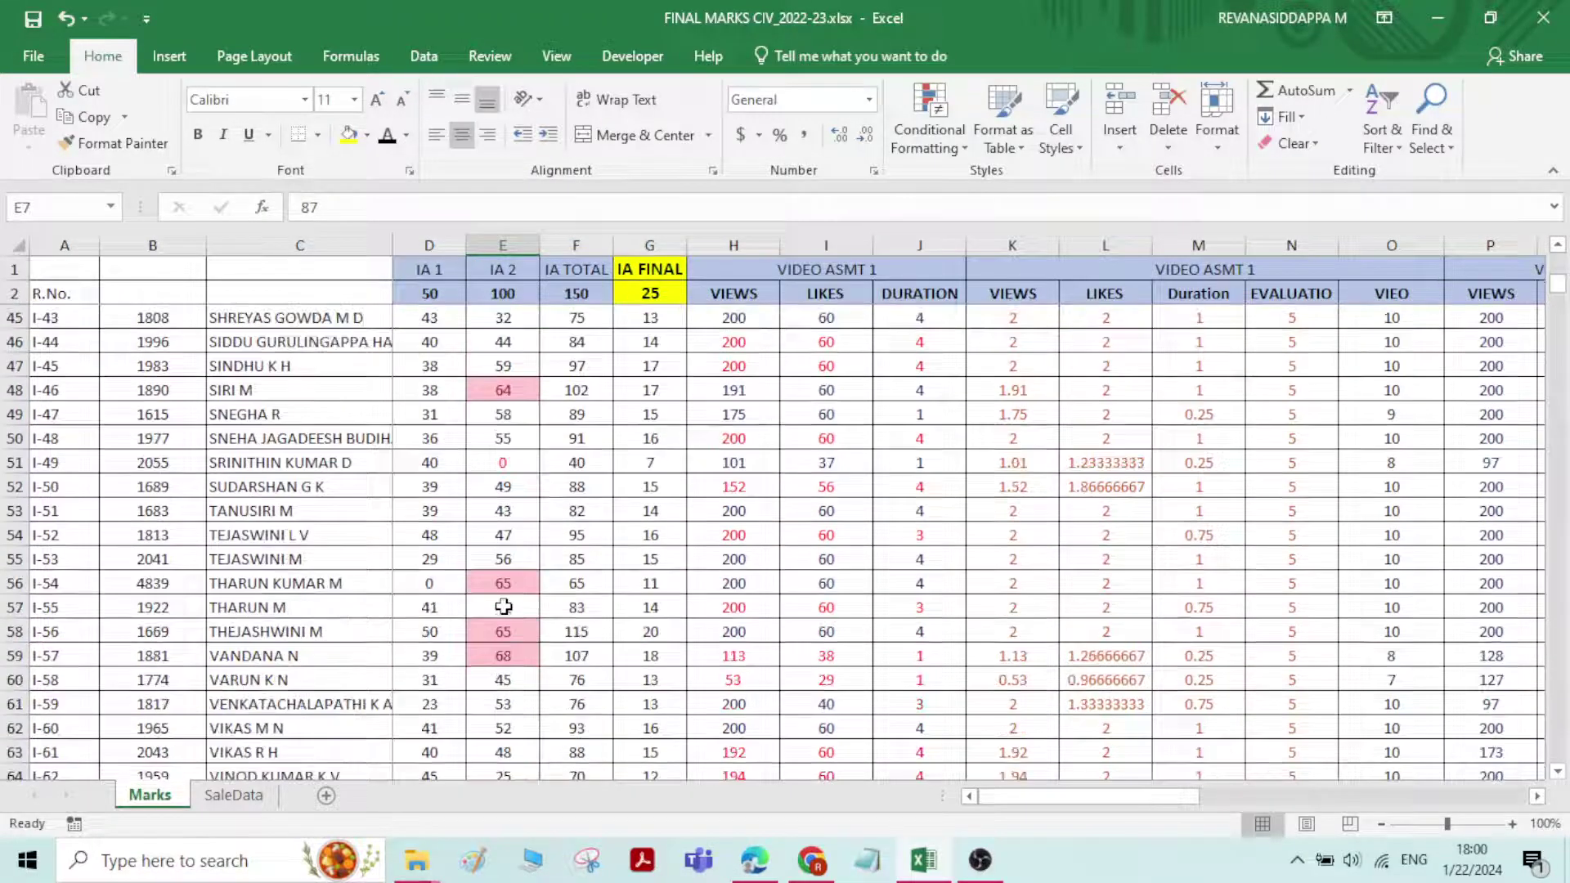
{"action": "scroll", "coordinate": [498, 572], "scroll_direction": "up", "scroll_amount": 17}
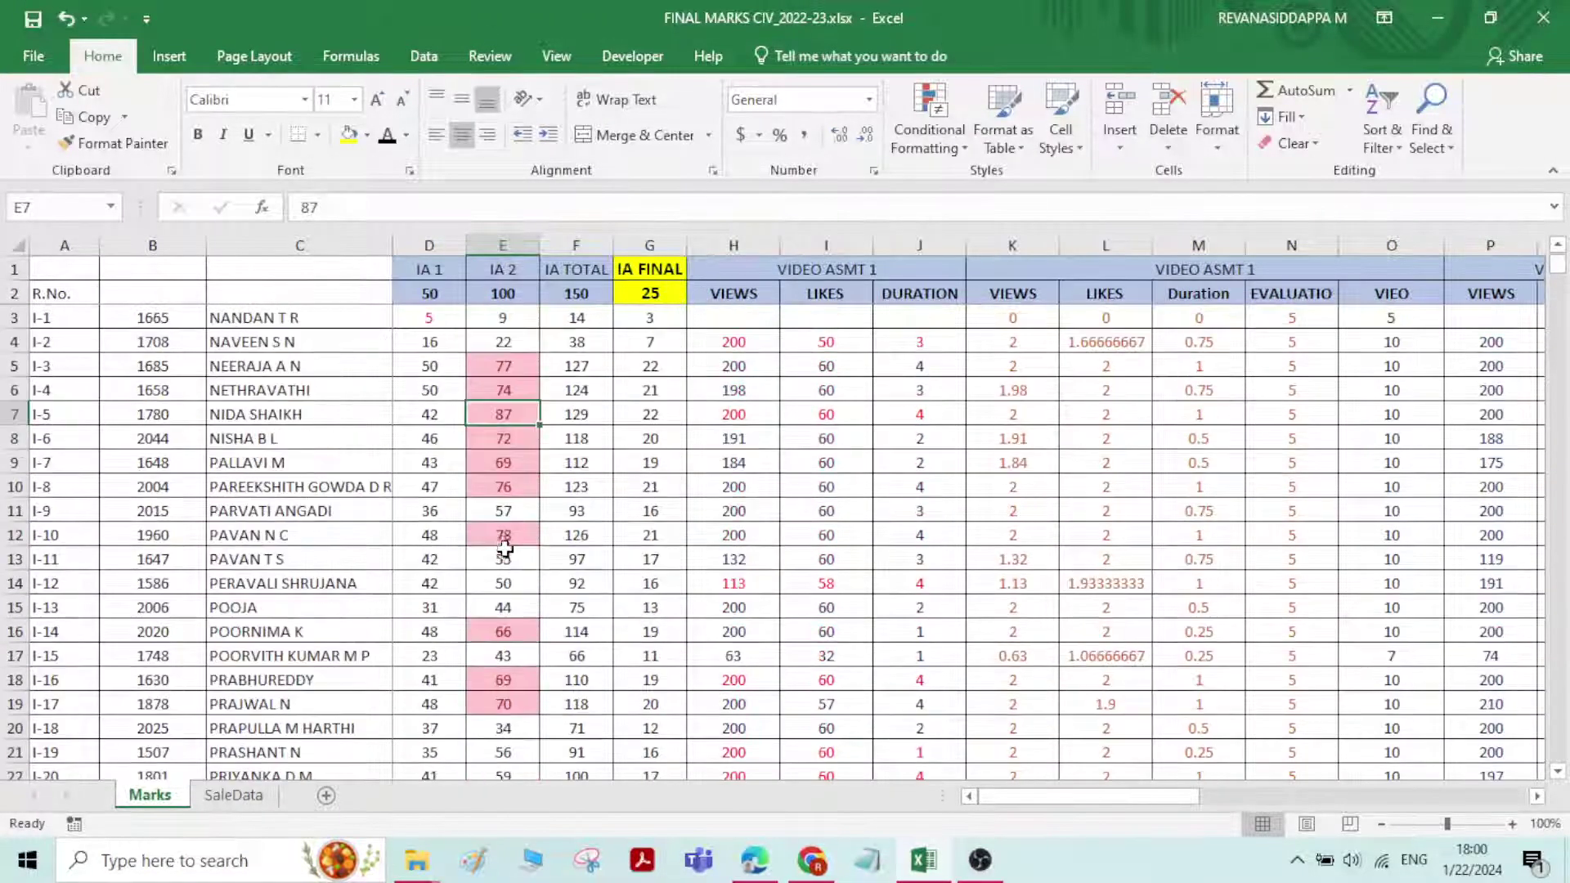
Clear the Greater Than highlighting by removing the conditional formatting rules from the entire Marks sheet
{"action": "left_click_drag", "start_coordinate": [507, 365], "coordinate": [508, 735]}
{"action": "scroll", "coordinate": [508, 734], "scroll_direction": "up", "scroll_amount": 9}
{"action": "left_click", "coordinate": [732, 462]}
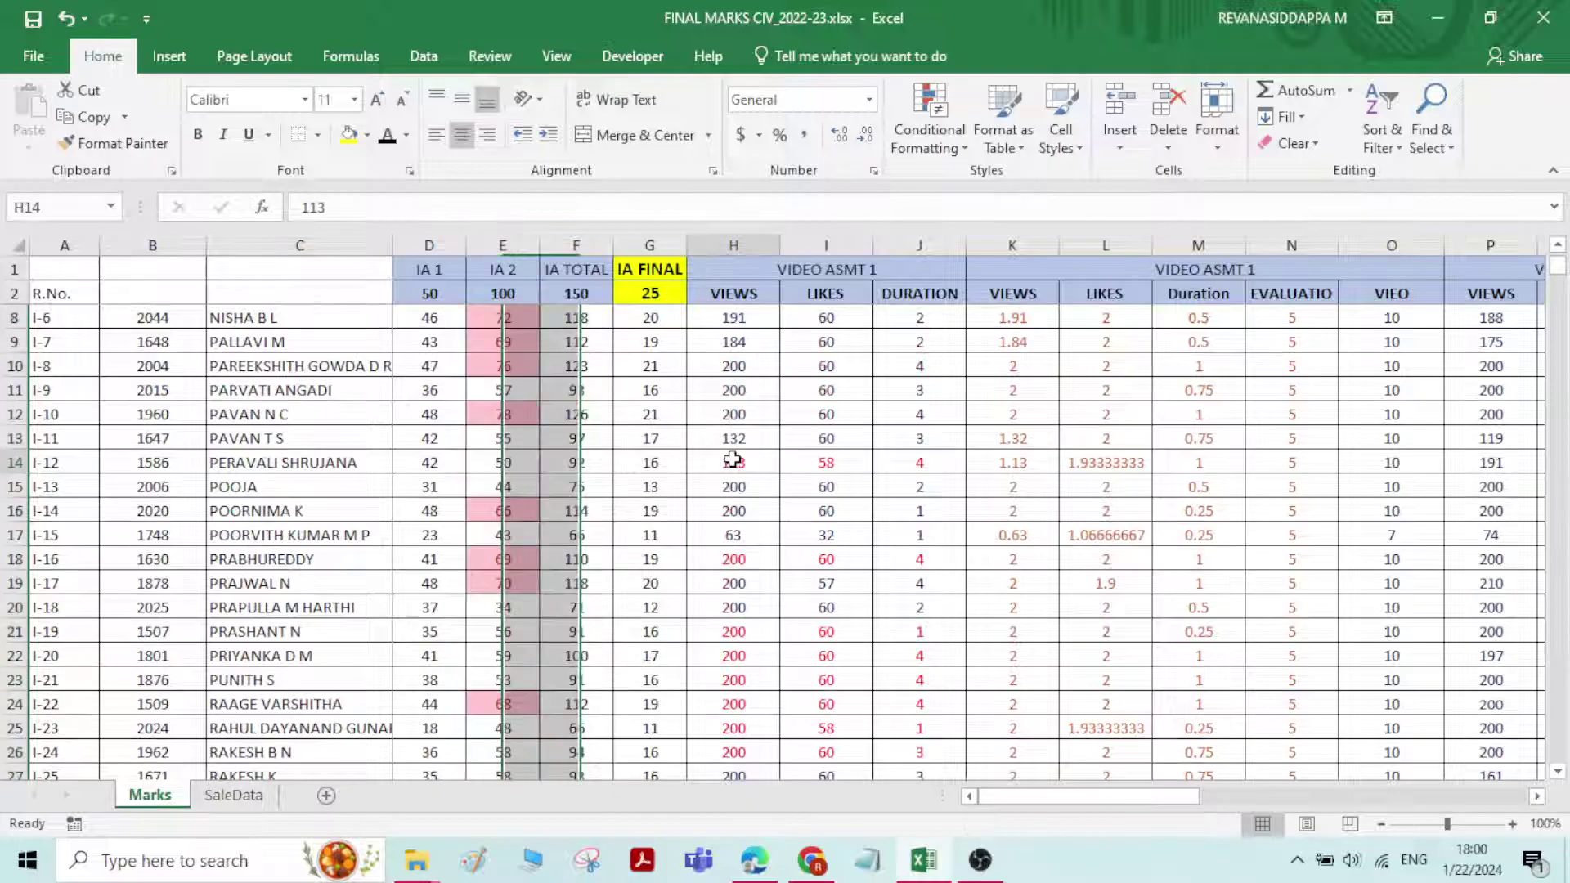
{"action": "left_click", "coordinate": [928, 137]}
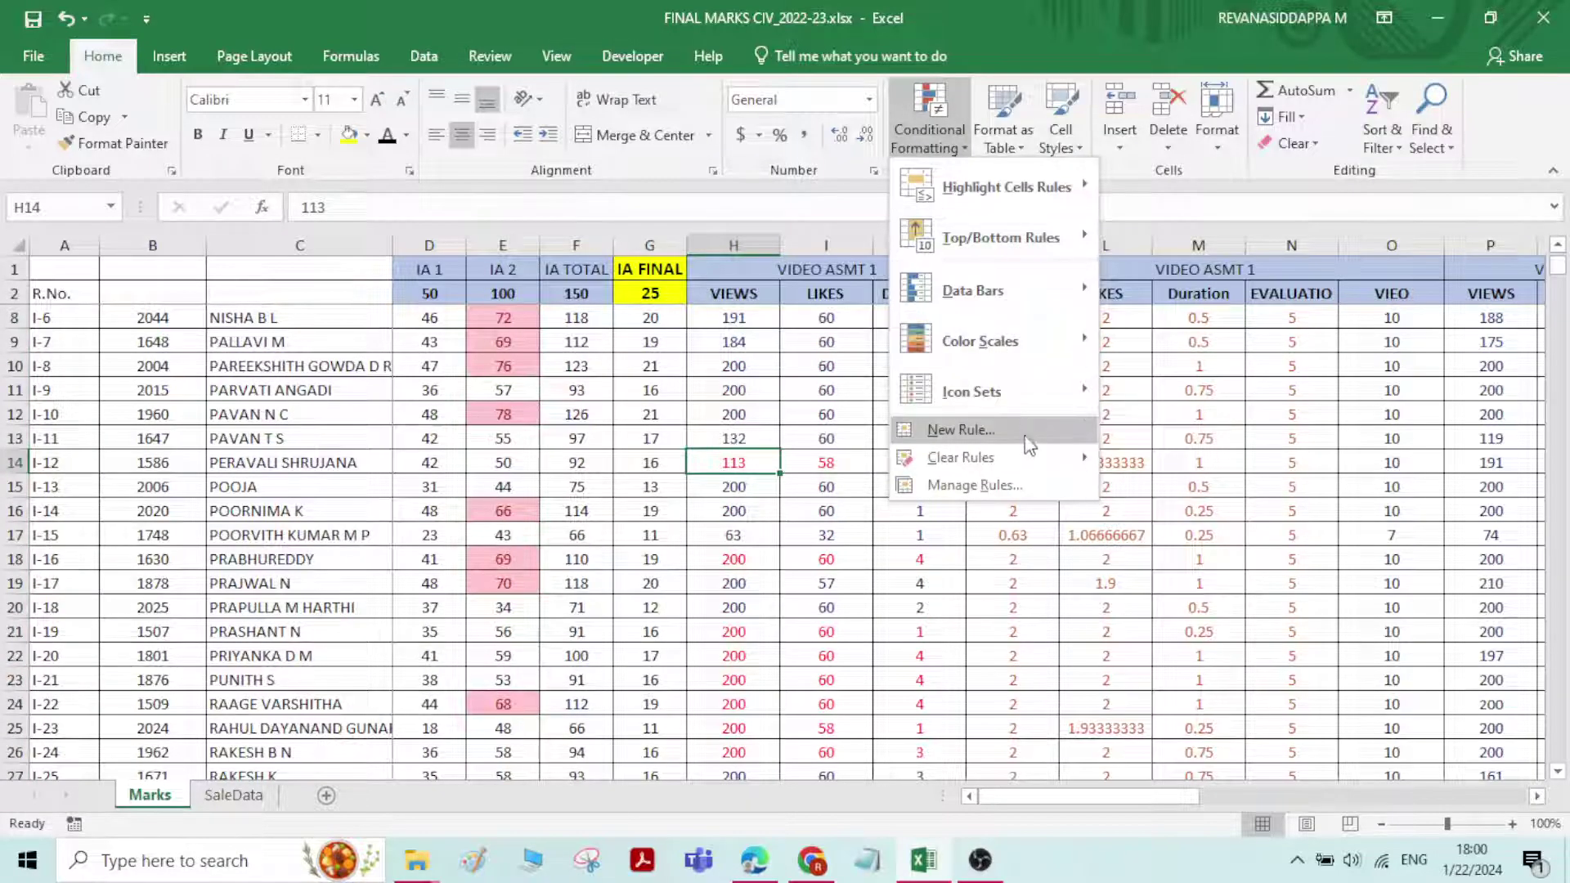
{"action": "mouse_move", "coordinate": [1029, 460]}
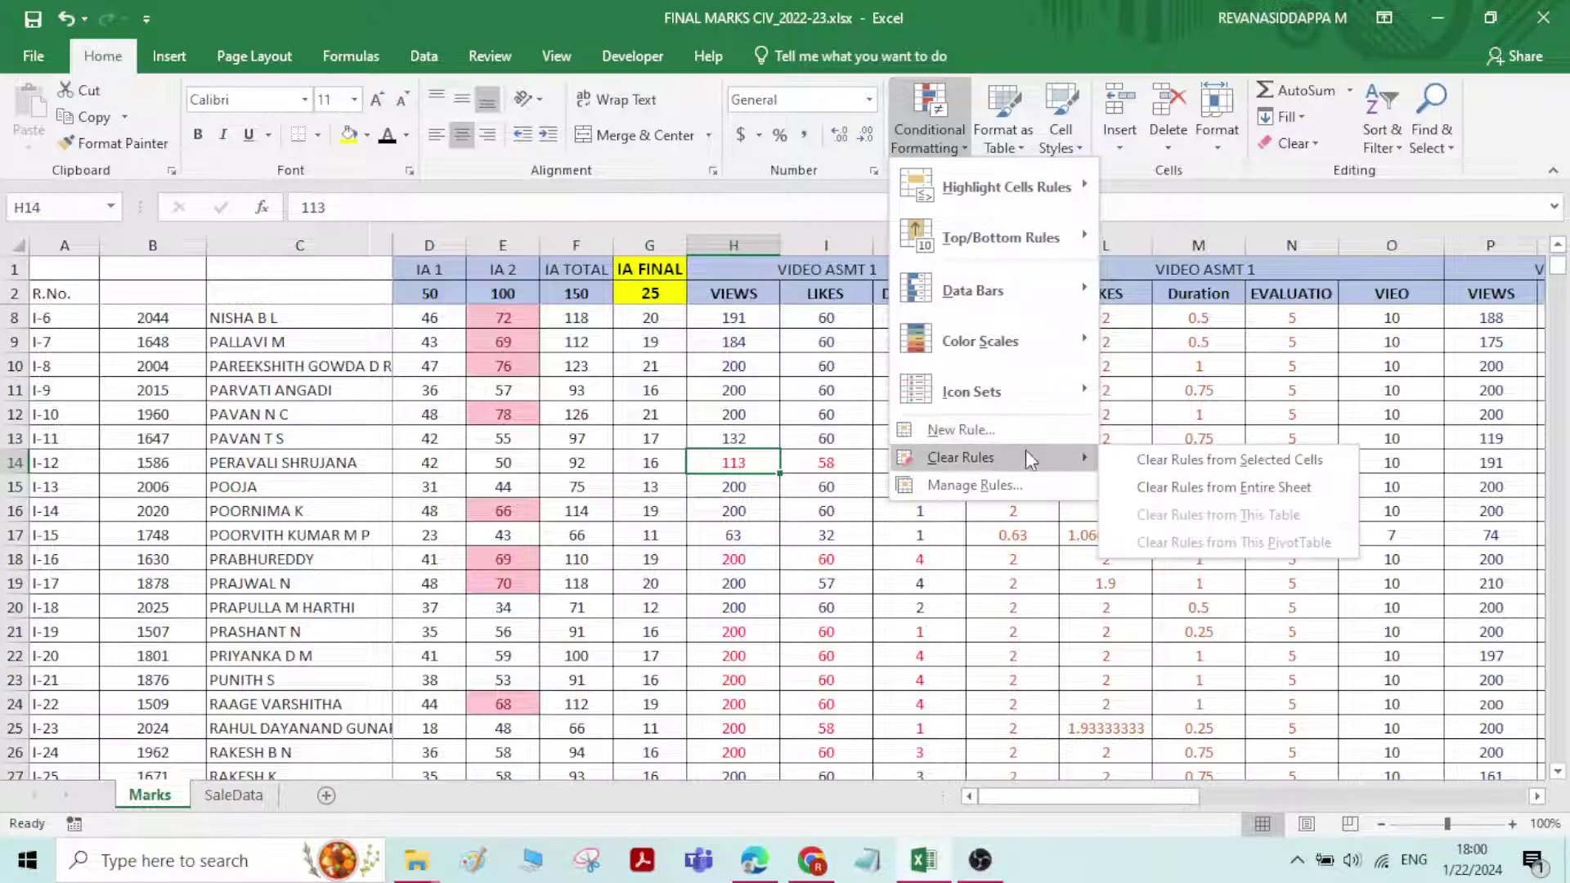
{"action": "left_click", "coordinate": [1227, 488]}
{"action": "scroll", "coordinate": [489, 451], "scroll_direction": "up", "scroll_amount": 2}
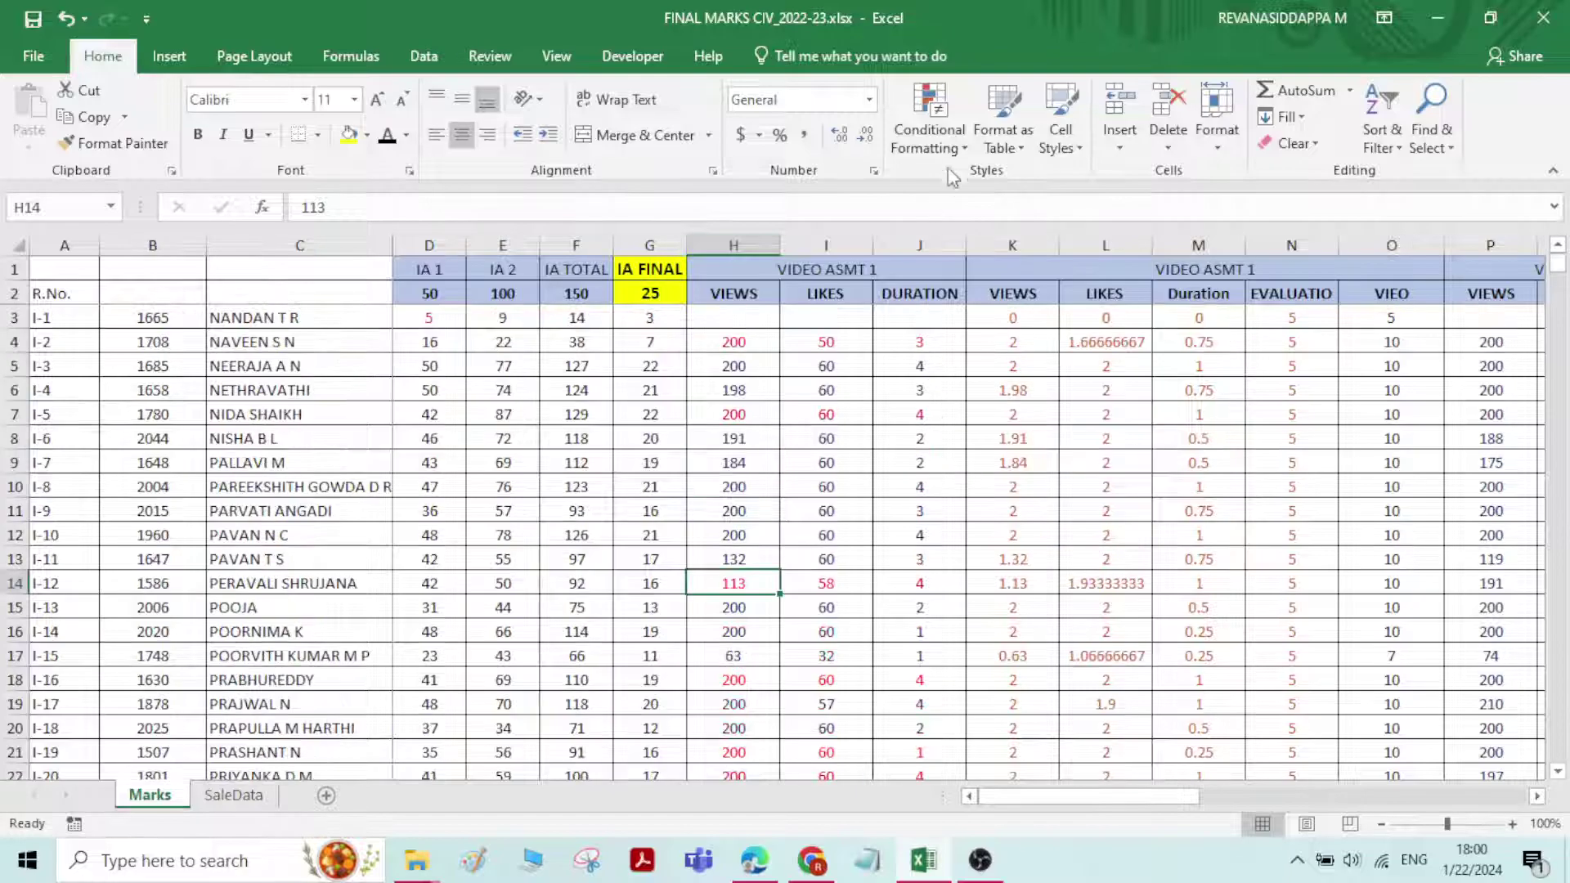
{"action": "left_click", "coordinate": [954, 143]}
{"action": "mouse_move", "coordinate": [1072, 183]}
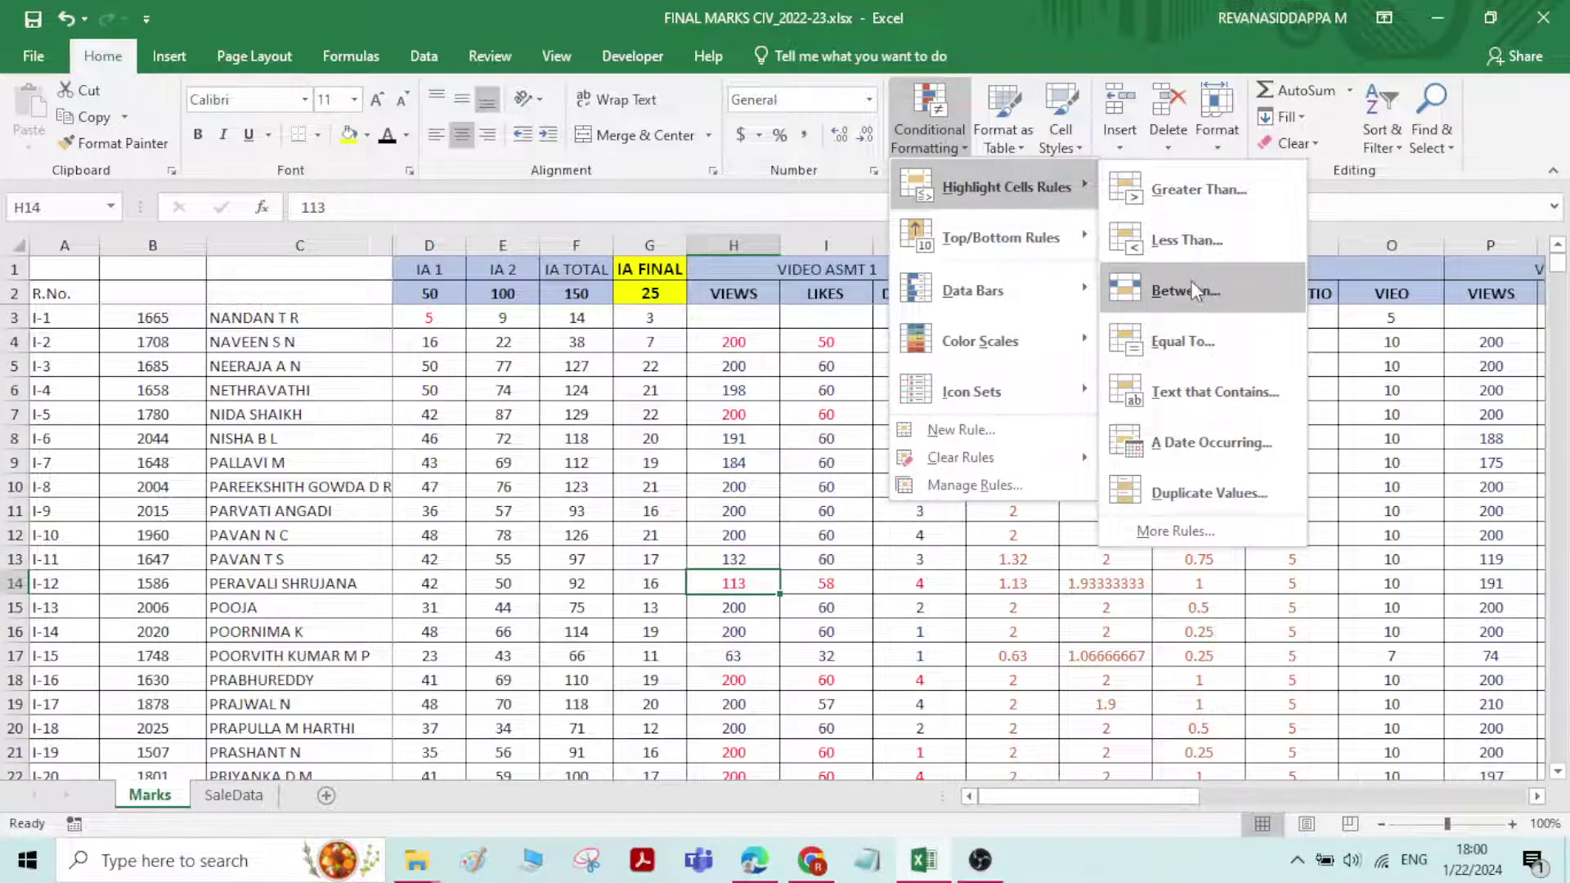
{"action": "left_click", "coordinate": [474, 414]}
{"action": "left_click", "coordinate": [503, 438]}
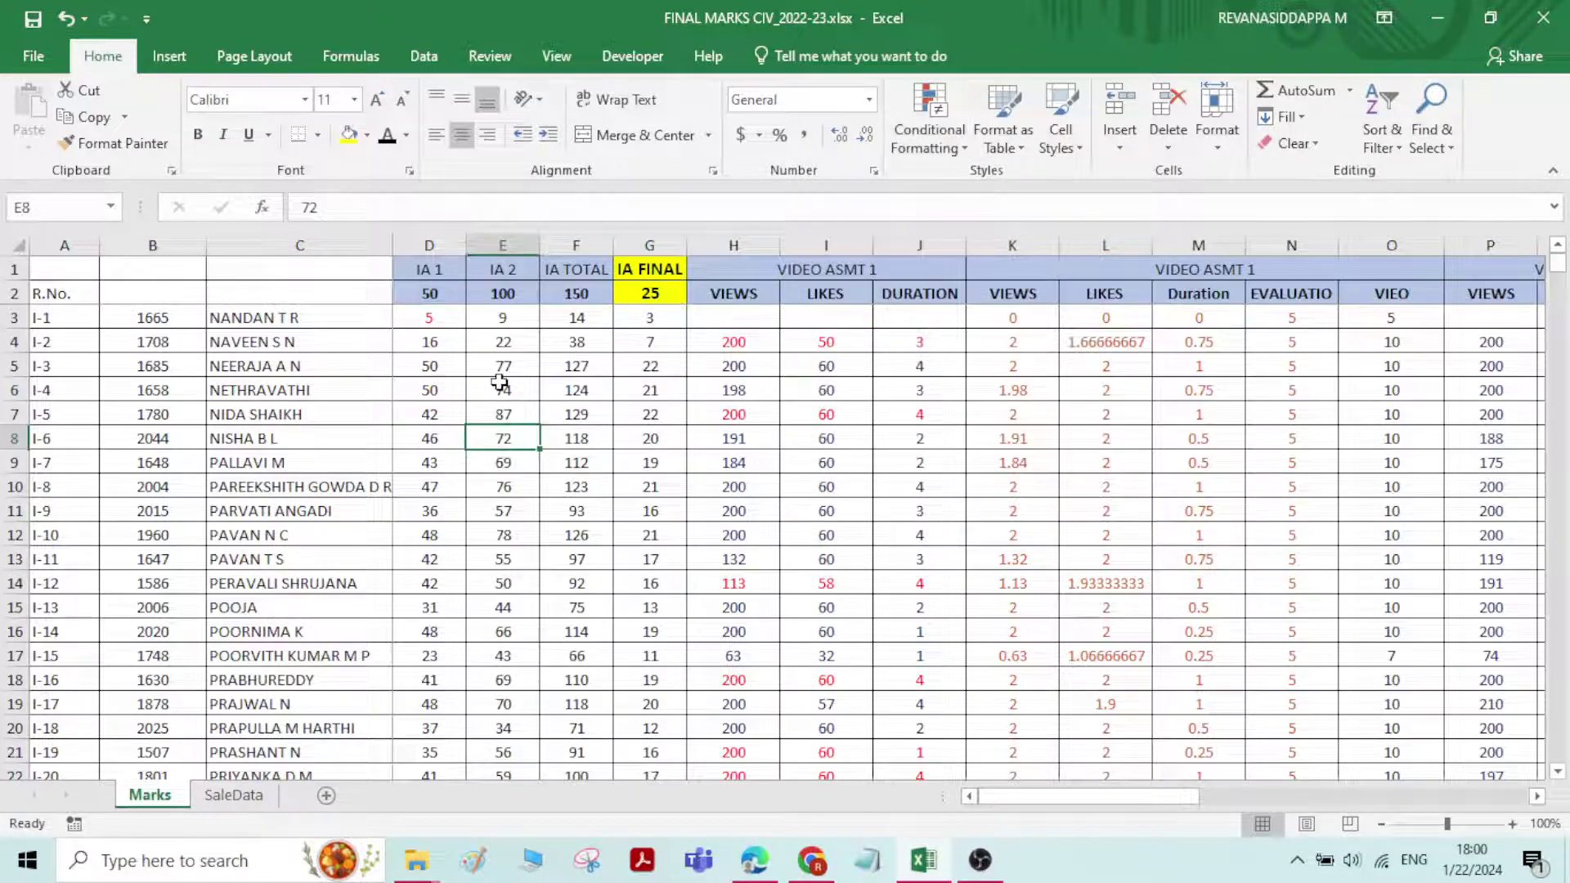
Highlight the IA 2 marks in E3:E65 that are between 75 and 100 with Yellow Fill with Dark Yellow Text
{"action": "left_click_drag", "start_coordinate": [511, 319], "coordinate": [496, 697]}
{"action": "left_click_drag", "start_coordinate": [479, 816], "coordinate": [503, 756]}
{"action": "scroll", "coordinate": [478, 402], "scroll_direction": "up", "scroll_amount": 7}
{"action": "scroll", "coordinate": [478, 402], "scroll_direction": "up", "scroll_amount": 8}
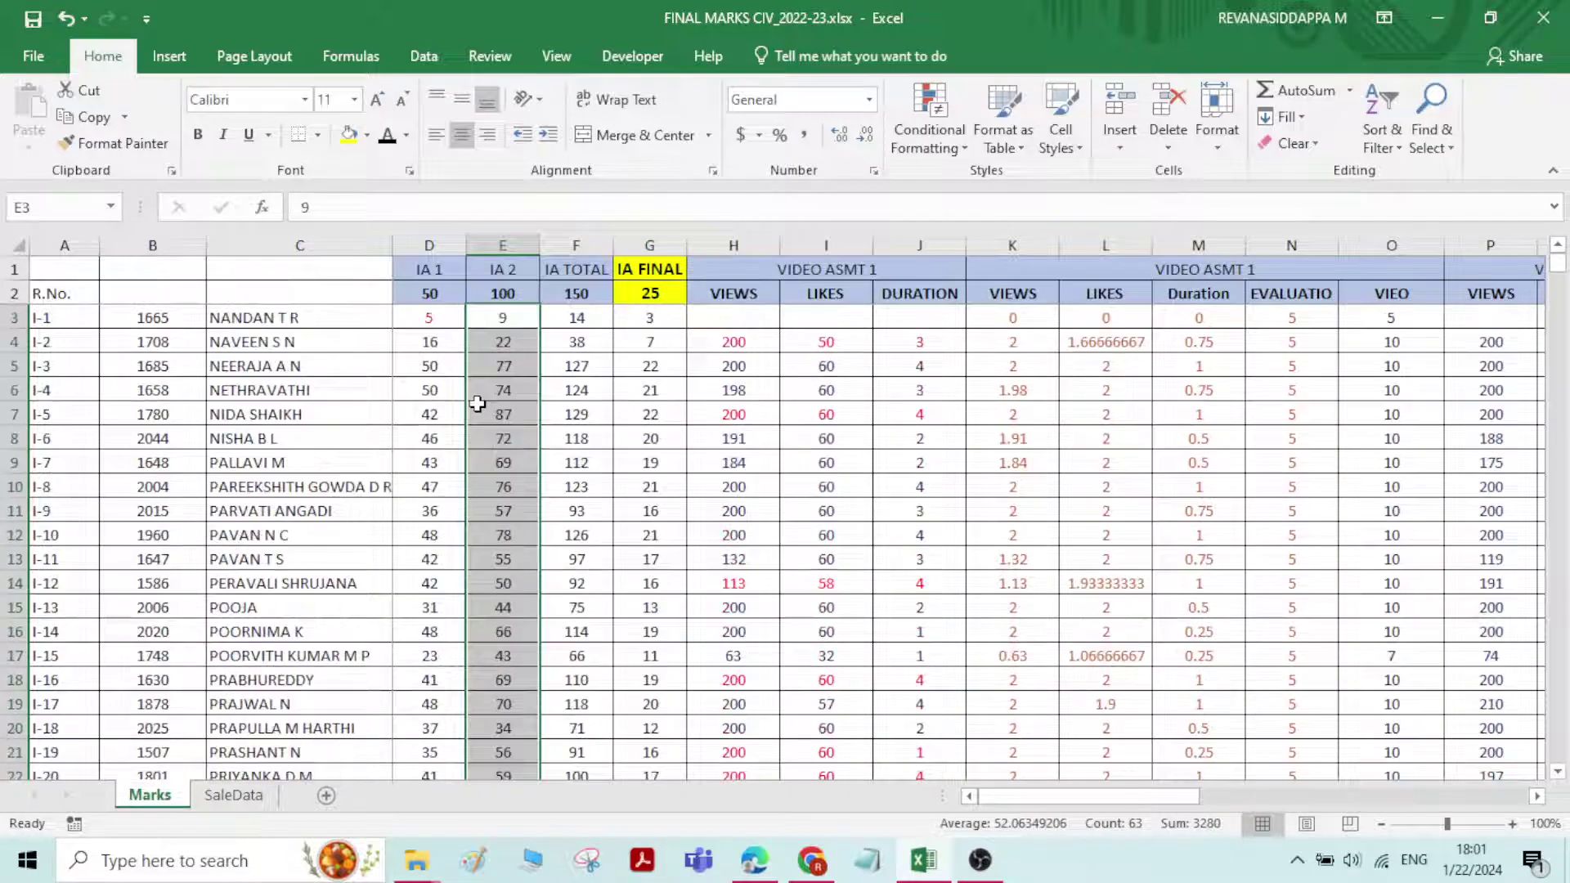
{"action": "left_click", "coordinate": [929, 130]}
{"action": "mouse_move", "coordinate": [1056, 193]}
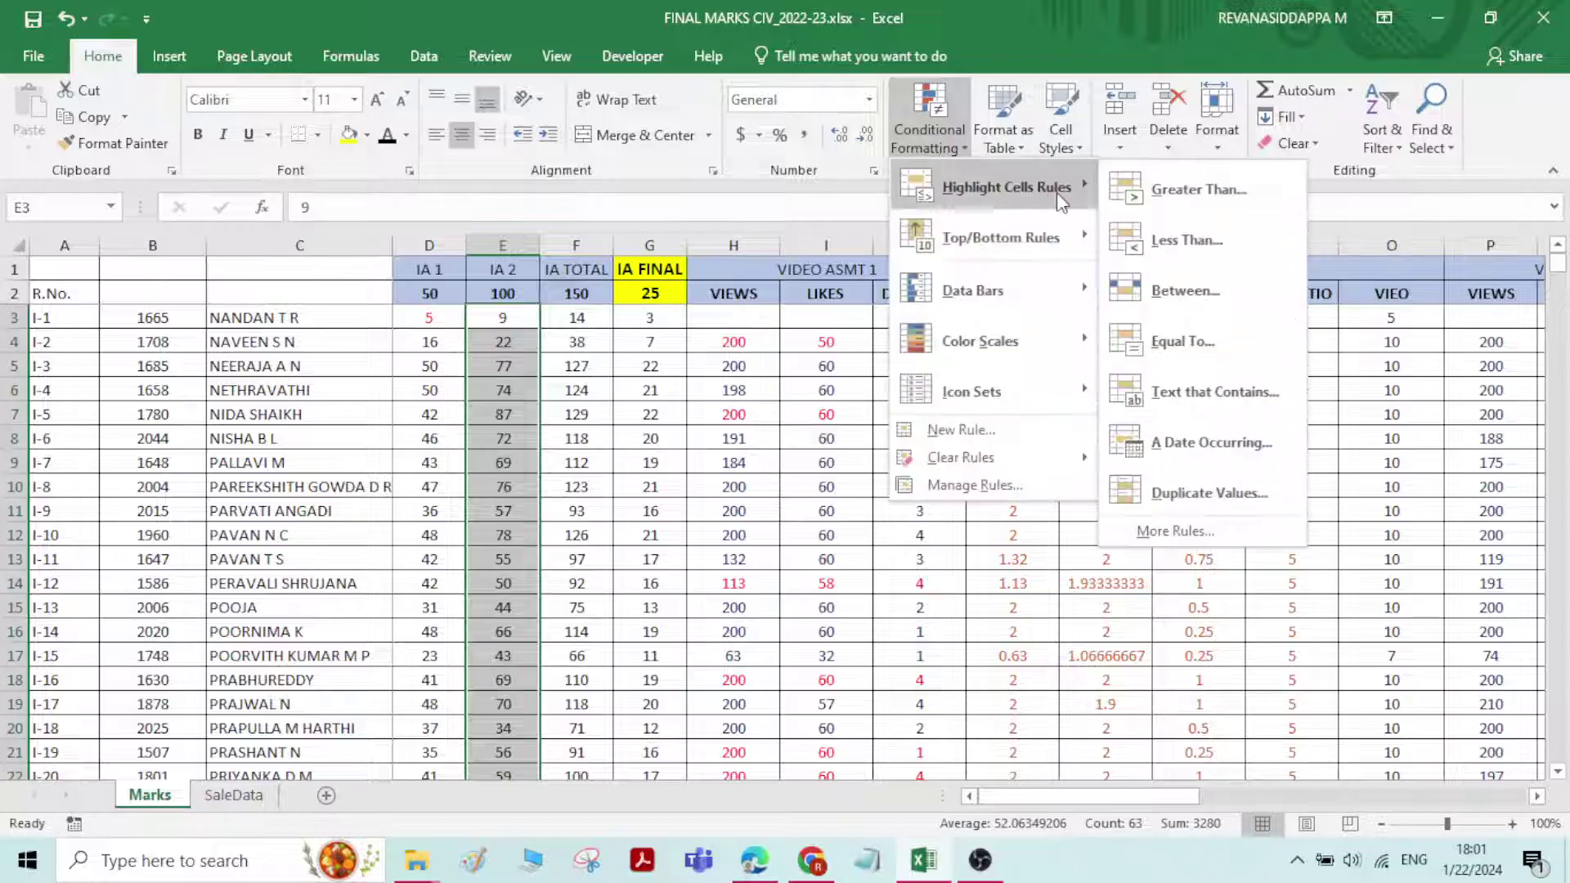
{"action": "left_click", "coordinate": [1218, 301]}
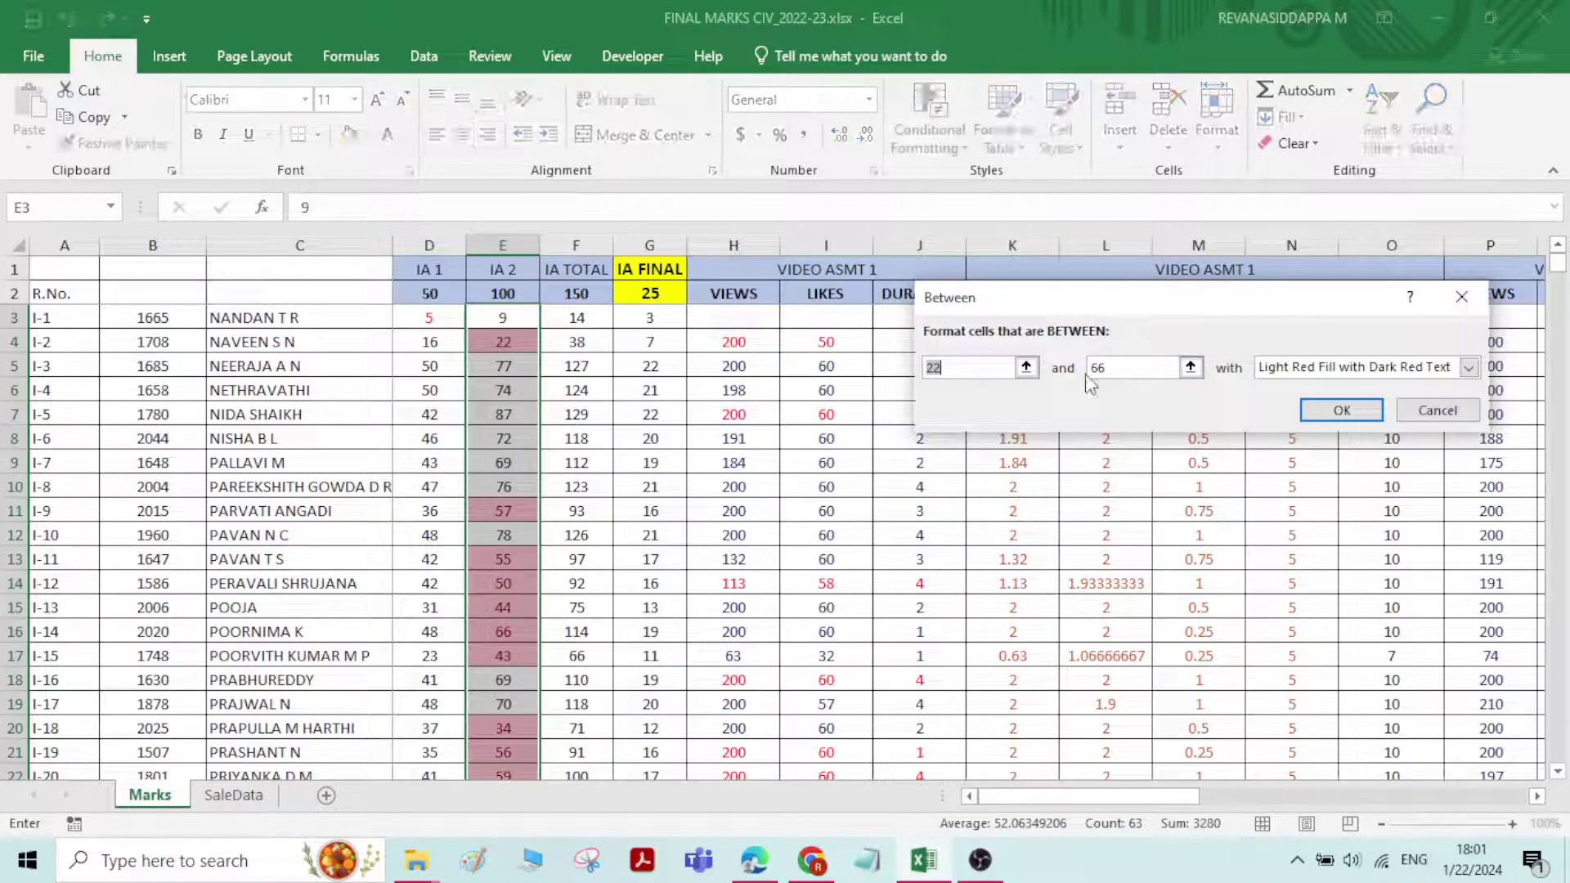
{"action": "type", "text": "75"}
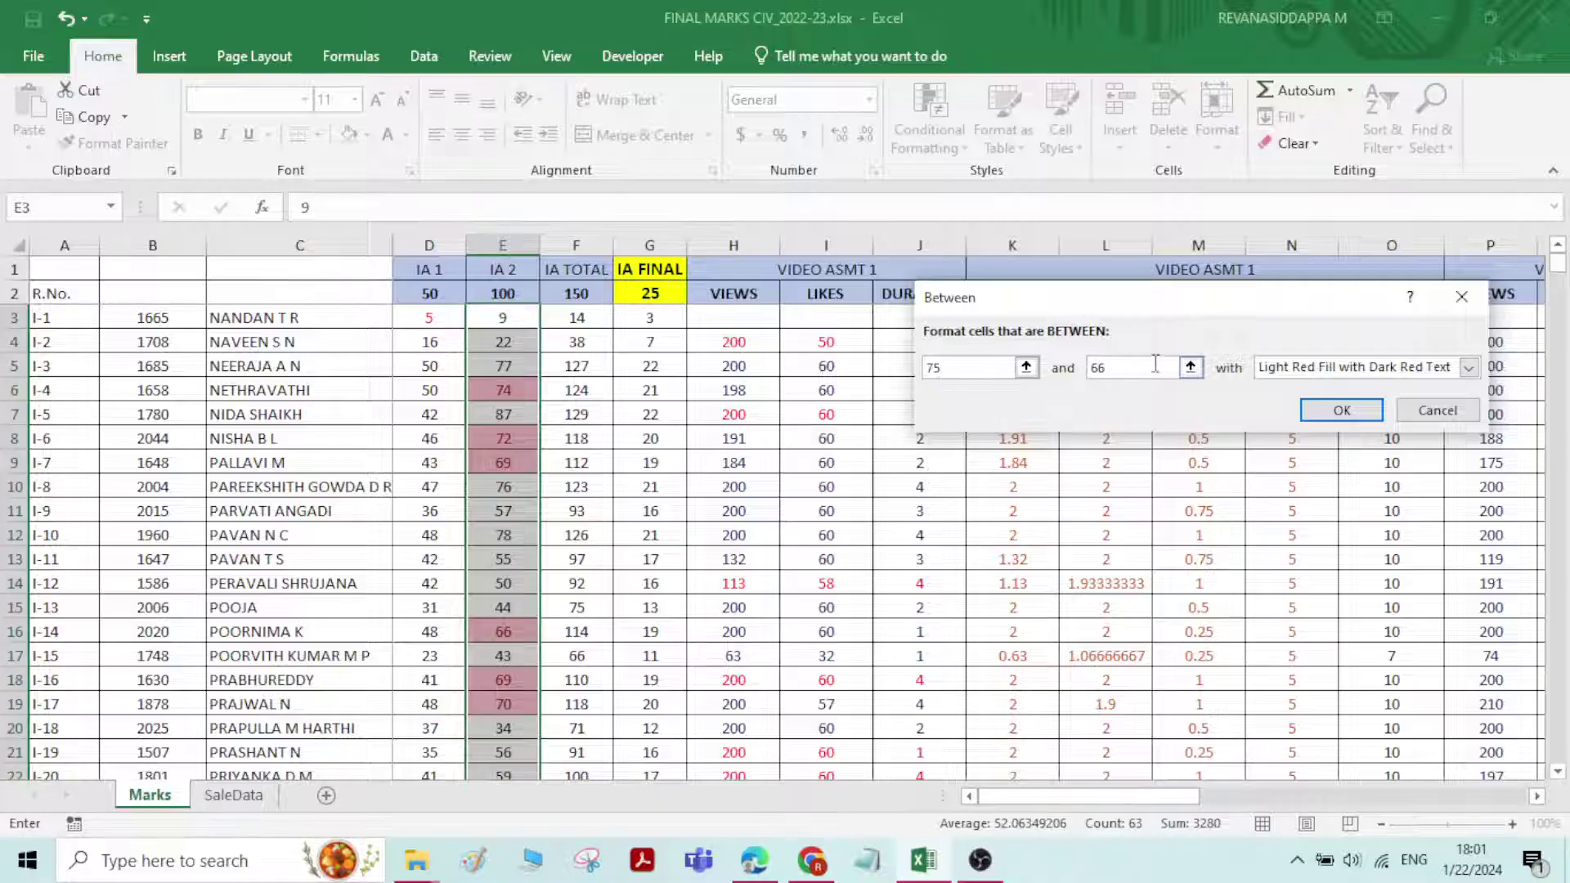
{"action": "key", "text": "Tab"}
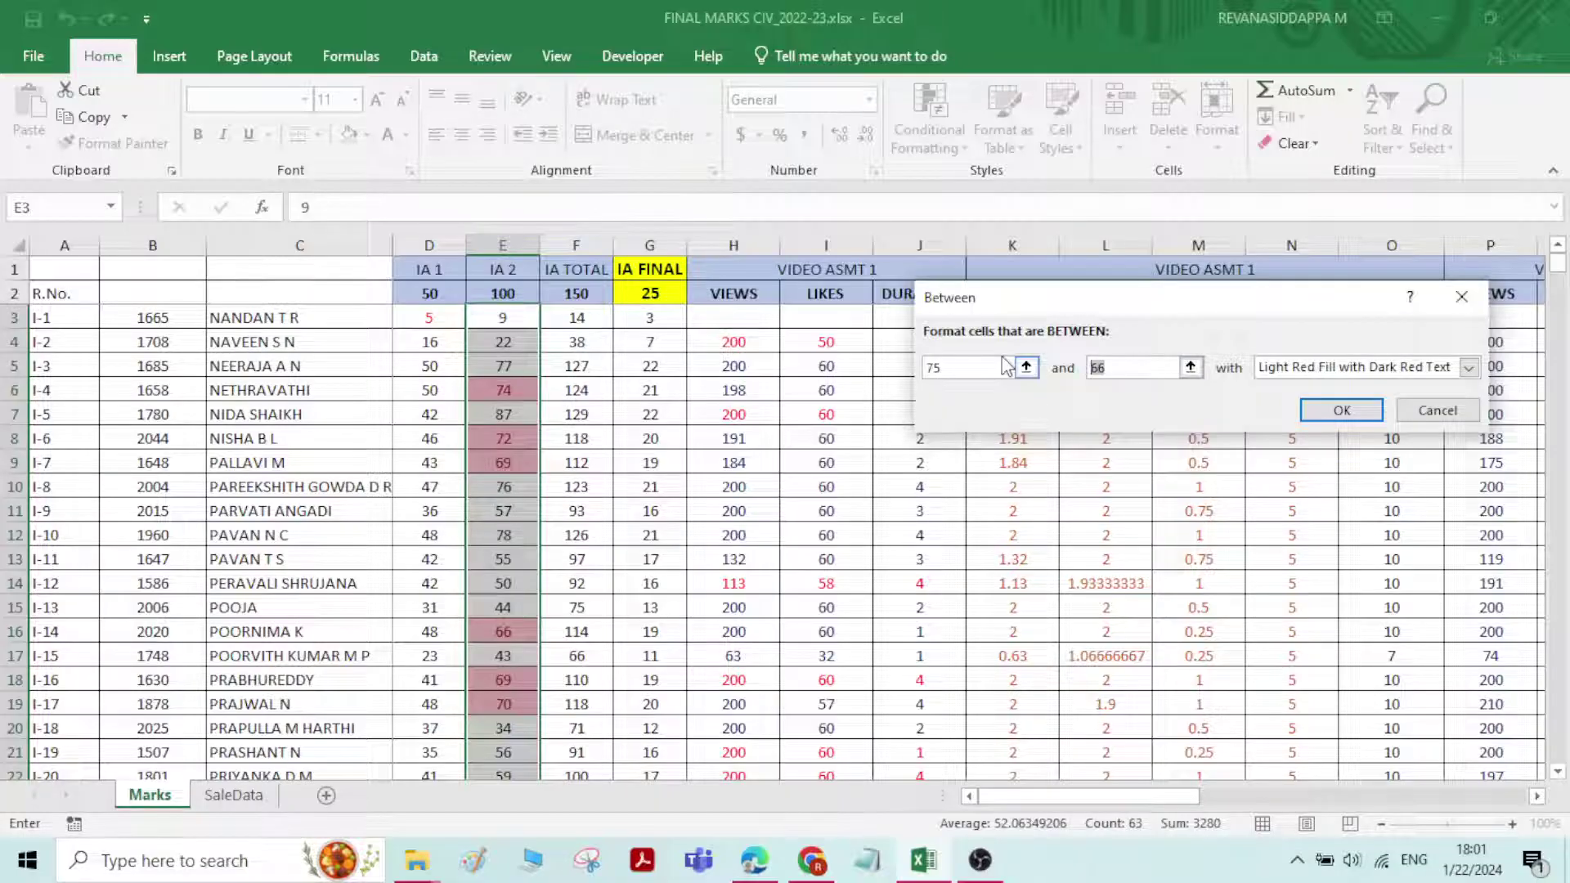
{"action": "type", "text": "100"}
{"action": "left_click", "coordinate": [1469, 368]}
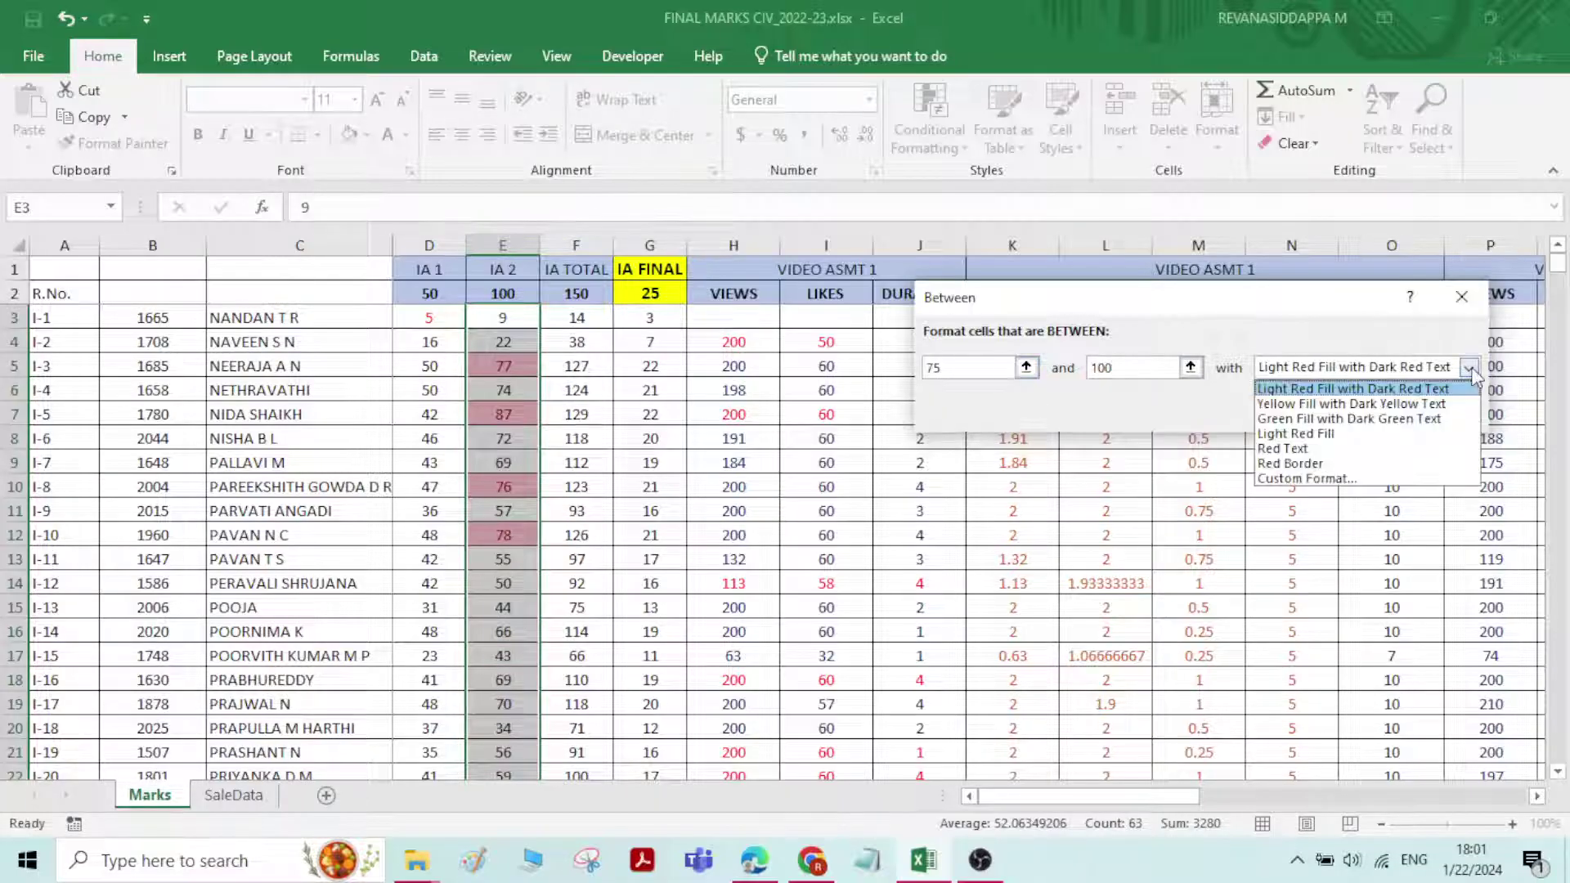
{"action": "left_click", "coordinate": [1395, 403]}
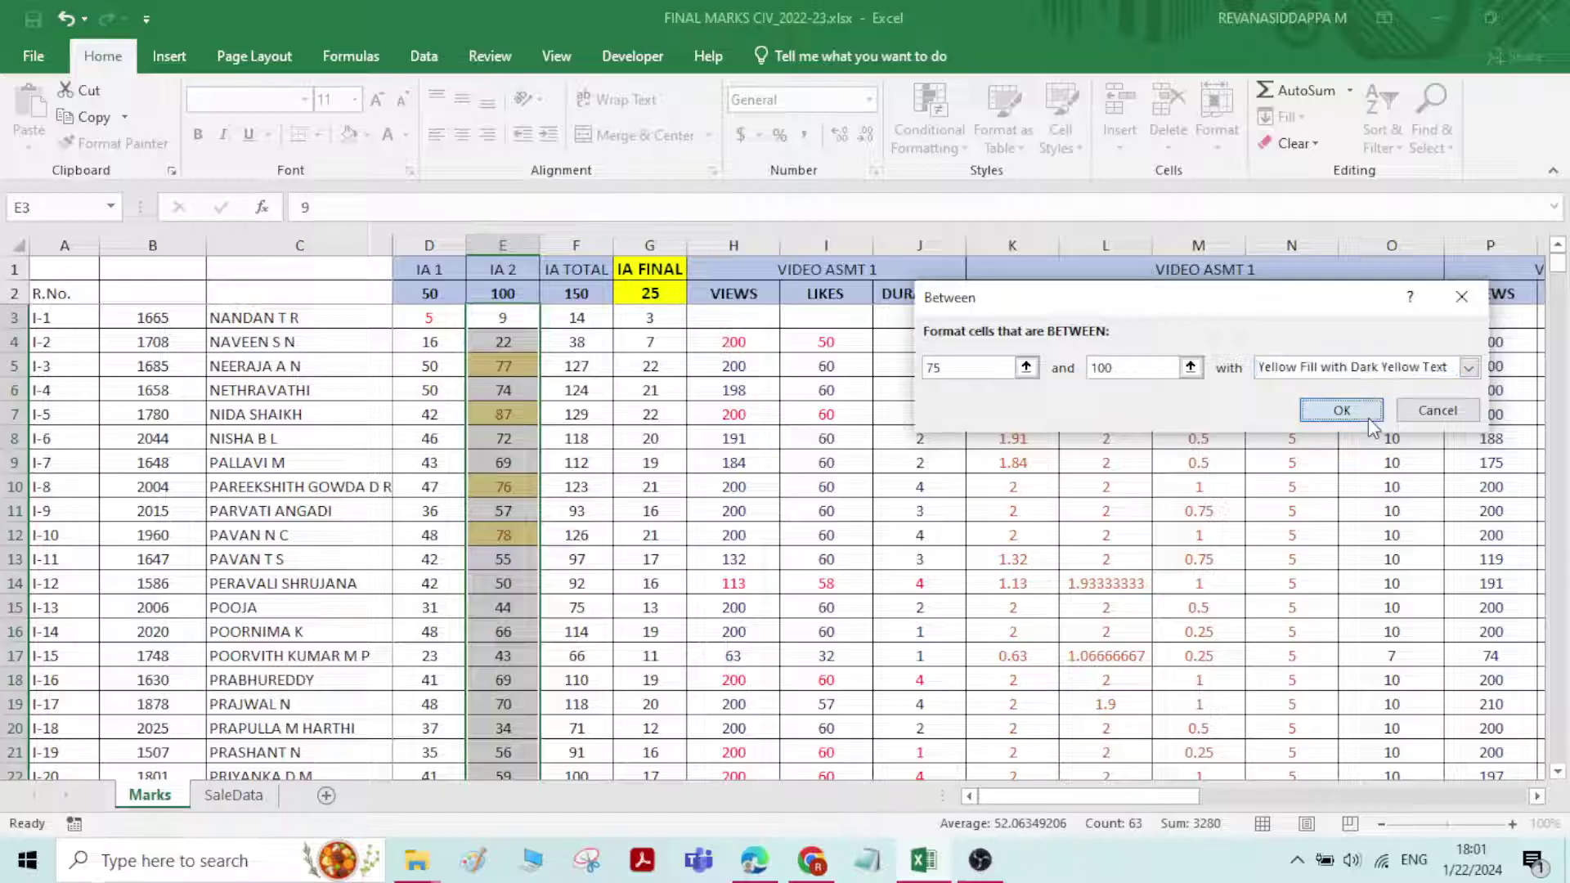
{"action": "left_click", "coordinate": [1342, 409]}
Examine the marks highlighted by the Between rule throughout the IA 2 column
{"action": "left_click", "coordinate": [666, 487]}
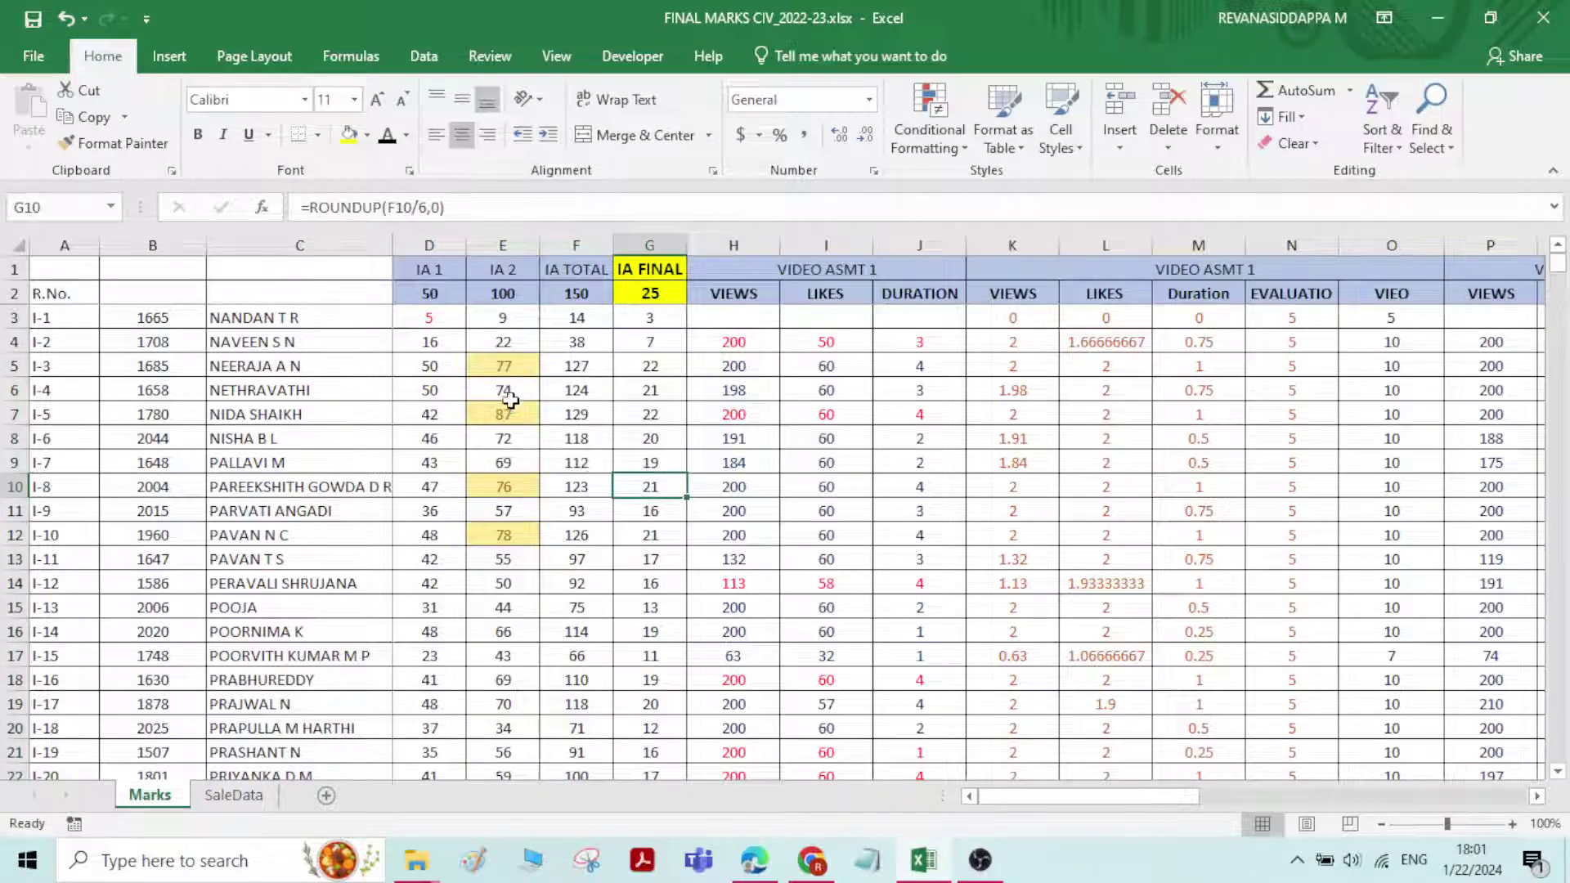
{"action": "scroll", "coordinate": [510, 399], "scroll_direction": "down", "scroll_amount": 9}
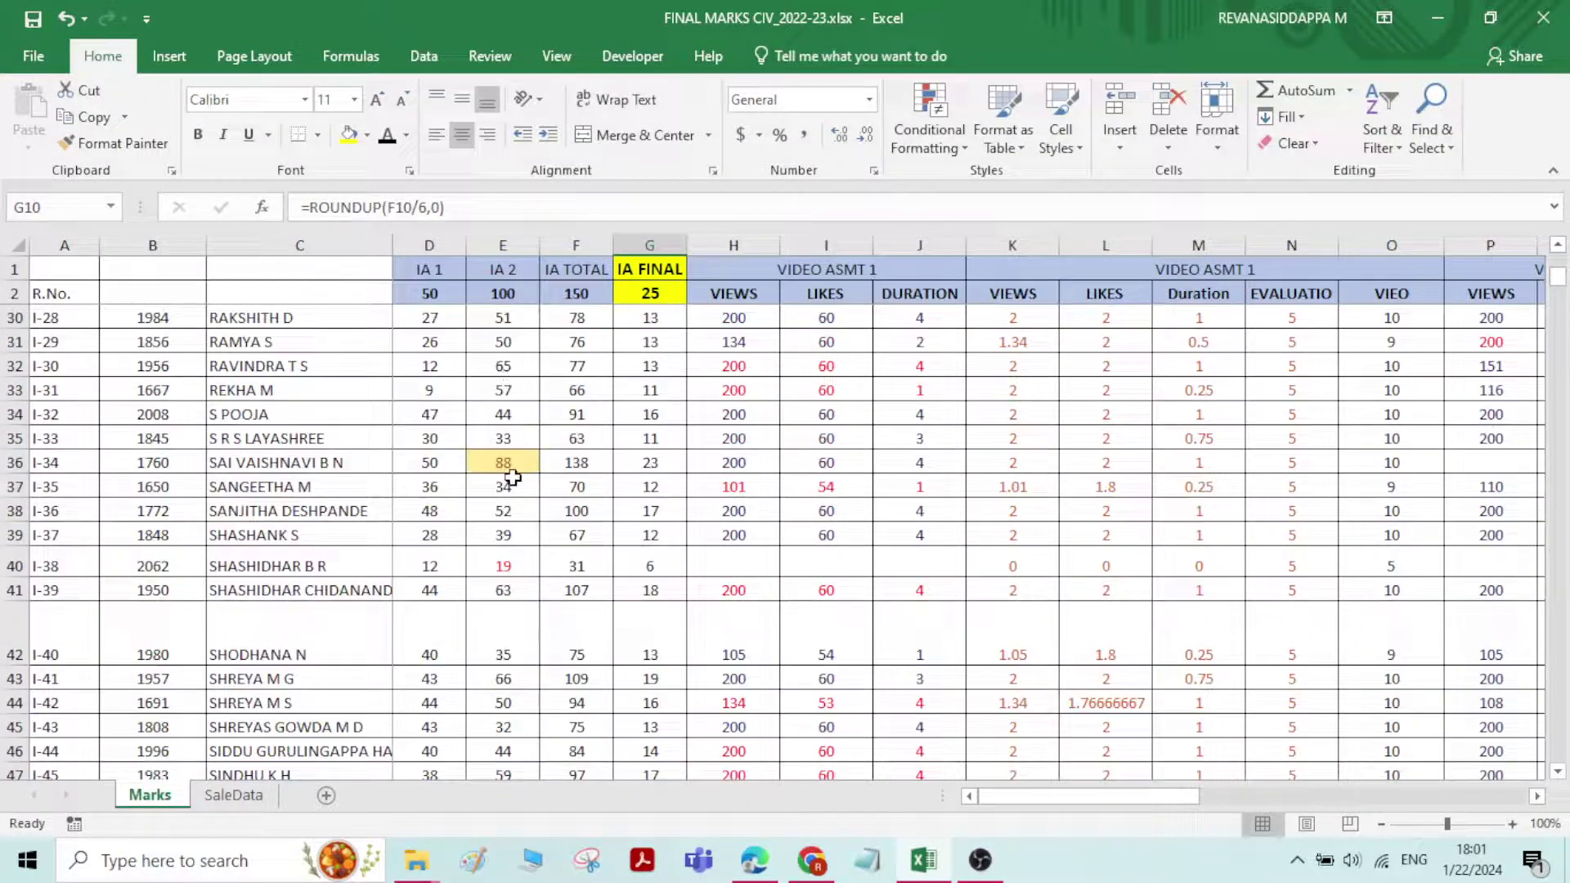
{"action": "scroll", "coordinate": [512, 479], "scroll_direction": "down", "scroll_amount": 8}
{"action": "scroll", "coordinate": [510, 465], "scroll_direction": "up", "scroll_amount": 9}
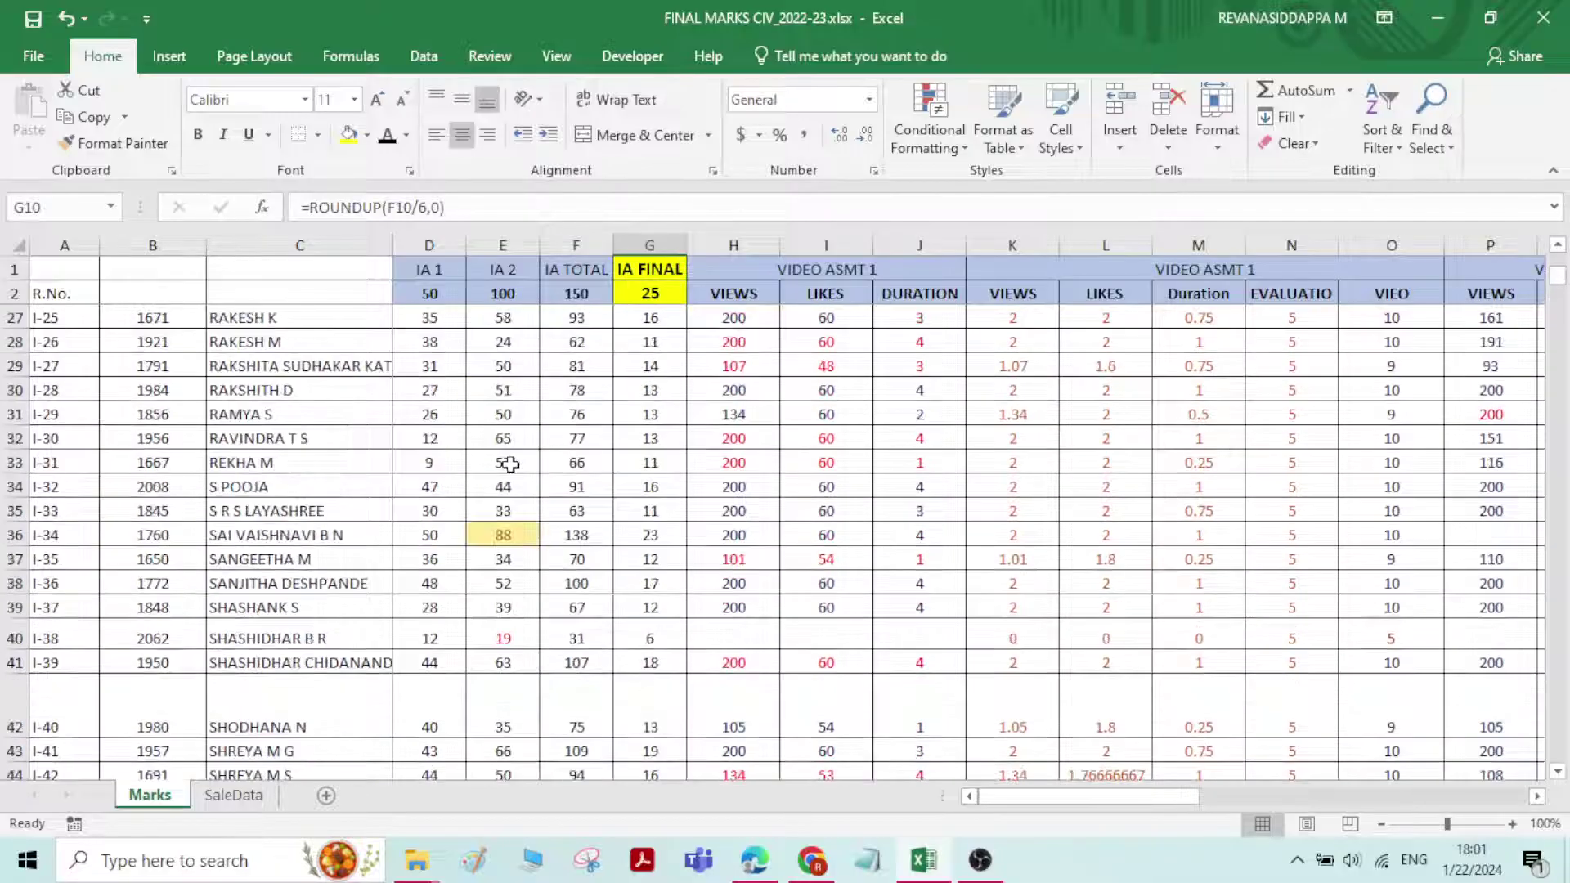
{"action": "scroll", "coordinate": [510, 465], "scroll_direction": "up", "scroll_amount": 7}
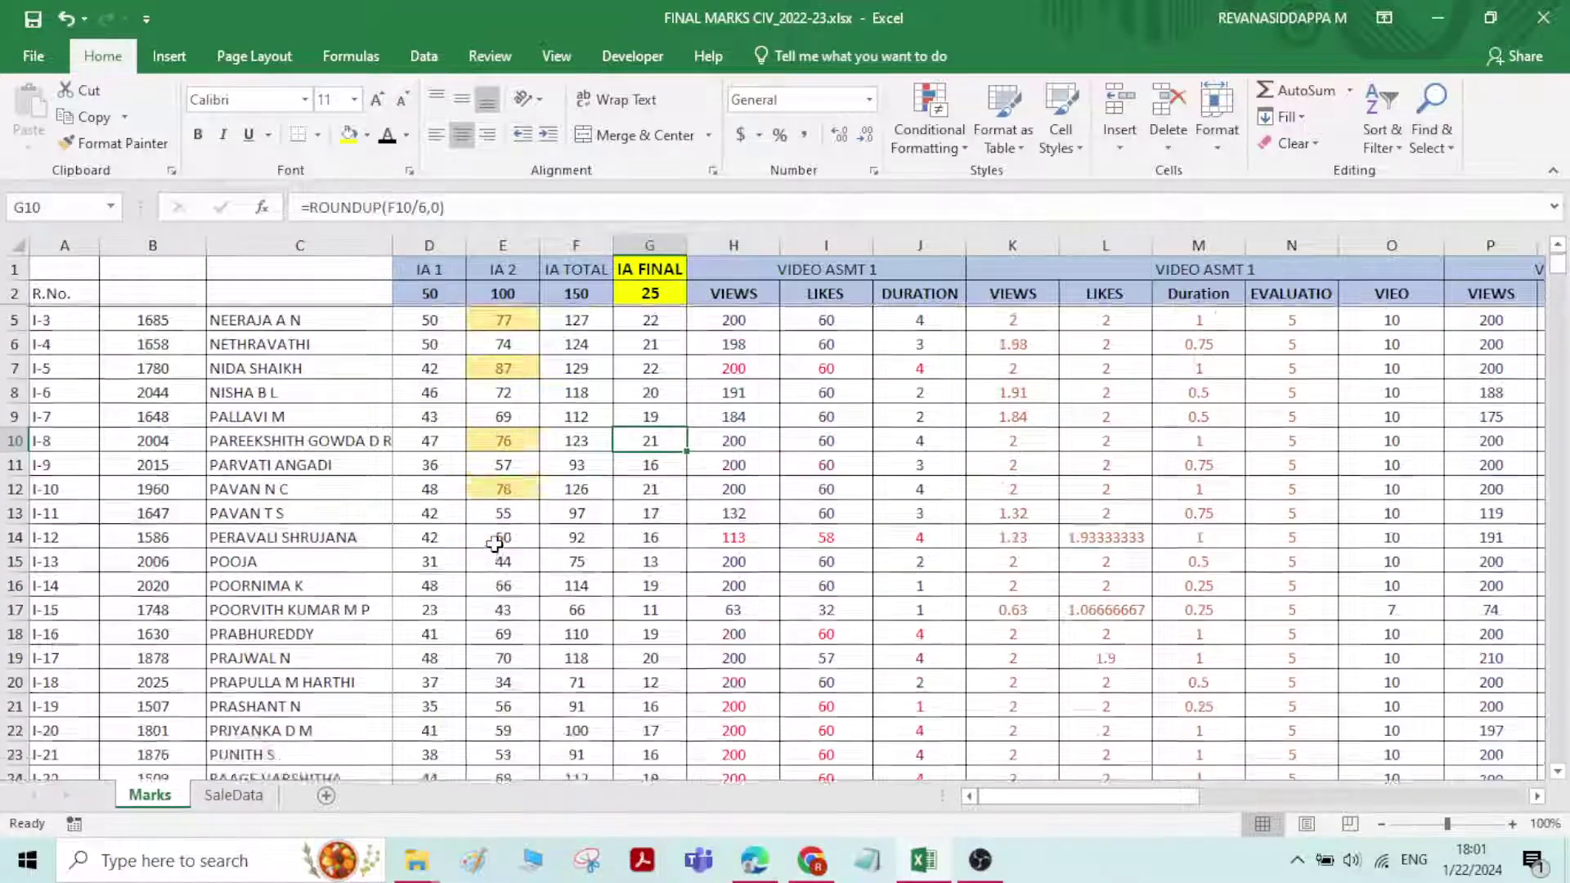
{"action": "scroll", "coordinate": [495, 544], "scroll_direction": "down", "scroll_amount": 6}
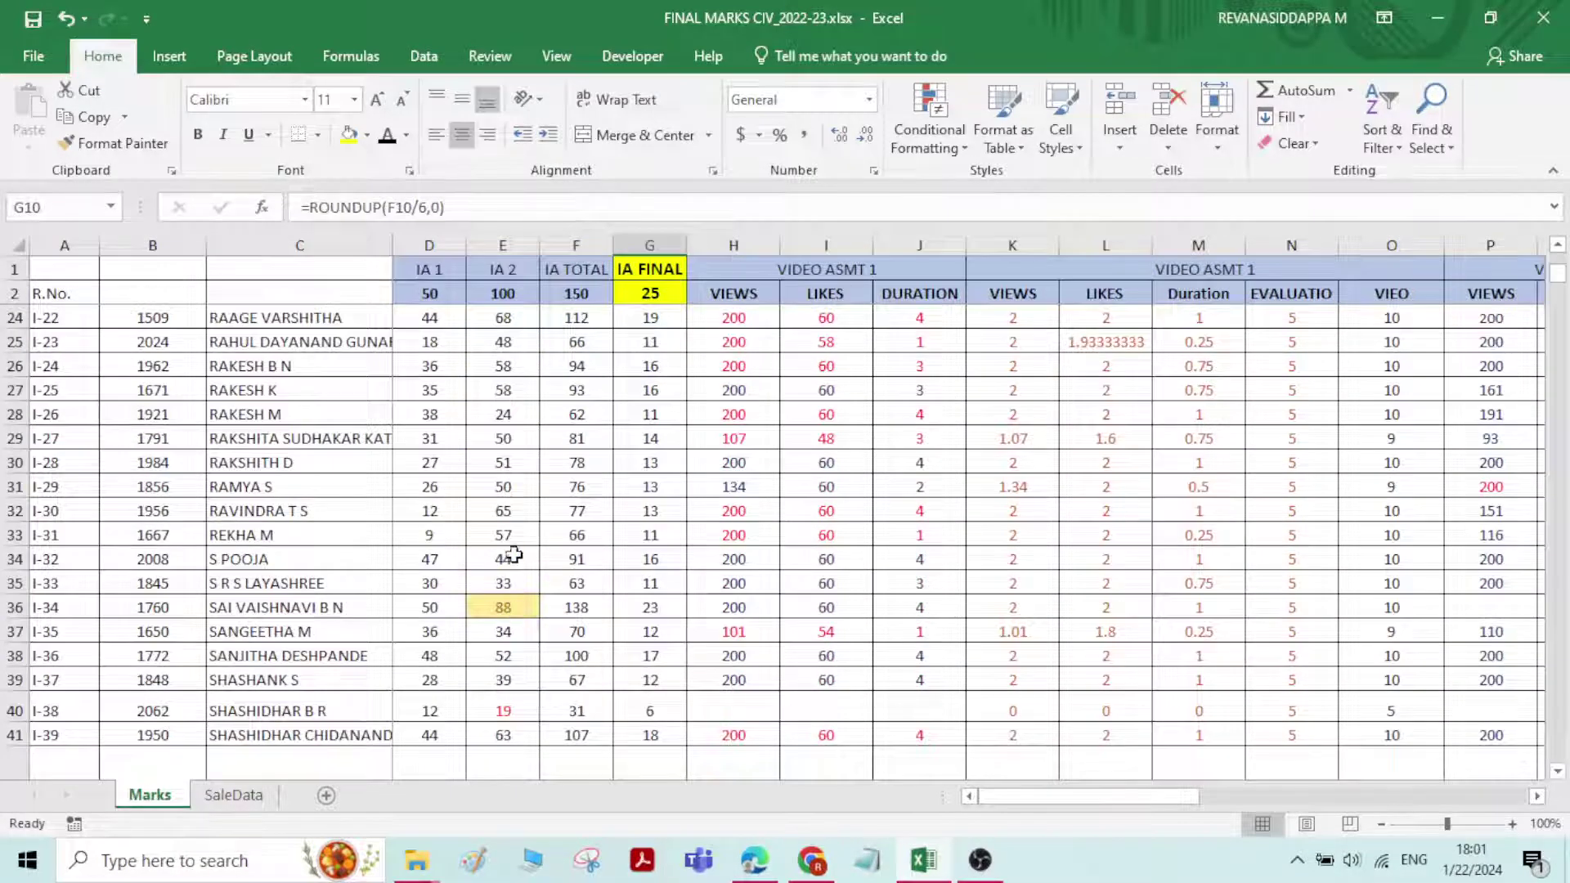
{"action": "scroll", "coordinate": [512, 539], "scroll_direction": "up", "scroll_amount": 7}
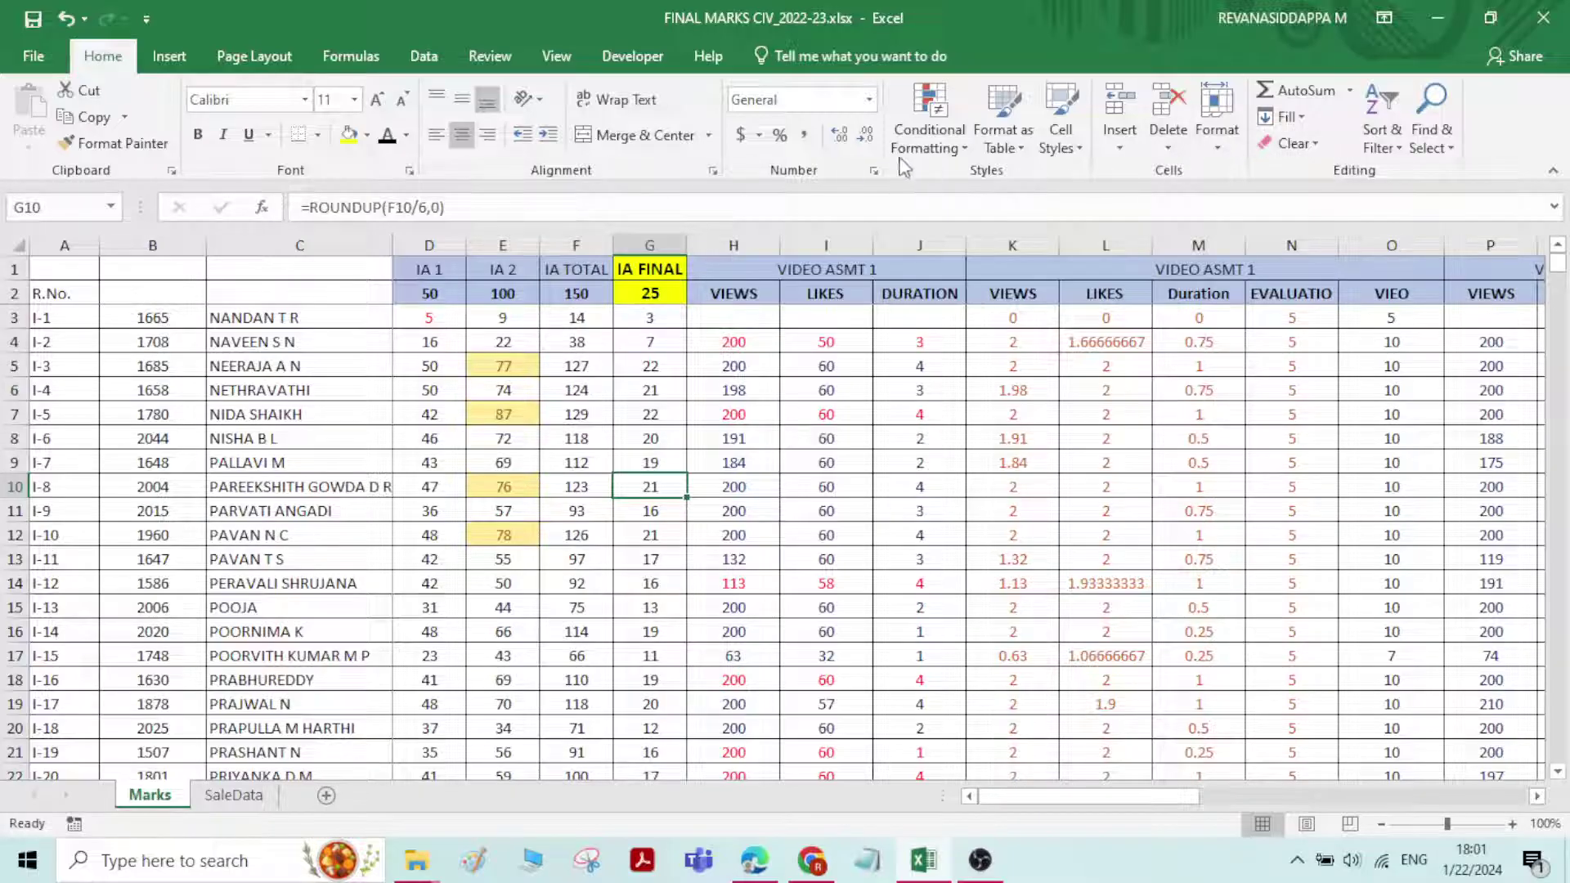
{"action": "left_click", "coordinate": [930, 135]}
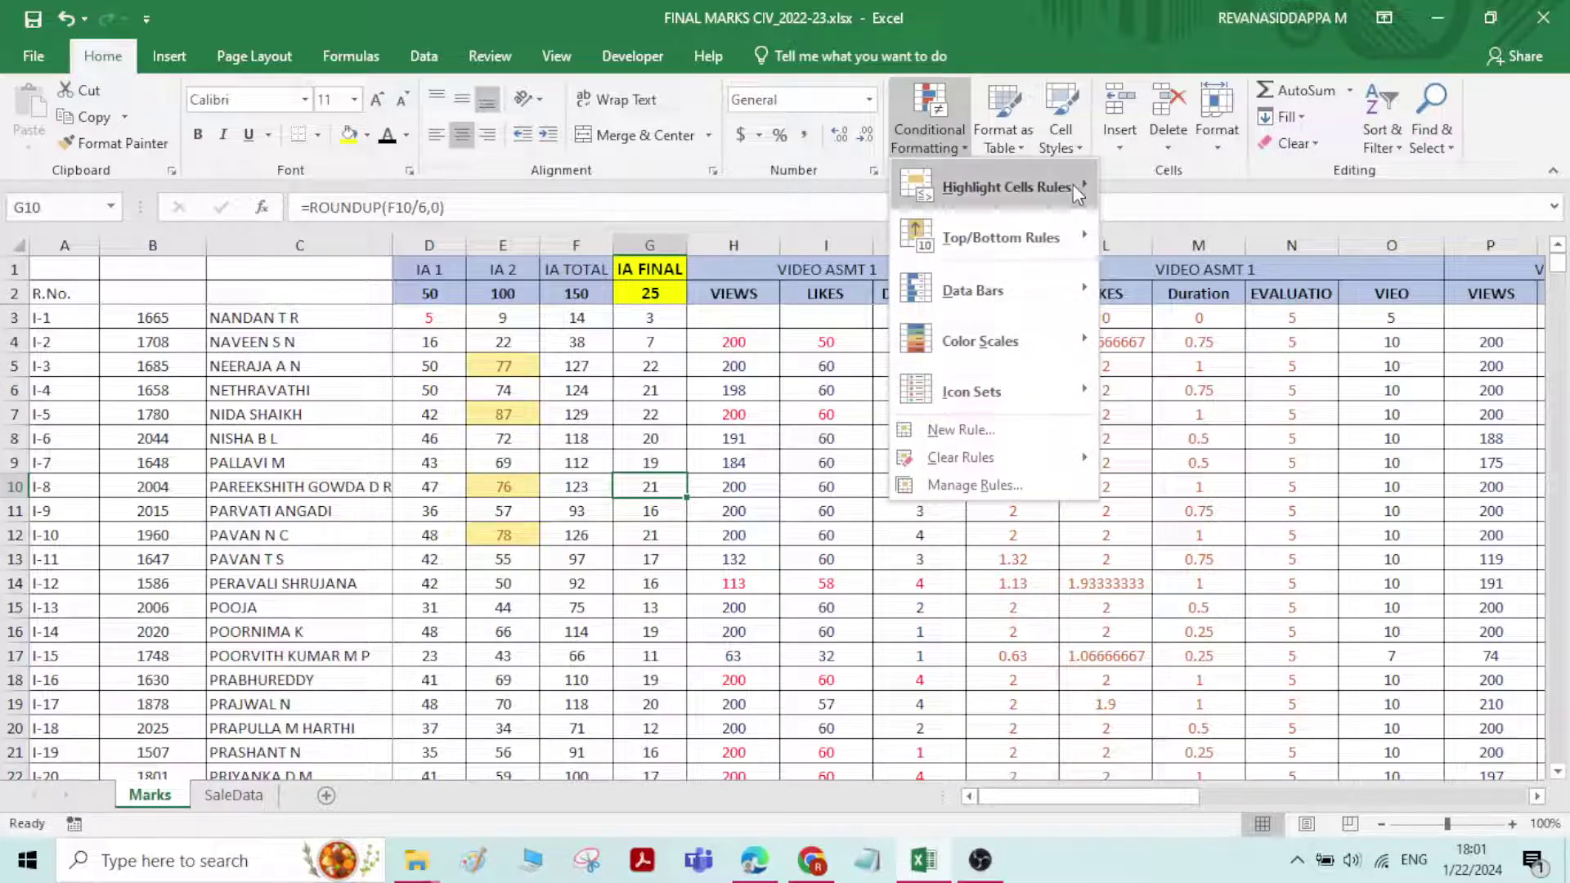
{"action": "mouse_move", "coordinate": [1006, 186]}
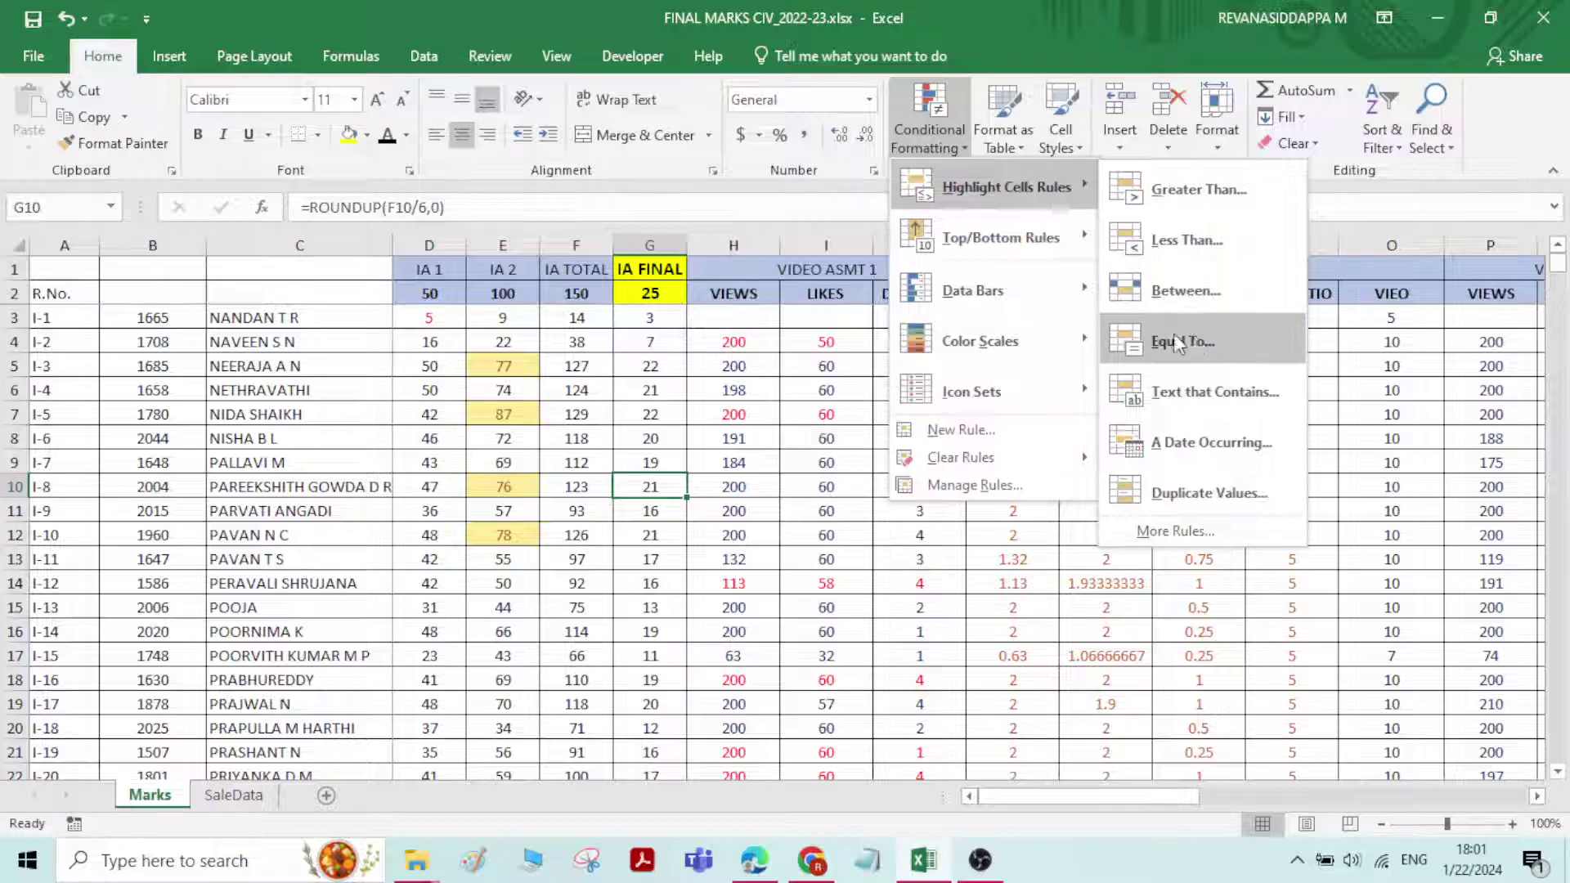
{"action": "left_click", "coordinate": [967, 151]}
Clear the Between highlighting by removing the conditional formatting rules from the entire Marks sheet
{"action": "left_click", "coordinate": [936, 148]}
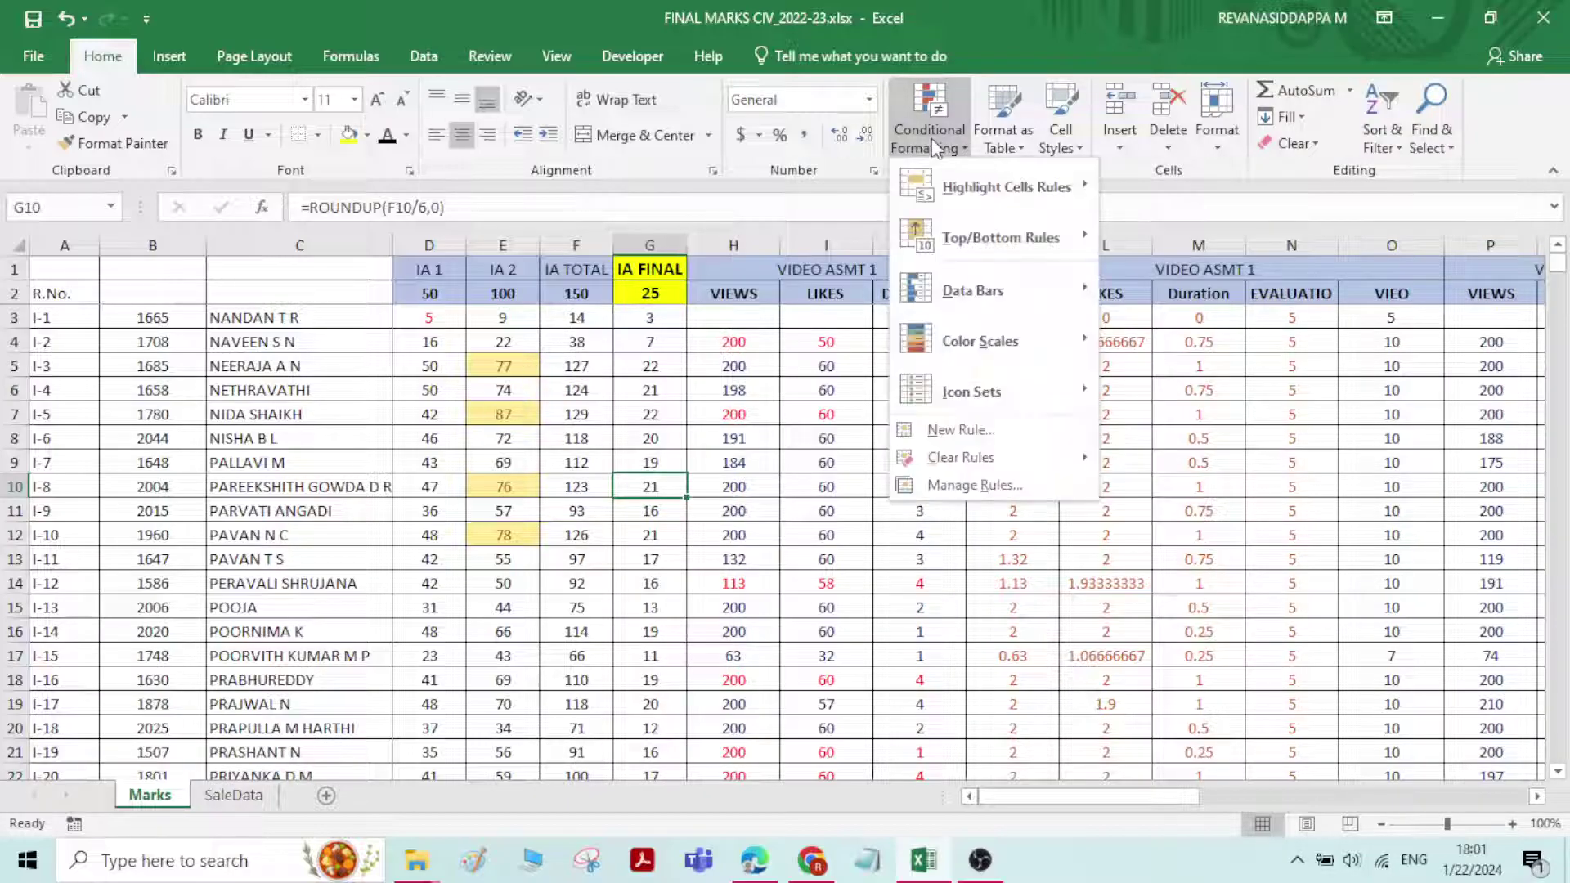
{"action": "mouse_move", "coordinate": [986, 460]}
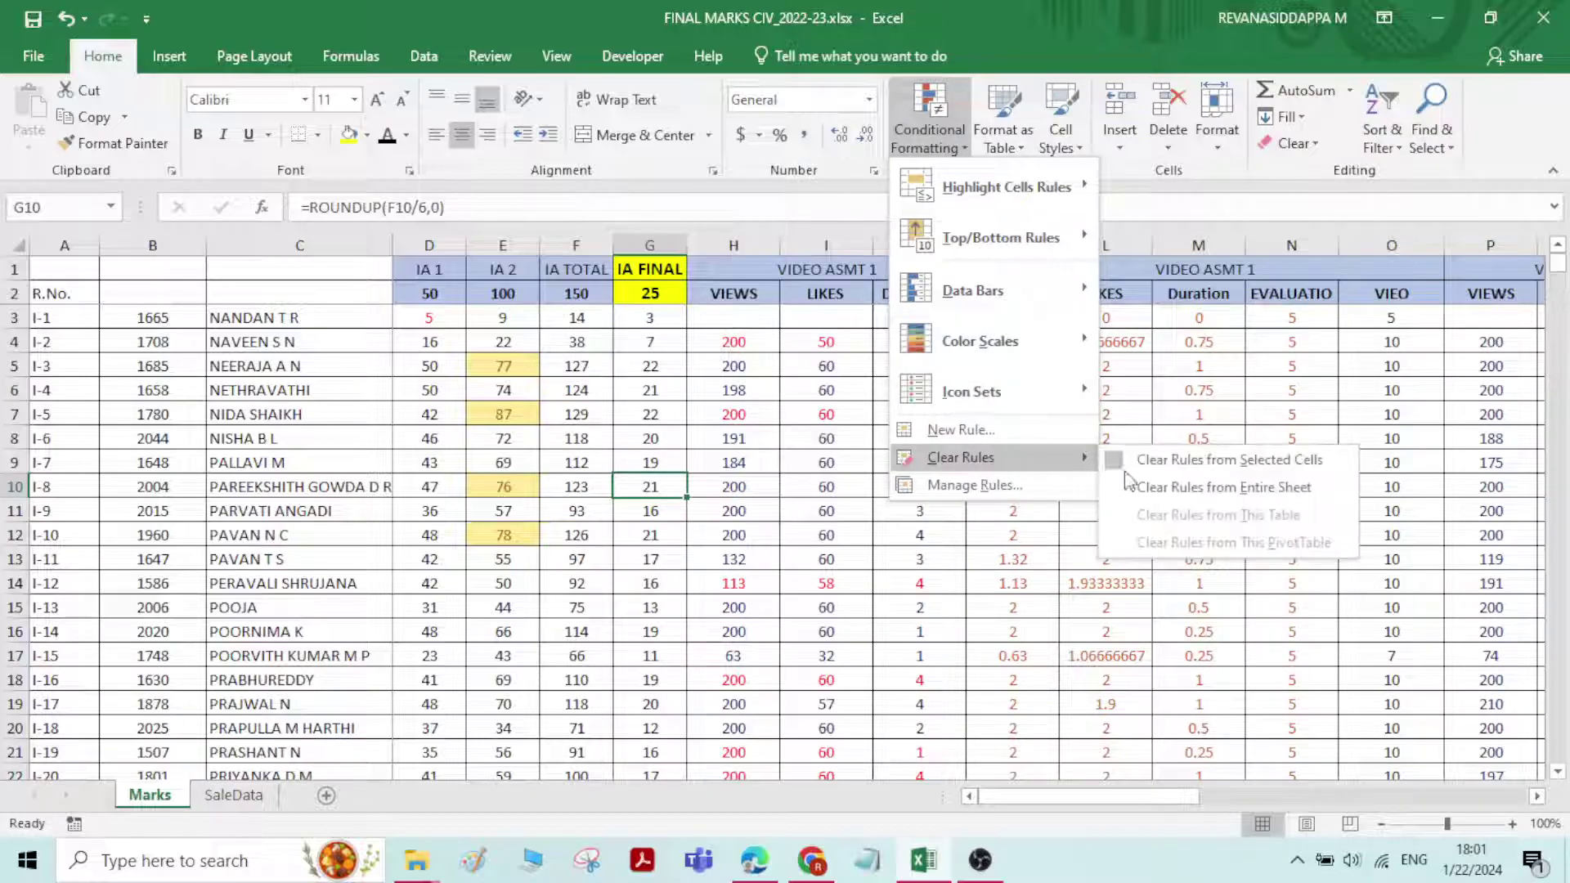
{"action": "left_click", "coordinate": [1227, 488]}
{"action": "left_click_drag", "start_coordinate": [825, 462], "coordinate": [826, 438]}
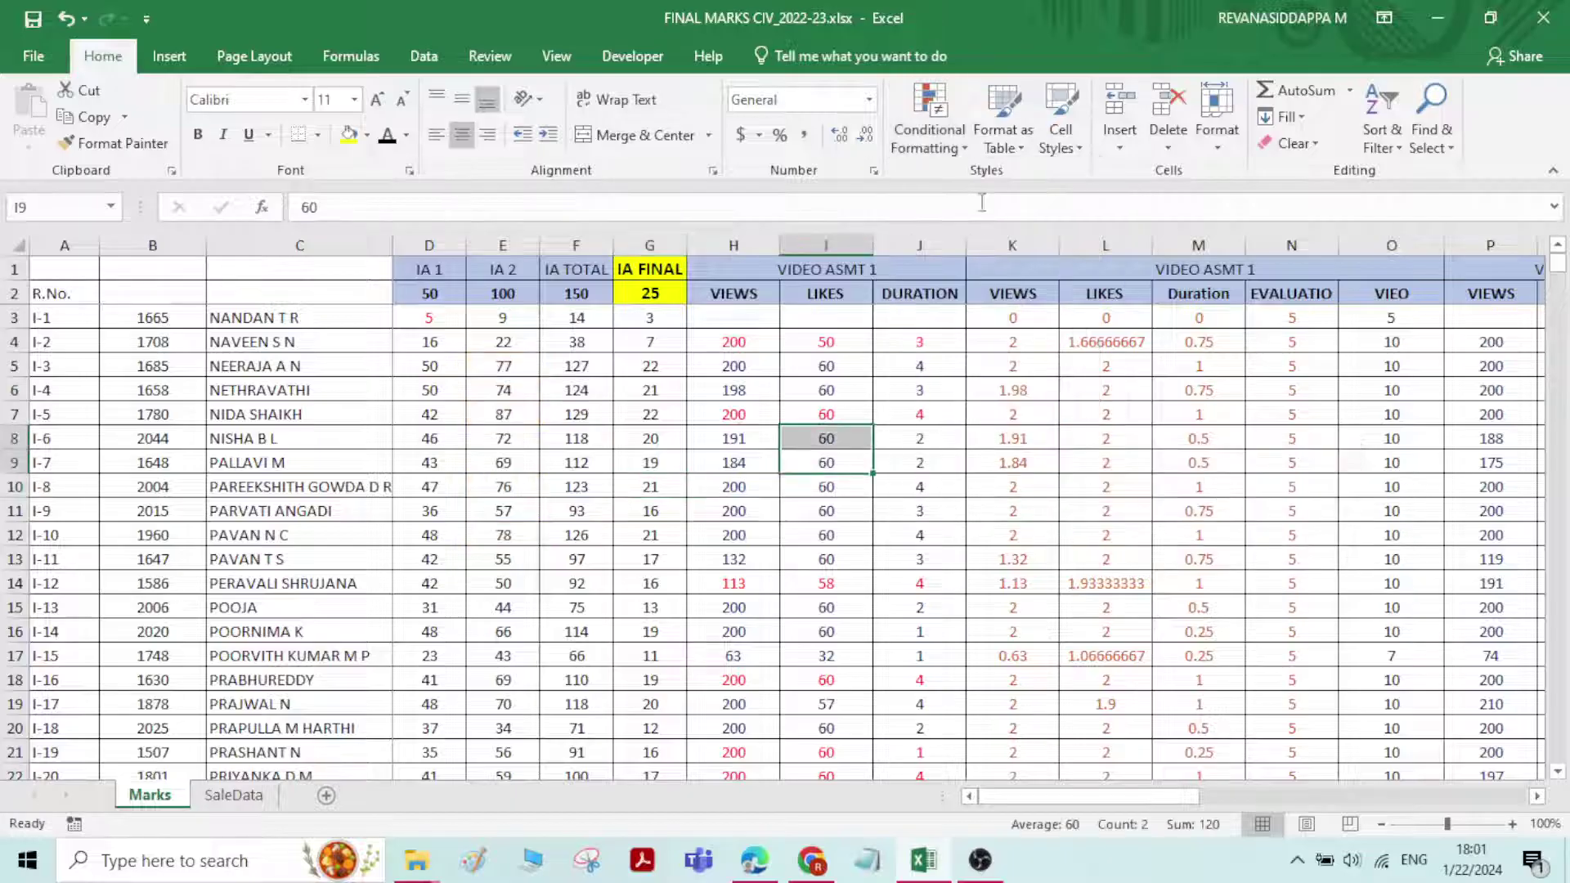
Highlight the IA 2 marks in E3:E65 that are equal to 50 with Light Red Fill with Dark Red Text
{"action": "left_click", "coordinate": [513, 464]}
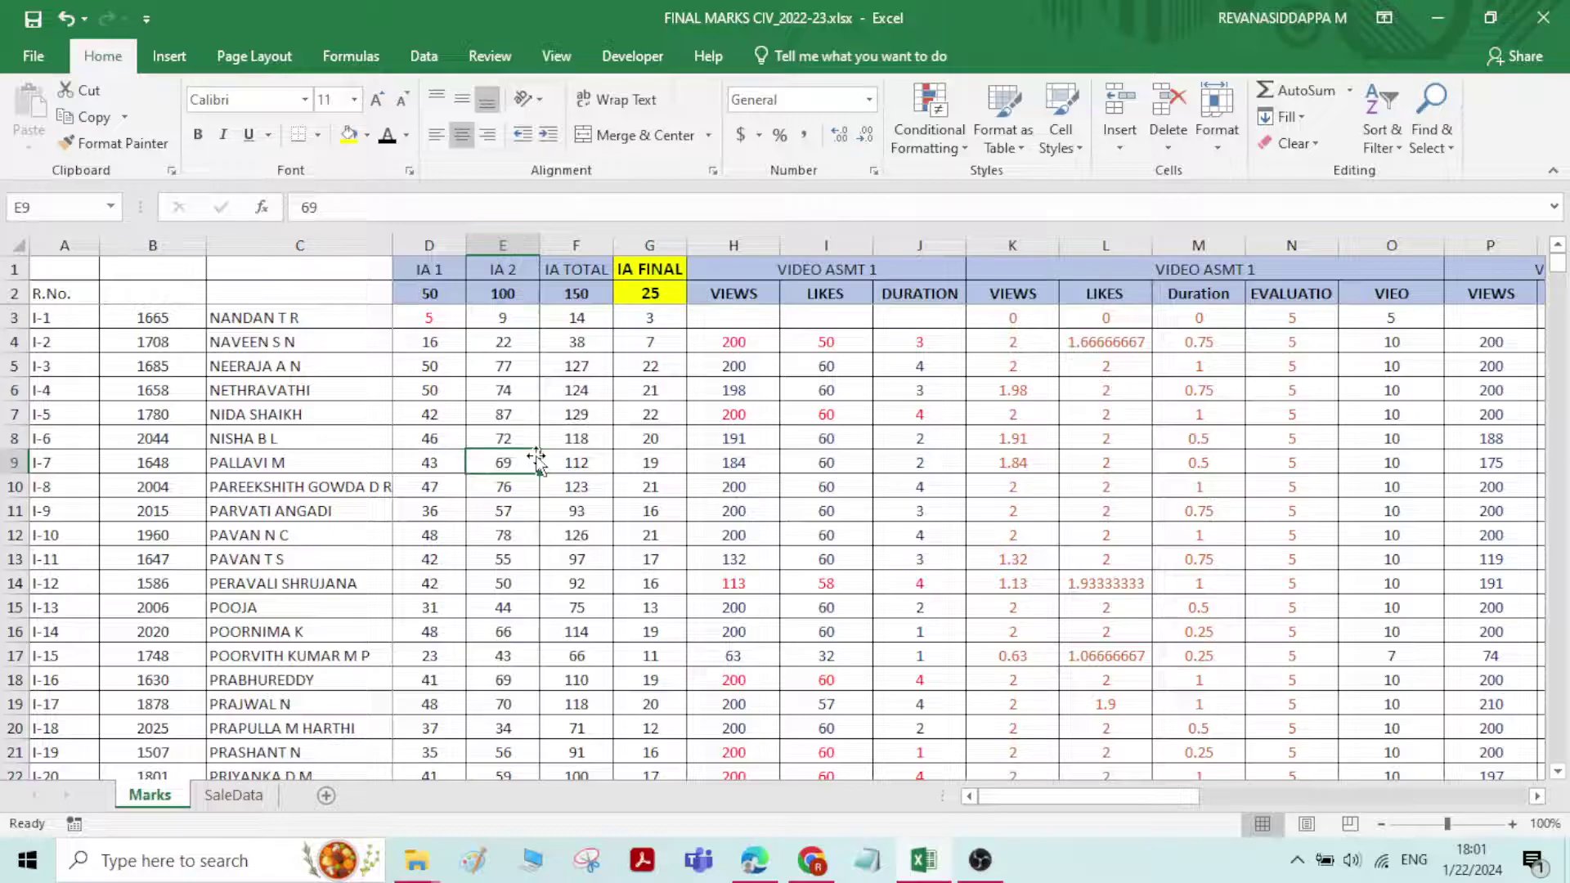
{"action": "scroll", "coordinate": [536, 458], "scroll_direction": "down", "scroll_amount": 2}
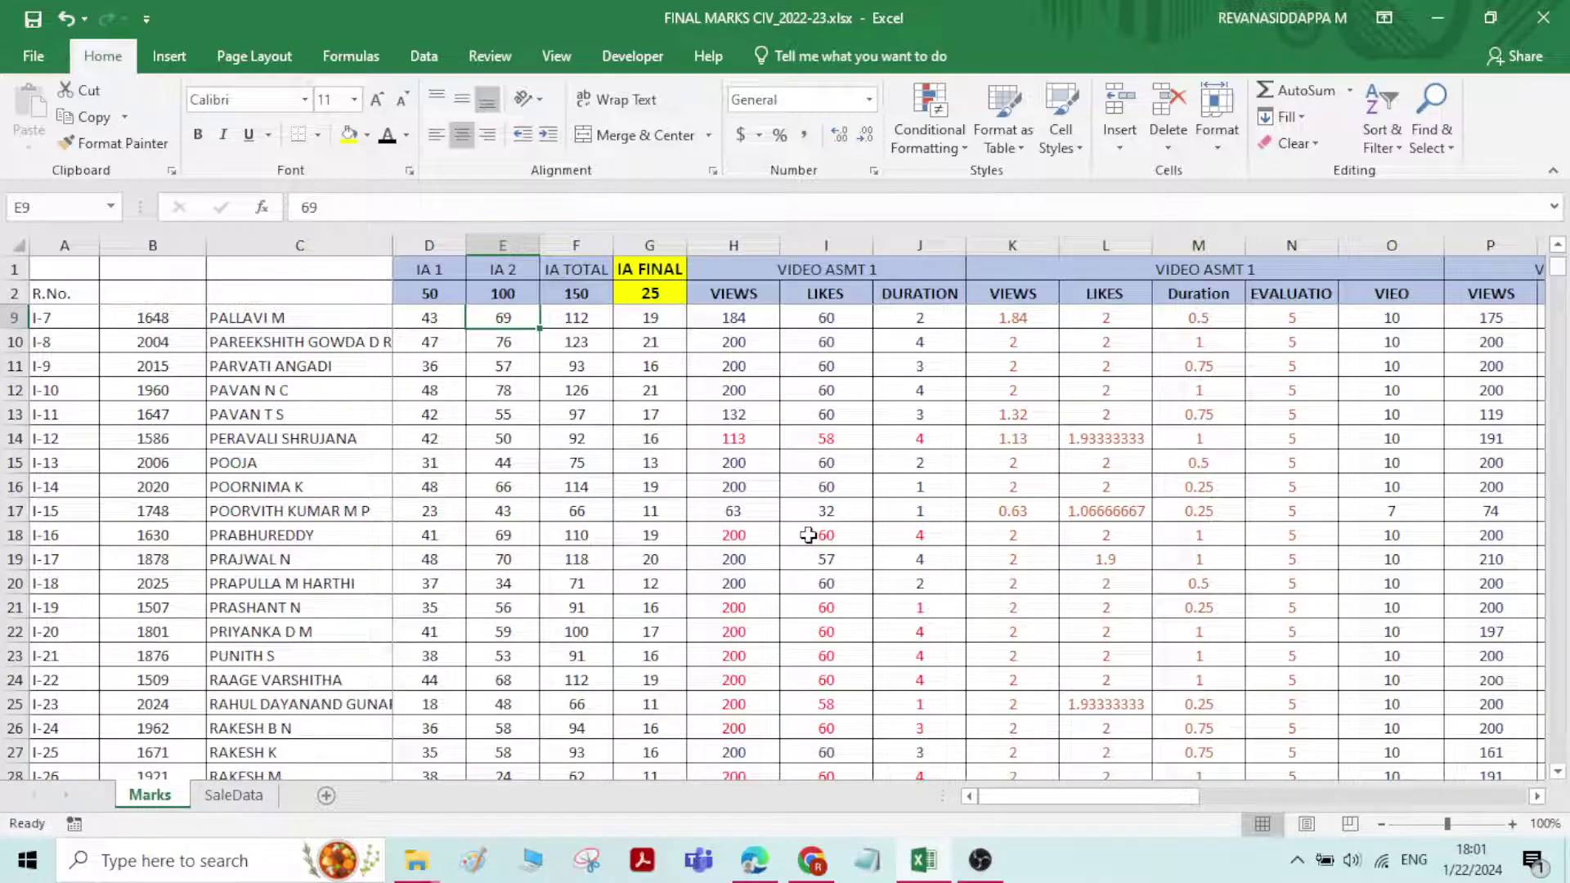
{"action": "scroll", "coordinate": [634, 389], "scroll_direction": "up", "scroll_amount": 2}
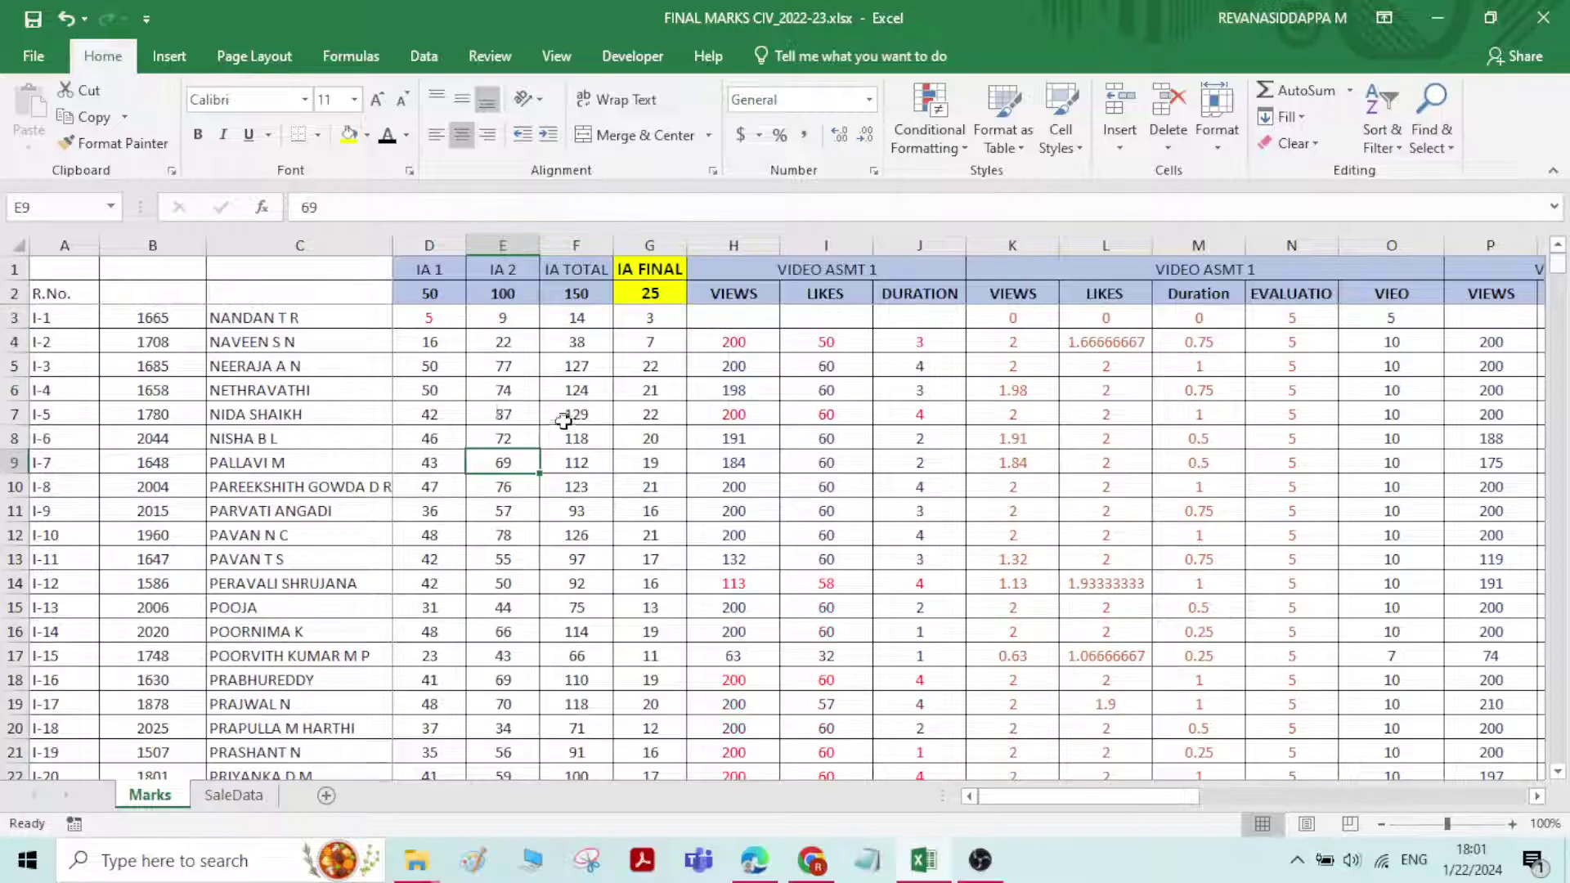
{"action": "left_click", "coordinate": [501, 320]}
{"action": "left_click_drag", "start_coordinate": [502, 321], "coordinate": [498, 730]}
{"action": "left_click", "coordinate": [930, 122]}
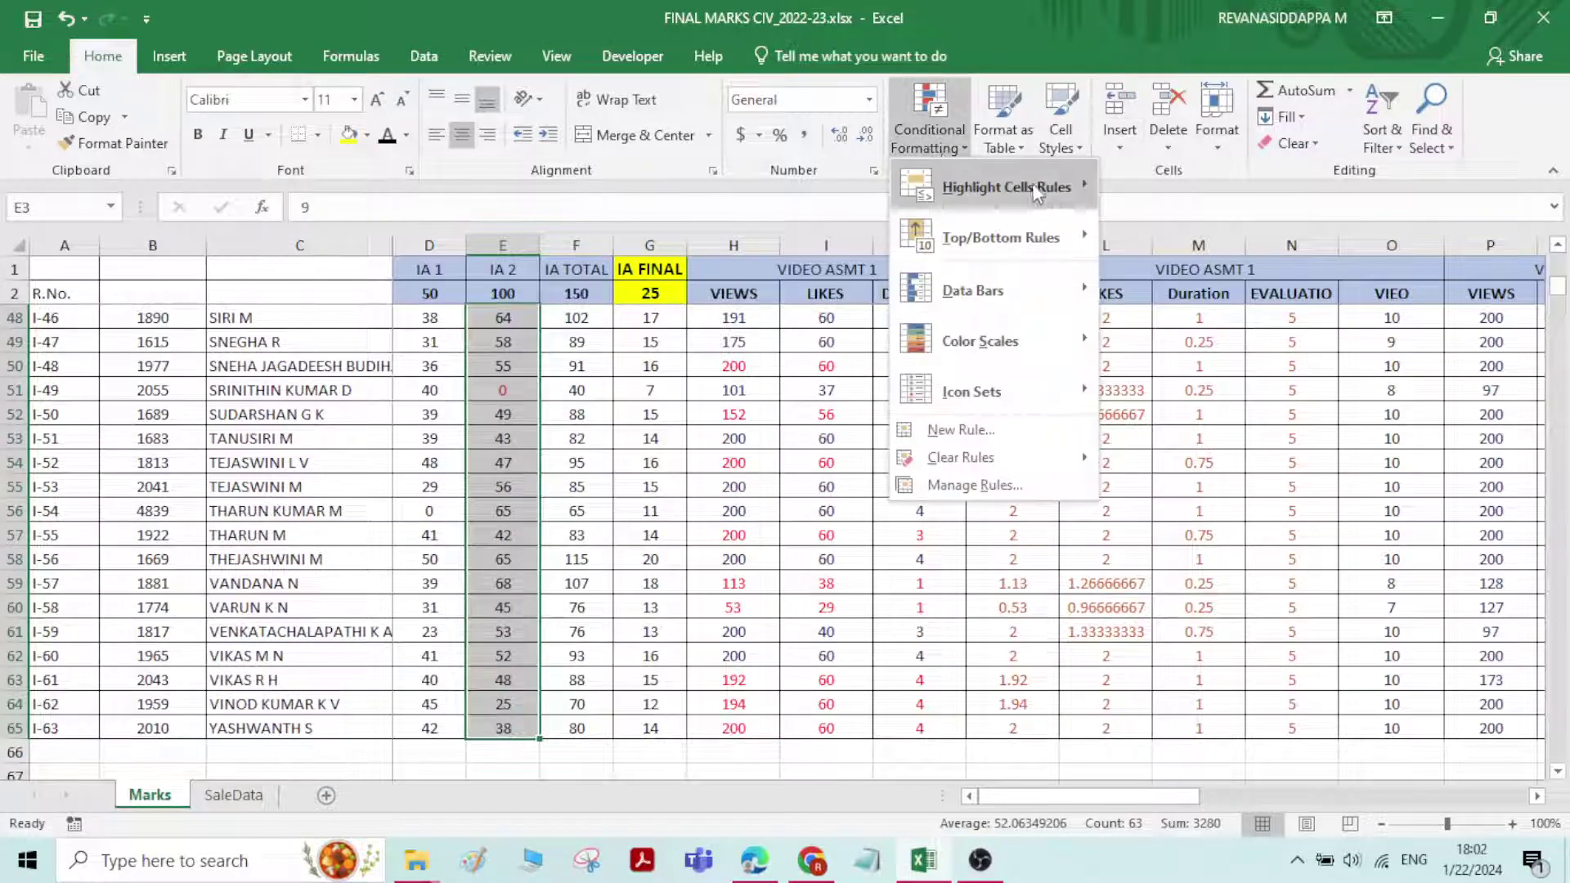
{"action": "mouse_move", "coordinate": [1077, 196]}
{"action": "left_click", "coordinate": [1202, 341]}
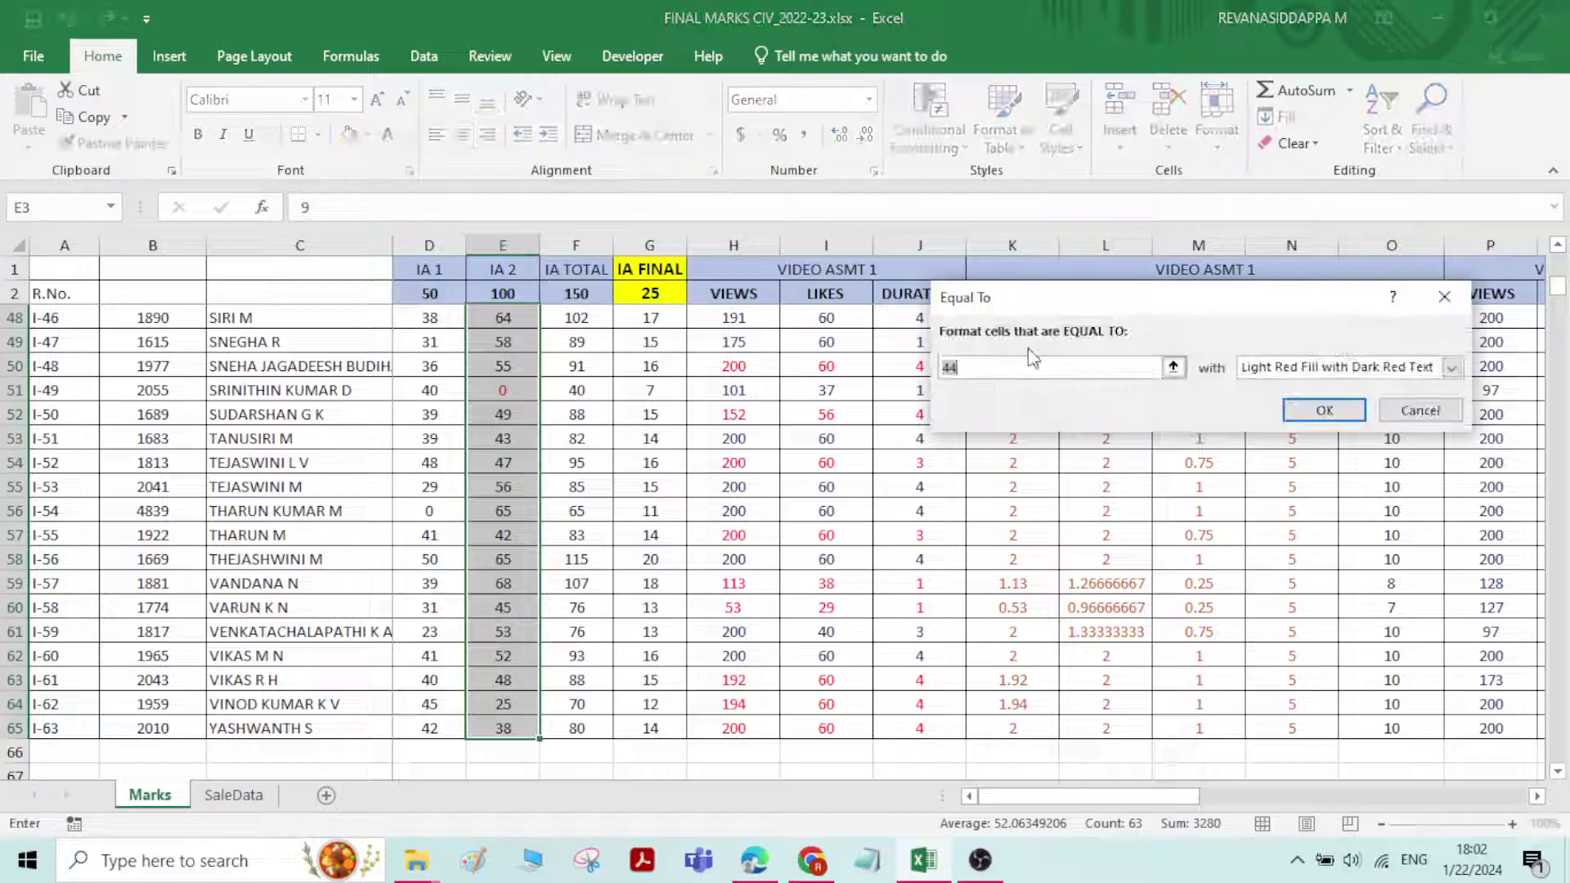
{"action": "type", "text": "40"}
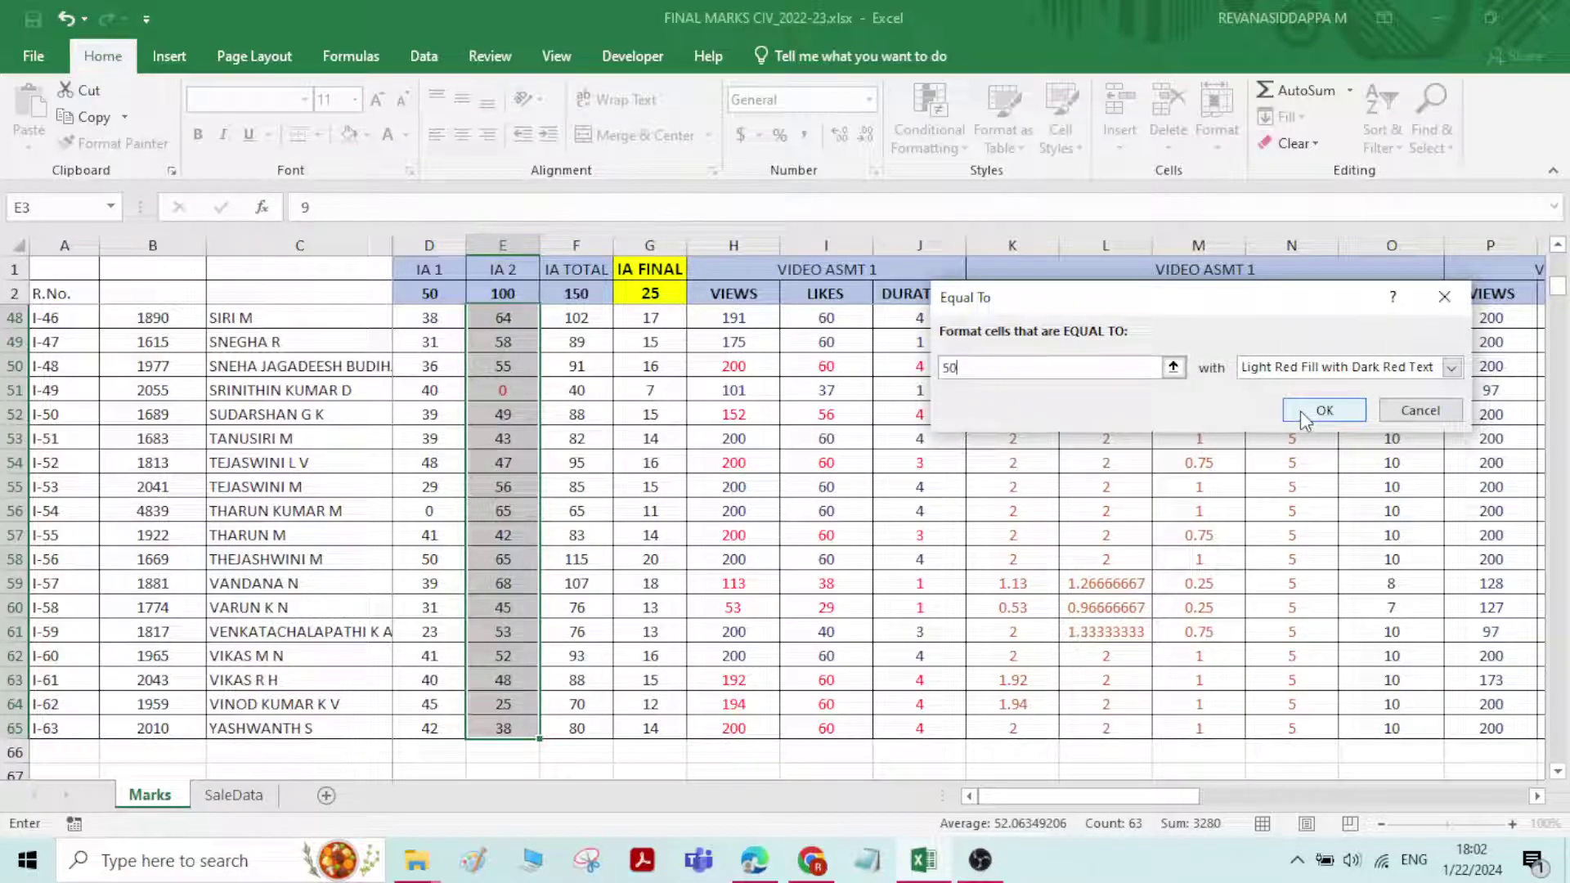
{"action": "left_click", "coordinate": [1316, 411]}
Examine the marks highlighted by the Equal To rule throughout the IA 2 column
{"action": "scroll", "coordinate": [537, 425], "scroll_direction": "up", "scroll_amount": 9}
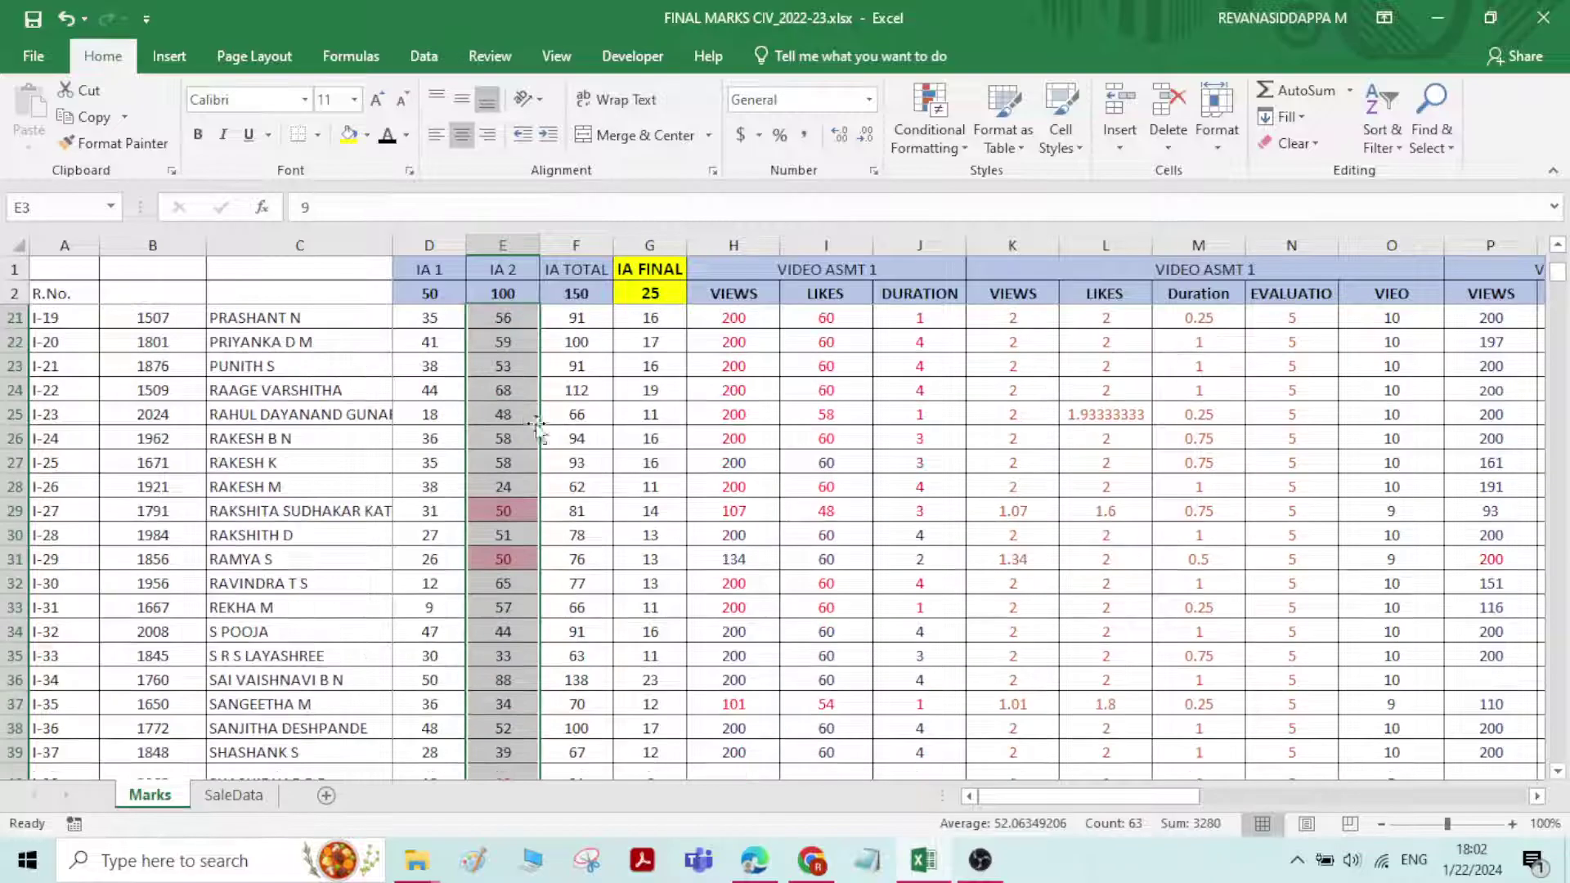
{"action": "scroll", "coordinate": [537, 425], "scroll_direction": "up", "scroll_amount": 6}
{"action": "left_click", "coordinate": [502, 408]}
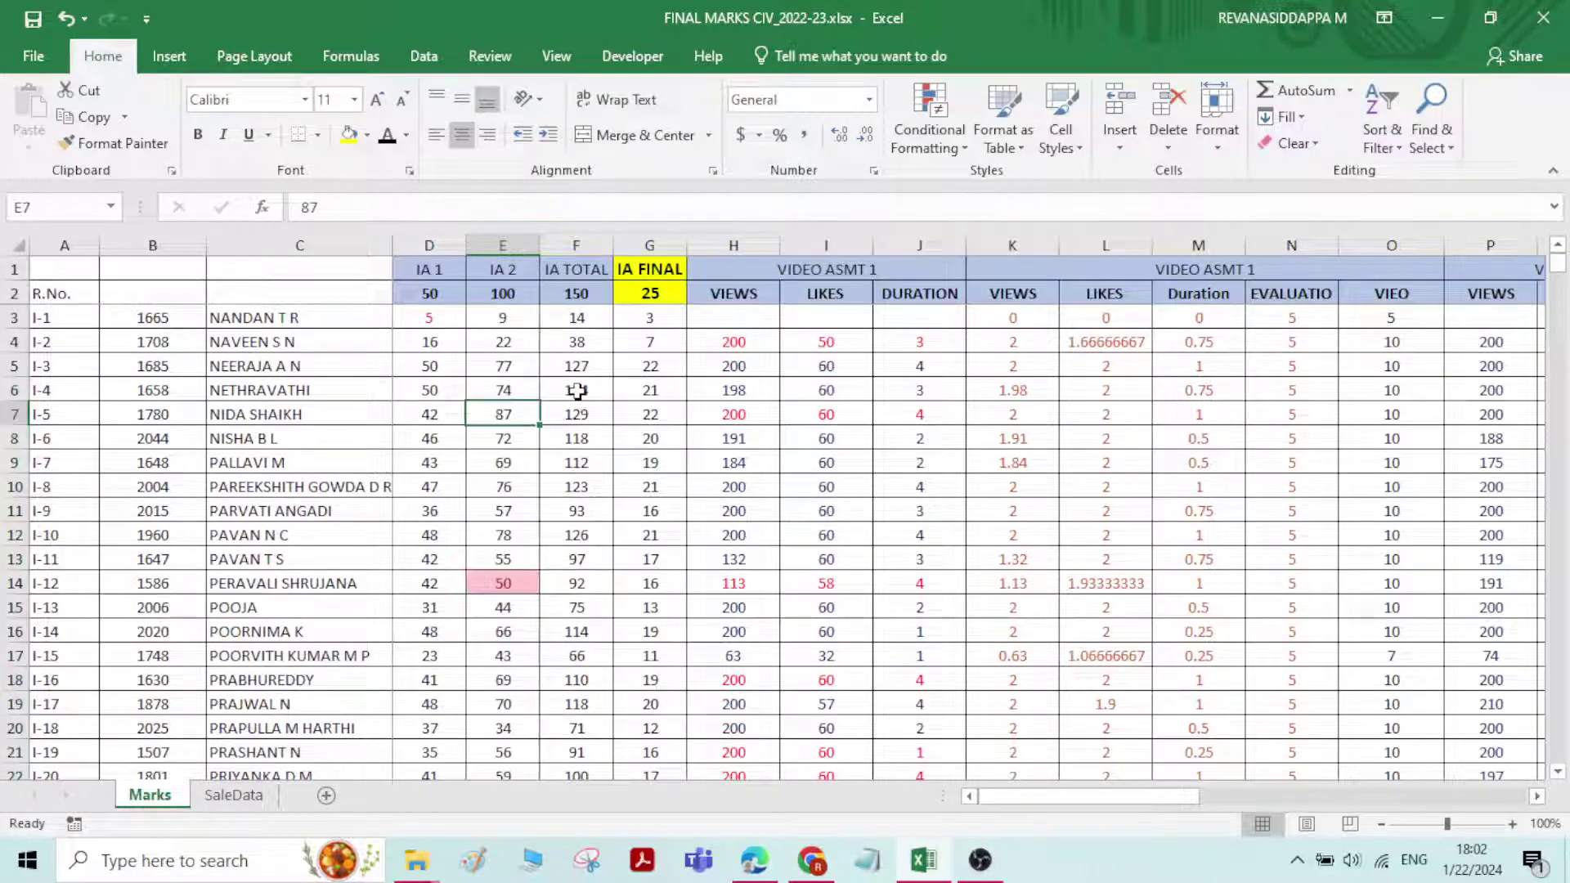
{"action": "scroll", "coordinate": [518, 561], "scroll_direction": "down", "scroll_amount": 2}
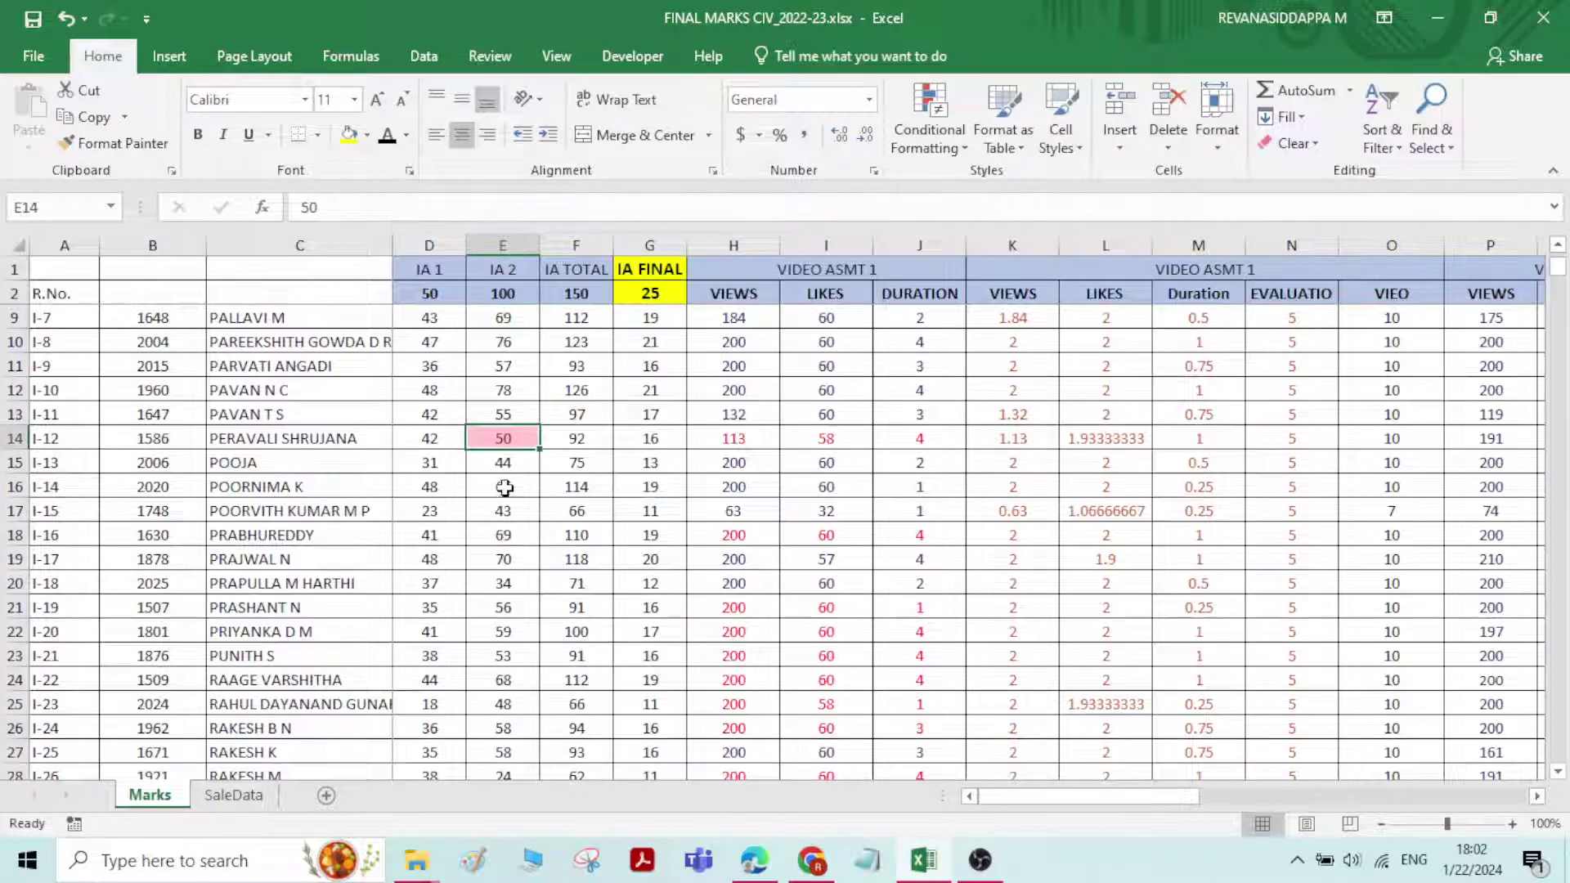
{"action": "scroll", "coordinate": [511, 490], "scroll_direction": "down", "scroll_amount": 2}
{"action": "left_click", "coordinate": [502, 655]}
{"action": "left_click", "coordinate": [501, 719]}
{"action": "scroll", "coordinate": [506, 695], "scroll_direction": "down", "scroll_amount": 5}
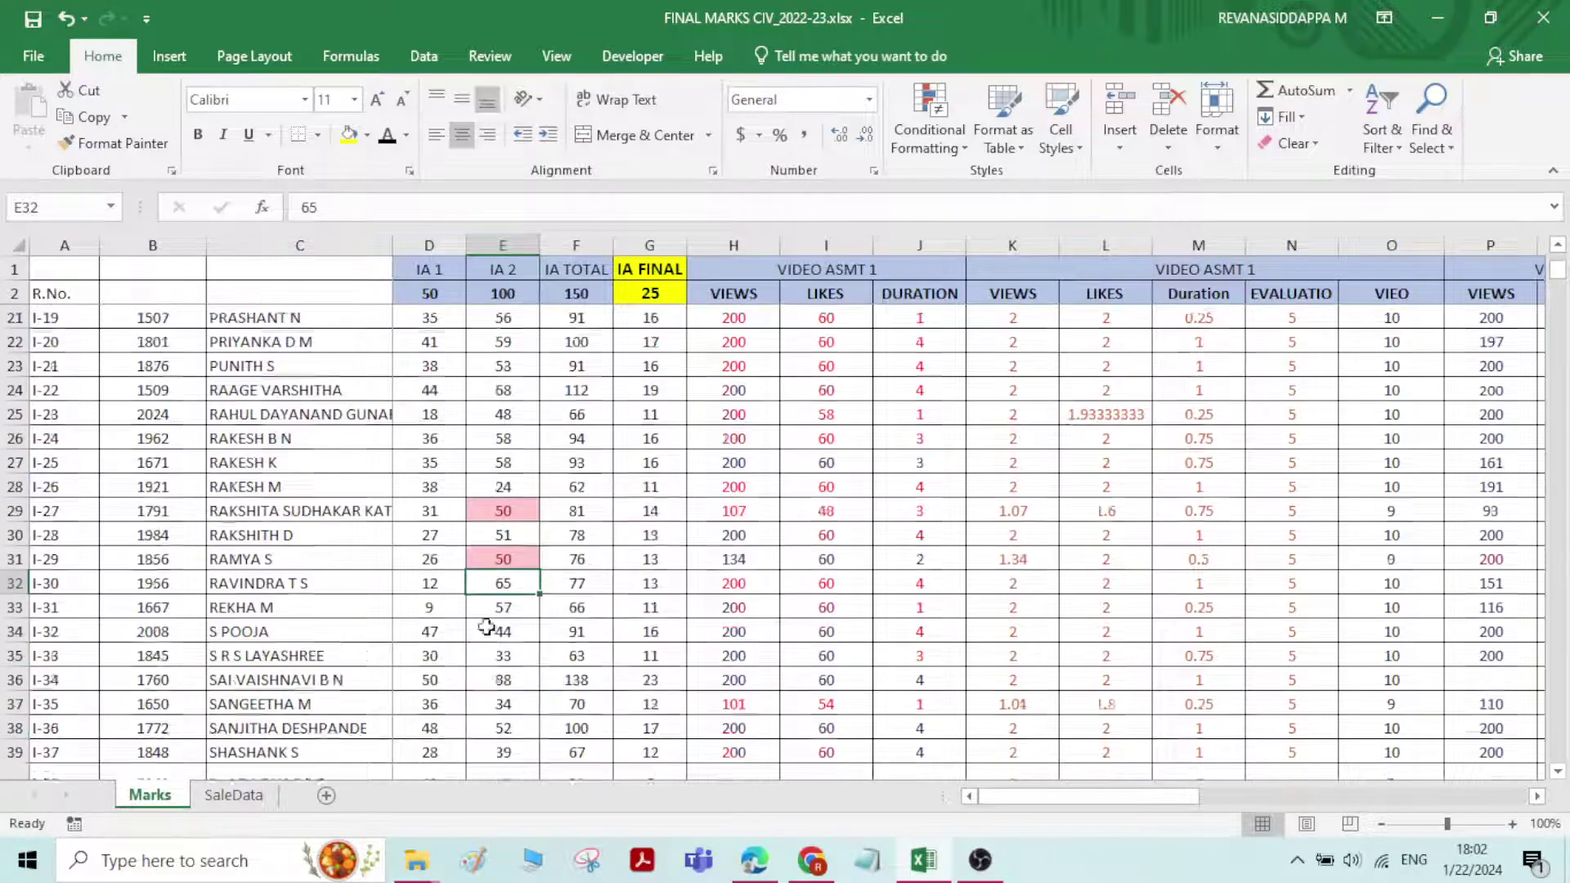
{"action": "left_click", "coordinate": [503, 702]}
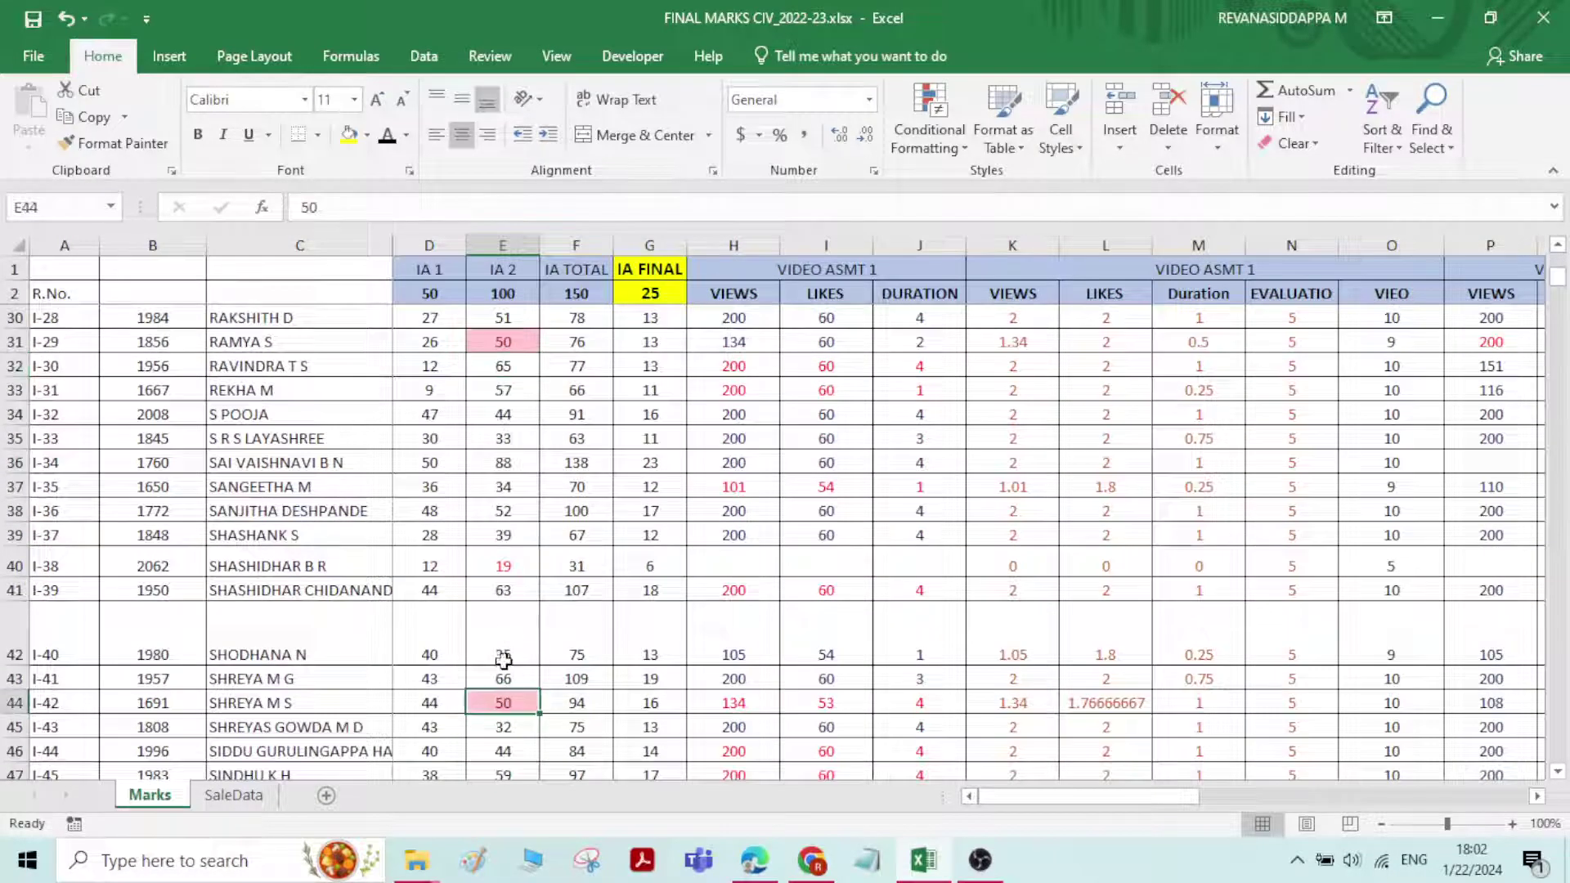
{"action": "scroll", "coordinate": [503, 638], "scroll_direction": "down", "scroll_amount": 7}
{"action": "scroll", "coordinate": [503, 595], "scroll_direction": "up", "scroll_amount": 13}
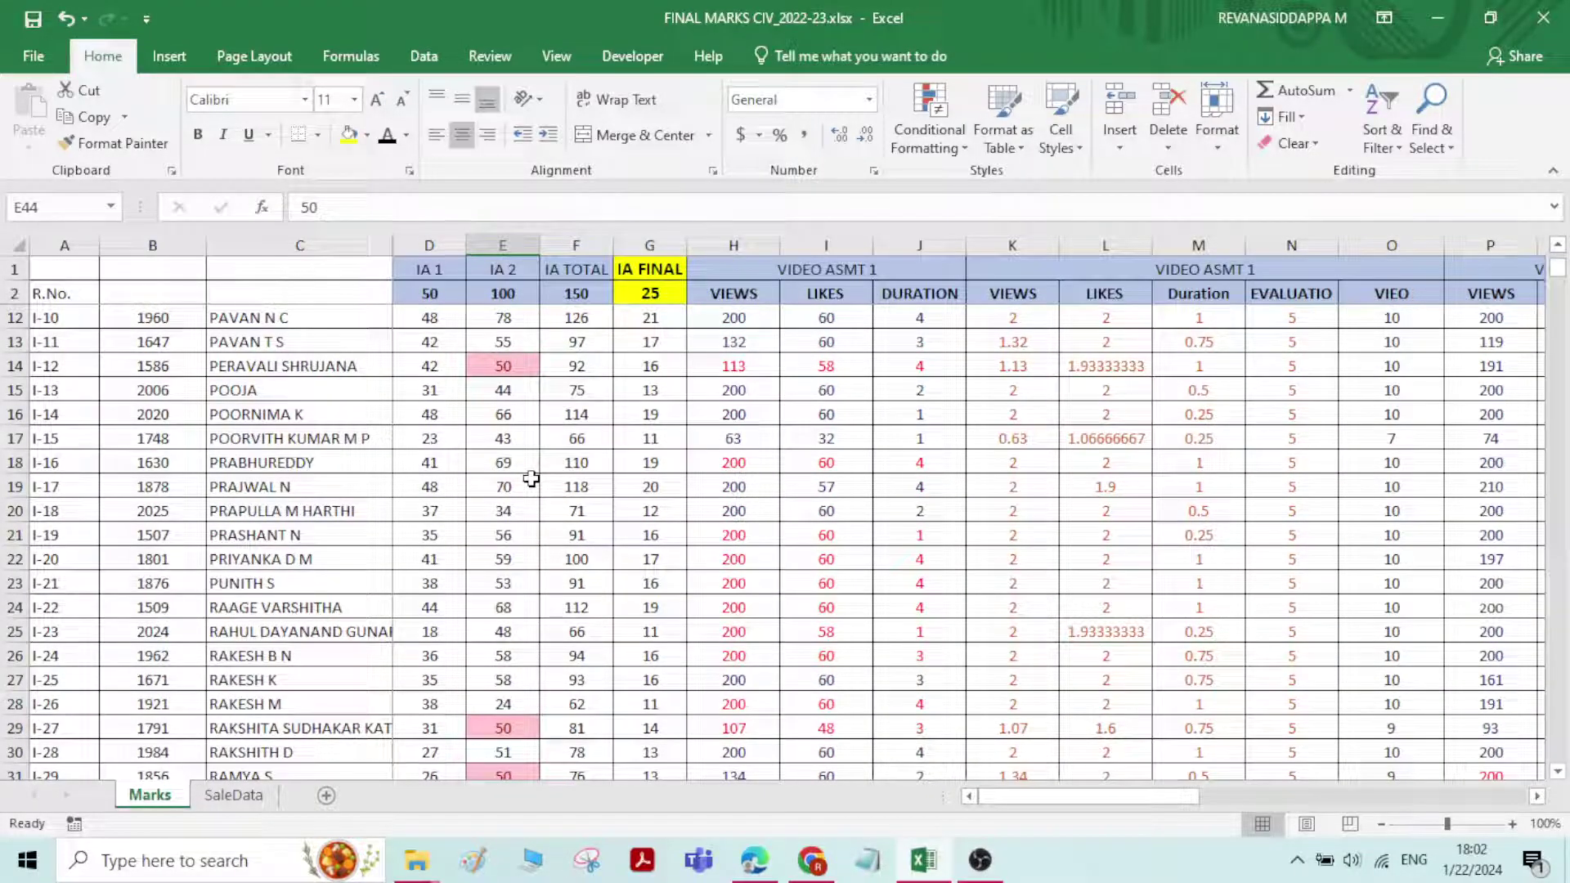
Clear the Equal To highlighting by removing the conditional formatting rules from the entire Marks sheet
{"action": "left_click", "coordinate": [940, 135]}
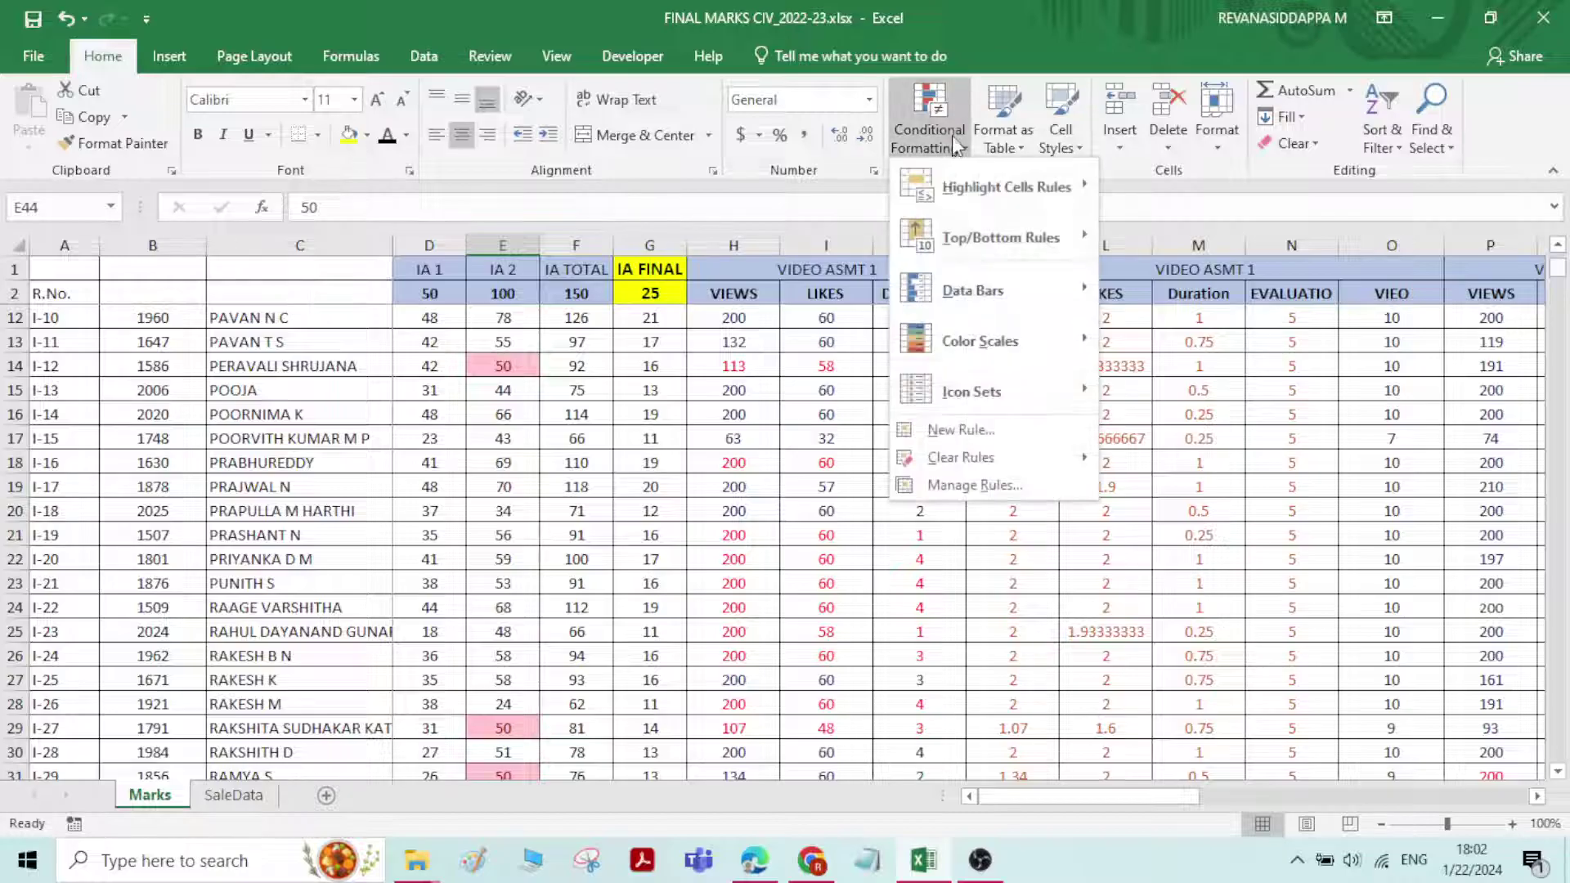
{"action": "mouse_move", "coordinate": [1032, 463]}
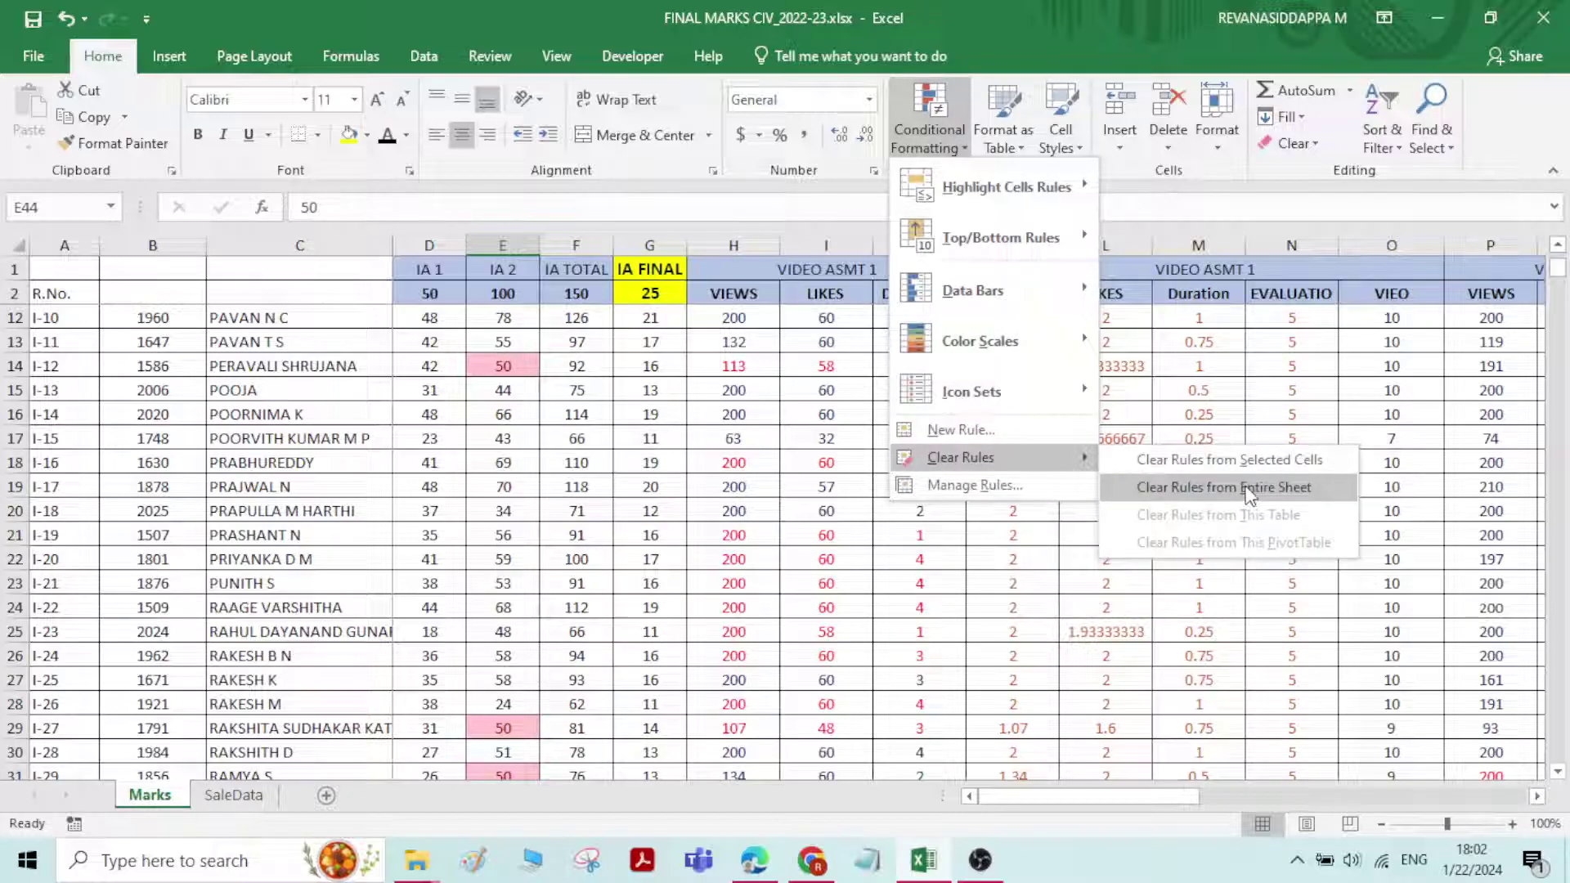
{"action": "left_click", "coordinate": [1249, 488]}
{"action": "left_click", "coordinate": [930, 122]}
{"action": "mouse_move", "coordinate": [1076, 184]}
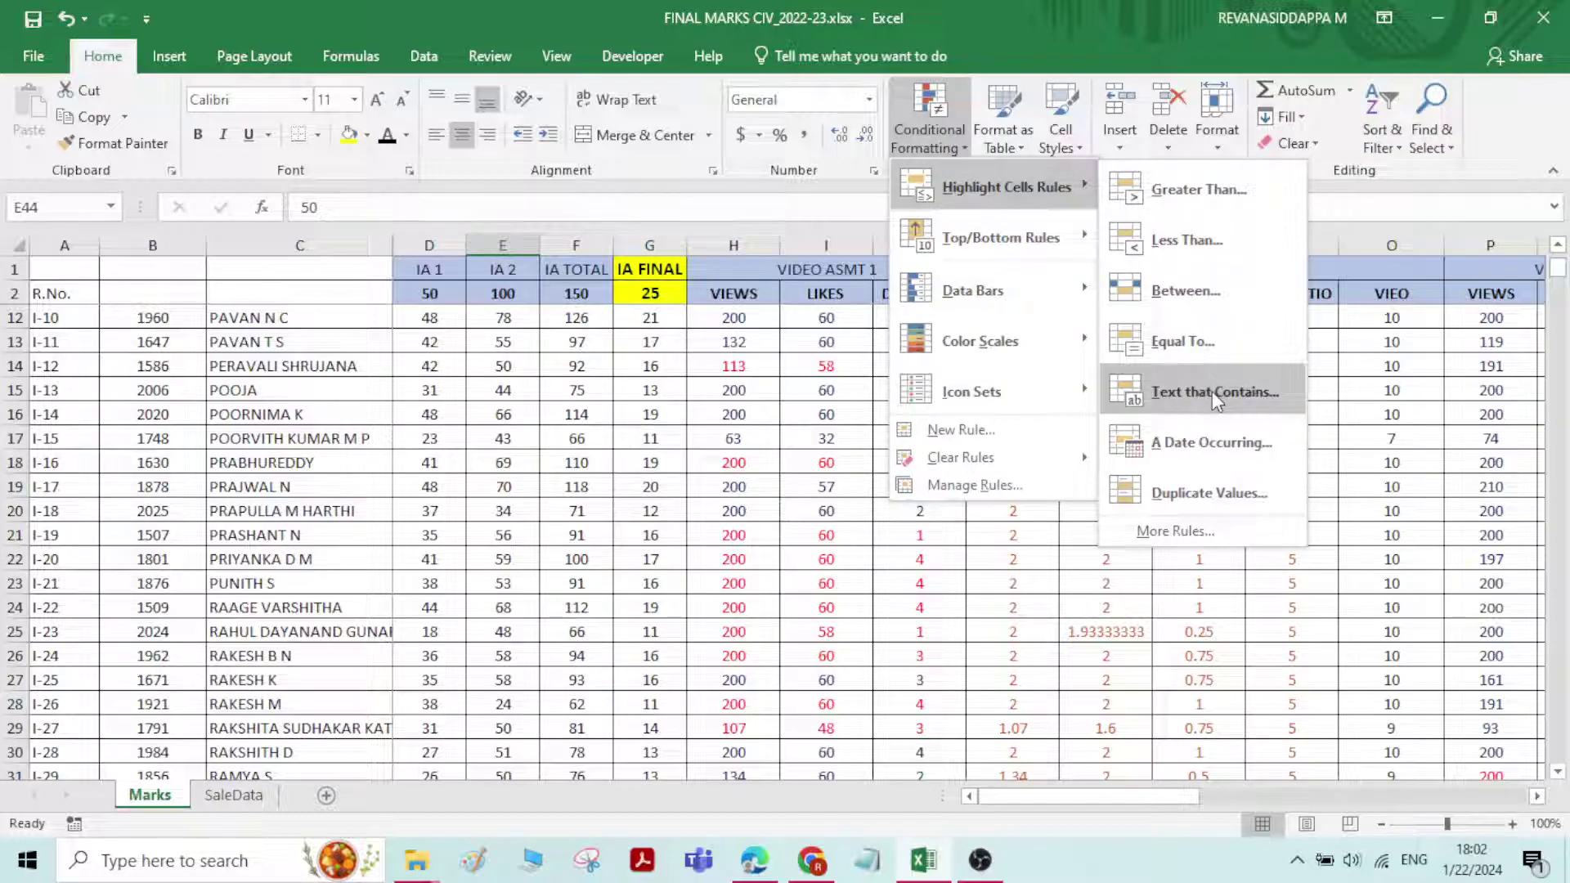
{"action": "left_click", "coordinate": [644, 544]}
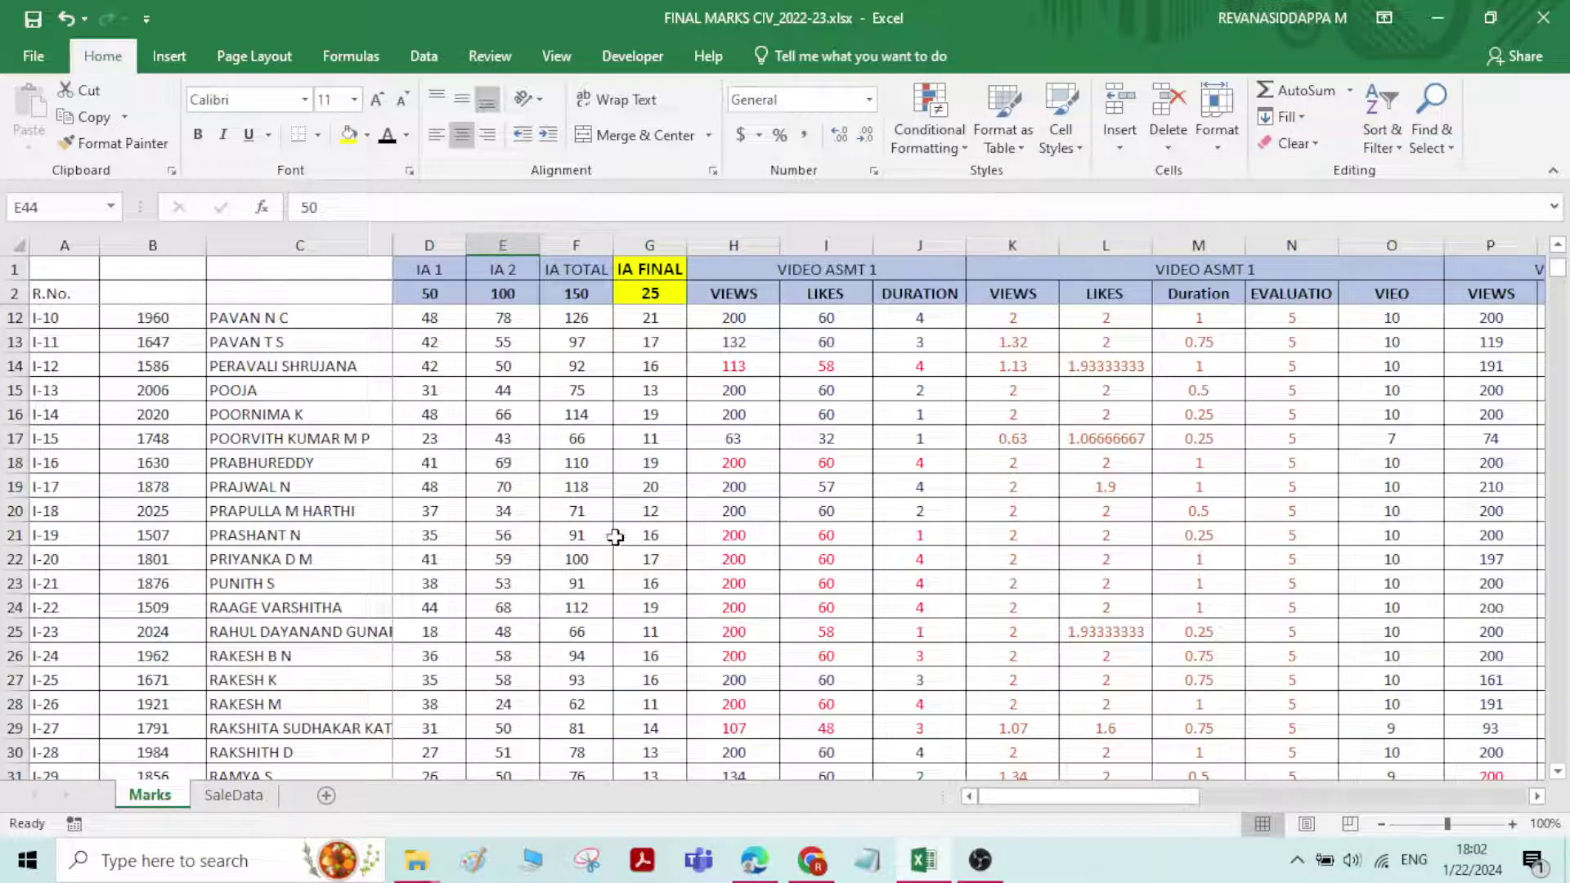
Switch to the SaleData sheet and look over the text entries in its Manager and SalesMan columns
{"action": "left_click", "coordinate": [231, 794]}
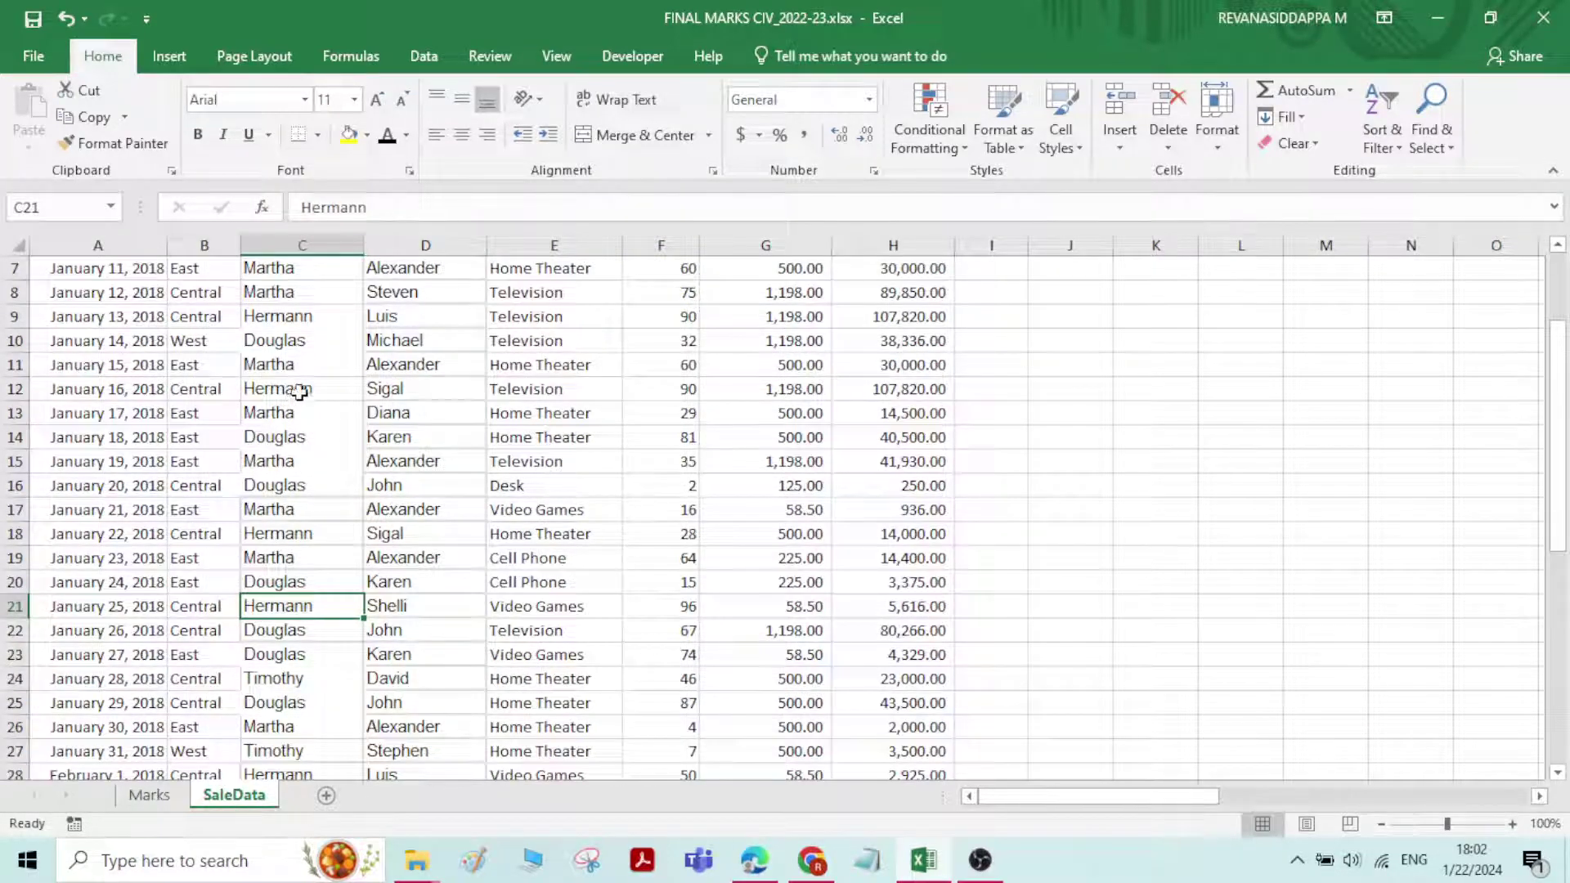
{"action": "left_click", "coordinate": [440, 384]}
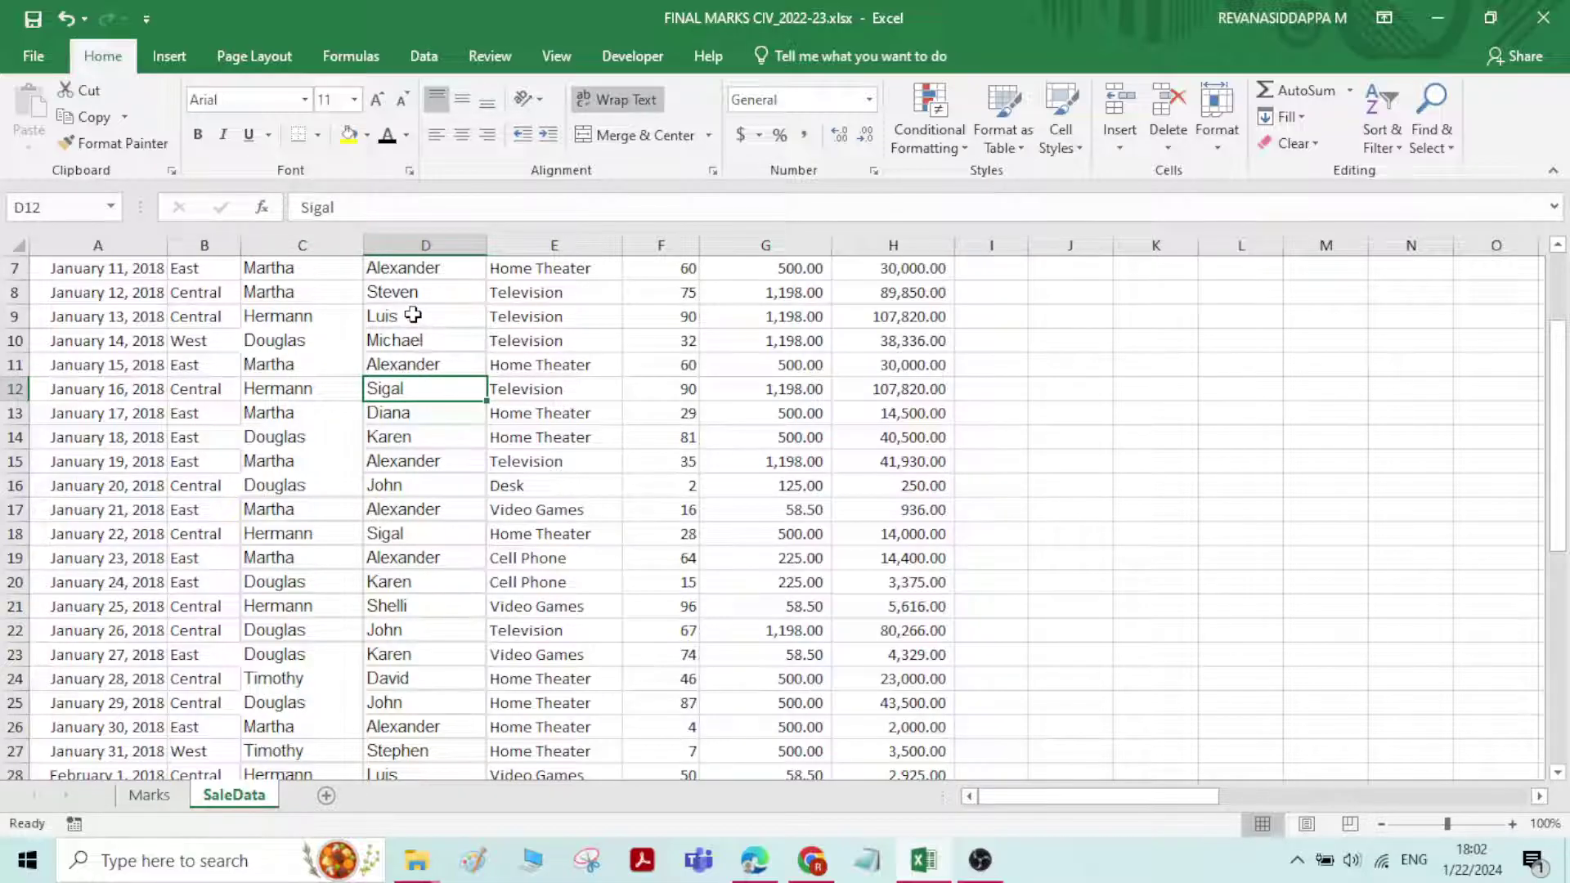
{"action": "left_click", "coordinate": [413, 314]}
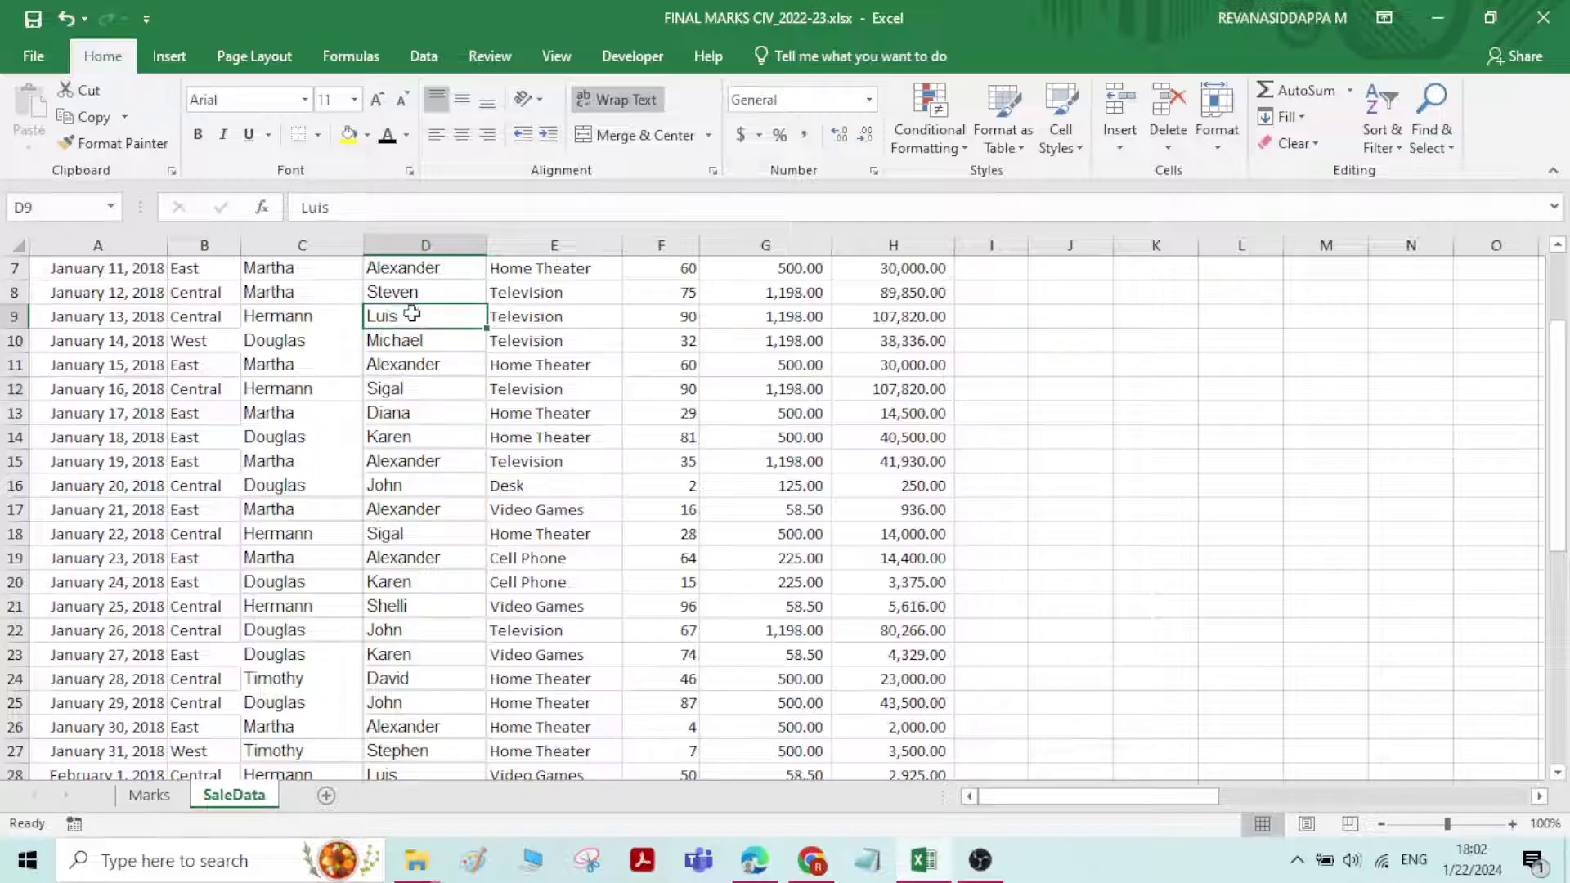
{"action": "left_click", "coordinate": [309, 295]}
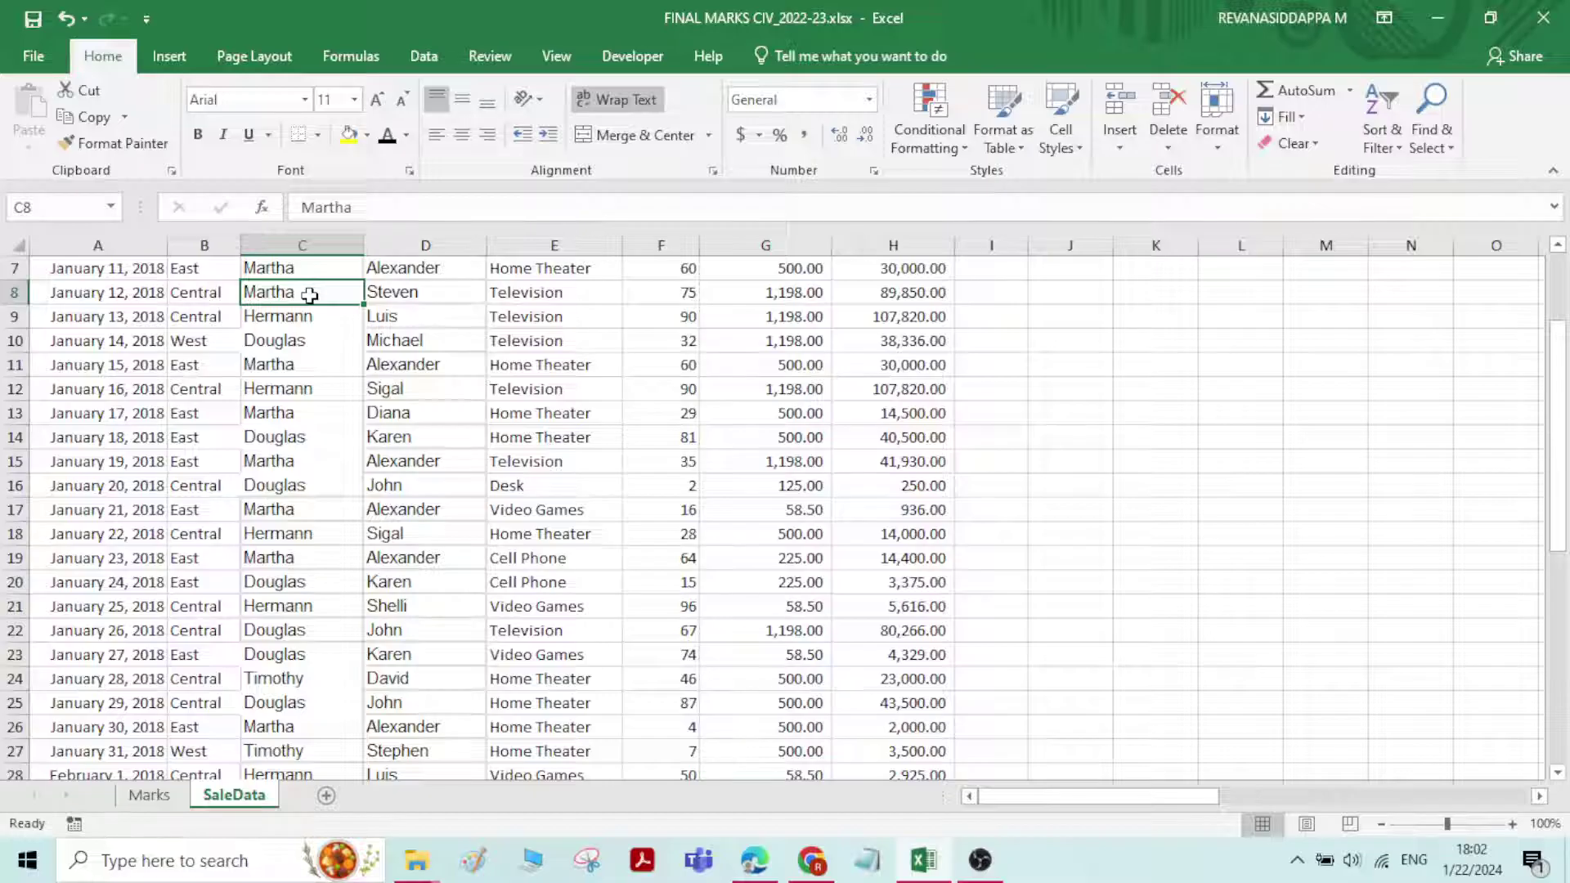
{"action": "scroll", "coordinate": [310, 295], "scroll_direction": "up", "scroll_amount": 2}
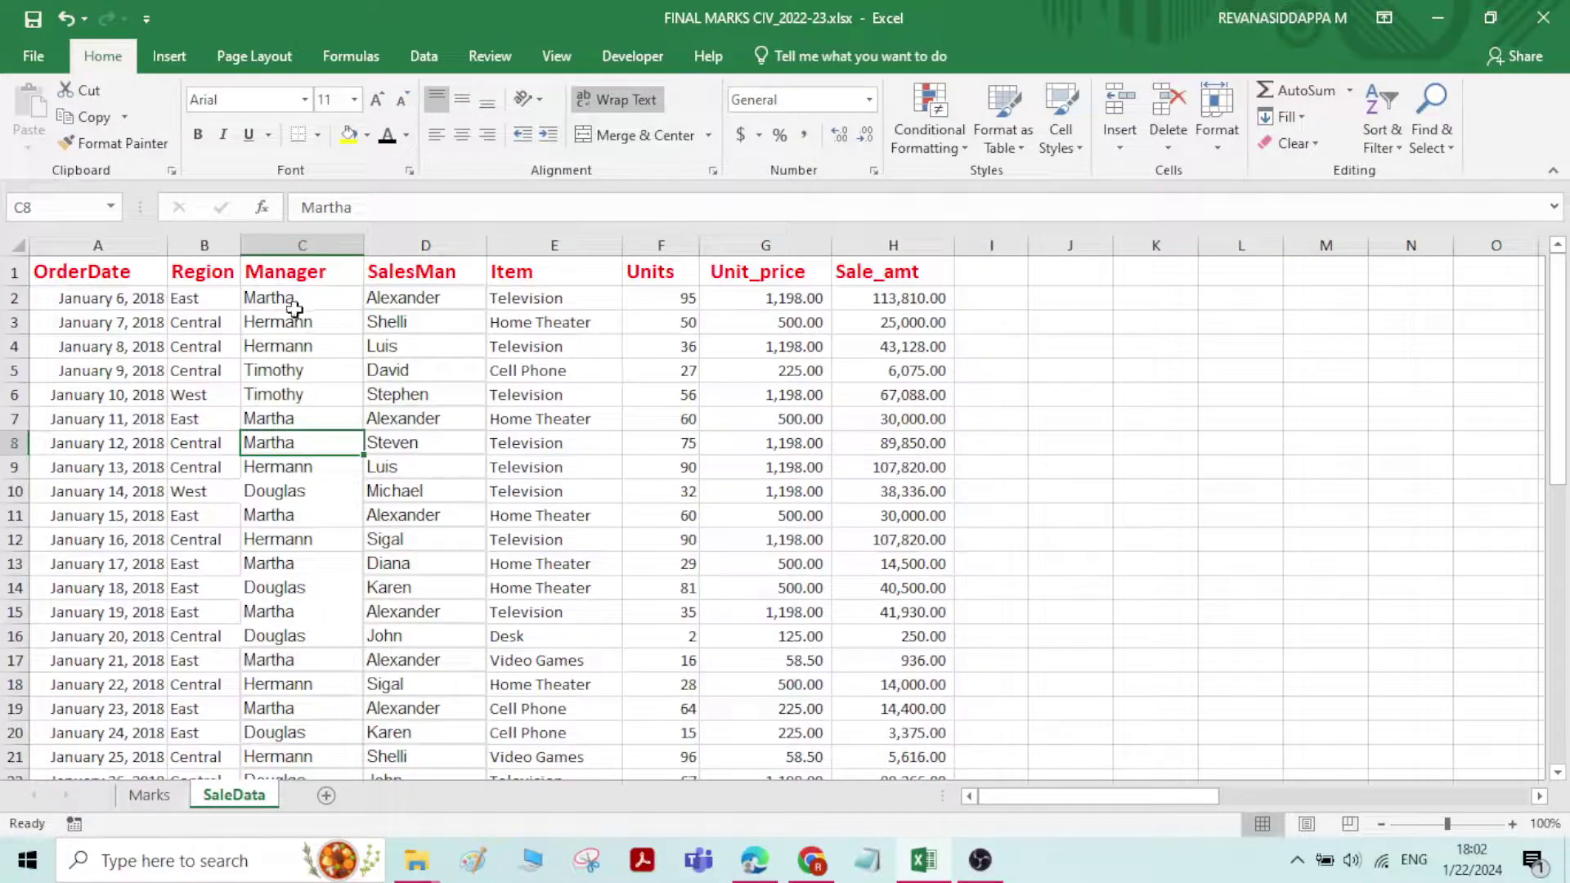
Highlight the Manager cells in C2:C44 whose text contains the manager name shown in C5, using Light Red Fill with Dark Red Text
{"action": "left_click_drag", "start_coordinate": [294, 309], "coordinate": [319, 728]}
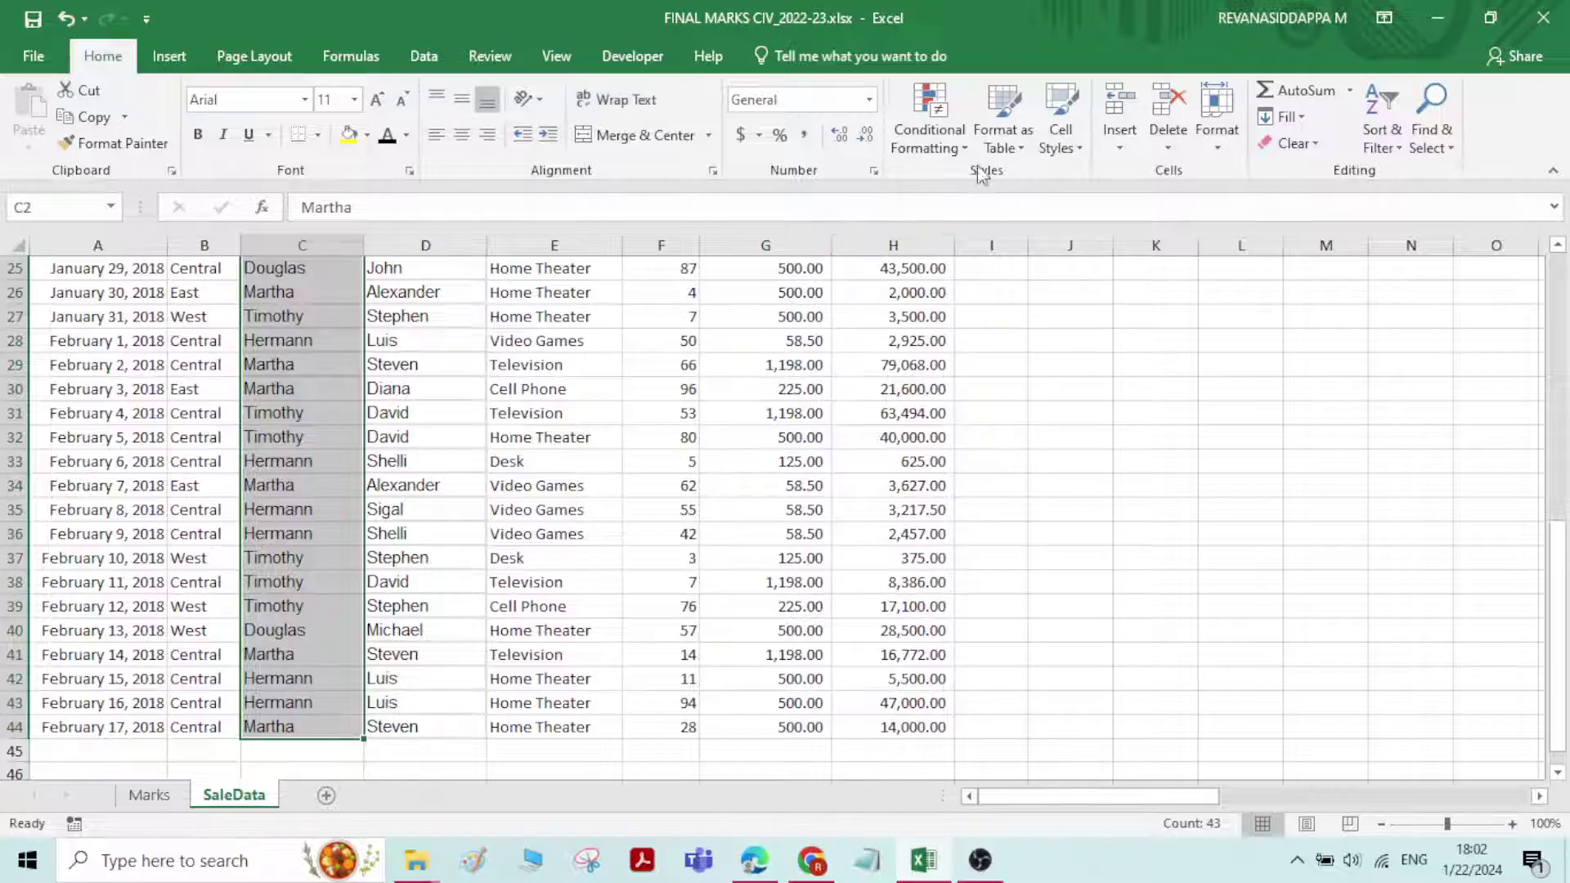
{"action": "left_click", "coordinate": [928, 123]}
{"action": "mouse_move", "coordinate": [1063, 183]}
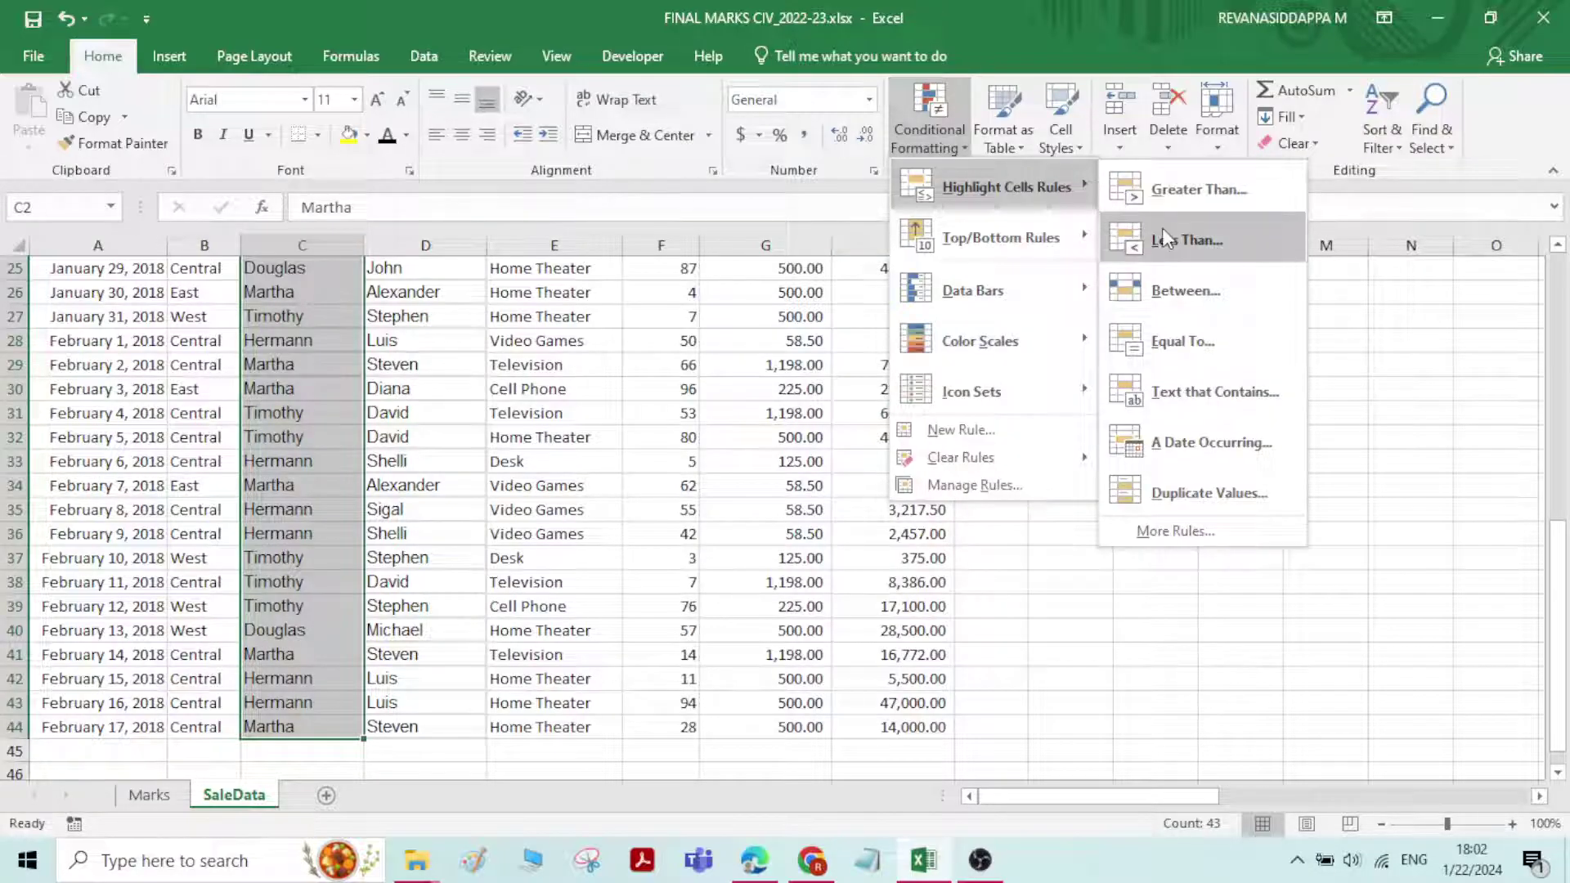
{"action": "left_click", "coordinate": [1229, 389]}
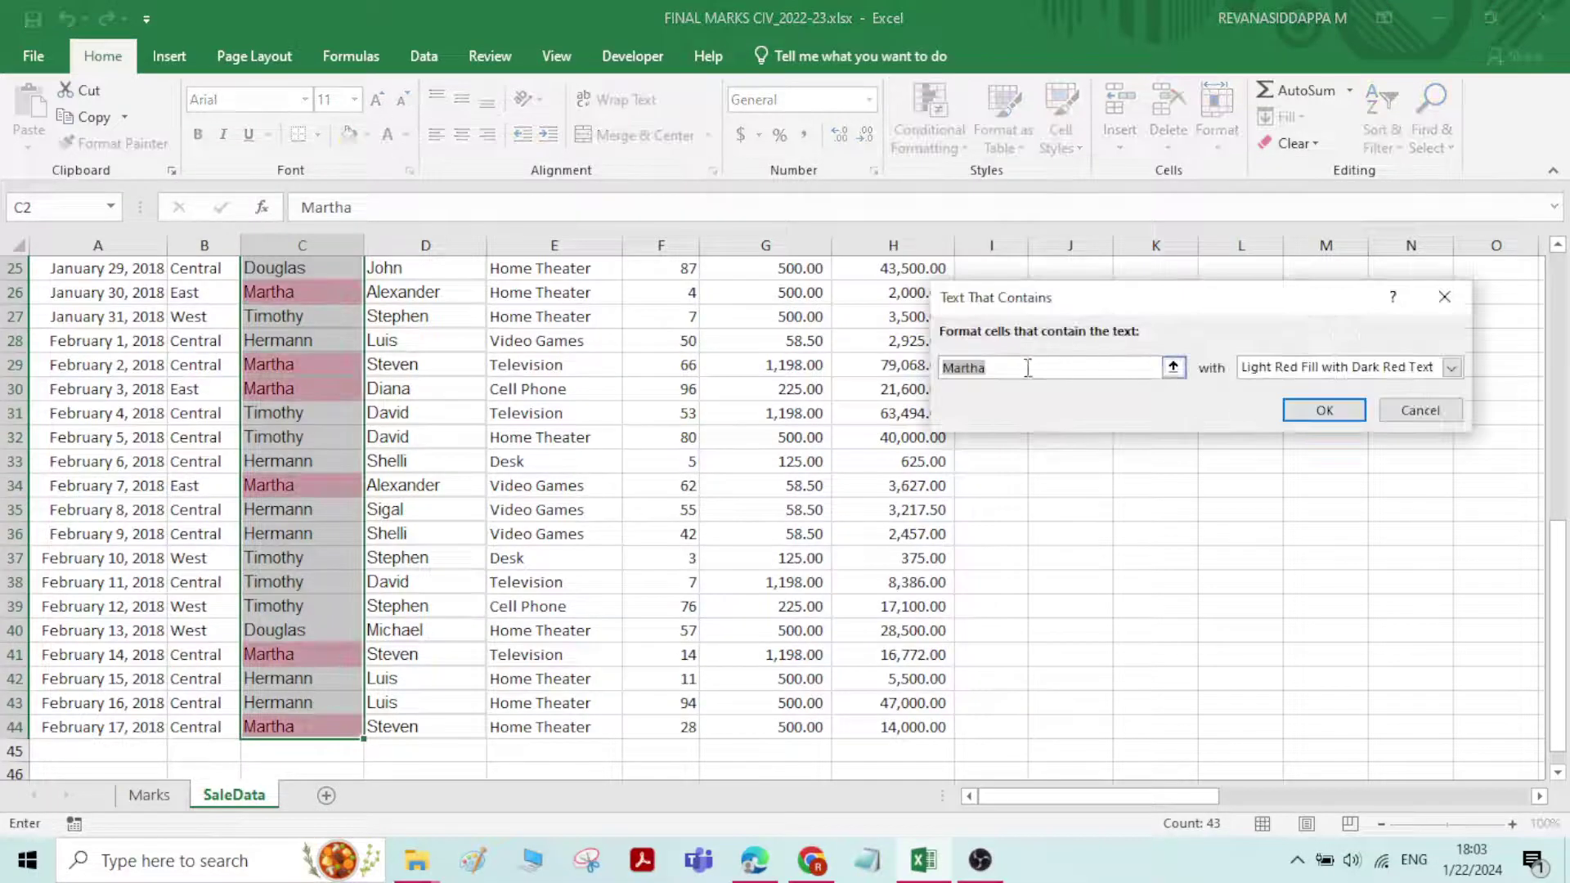
{"action": "scroll", "coordinate": [274, 352], "scroll_direction": "up", "scroll_amount": 8}
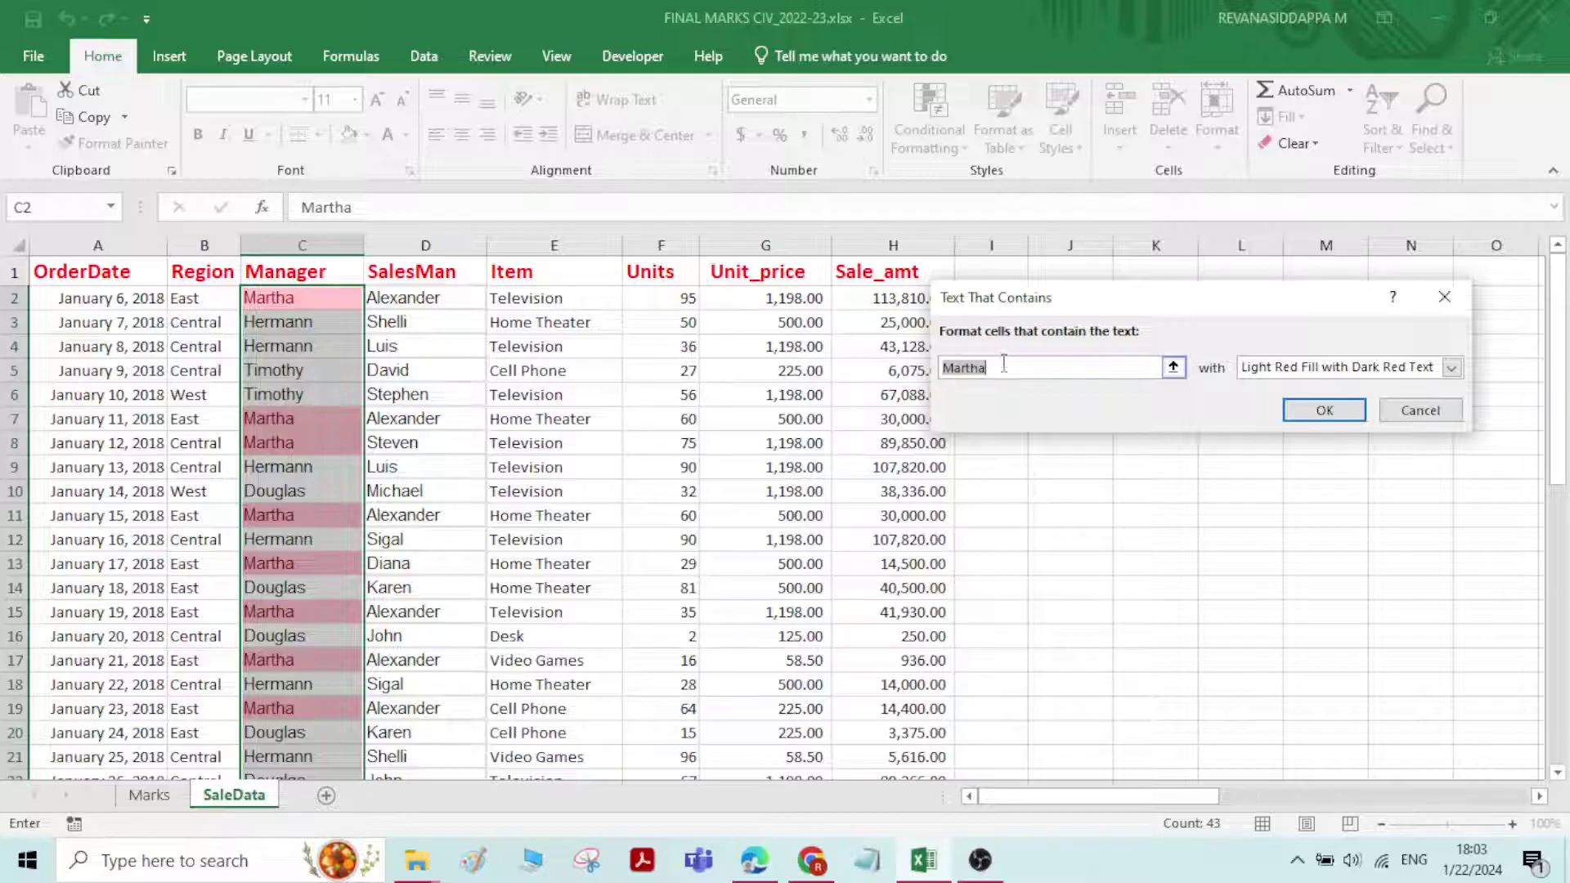
{"action": "left_click", "coordinate": [998, 368]}
{"action": "key", "text": "BackSpace"}
{"action": "key", "text": "BackSpace"}
{"action": "key", "text": "BackSpace"}
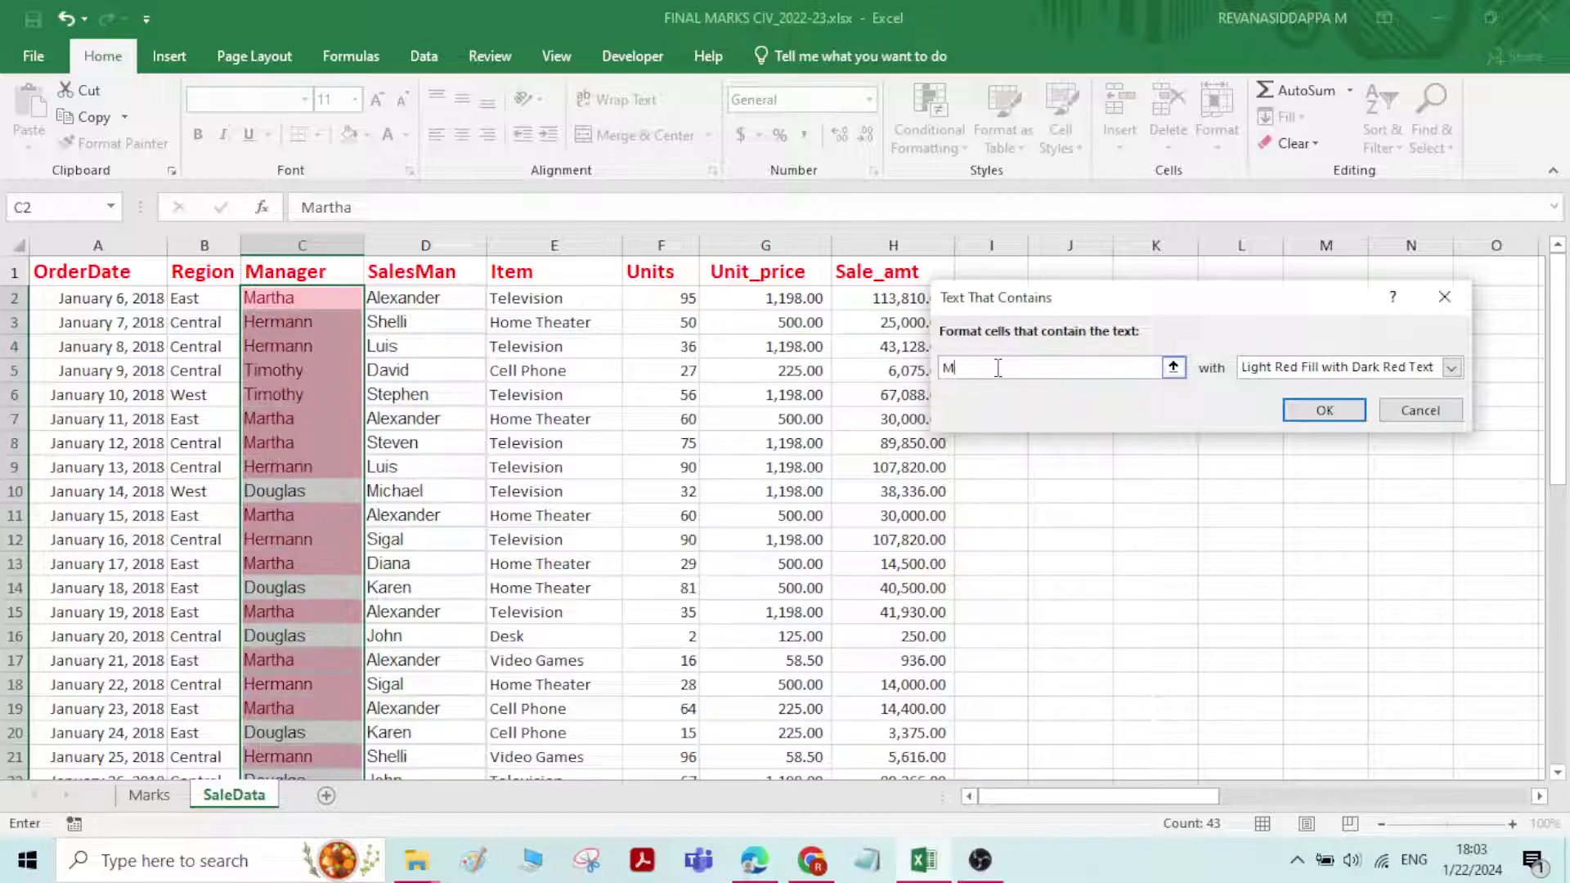
{"action": "type", "text": "timothy"}
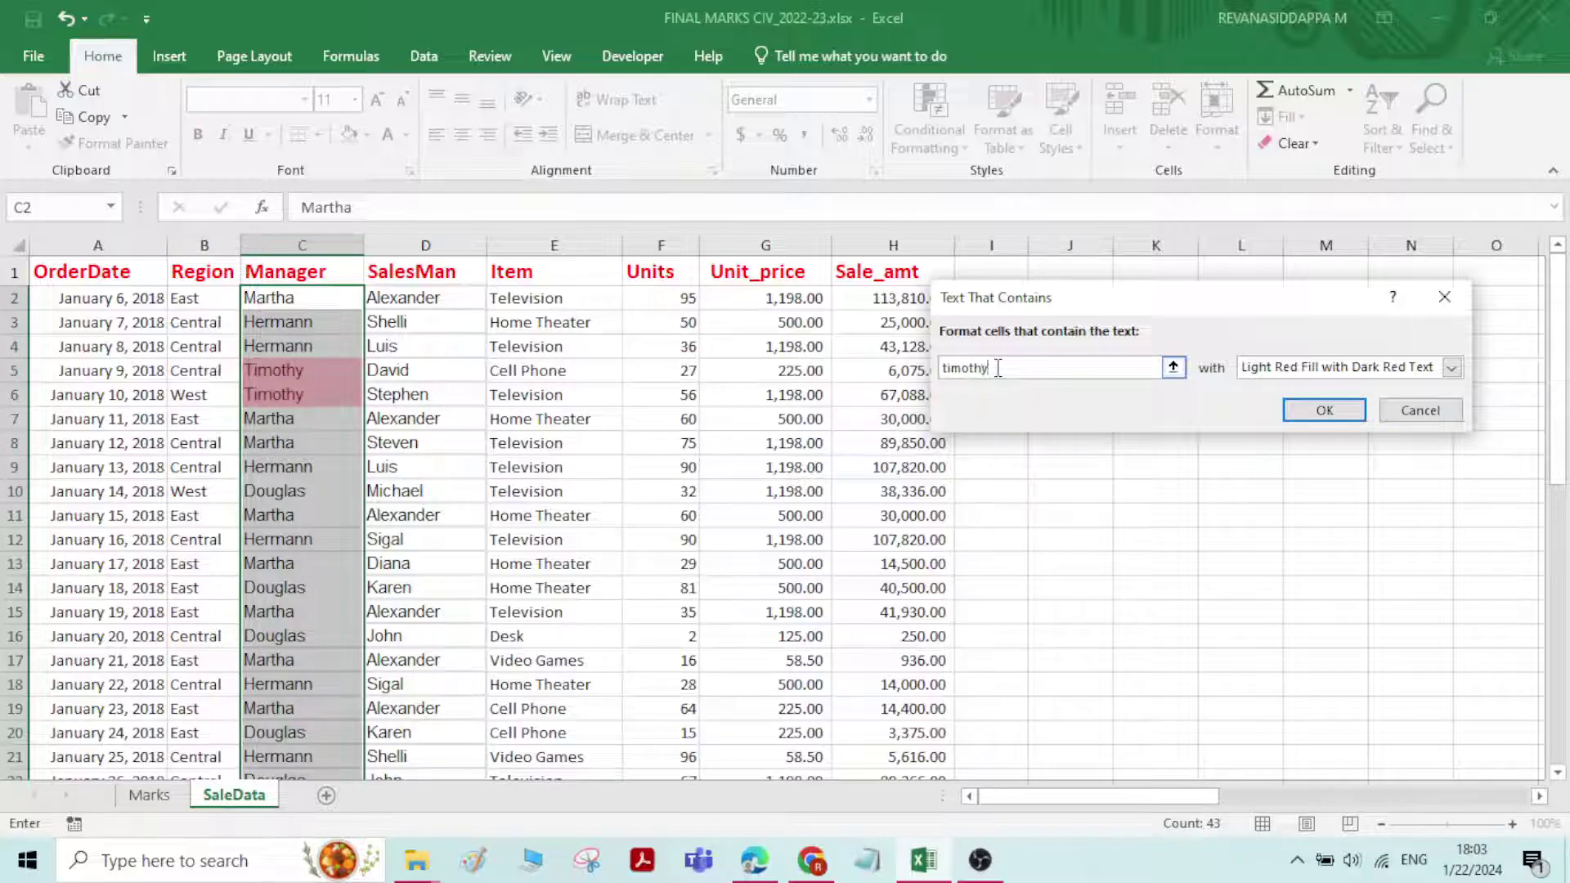
{"action": "left_click", "coordinate": [1341, 410]}
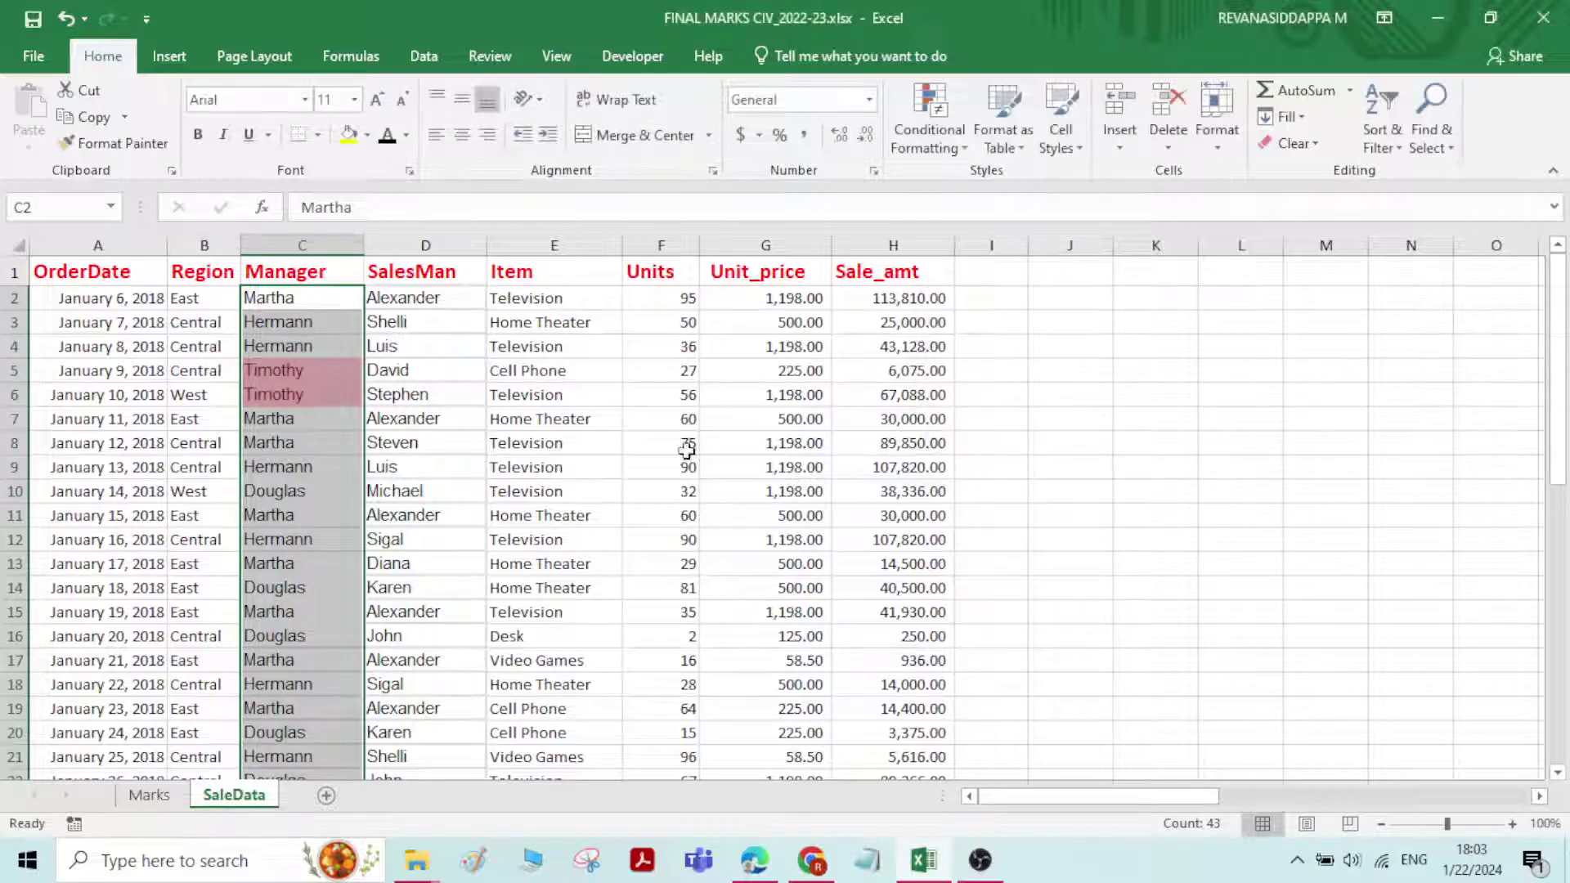
Examine the cells highlighted by the Text that Contains rule throughout the Manager column
{"action": "scroll", "coordinate": [265, 532], "scroll_direction": "down", "scroll_amount": 4}
{"action": "scroll", "coordinate": [266, 532], "scroll_direction": "down", "scroll_amount": 4}
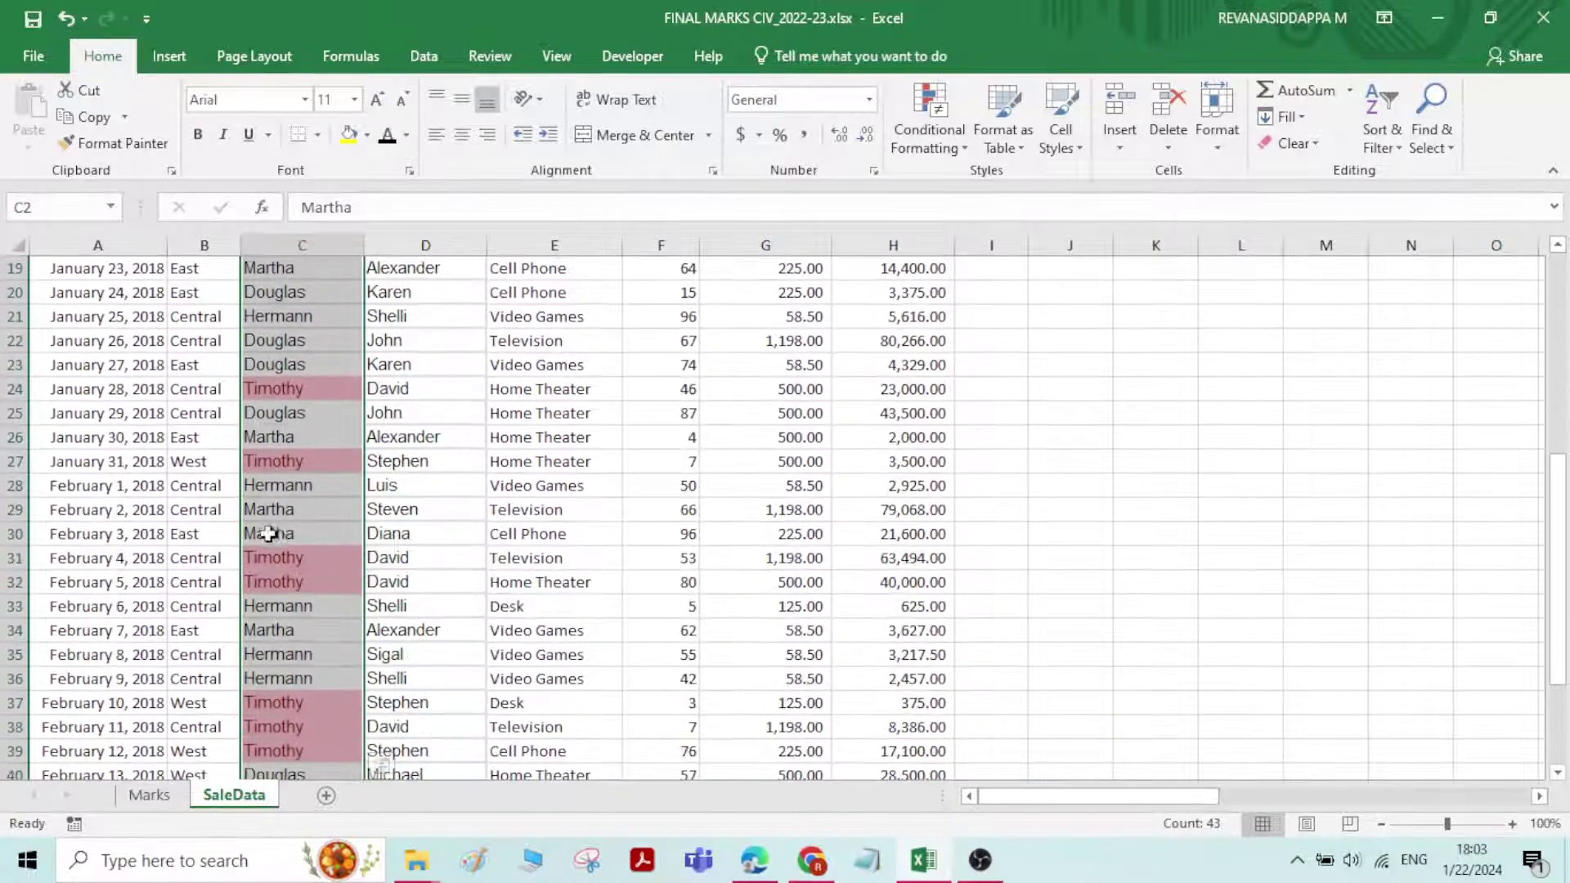
{"action": "left_click", "coordinate": [302, 577]}
{"action": "scroll", "coordinate": [307, 575], "scroll_direction": "up", "scroll_amount": 1}
{"action": "scroll", "coordinate": [307, 540], "scroll_direction": "up", "scroll_amount": 8}
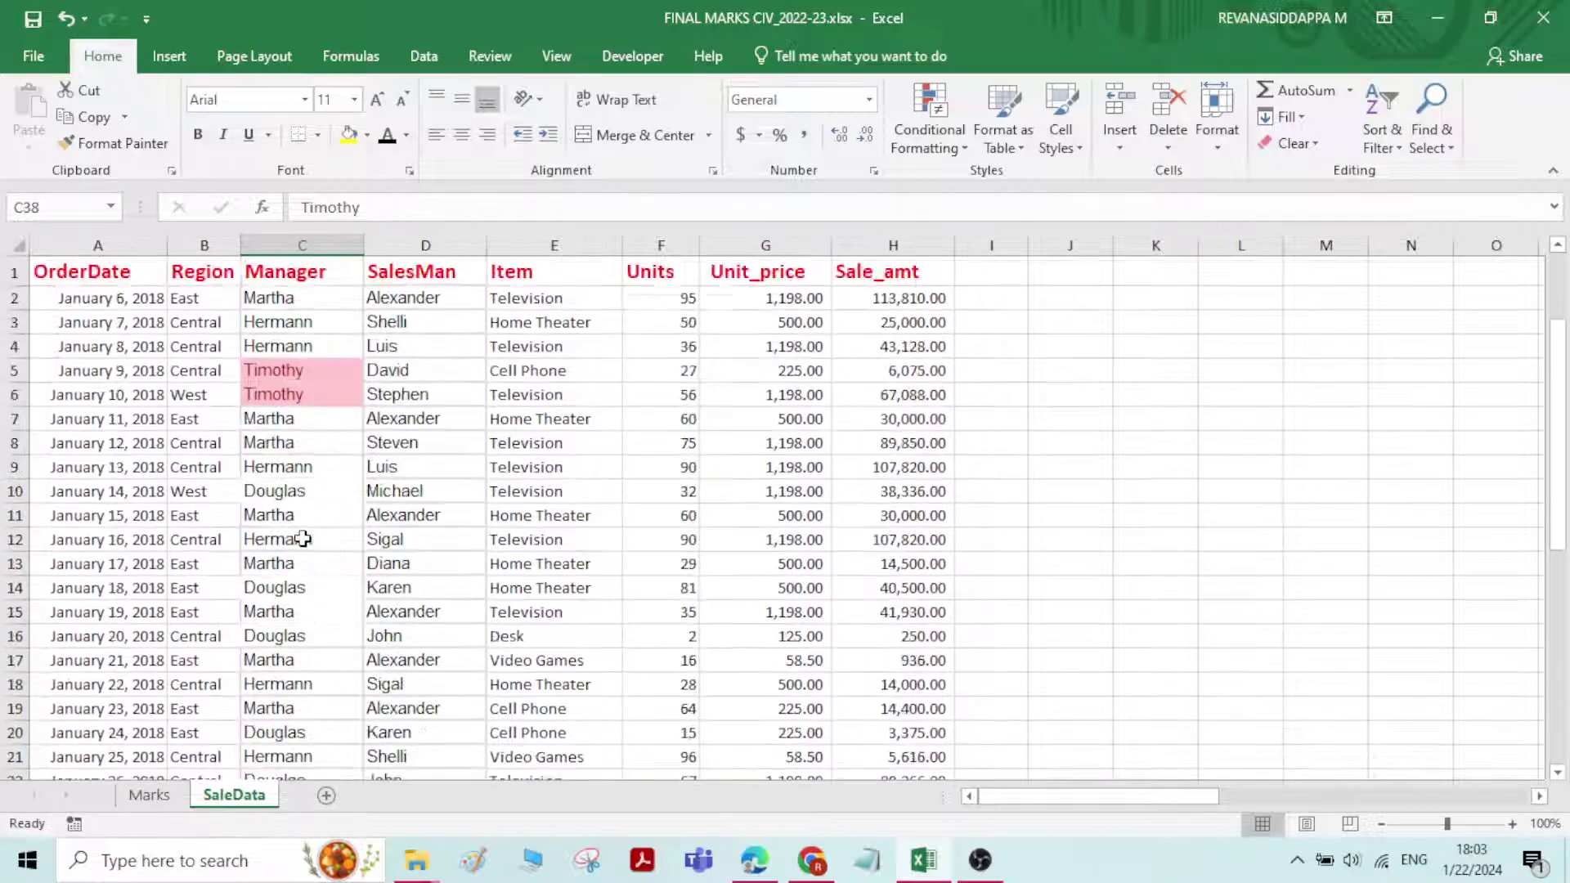
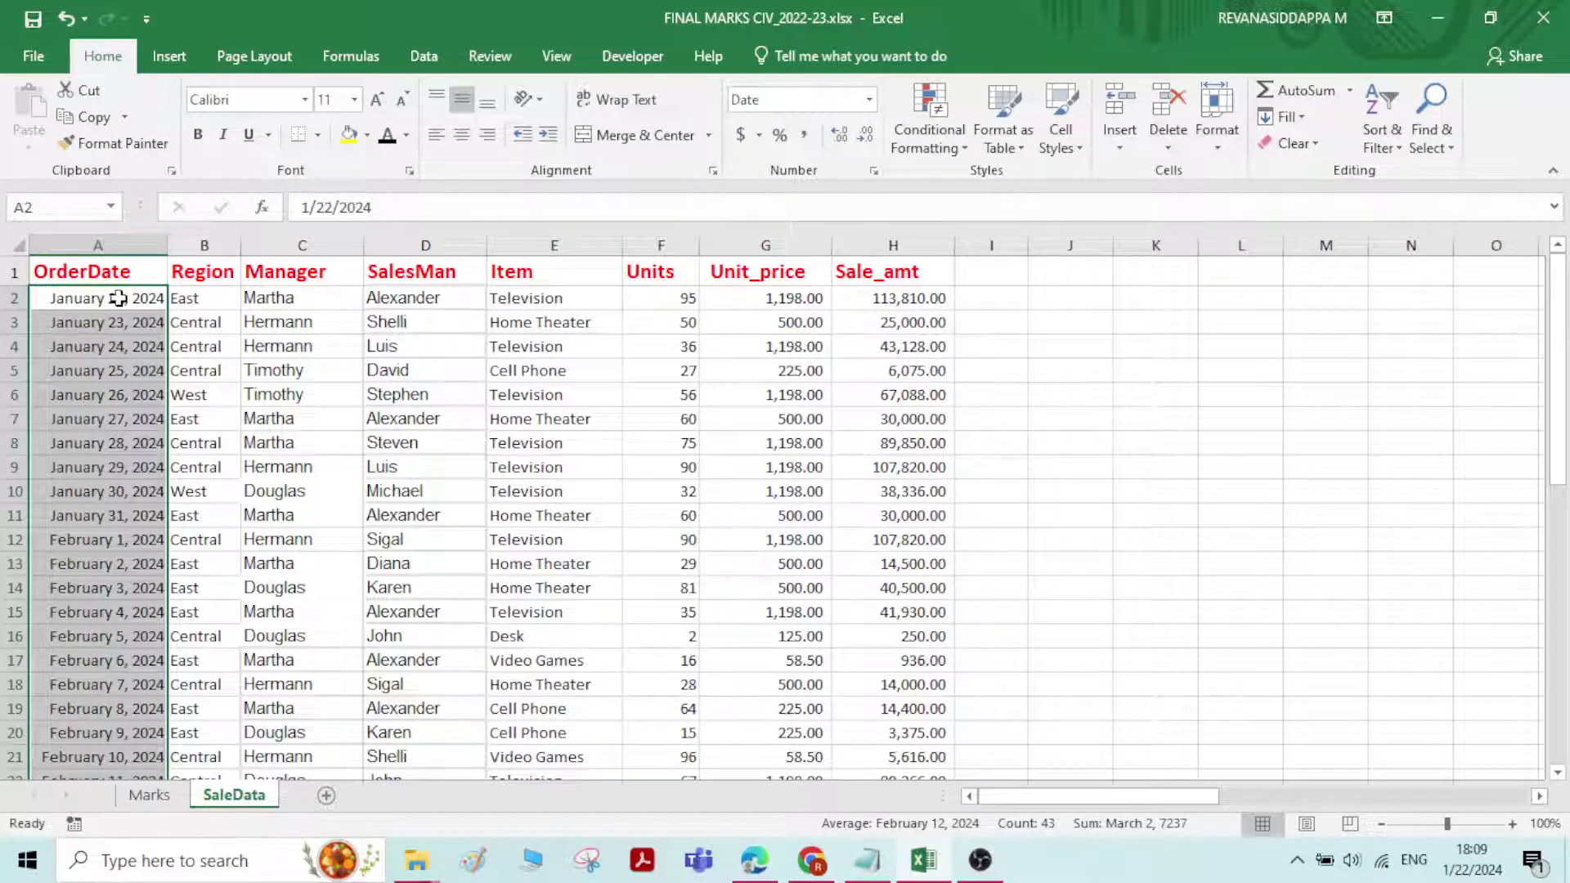
Highlight the OrderDate cells in A2:A44 with dates occurring Next week, using Light Red Fill with Dark Red Text
{"action": "left_click", "coordinate": [929, 123]}
{"action": "mouse_move", "coordinate": [1007, 205]}
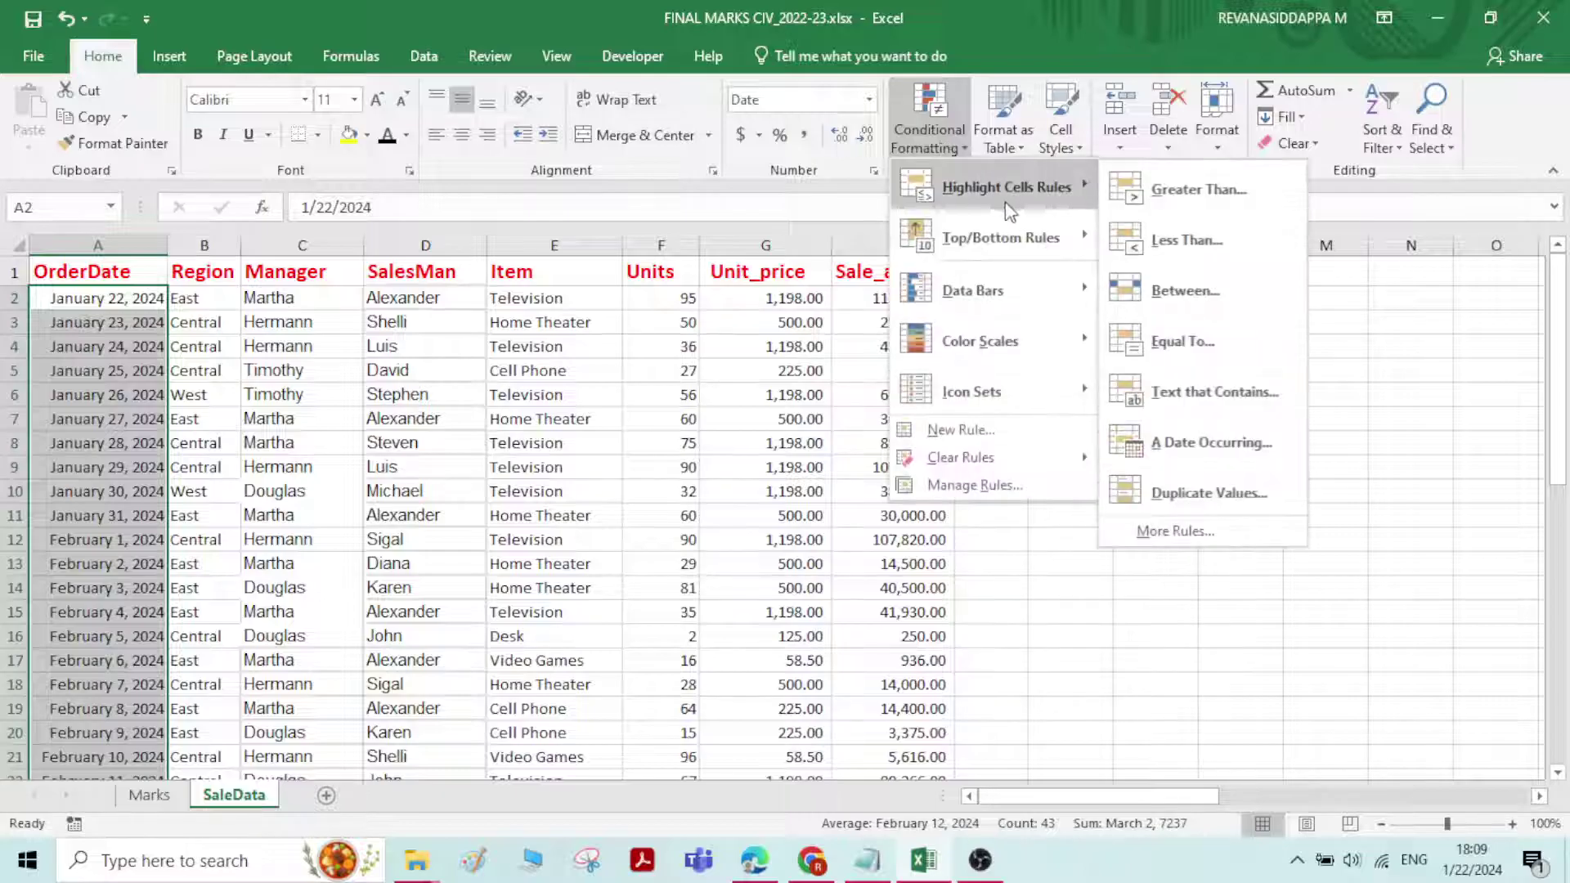
{"action": "left_click", "coordinate": [1212, 442]}
{"action": "left_click", "coordinate": [1117, 341]}
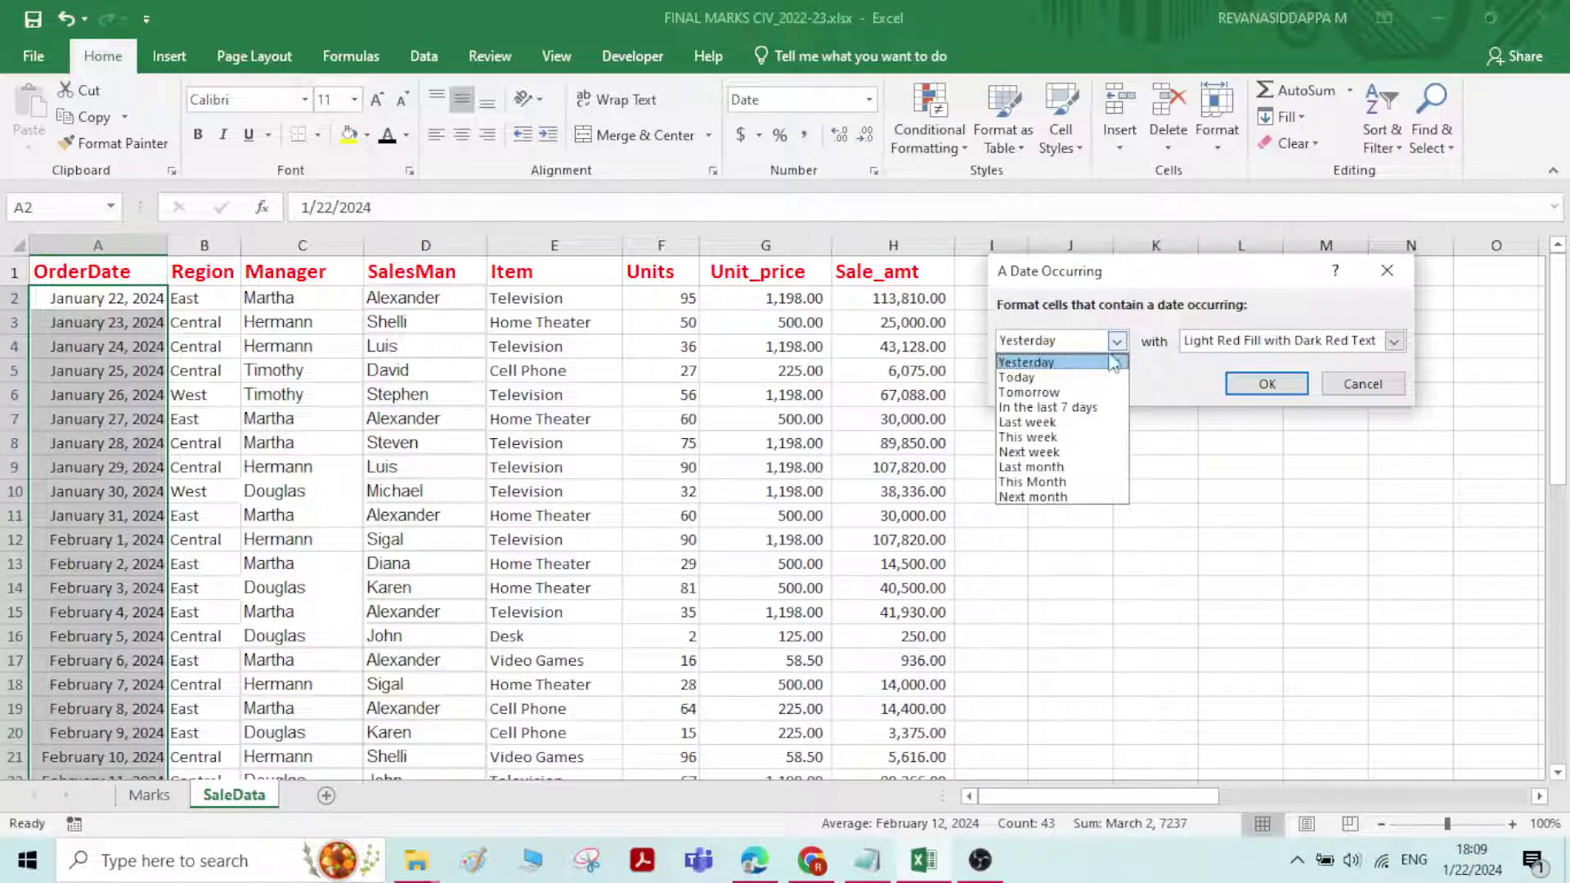
{"action": "left_click", "coordinate": [1061, 452]}
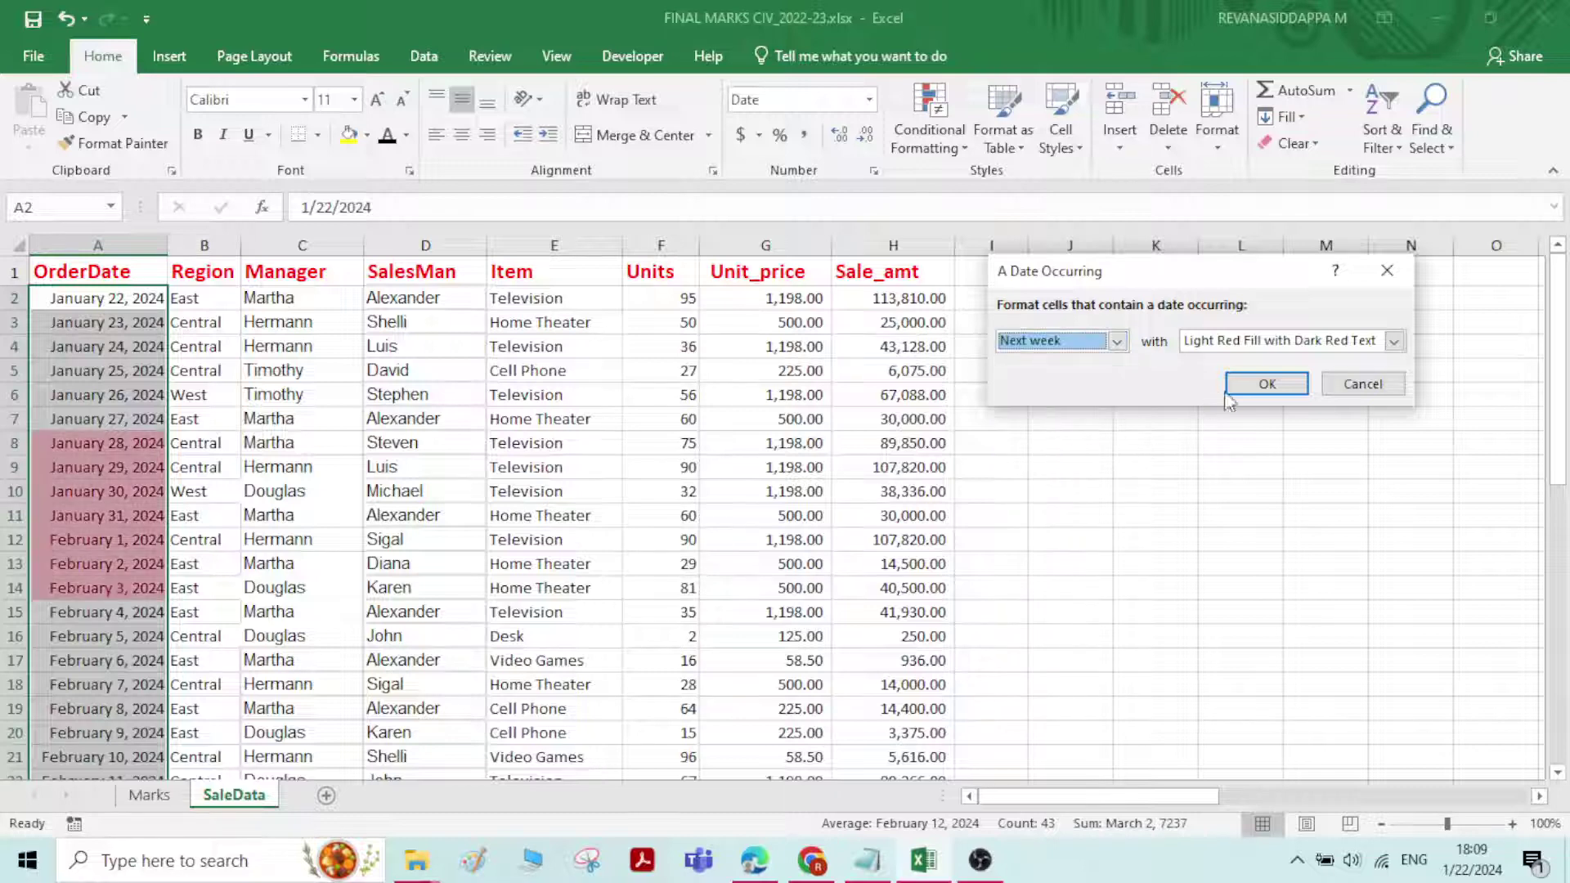
{"action": "left_click", "coordinate": [1266, 385]}
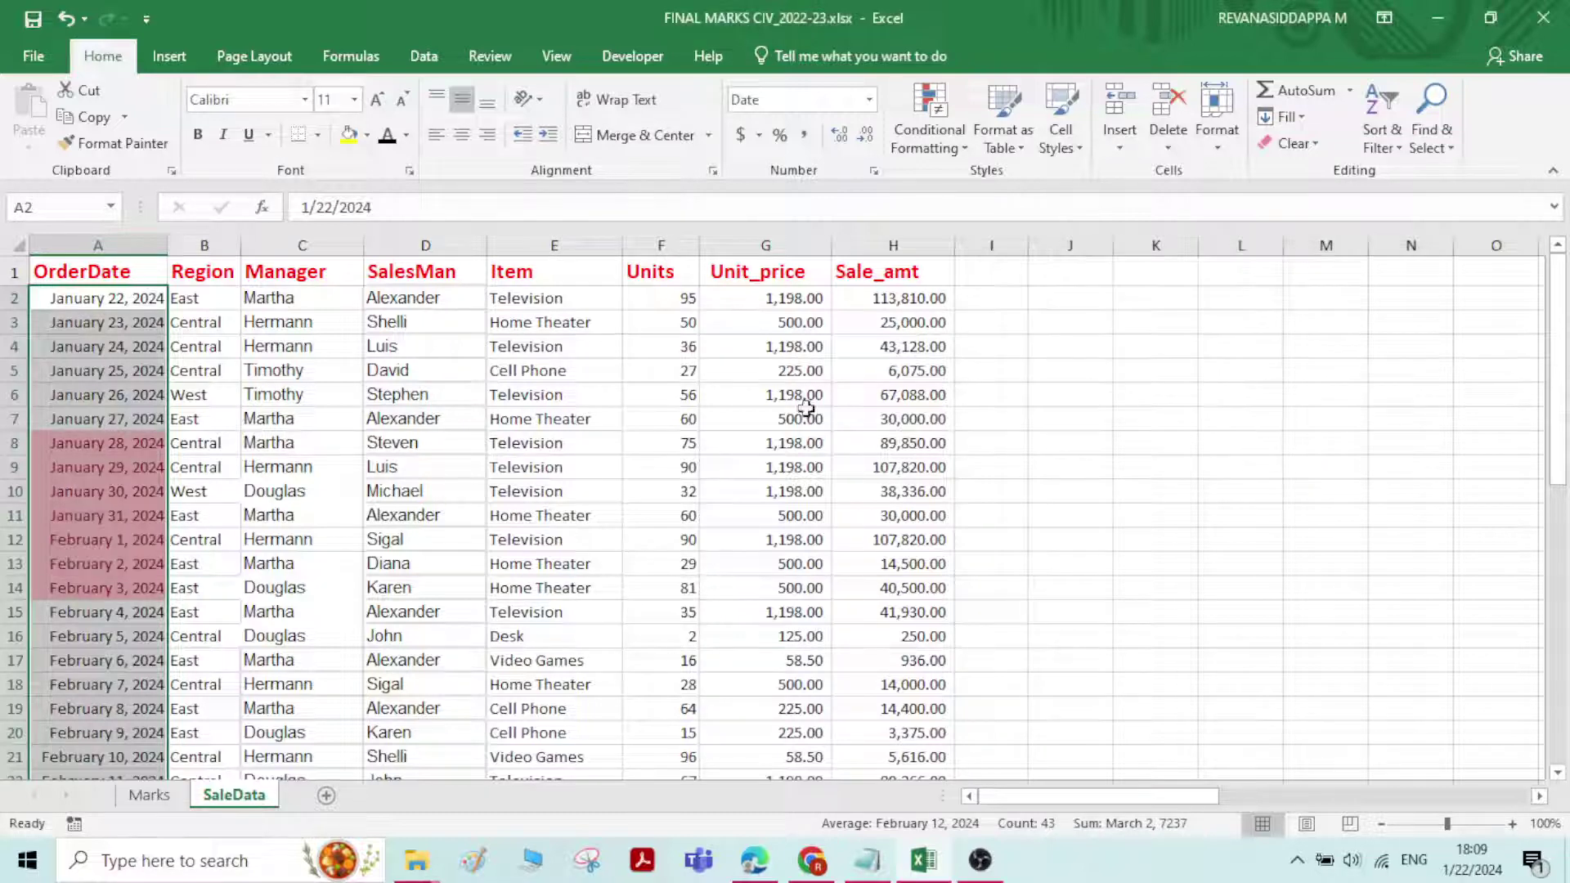
Clear the conditional formatting rules from the entire SaleData sheet
{"action": "left_click", "coordinate": [204, 435]}
{"action": "left_click_drag", "start_coordinate": [85, 445], "coordinate": [81, 611]}
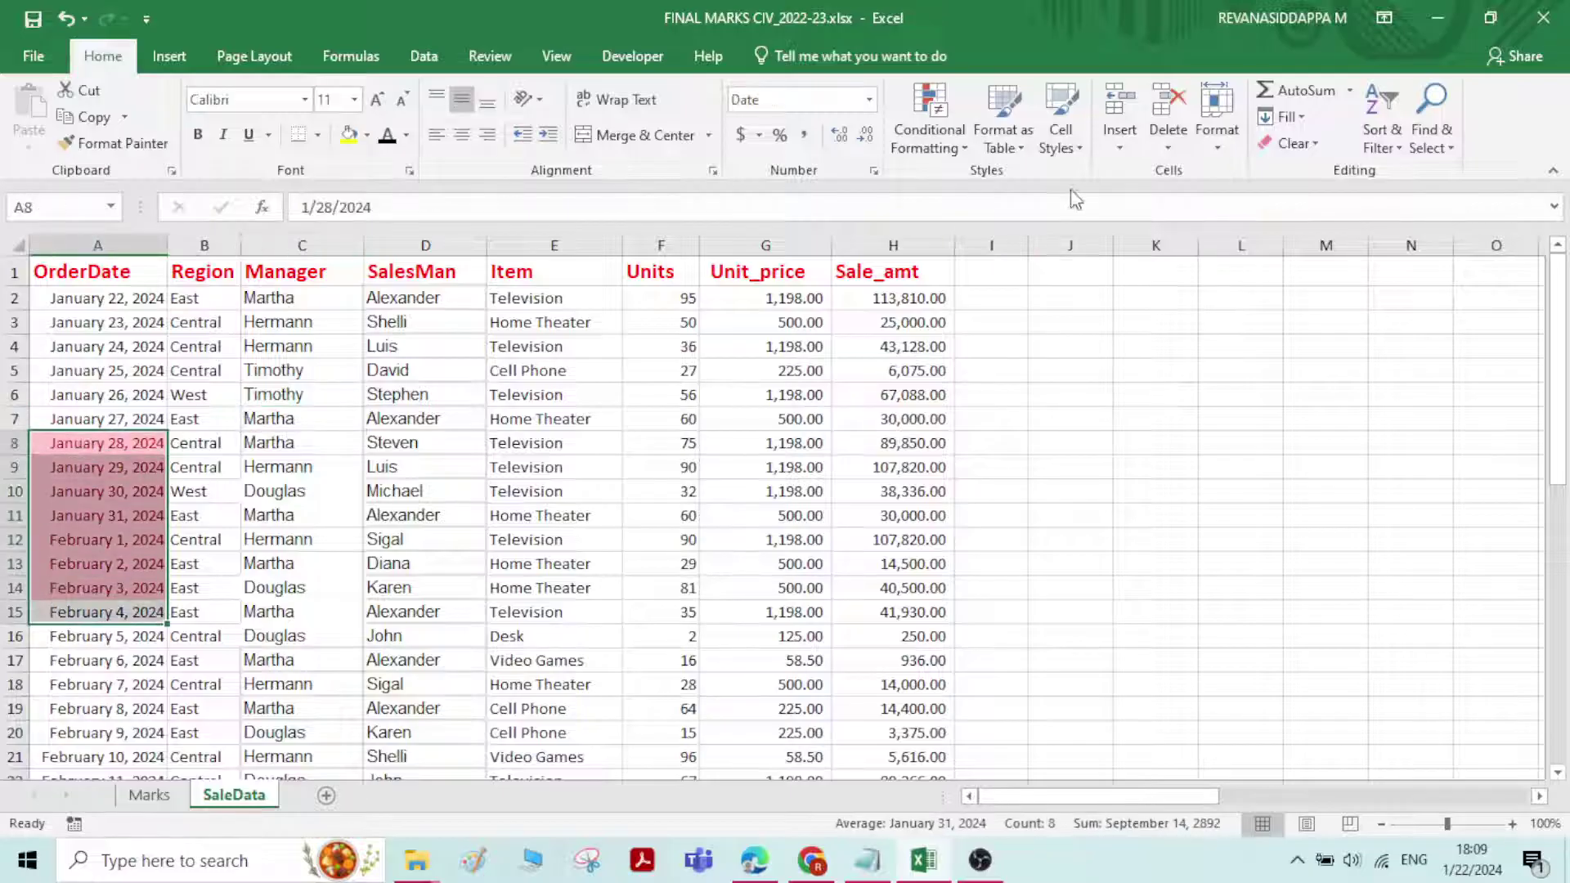
{"action": "left_click", "coordinate": [929, 119]}
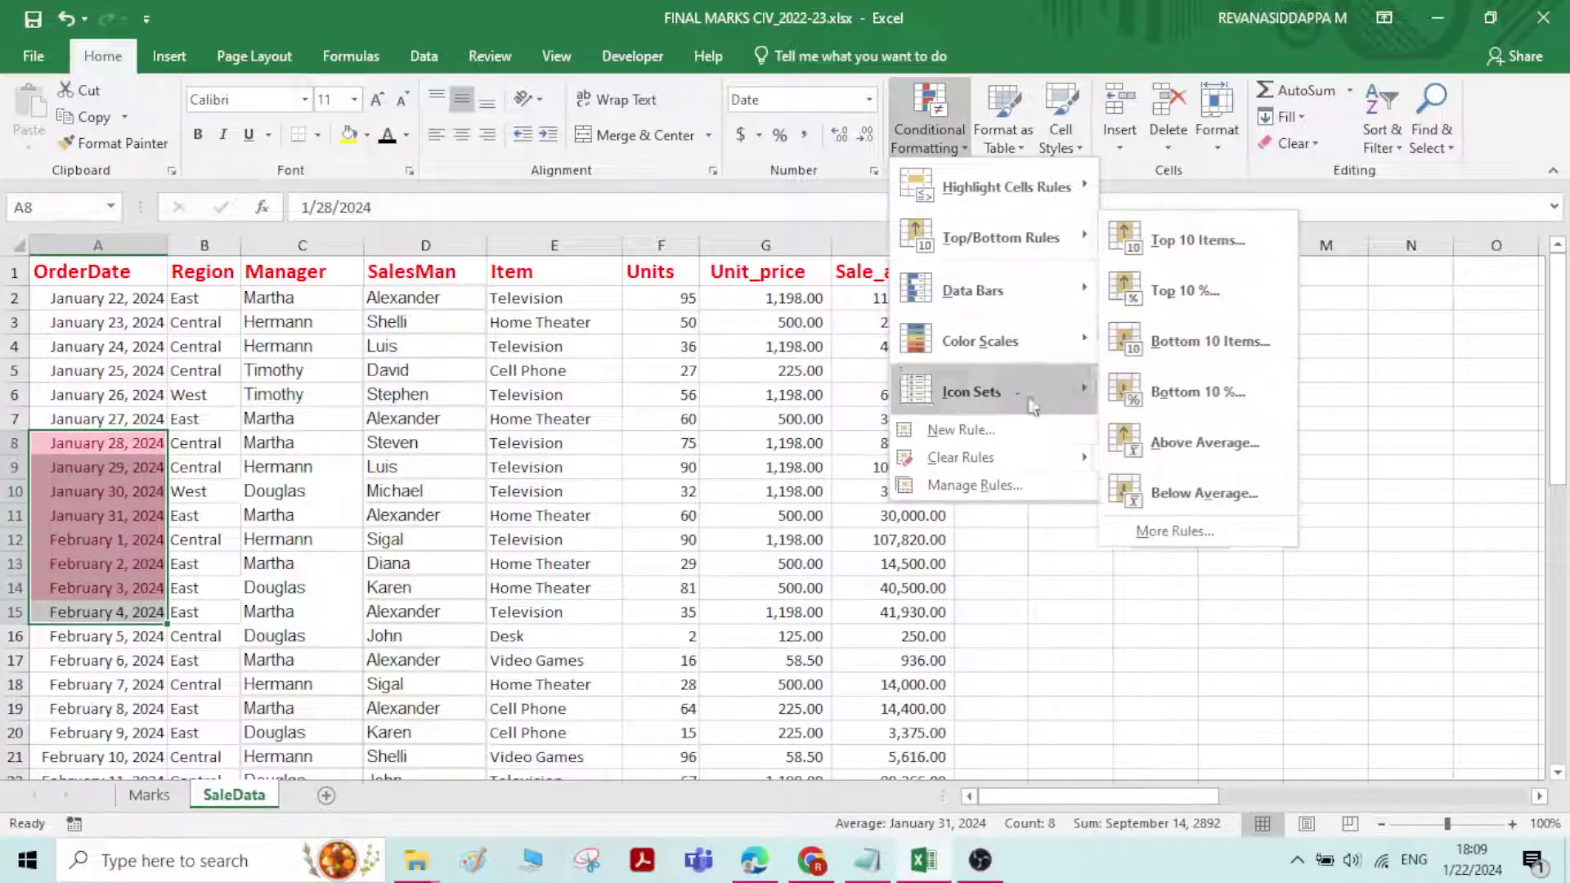
{"action": "mouse_move", "coordinate": [1010, 470]}
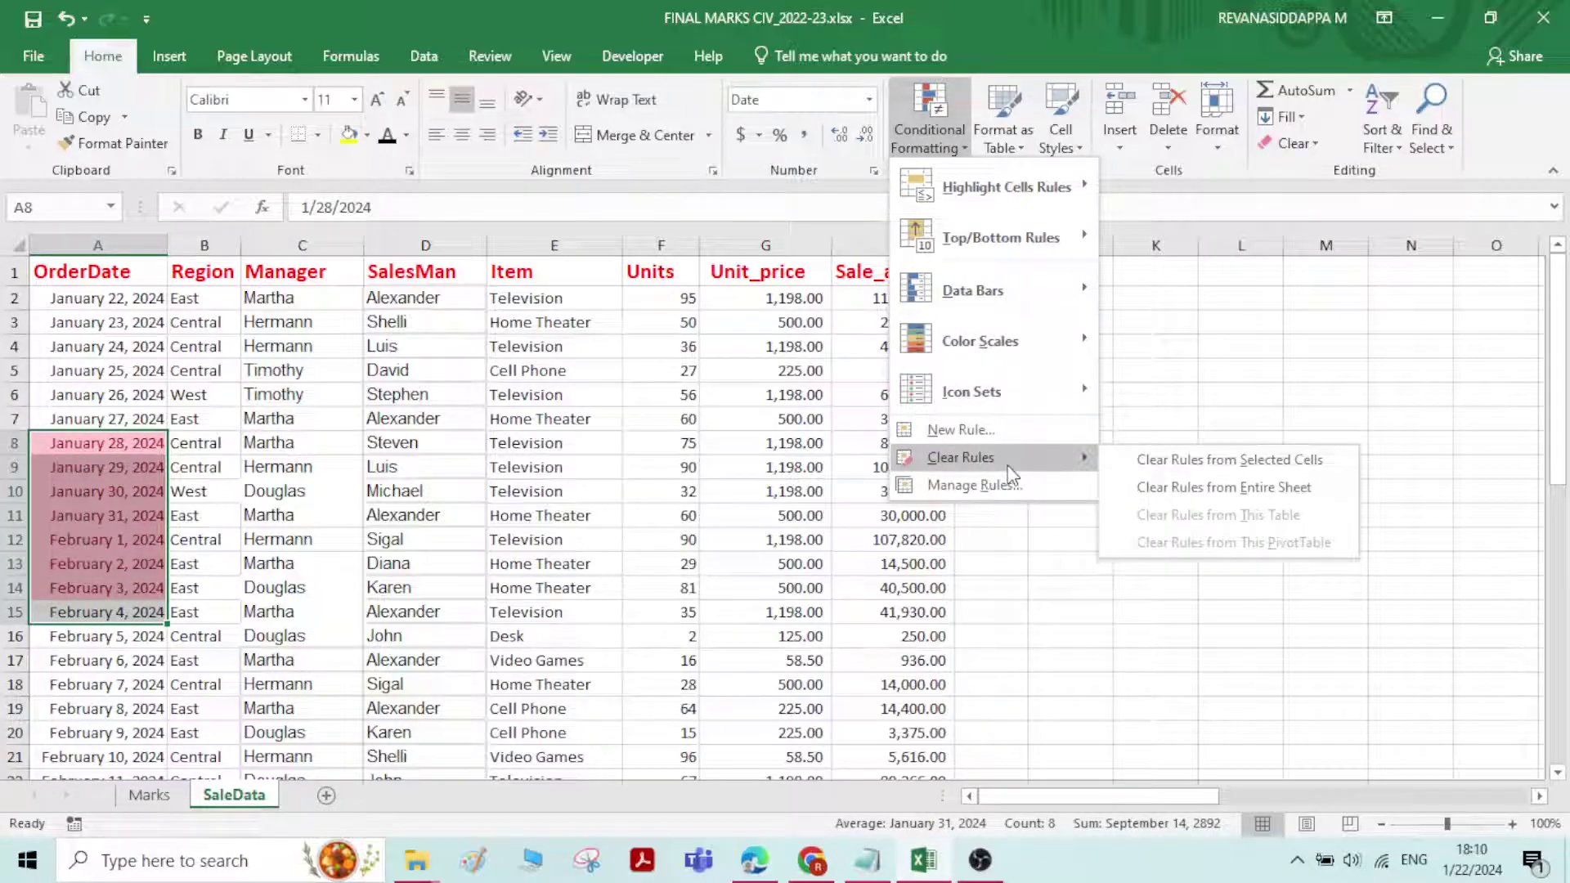
{"action": "left_click", "coordinate": [1199, 487]}
Highlight the OrderDate cells in A2:A44 with dates occurring Next month, using Light Red Fill with Dark Red Text
{"action": "left_click_drag", "start_coordinate": [131, 300], "coordinate": [115, 727]}
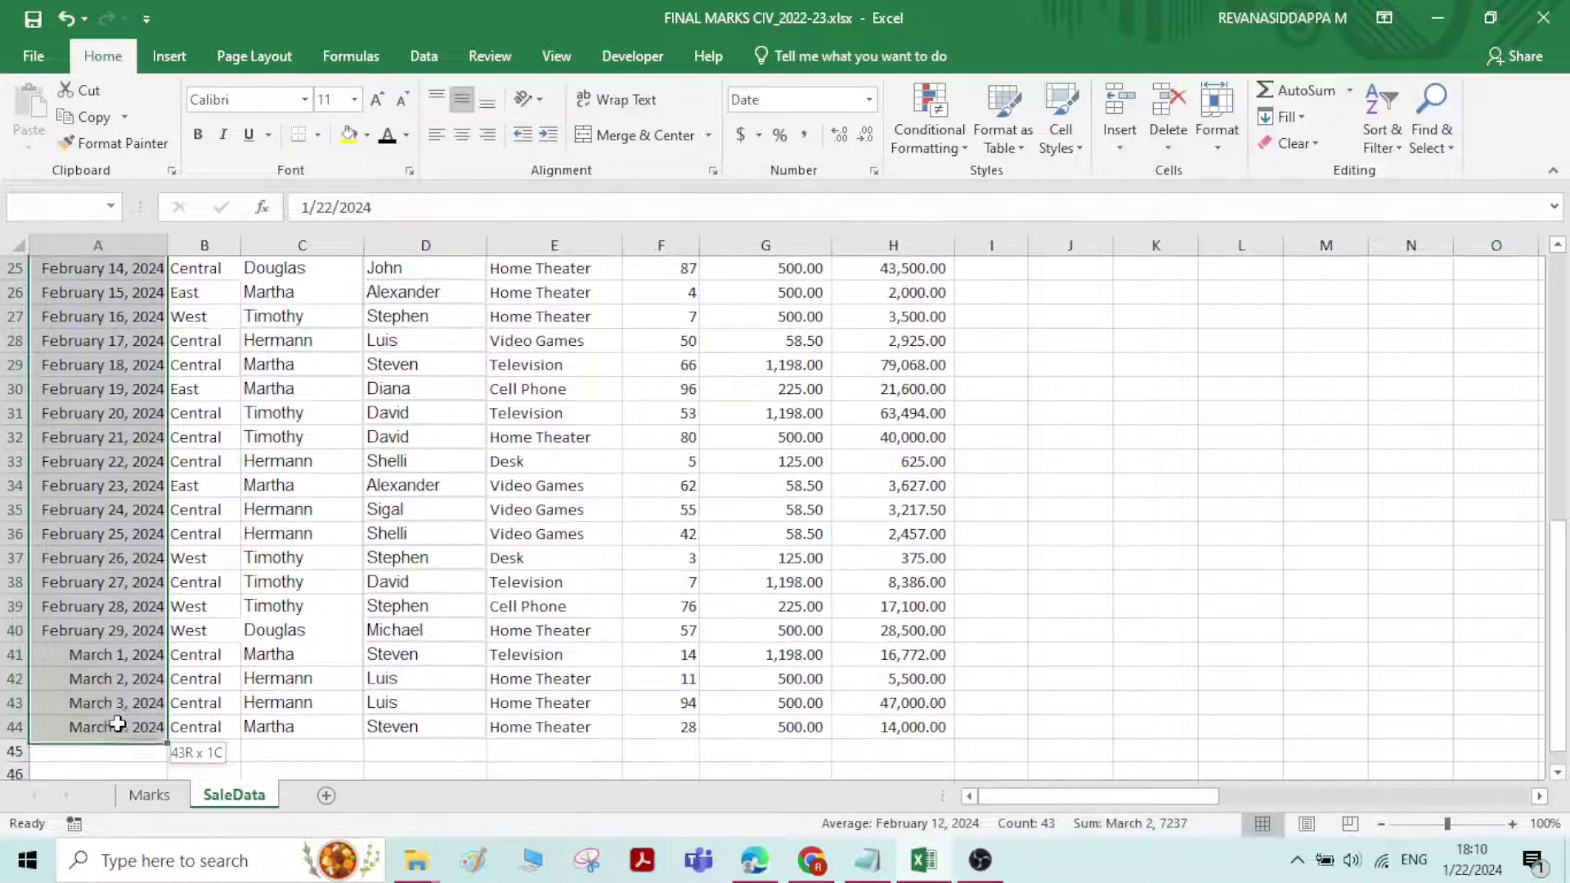
{"action": "left_click", "coordinate": [969, 146]}
{"action": "mouse_move", "coordinate": [1076, 183]}
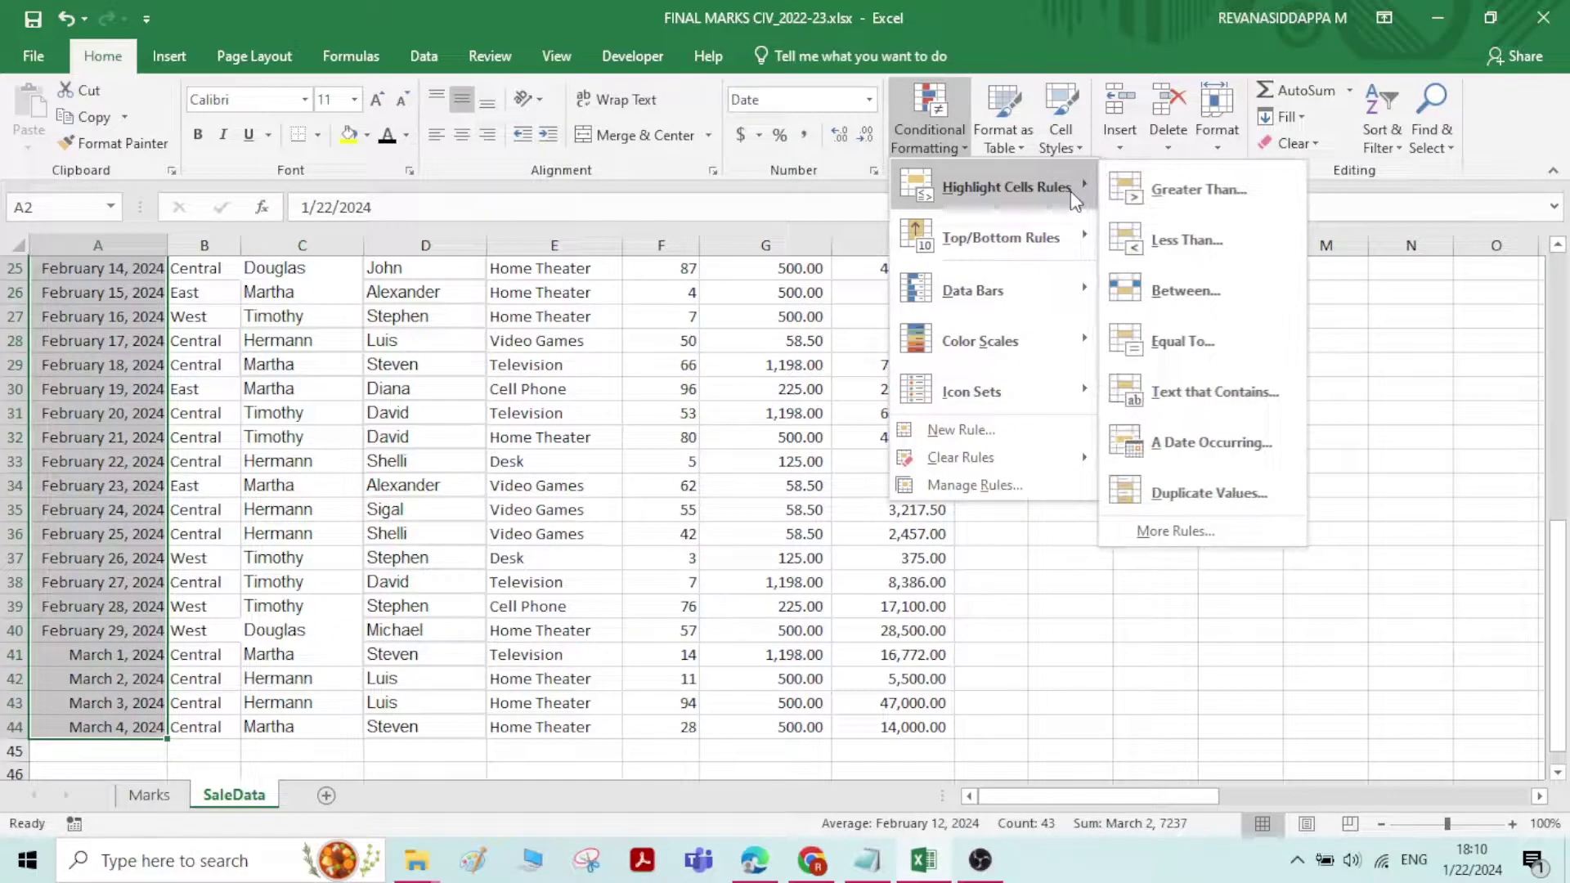
{"action": "left_click", "coordinate": [1242, 461]}
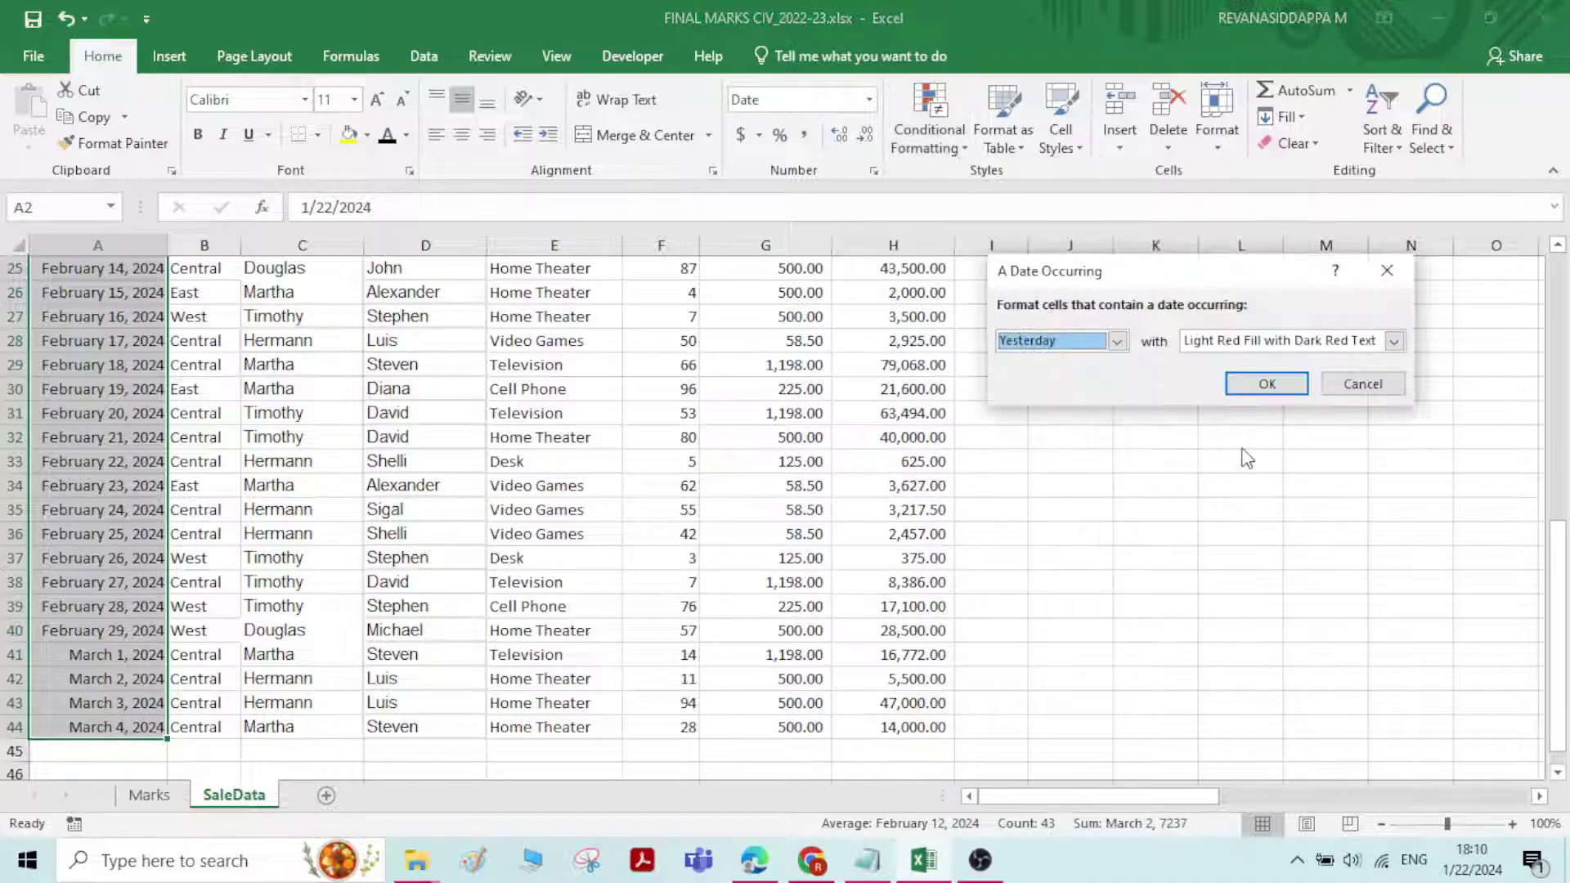
{"action": "left_click", "coordinate": [1395, 342]}
{"action": "left_click", "coordinate": [1395, 342]}
{"action": "left_click", "coordinate": [1116, 342]}
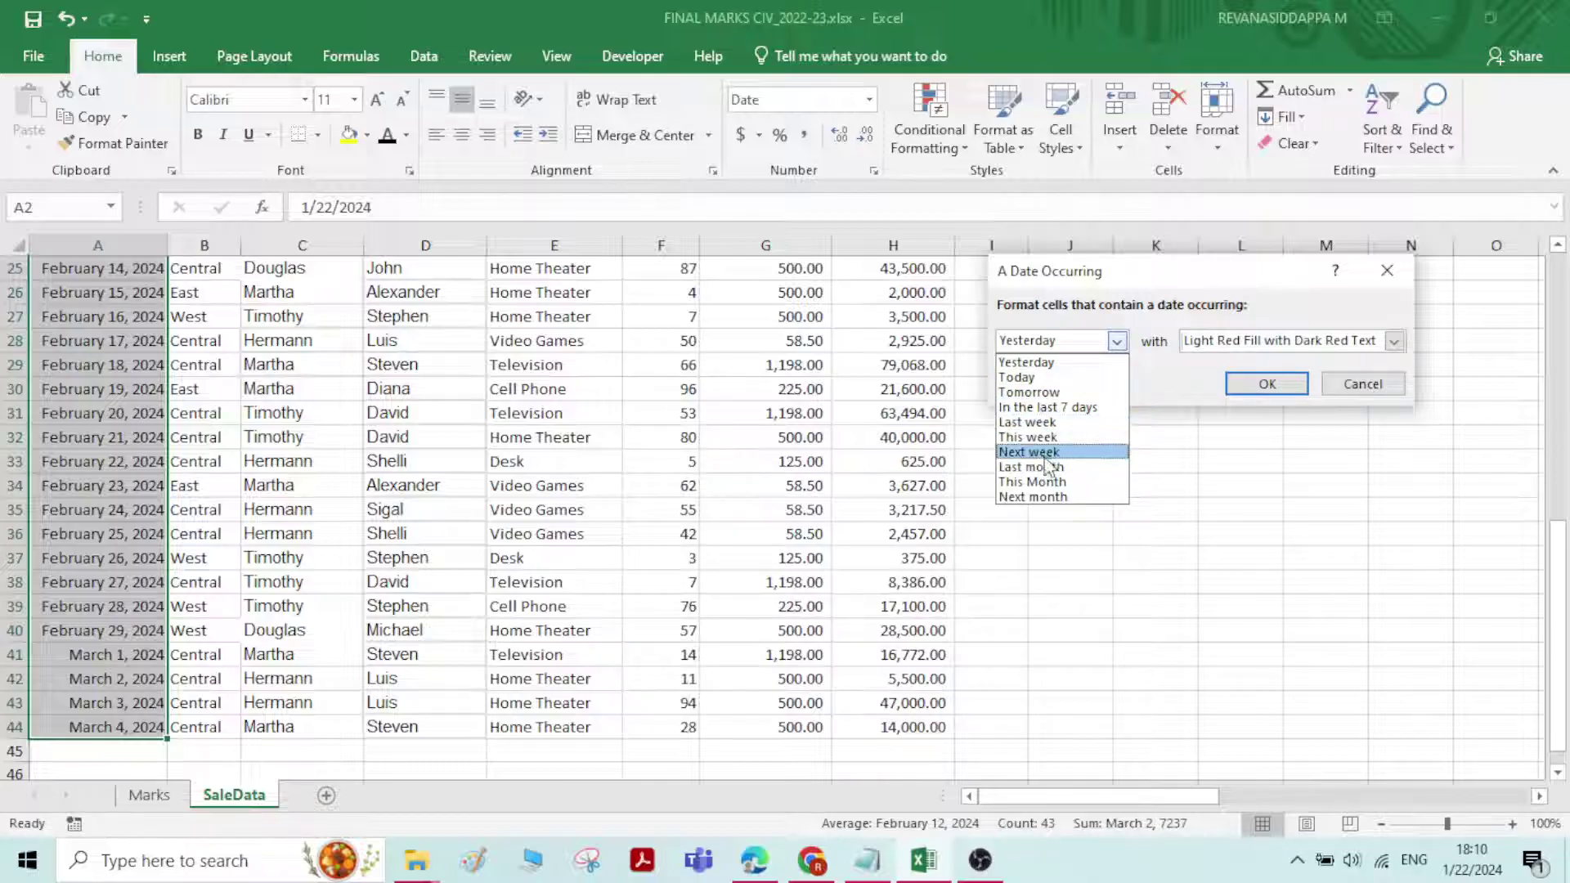
{"action": "left_click", "coordinate": [1034, 496]}
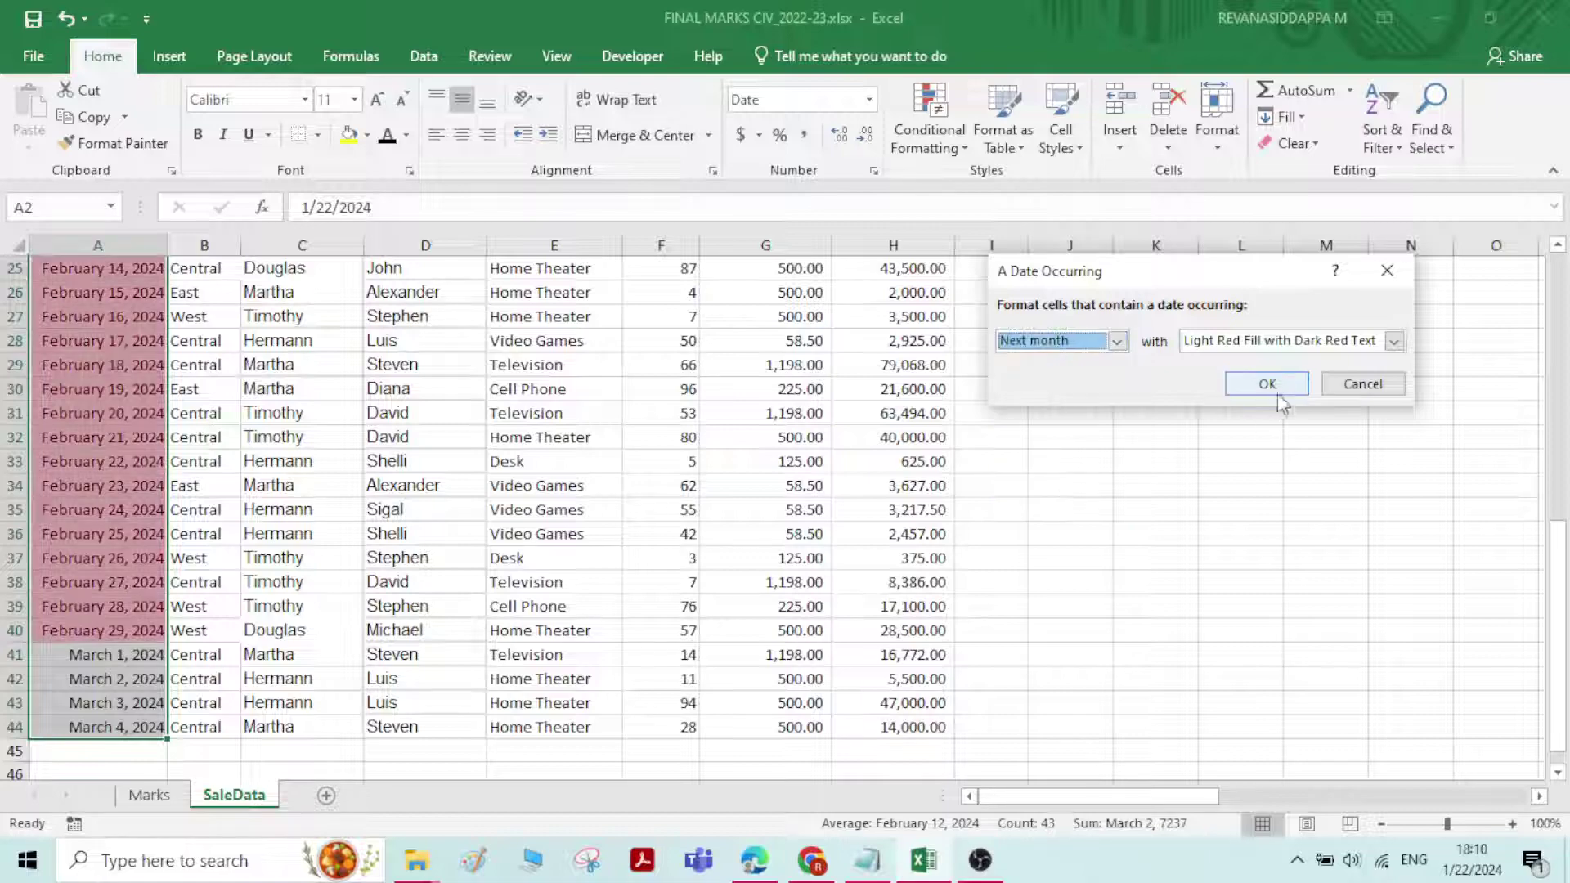
{"action": "left_click", "coordinate": [1276, 386]}
Examine which order dates the Next month rule highlights throughout the OrderDate column
{"action": "scroll", "coordinate": [230, 412], "scroll_direction": "up", "scroll_amount": 3}
{"action": "left_click", "coordinate": [245, 404]}
{"action": "scroll", "coordinate": [204, 404], "scroll_direction": "up", "scroll_amount": 4}
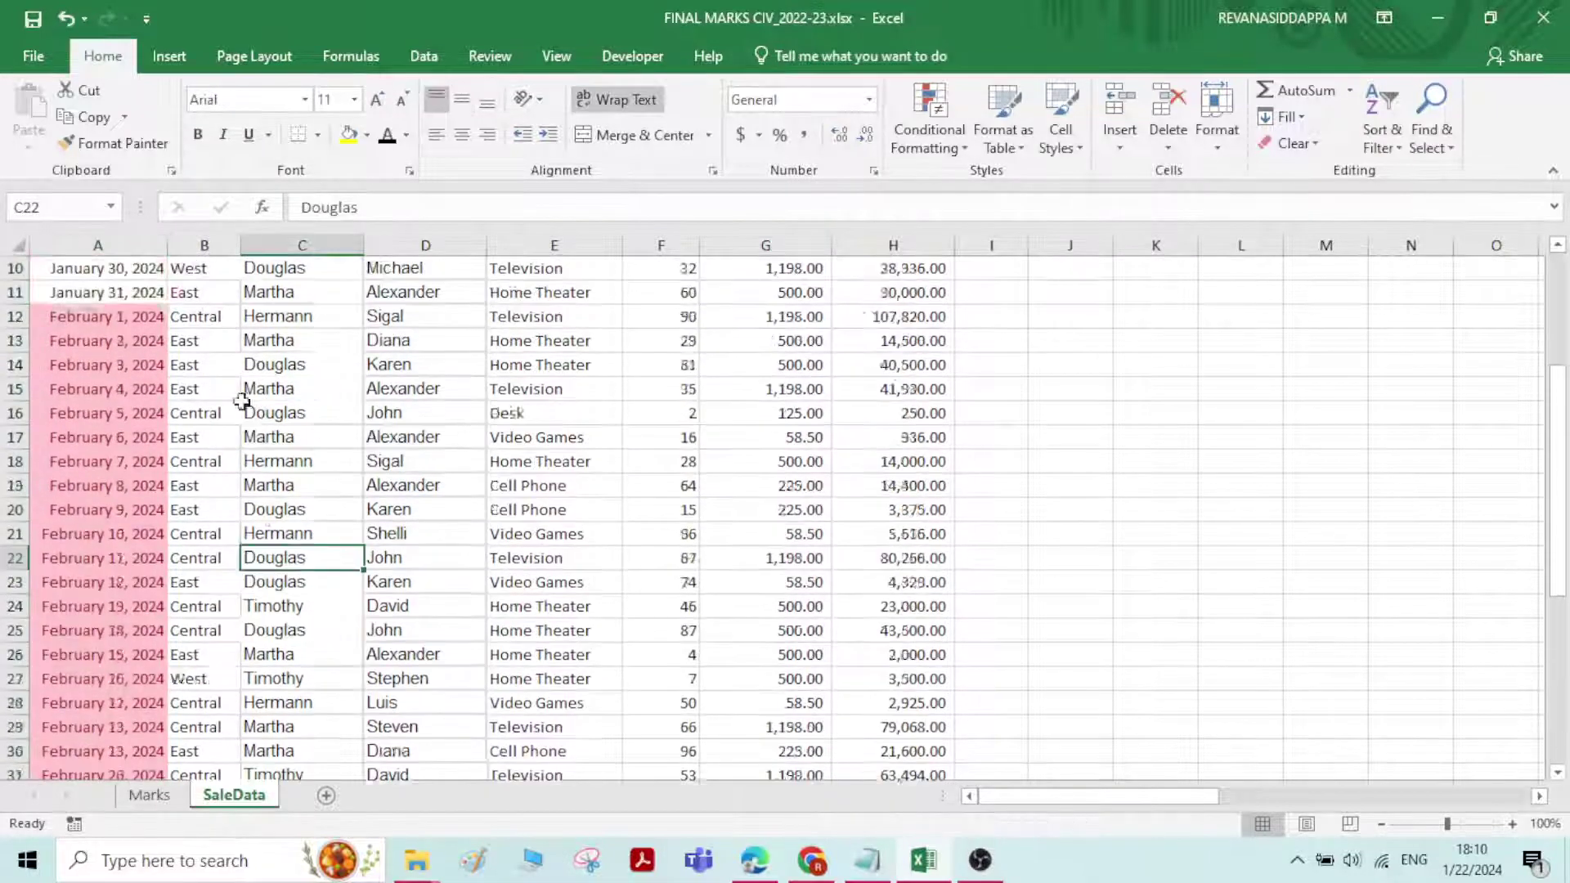
{"action": "scroll", "coordinate": [109, 452], "scroll_direction": "down", "scroll_amount": 2}
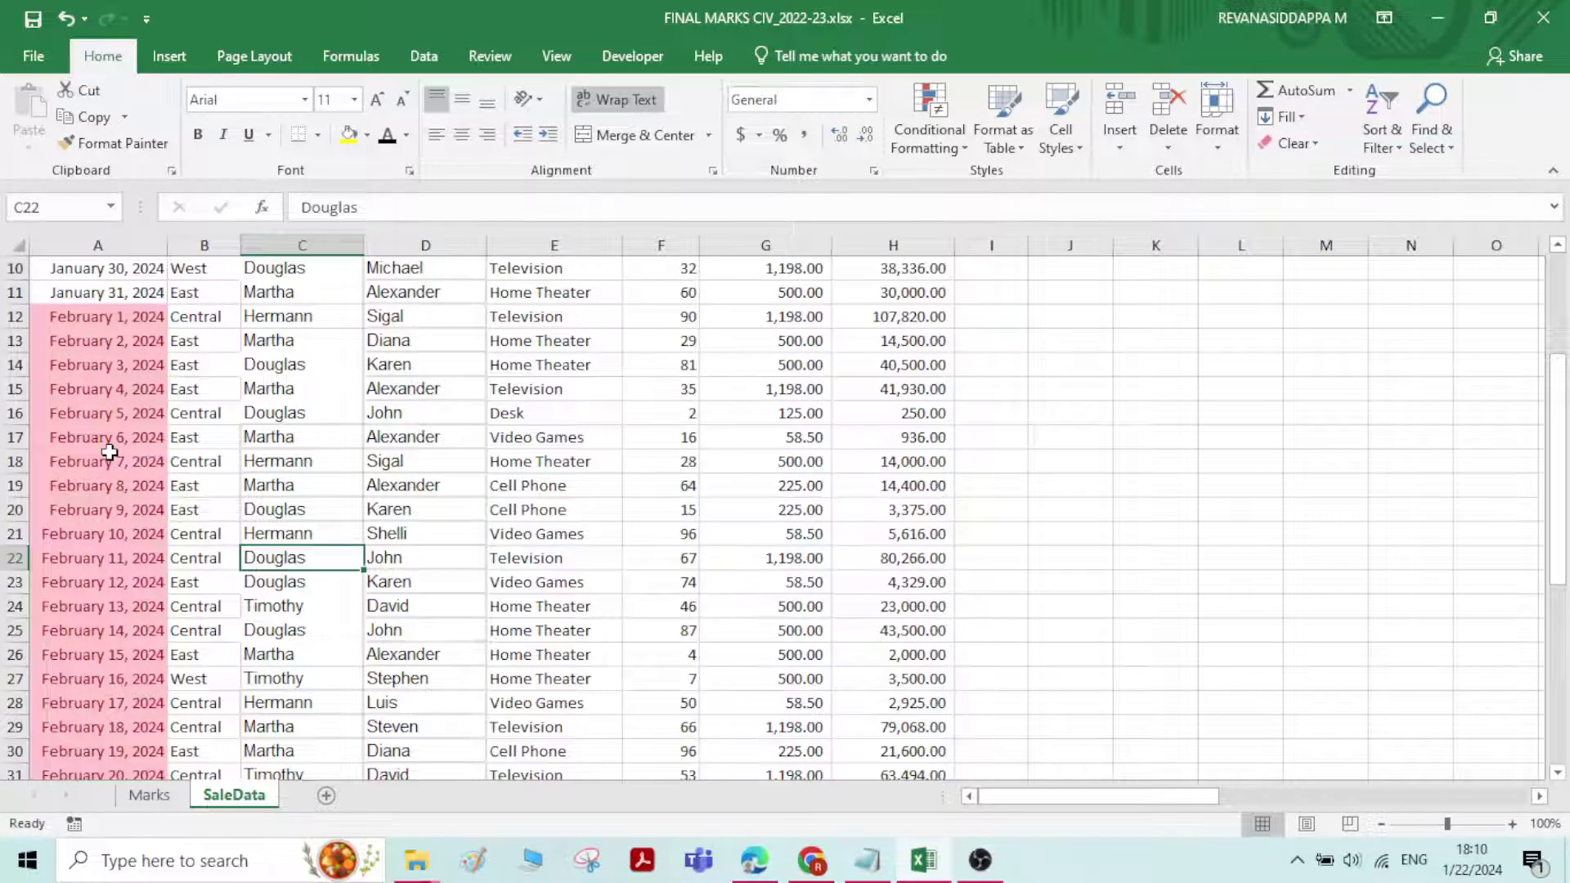
{"action": "scroll", "coordinate": [109, 452], "scroll_direction": "down", "scroll_amount": 1}
{"action": "scroll", "coordinate": [110, 452], "scroll_direction": "down", "scroll_amount": 1}
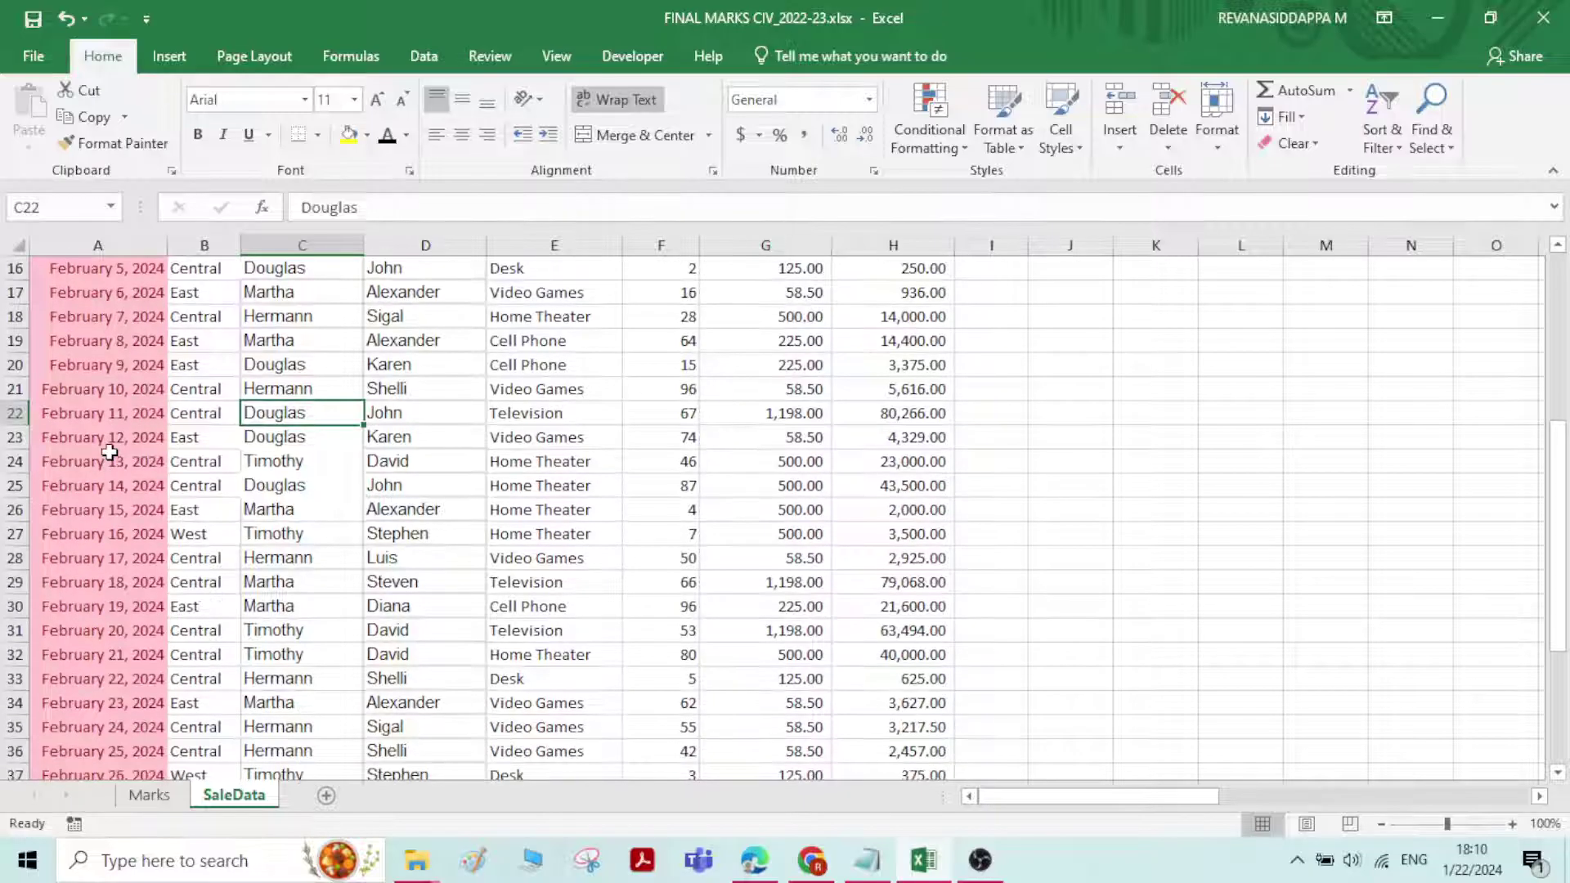
{"action": "scroll", "coordinate": [109, 453], "scroll_direction": "down", "scroll_amount": 3}
{"action": "scroll", "coordinate": [109, 452], "scroll_direction": "up", "scroll_amount": 8}
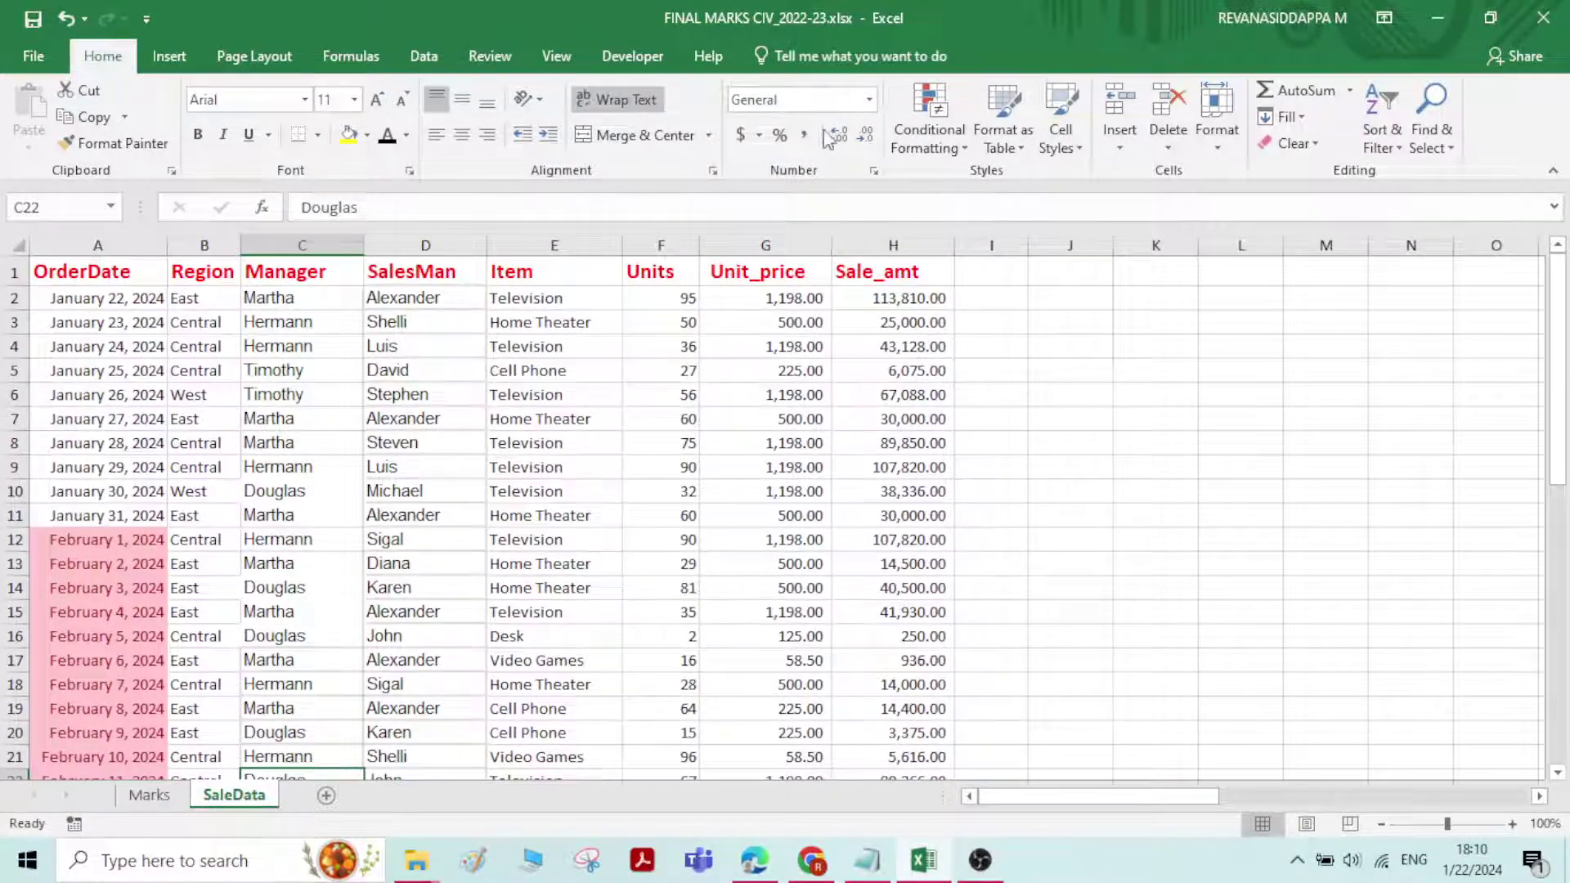
Locate the Duplicate Values highlight rule and look over the Manager column for repeated entries
{"action": "left_click", "coordinate": [949, 144]}
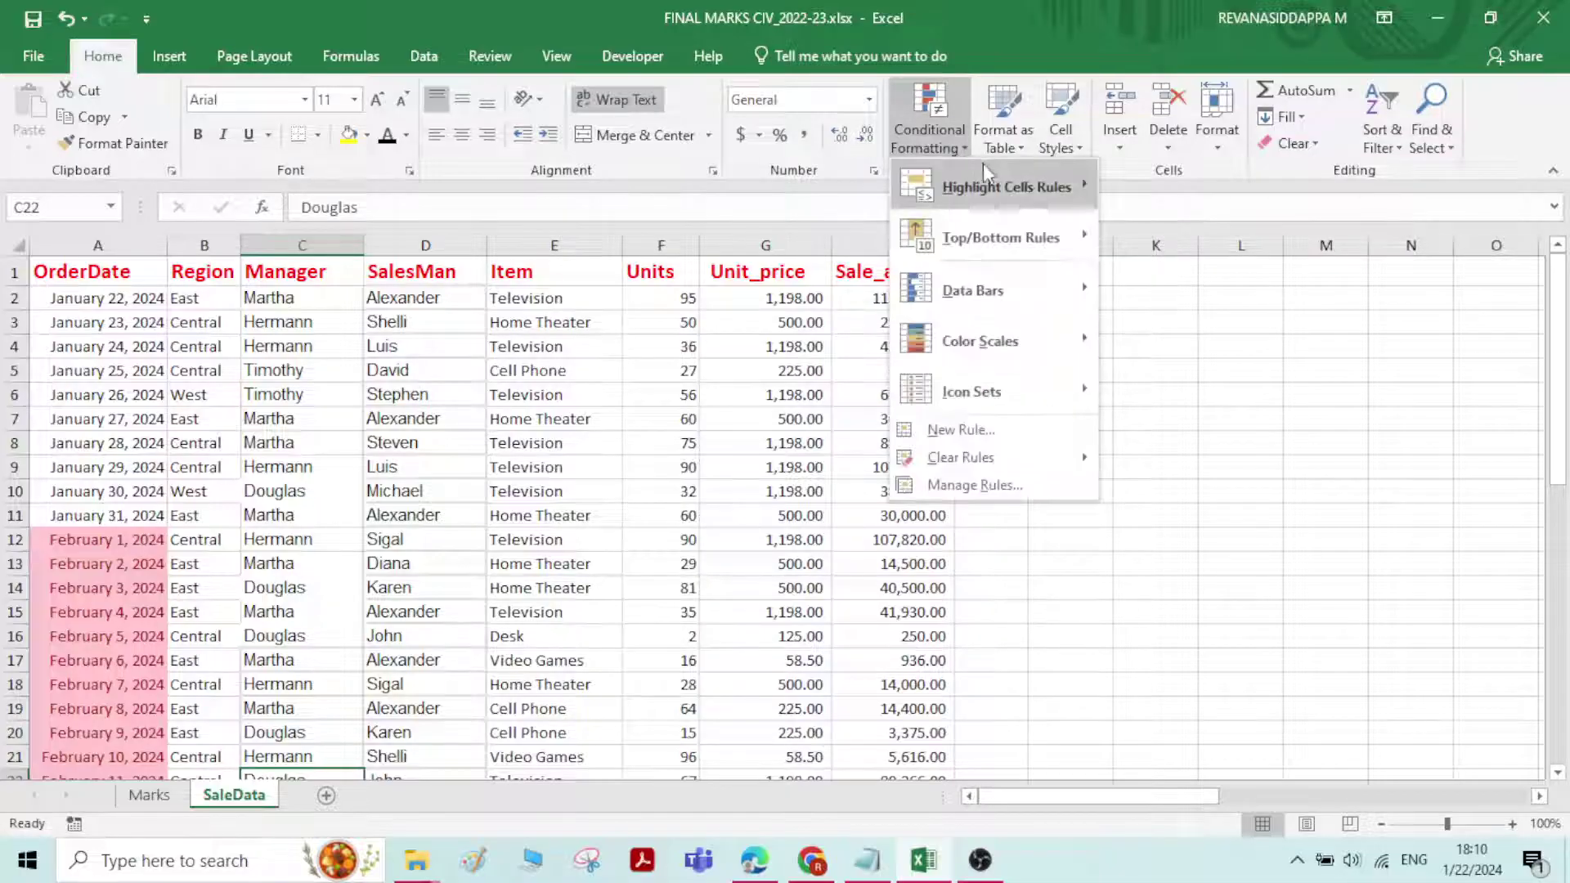
{"action": "mouse_move", "coordinate": [1075, 179]}
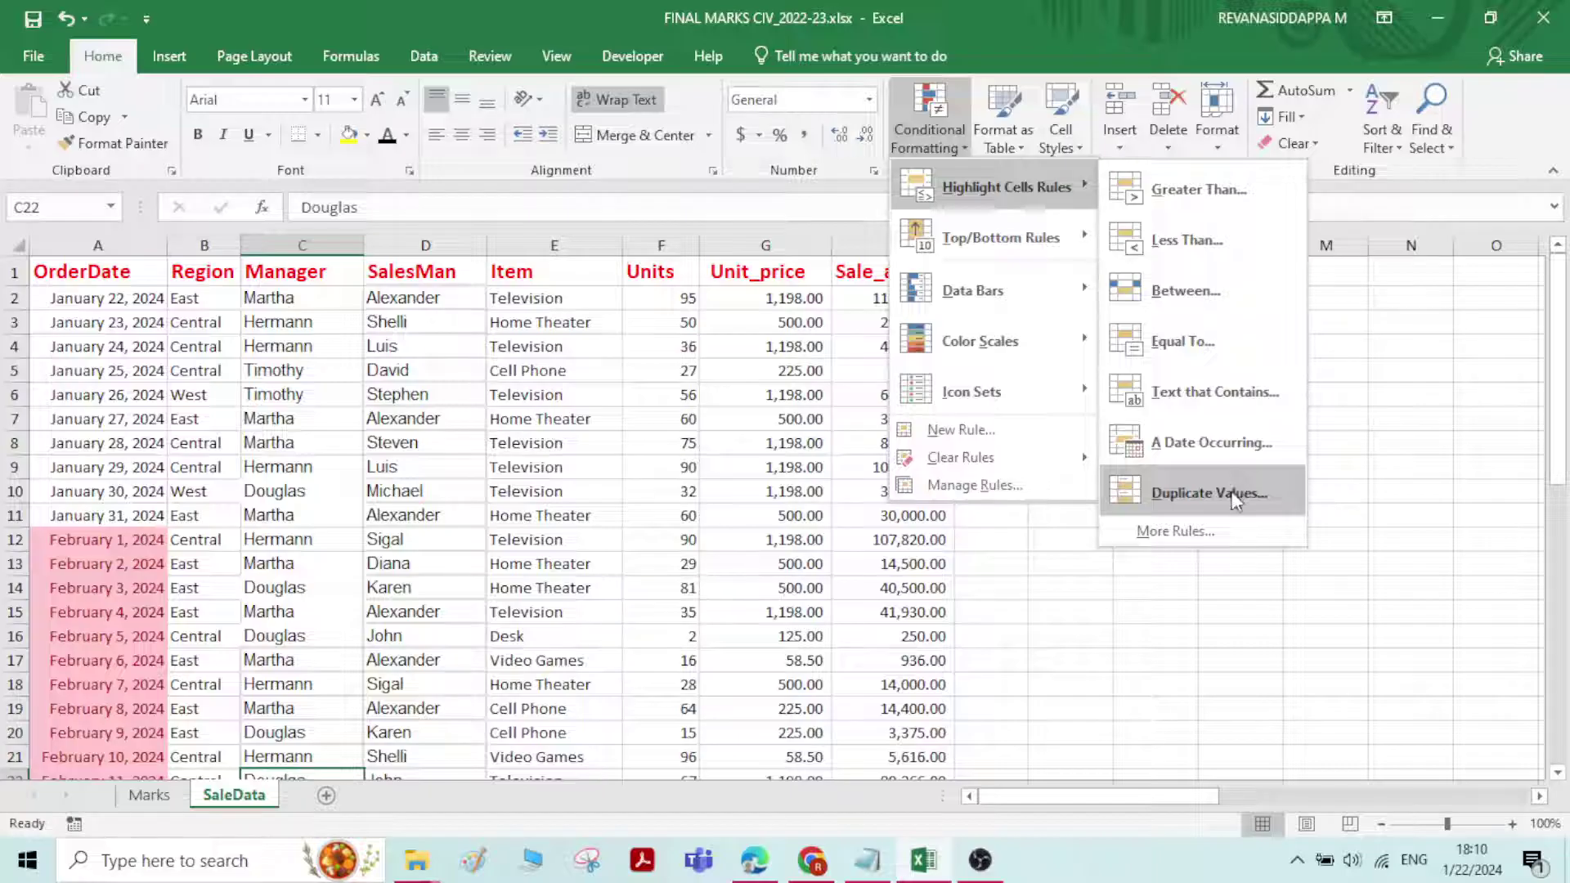
{"action": "left_click", "coordinate": [1128, 603]}
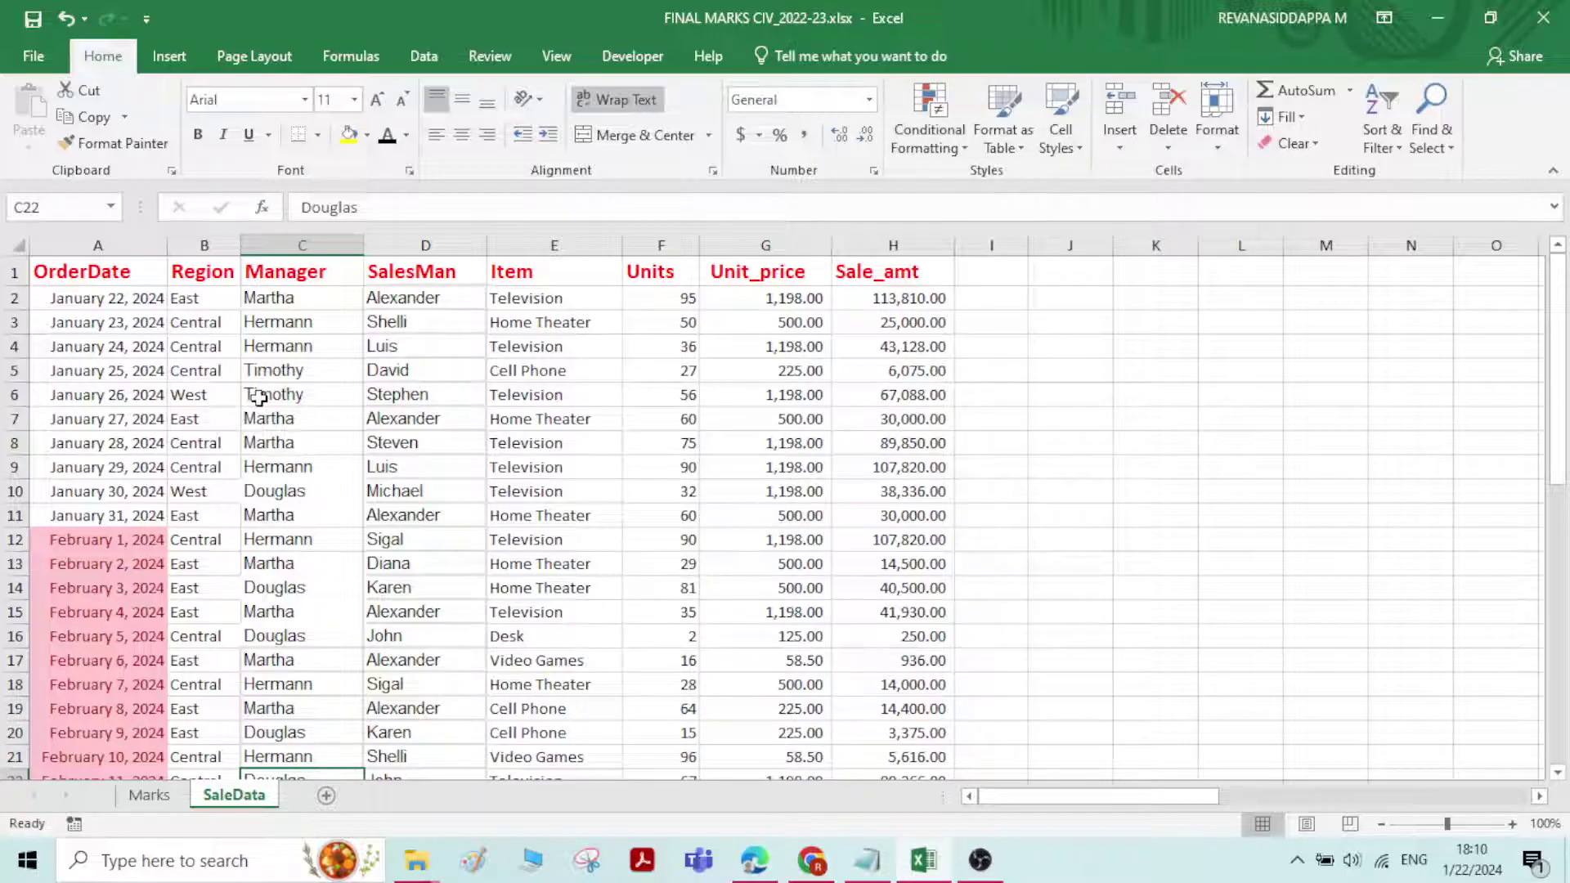
{"action": "left_click", "coordinate": [292, 397]}
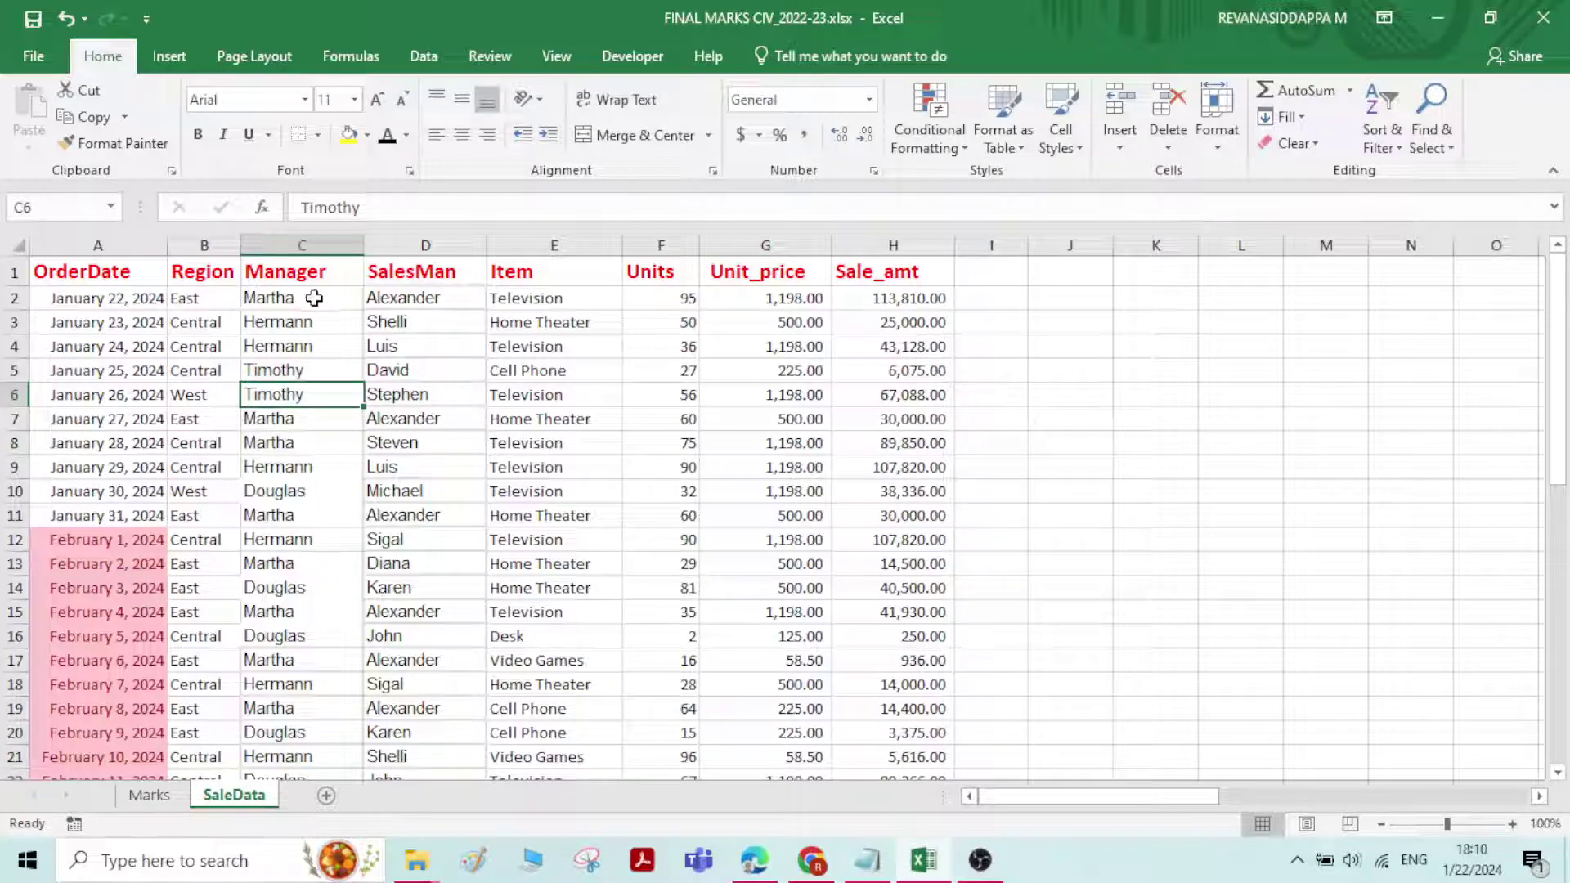
{"action": "left_click", "coordinate": [314, 300]}
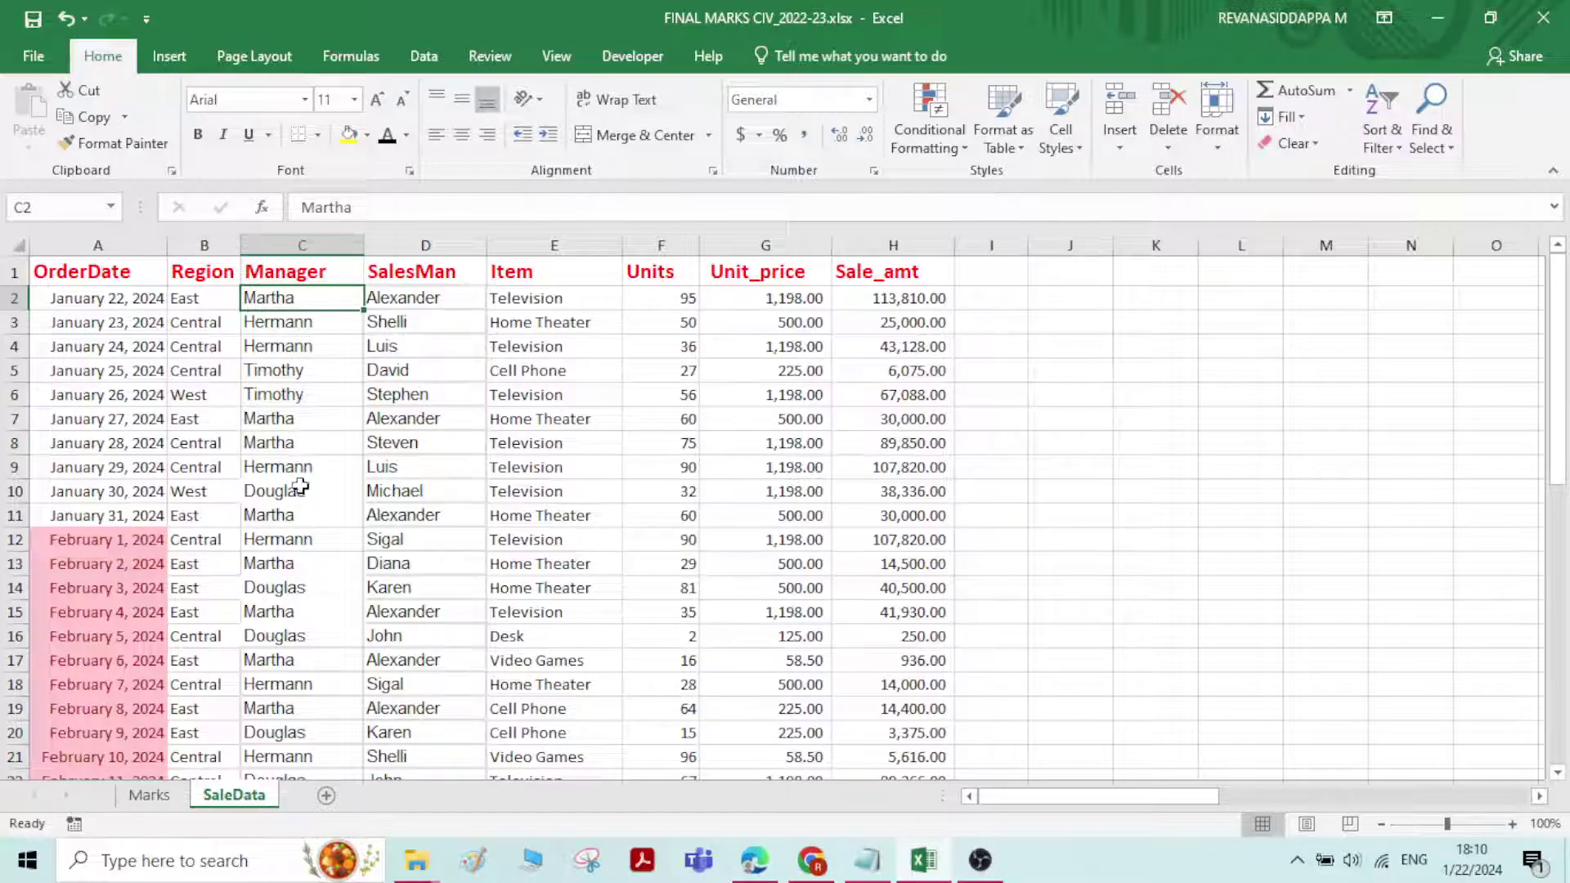
{"action": "scroll", "coordinate": [297, 532], "scroll_direction": "down", "scroll_amount": 1}
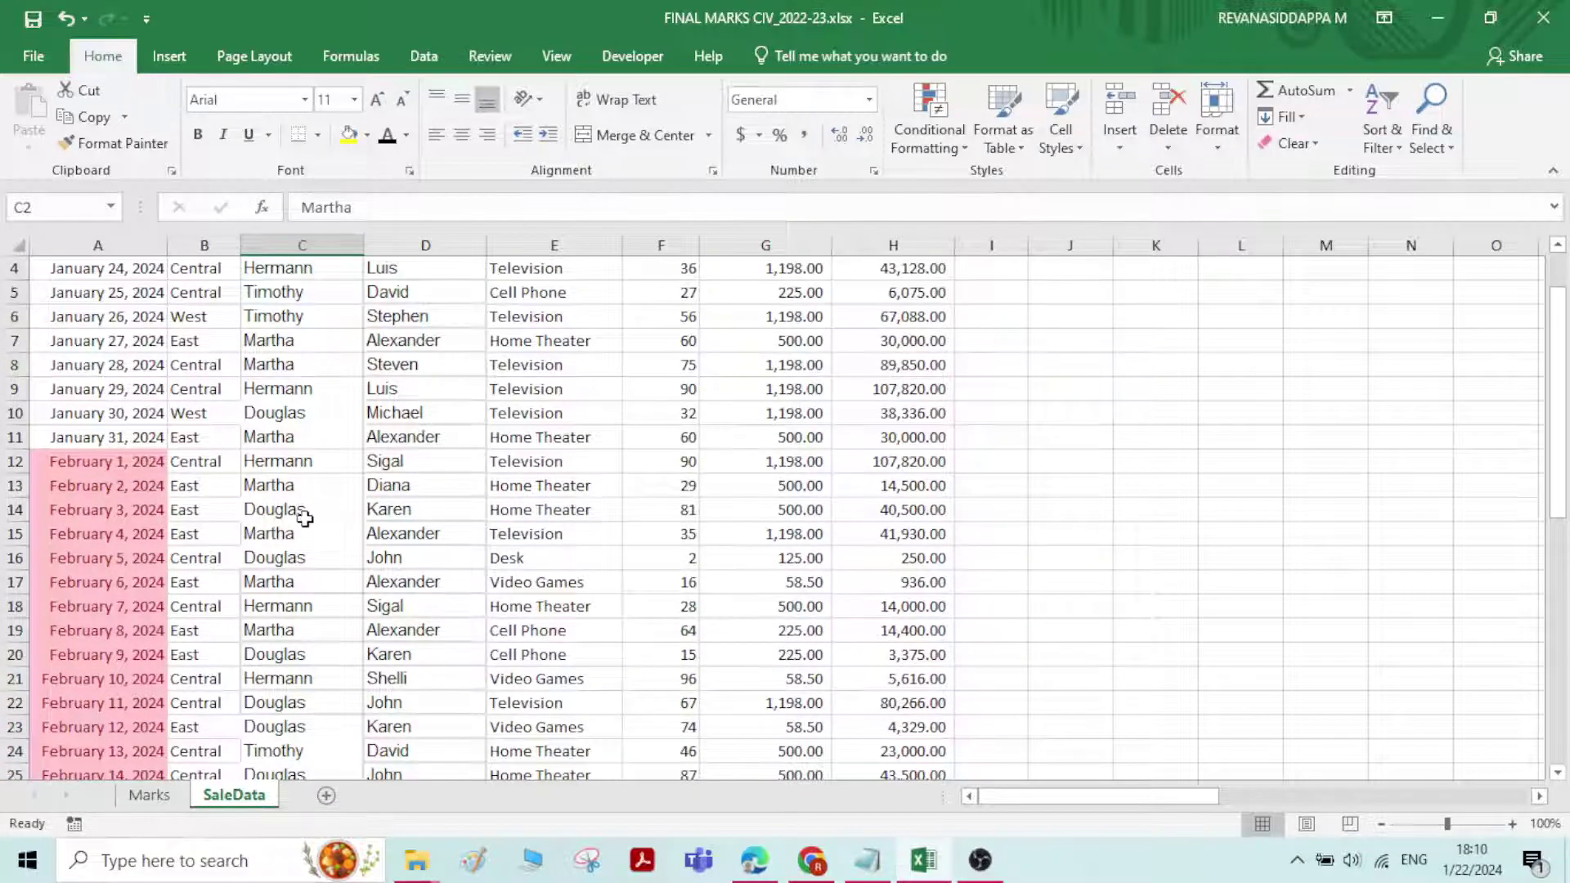
{"action": "scroll", "coordinate": [301, 493], "scroll_direction": "up", "scroll_amount": 1}
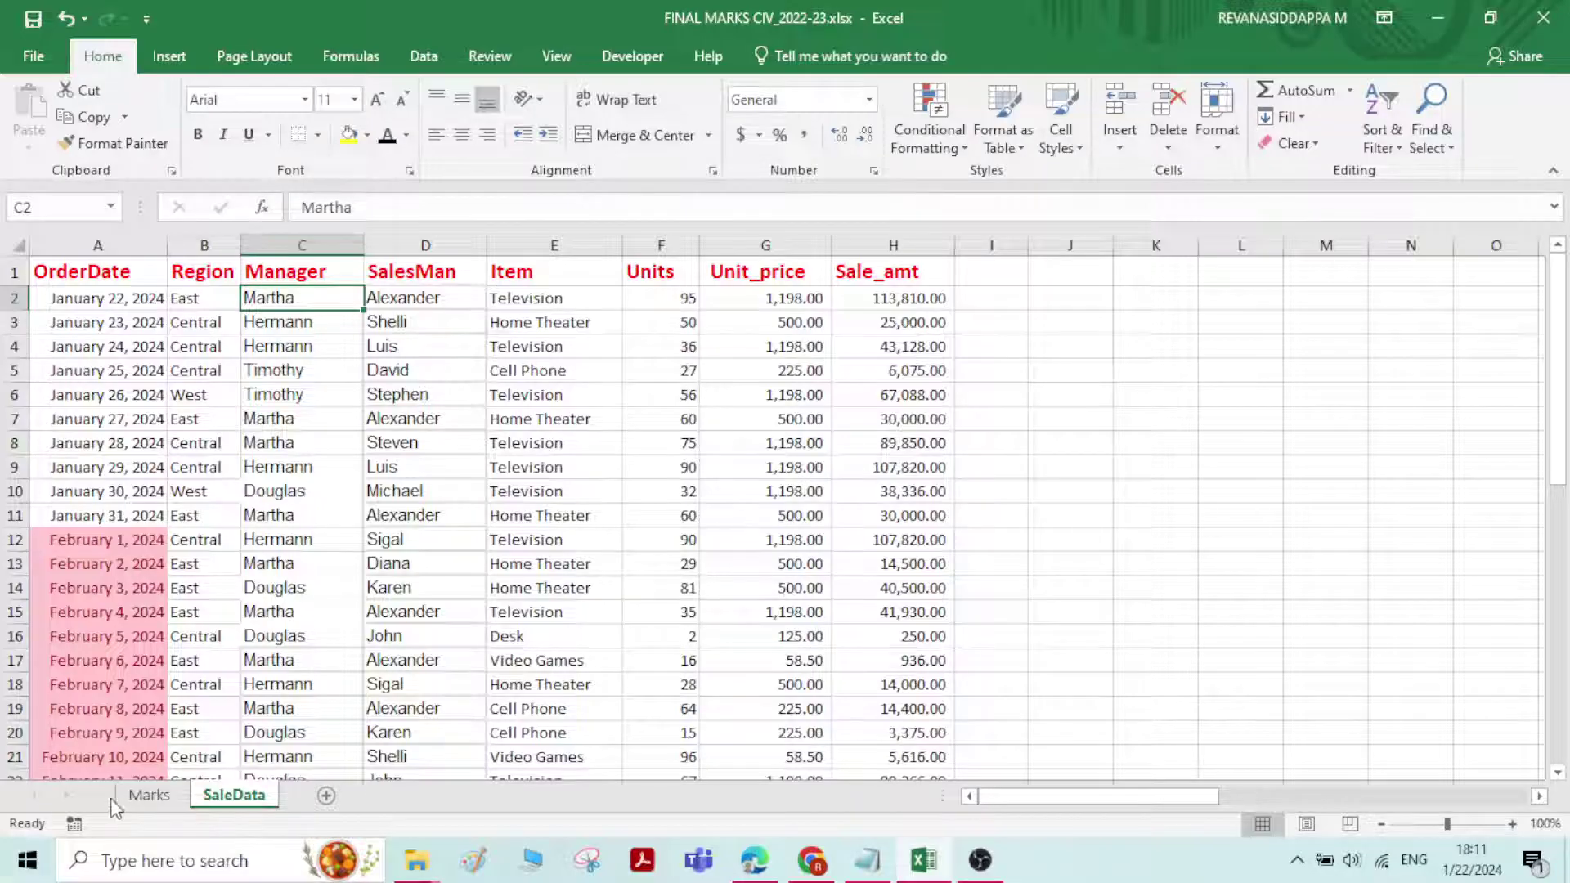
Switch to the Marks sheet and look over the marks in the IA 2 column
{"action": "left_click", "coordinate": [149, 795]}
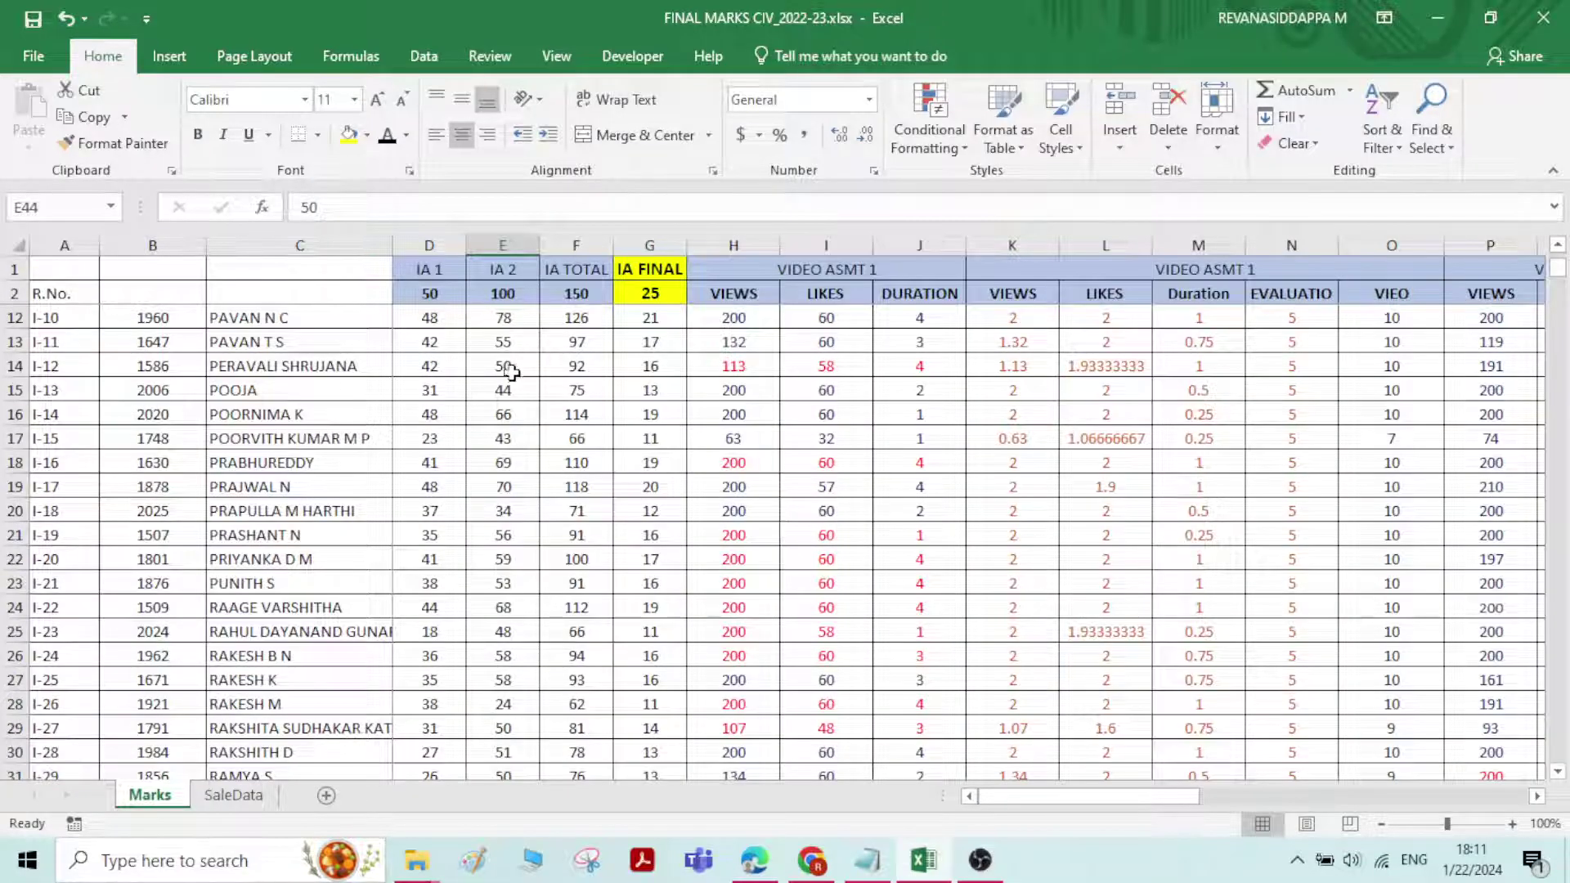
{"action": "left_click", "coordinate": [515, 489]}
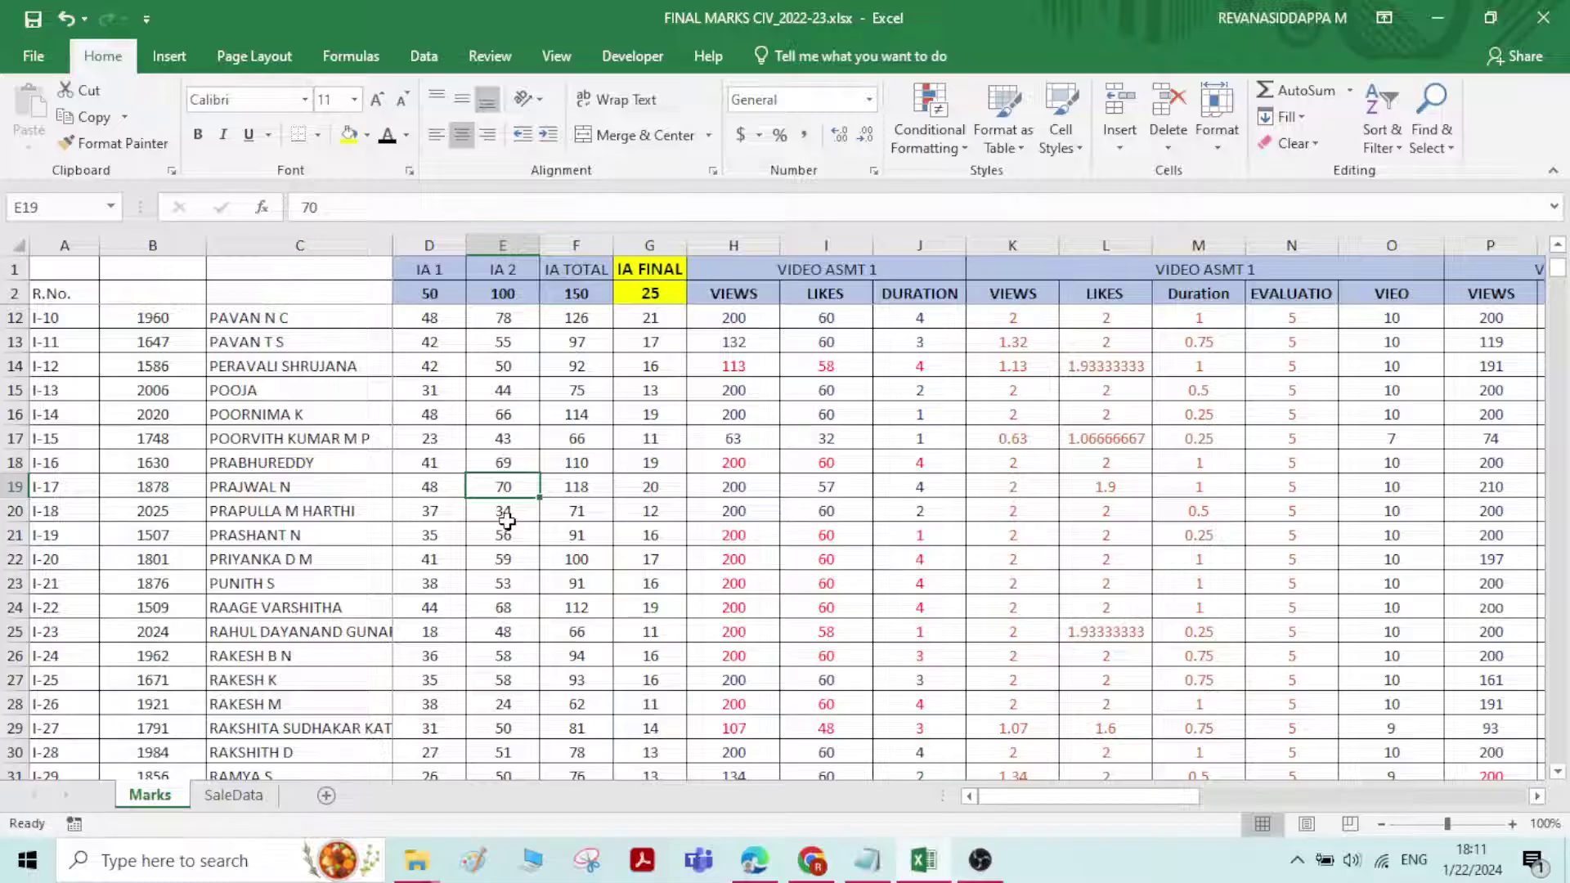
{"action": "left_click", "coordinate": [511, 368]}
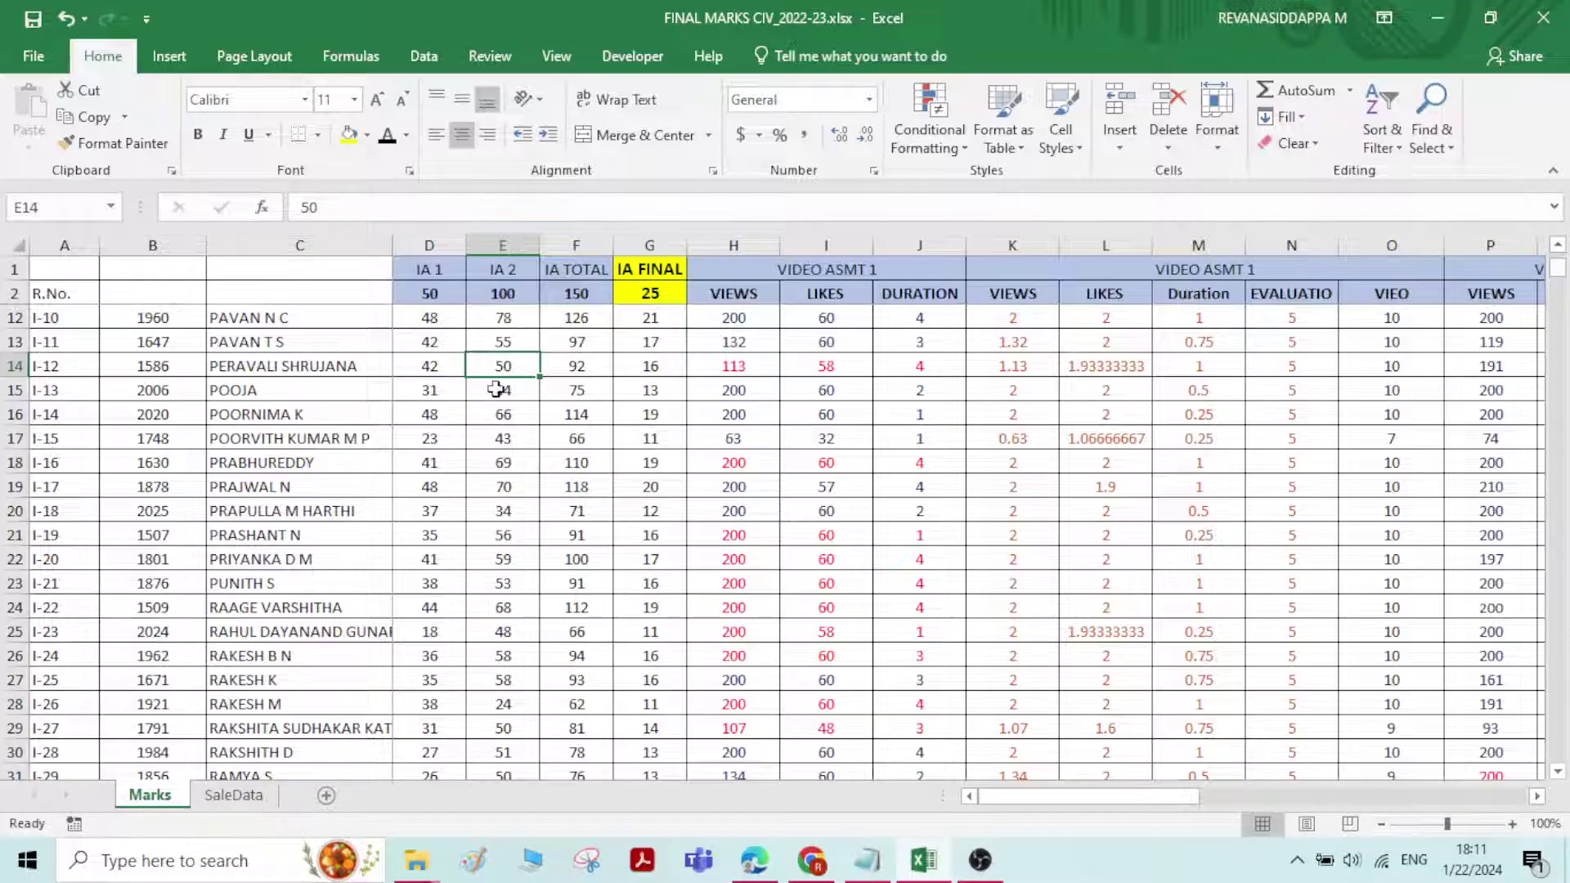
Highlight the duplicate IA 2 marks in E3:E31 using Light Red Fill with Dark Red Text
{"action": "scroll", "coordinate": [512, 344], "scroll_direction": "up", "scroll_amount": 3}
{"action": "left_click_drag", "start_coordinate": [503, 319], "coordinate": [529, 733]}
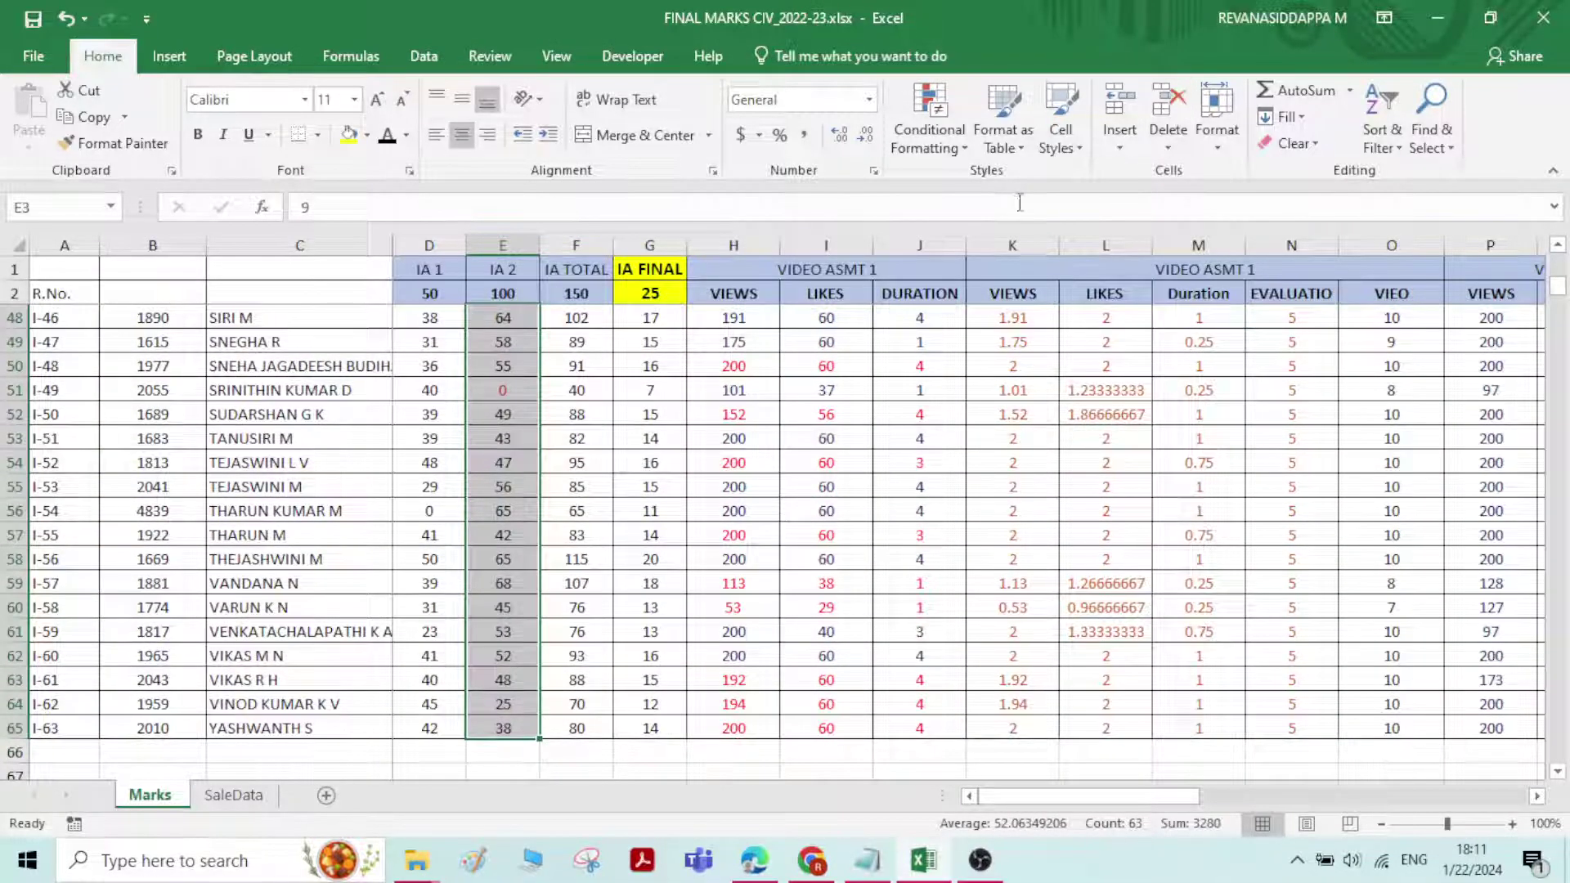
{"action": "scroll", "coordinate": [495, 434], "scroll_direction": "up", "scroll_amount": 15}
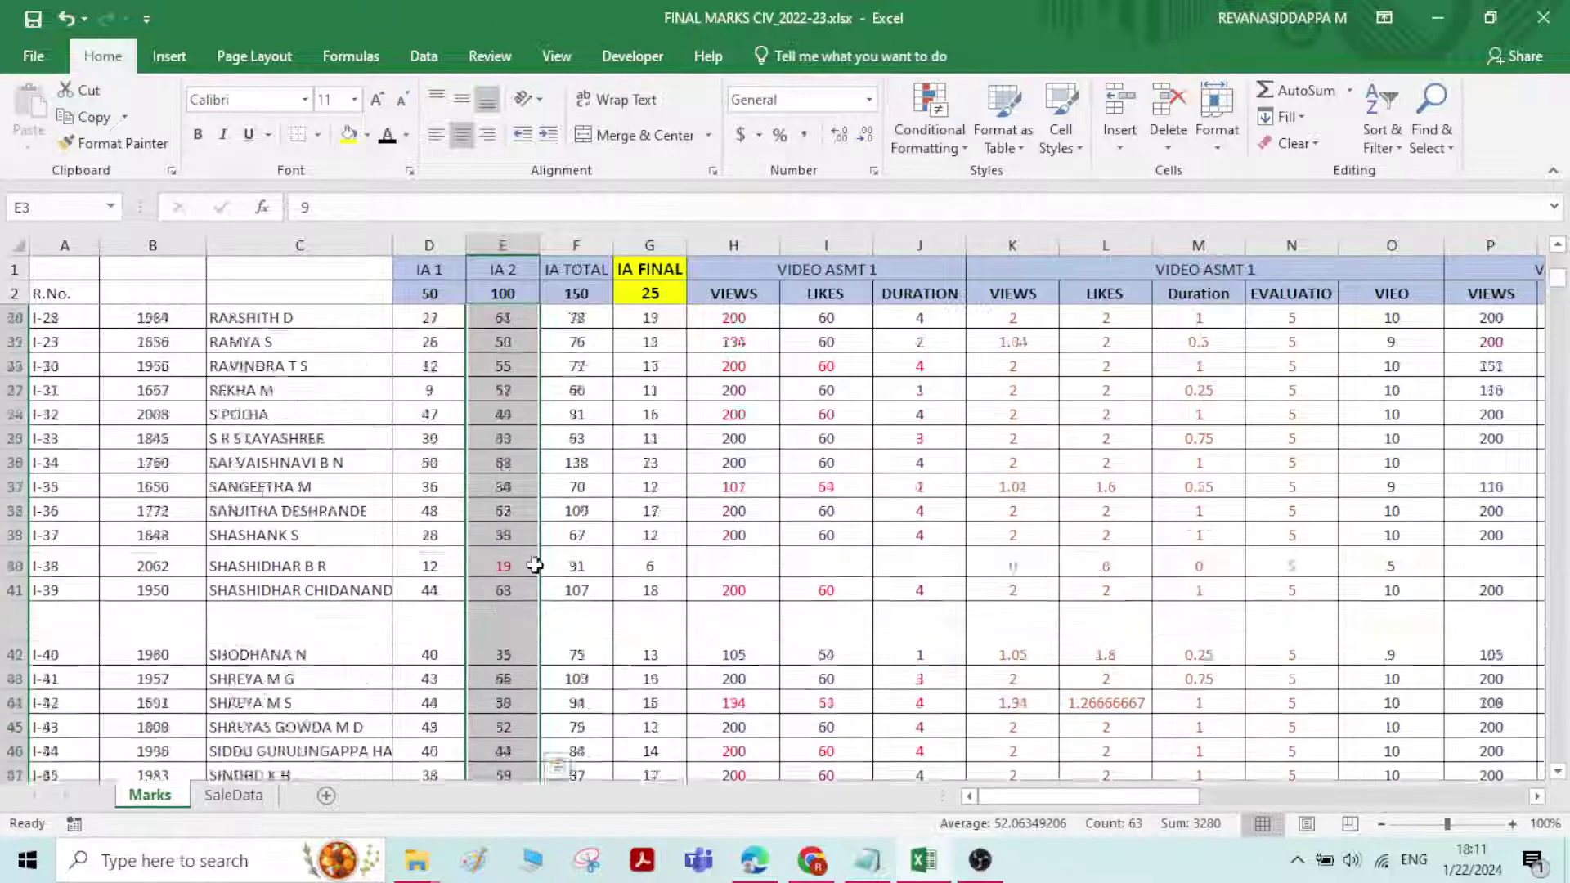
{"action": "left_click", "coordinate": [517, 327]}
{"action": "left_click_drag", "start_coordinate": [517, 327], "coordinate": [521, 625]}
{"action": "left_click", "coordinate": [922, 119]}
{"action": "mouse_move", "coordinate": [1030, 187]}
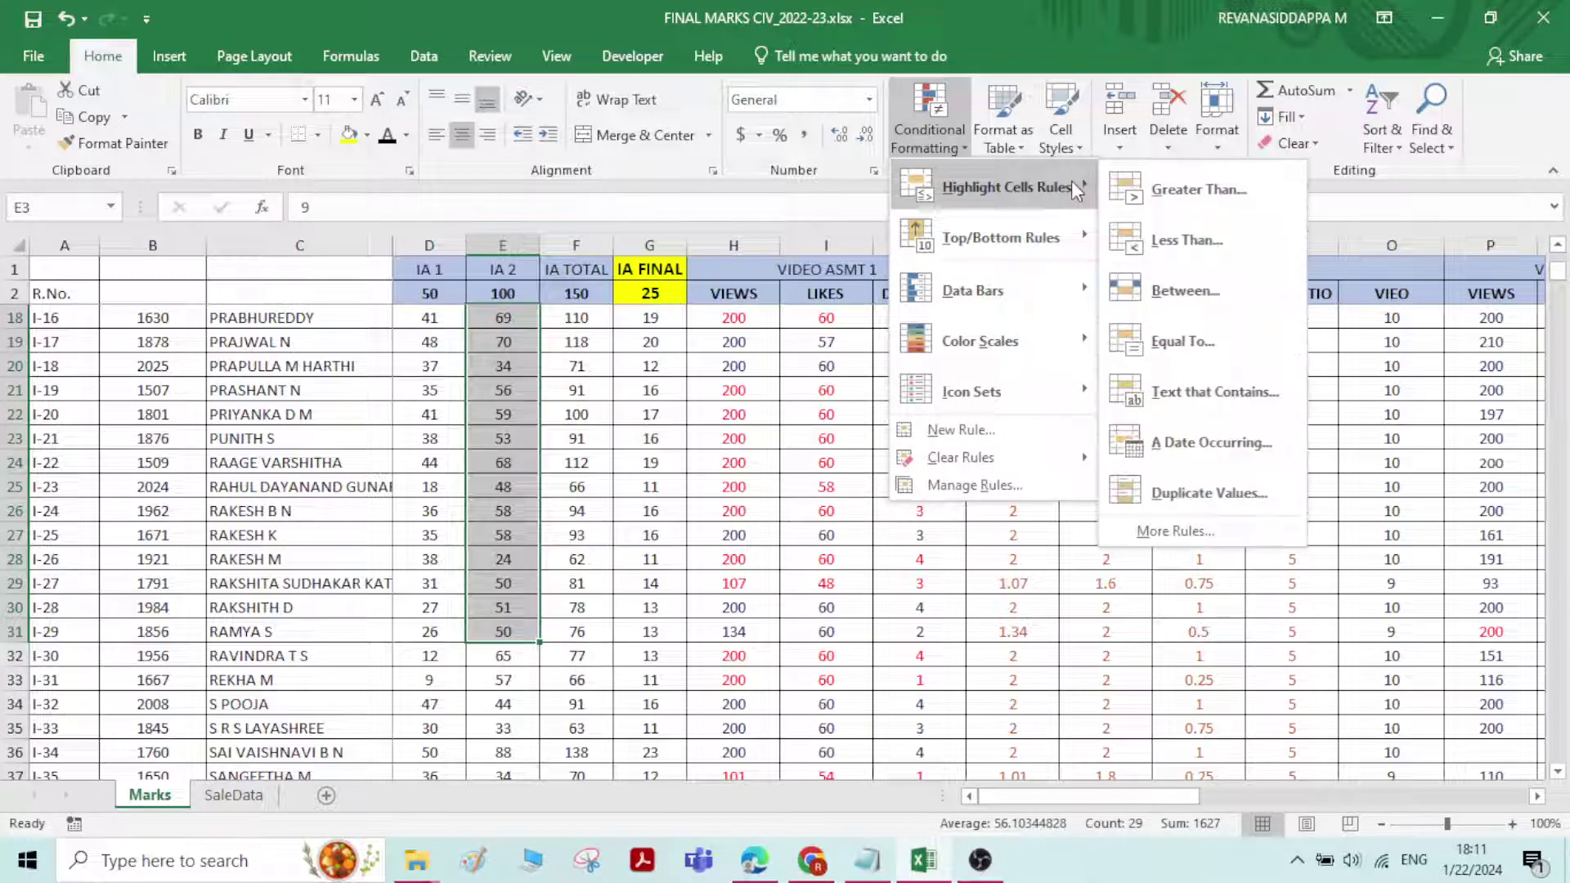
{"action": "left_click", "coordinate": [1202, 493]}
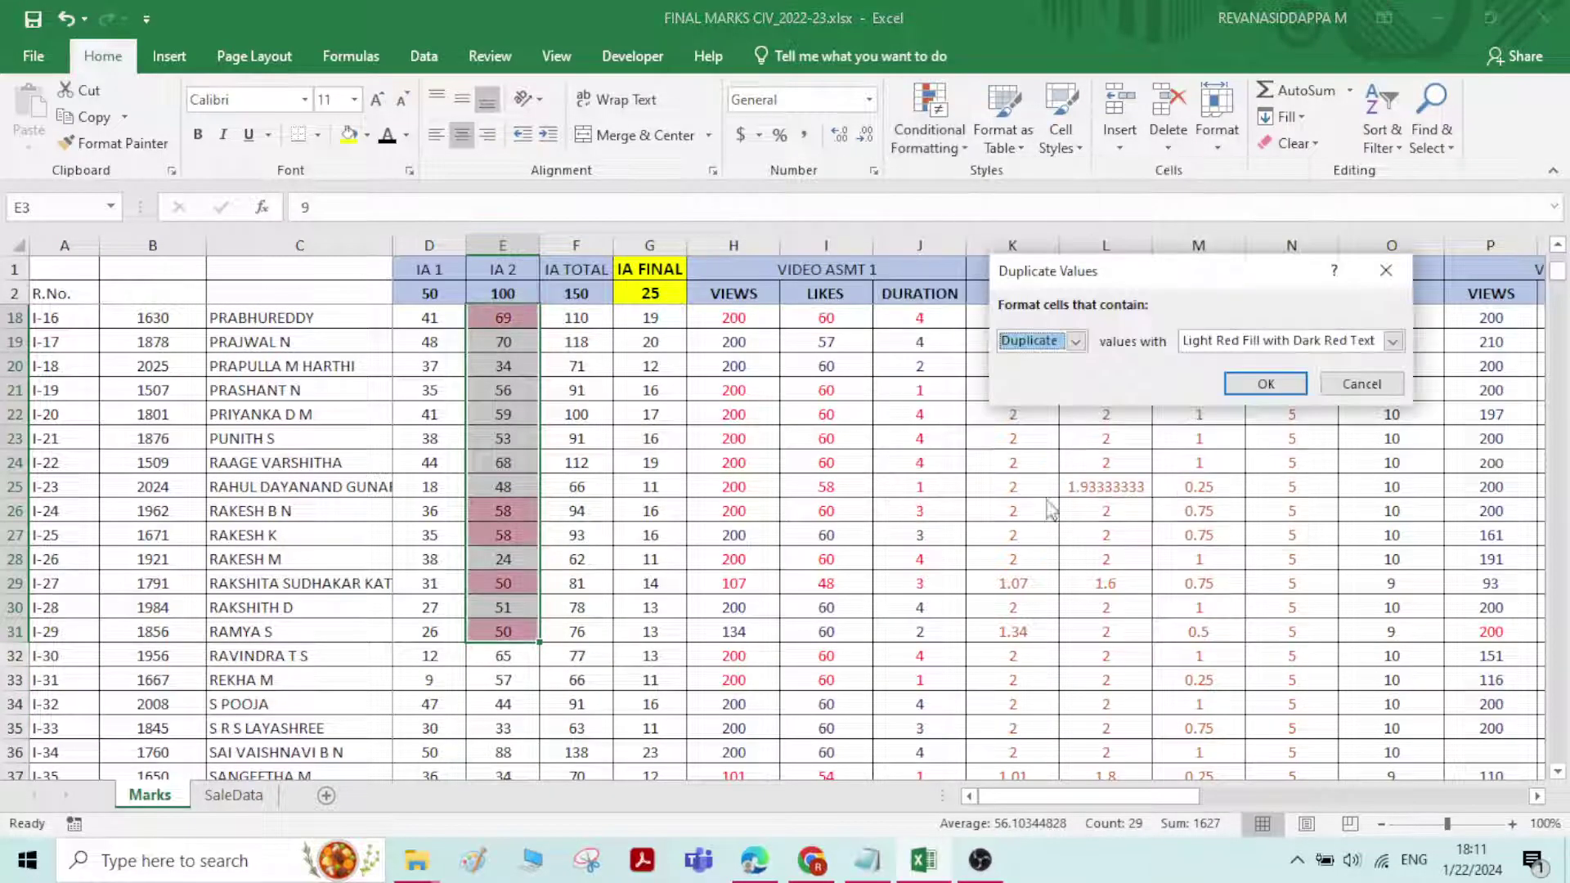
{"action": "left_click", "coordinate": [1265, 384]}
Examine the marks highlighted by the Duplicate Values rule in the IA 2 column, comparing the repeated values
{"action": "scroll", "coordinate": [502, 445], "scroll_direction": "up", "scroll_amount": 5}
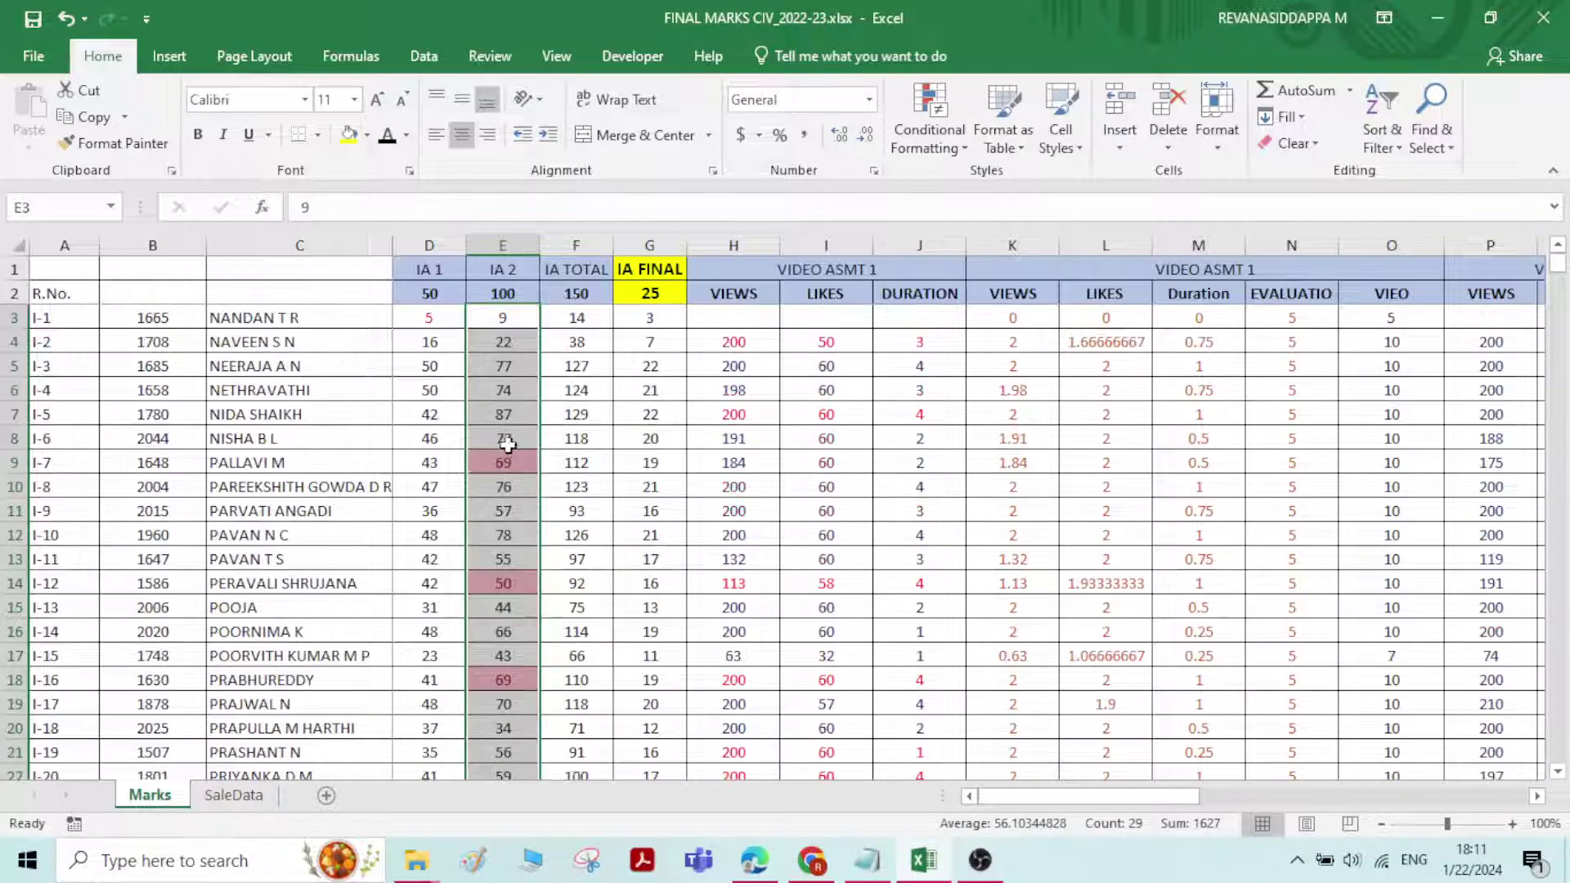
{"action": "left_click", "coordinate": [503, 462]}
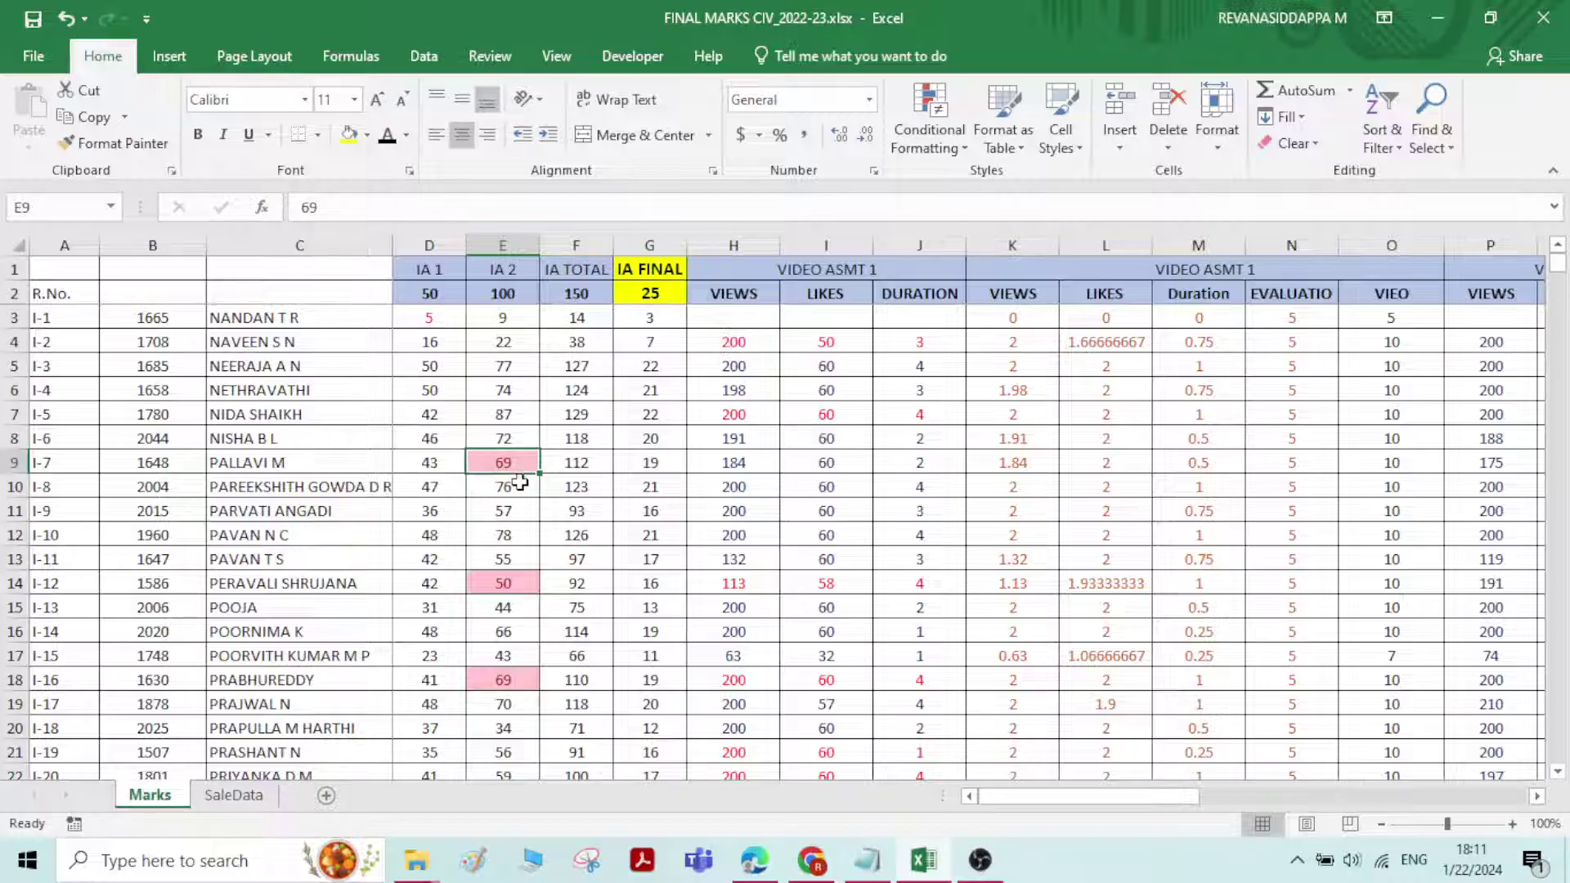
{"action": "scroll", "coordinate": [520, 482], "scroll_direction": "down", "scroll_amount": 3}
{"action": "left_click", "coordinate": [512, 463]}
{"action": "left_click", "coordinate": [520, 368]}
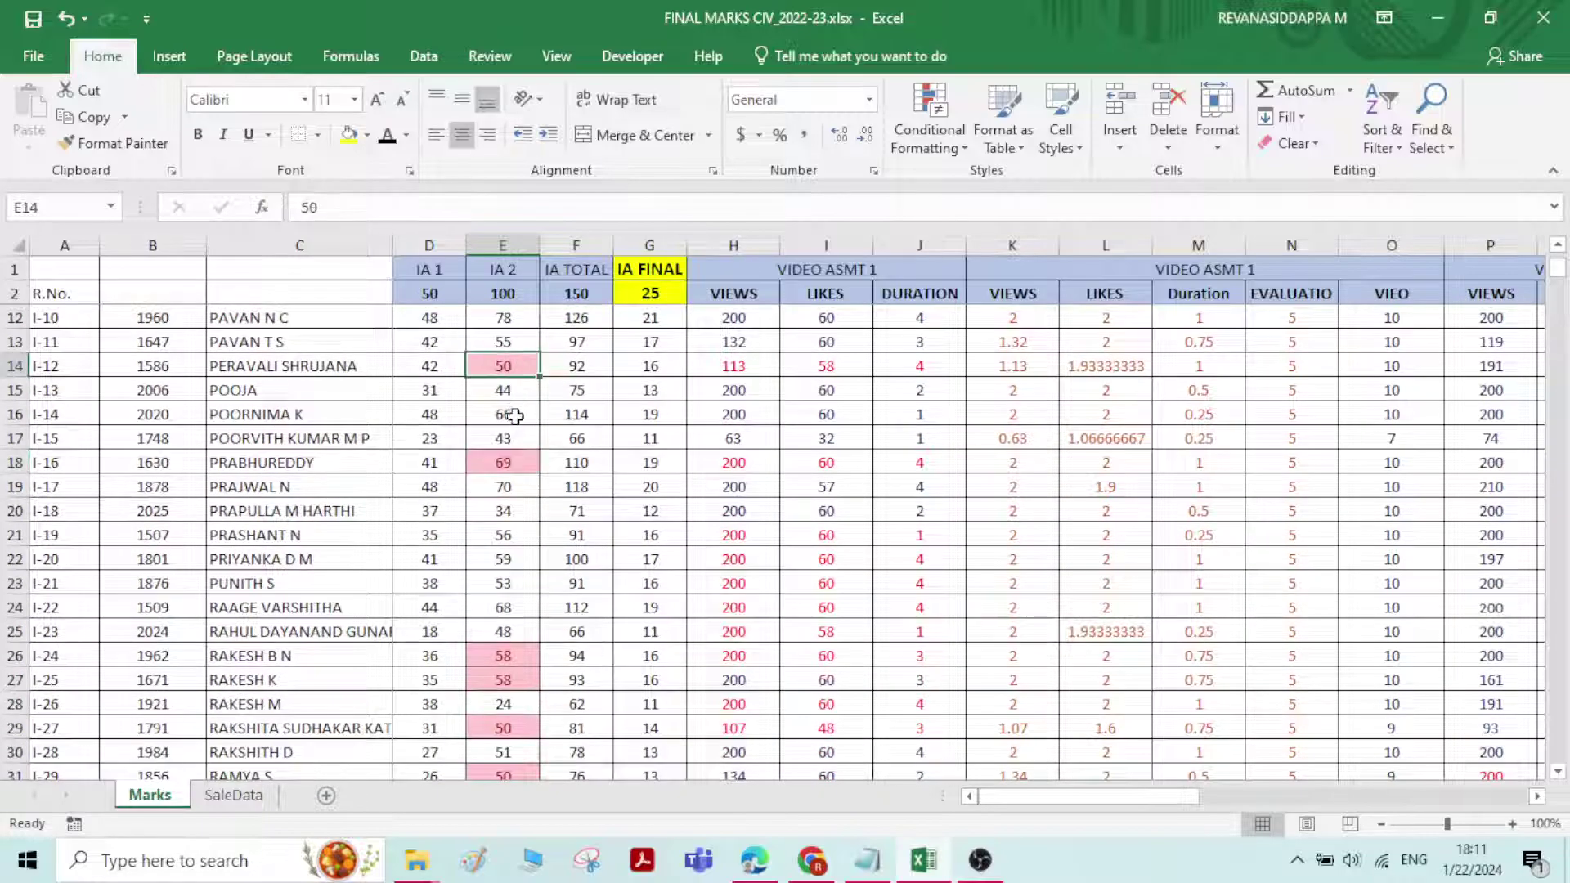
{"action": "scroll", "coordinate": [514, 416], "scroll_direction": "down", "scroll_amount": 2}
{"action": "left_click", "coordinate": [513, 584]}
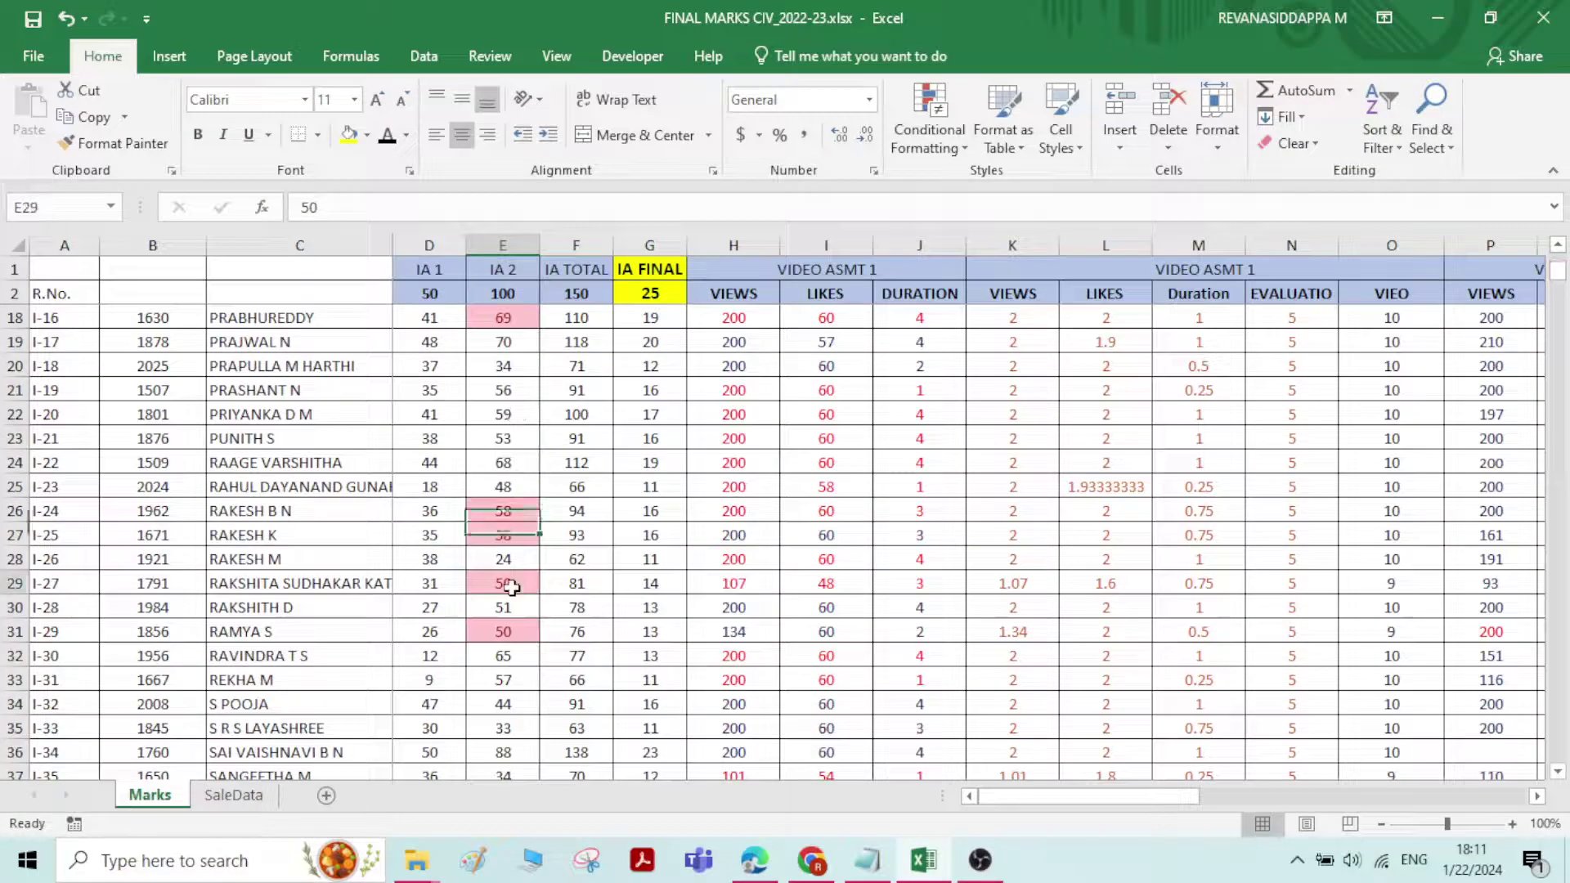
{"action": "left_click", "coordinate": [512, 638]}
{"action": "scroll", "coordinate": [497, 458], "scroll_direction": "up", "scroll_amount": 5}
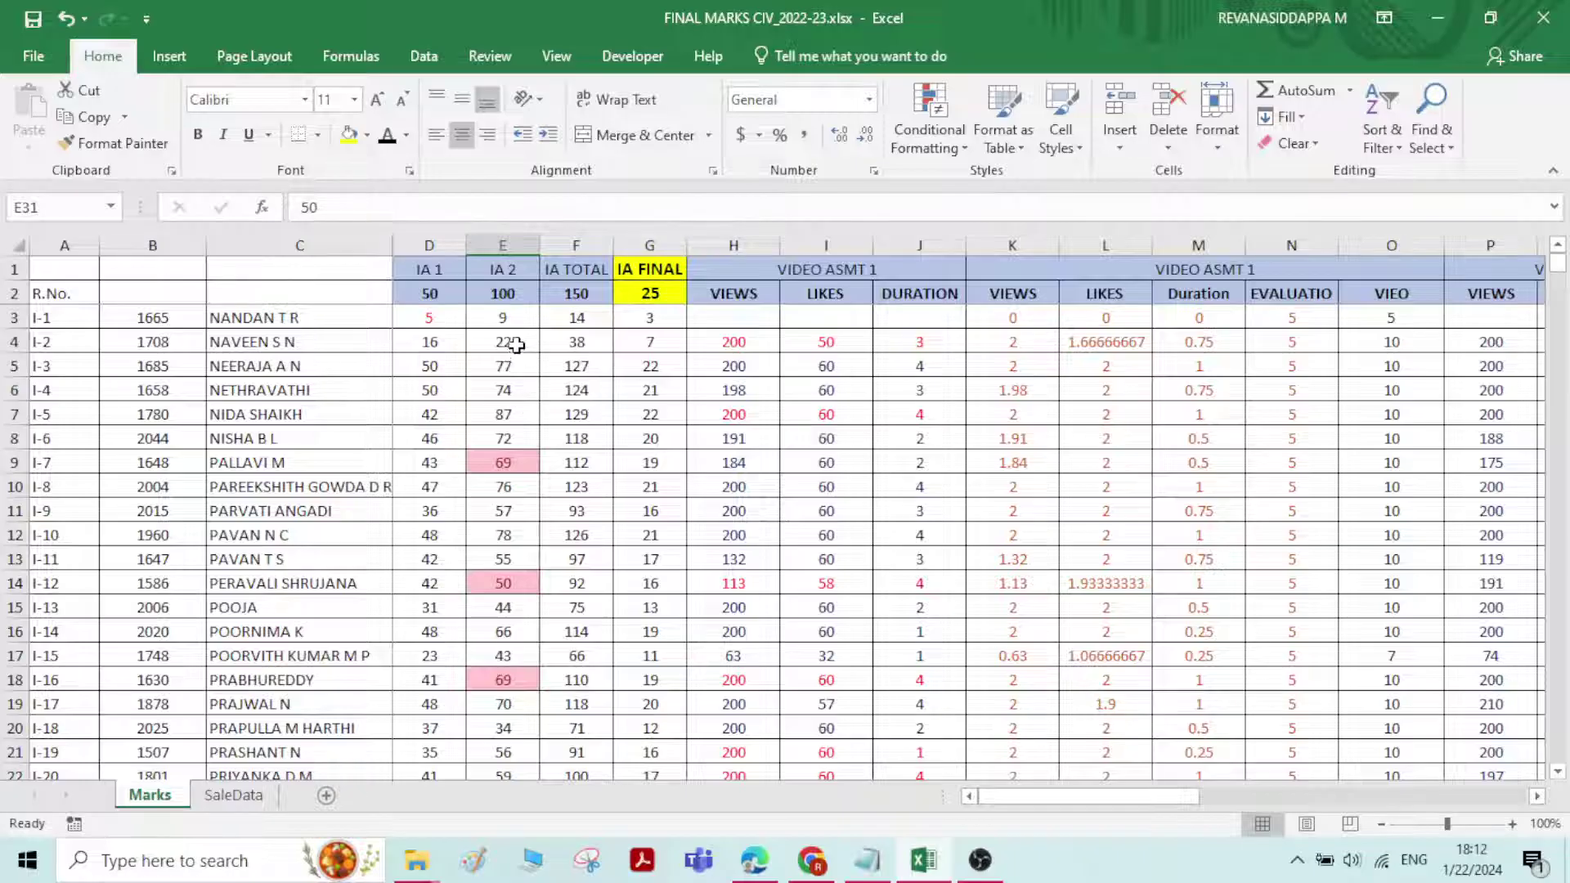
{"action": "left_click", "coordinate": [929, 135]}
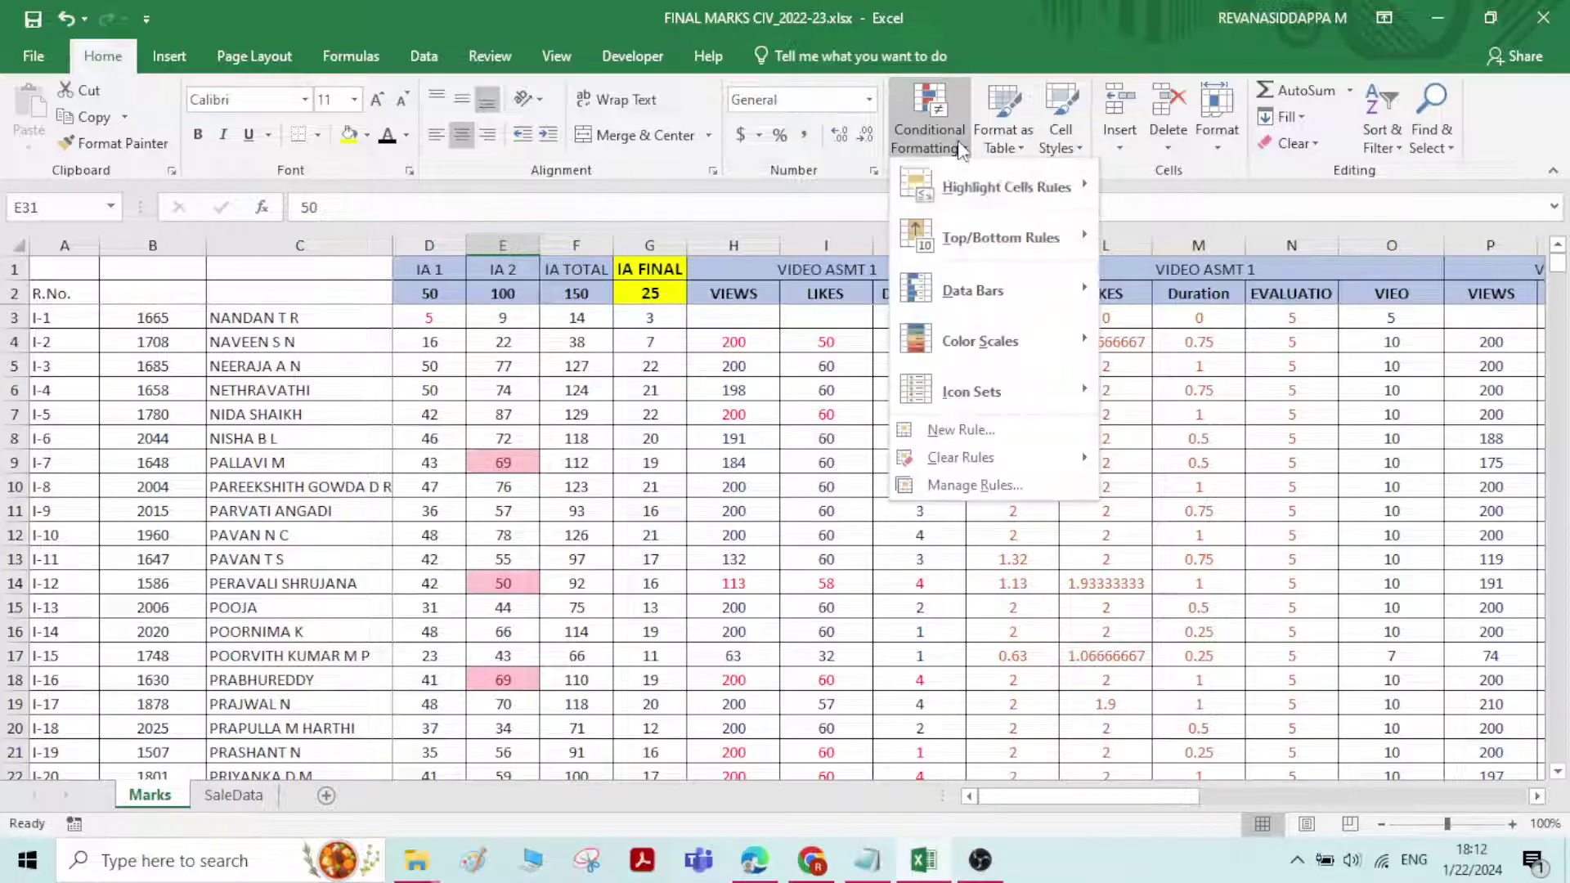
{"action": "mouse_move", "coordinate": [1067, 204]}
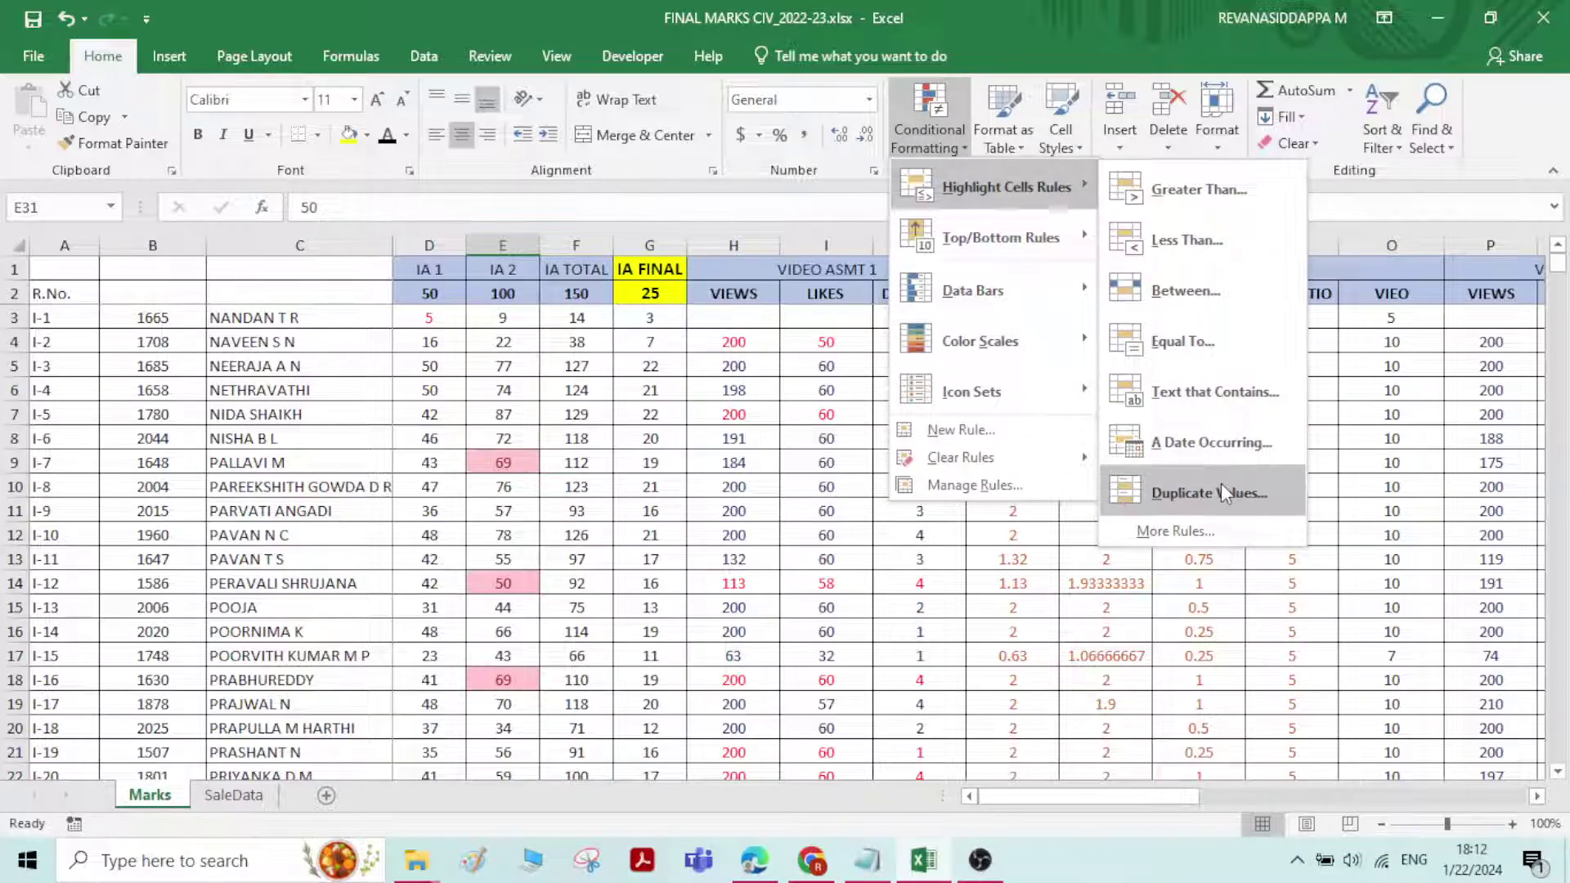
{"action": "key", "text": "Escape"}
{"action": "key", "text": "Escape"}
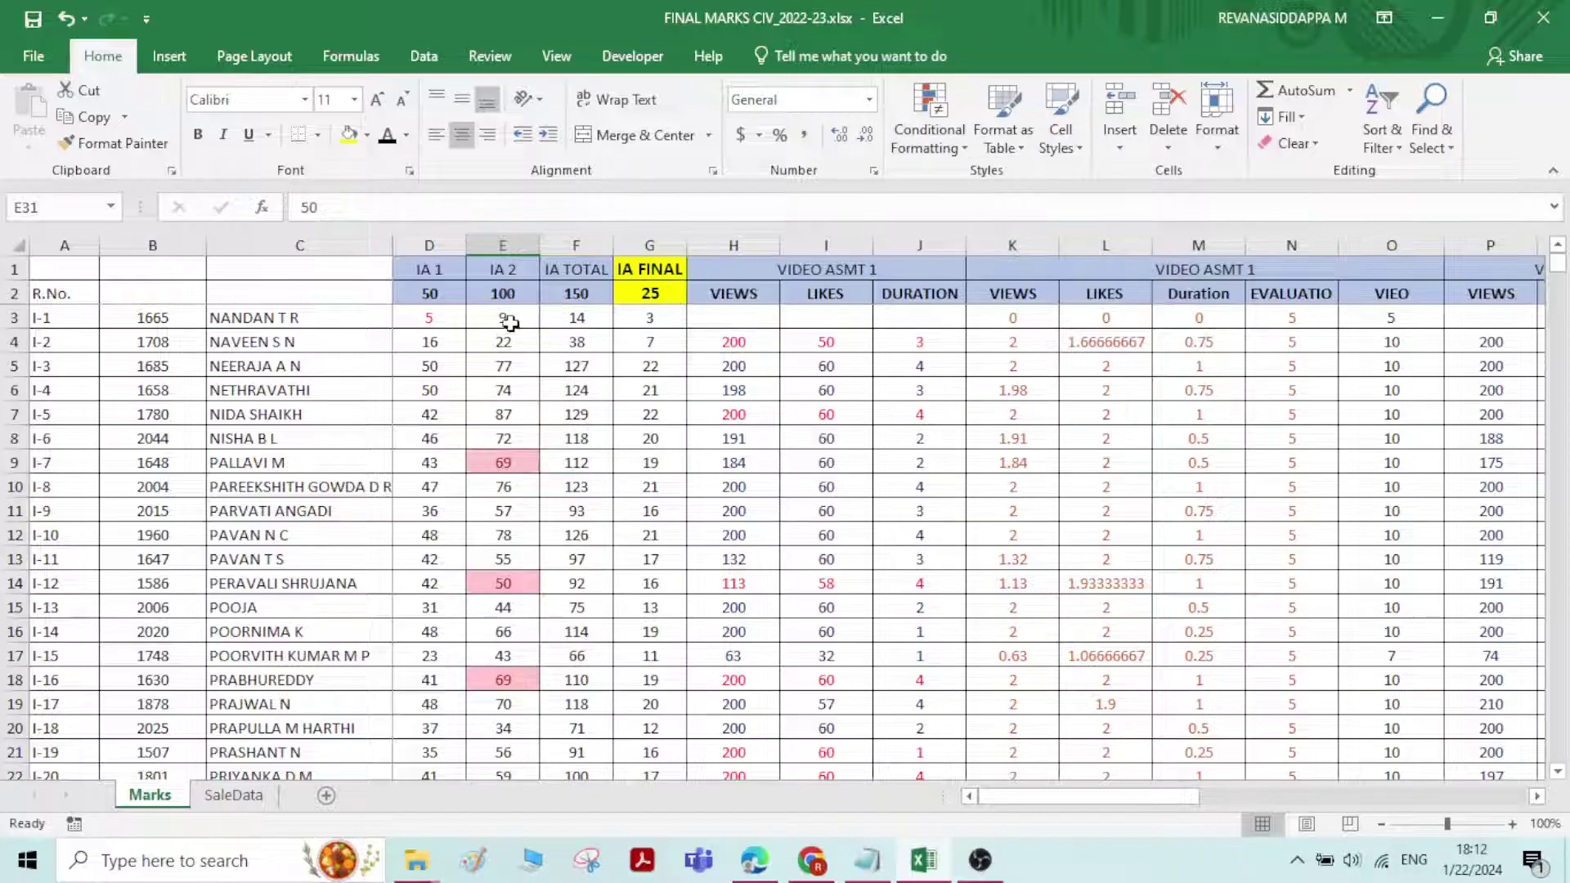
Clear the conditional formatting rules from the entire Marks sheet
{"action": "left_click_drag", "start_coordinate": [507, 320], "coordinate": [513, 349]}
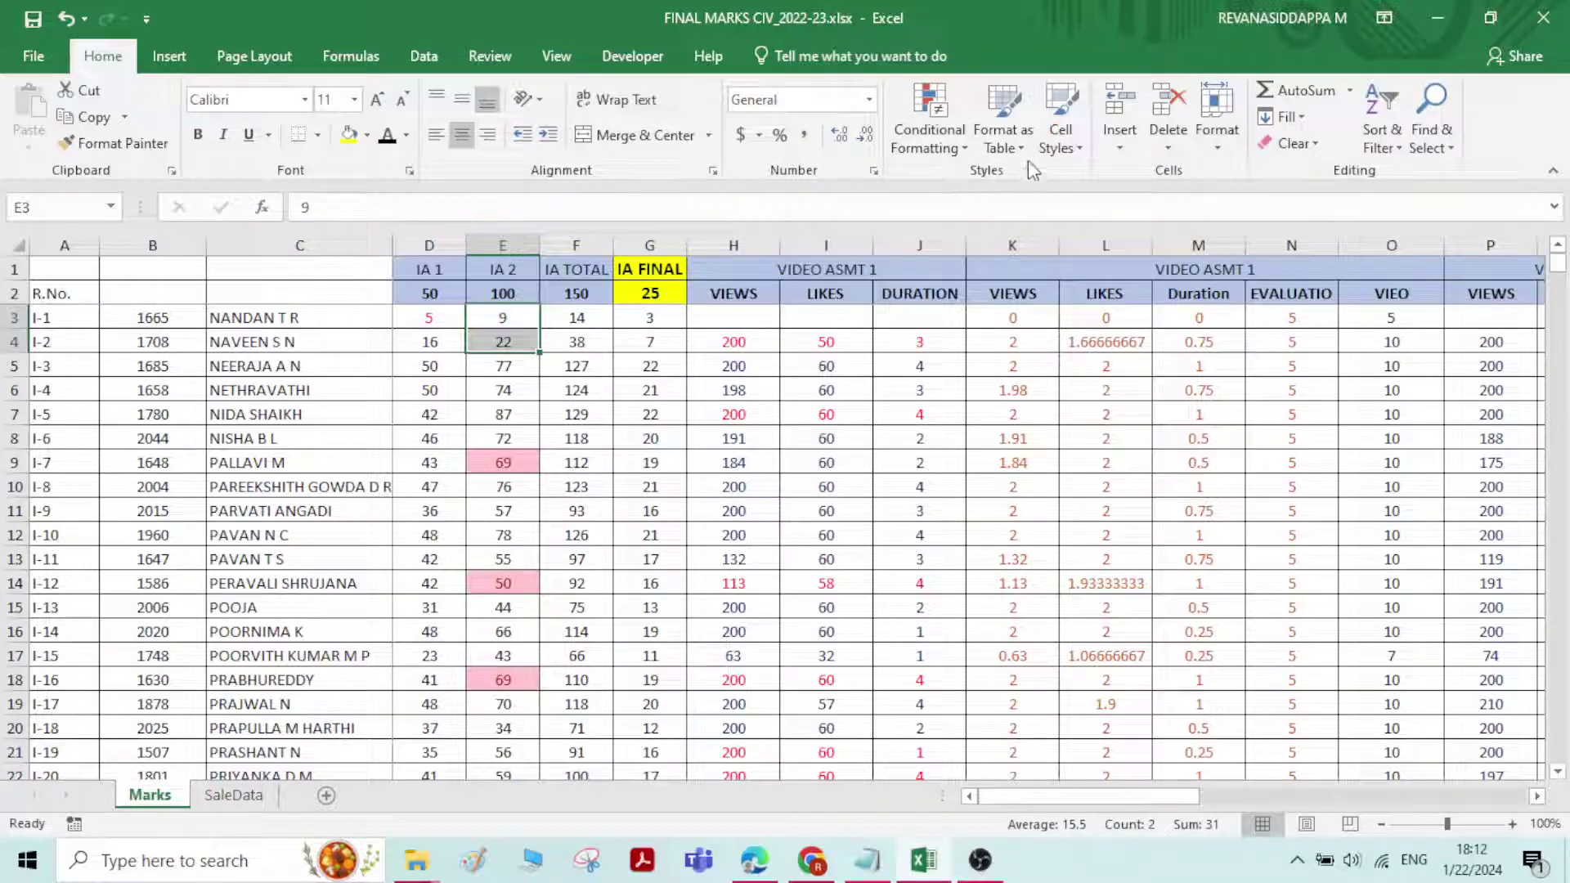
{"action": "left_click", "coordinate": [930, 137]}
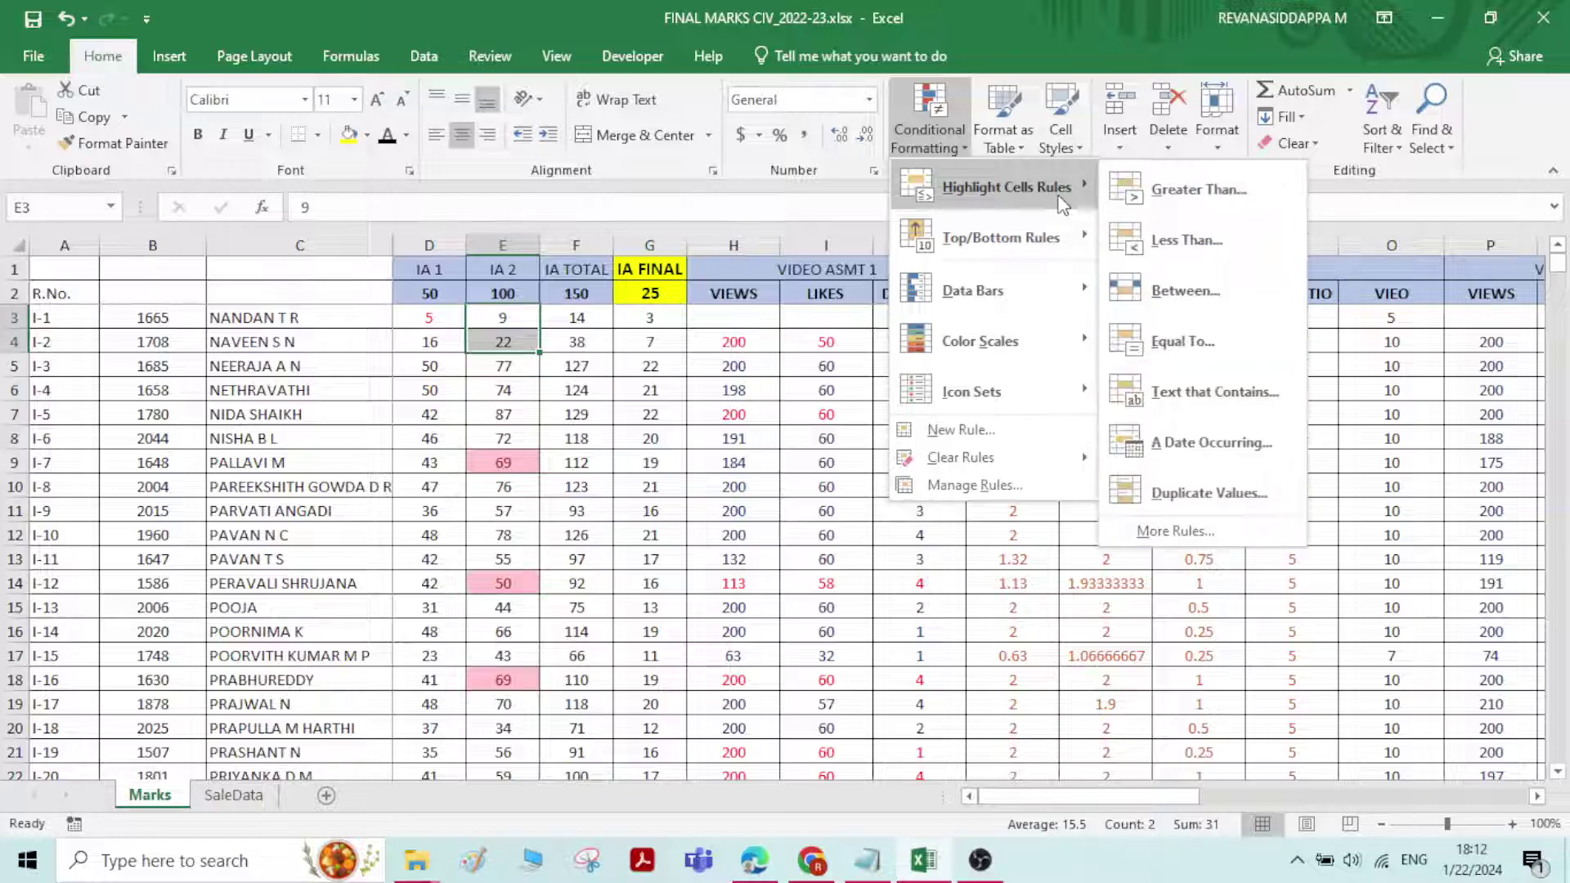
{"action": "left_click", "coordinate": [958, 132]}
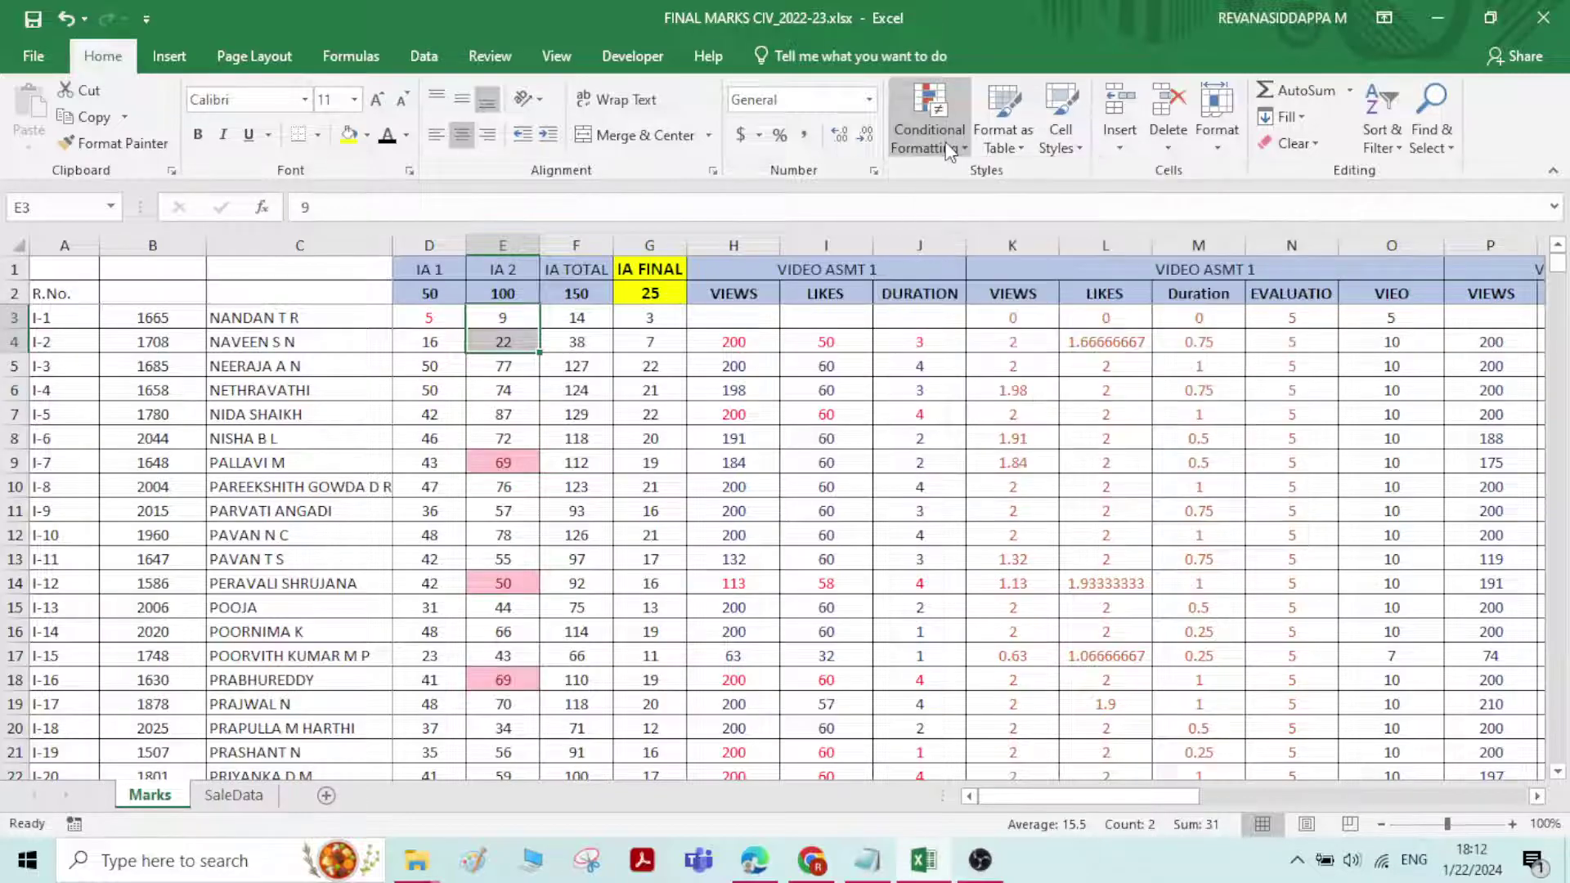
{"action": "left_click", "coordinate": [958, 132]}
{"action": "mouse_move", "coordinate": [1026, 457]}
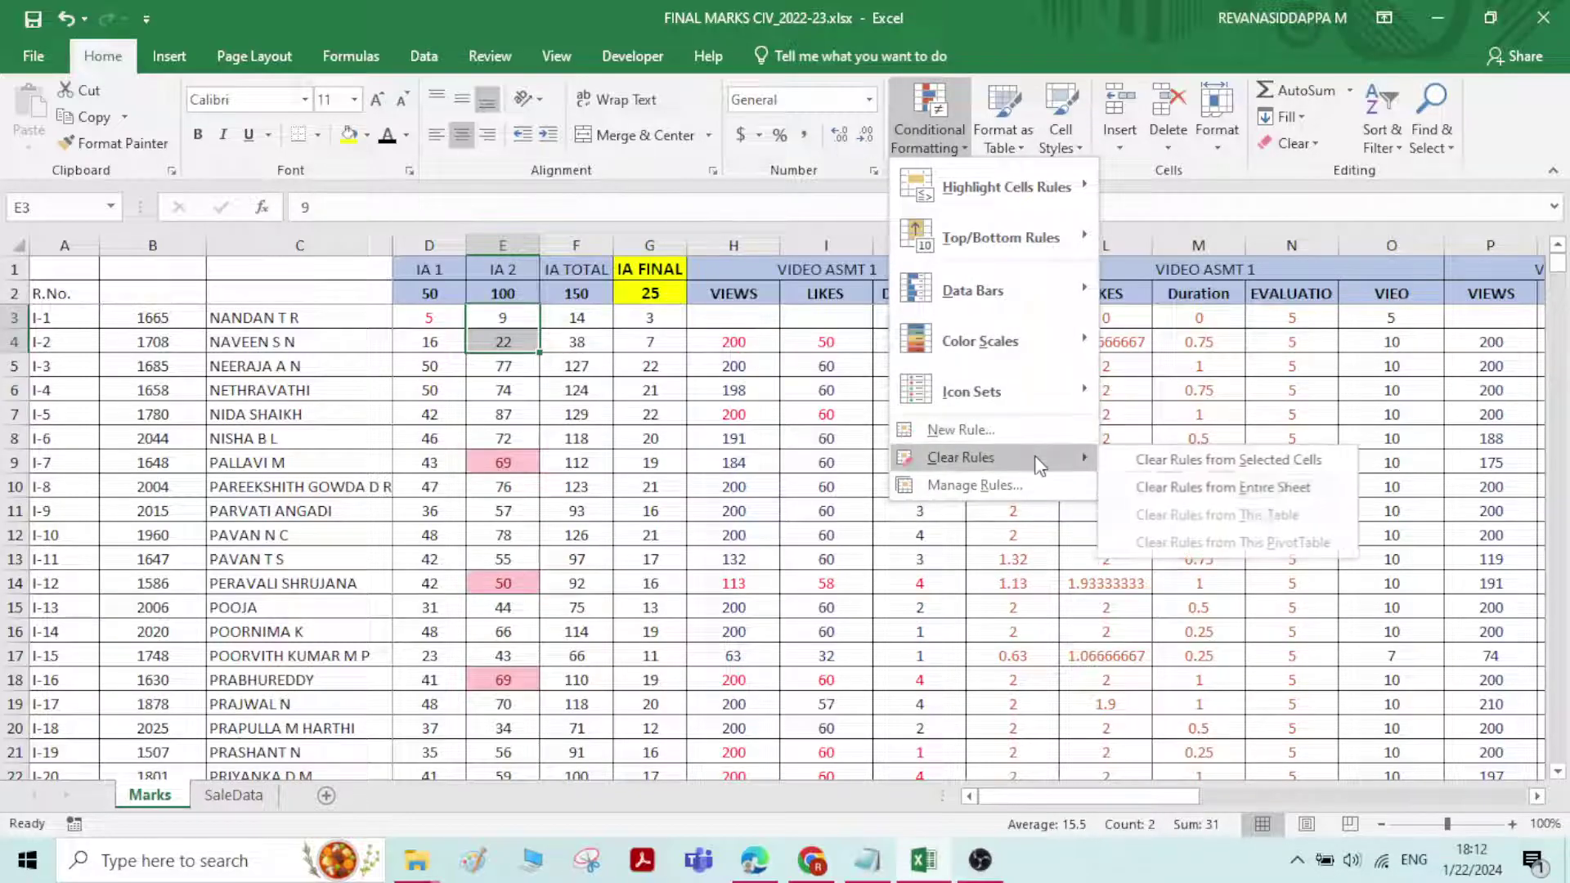
{"action": "left_click", "coordinate": [1229, 487]}
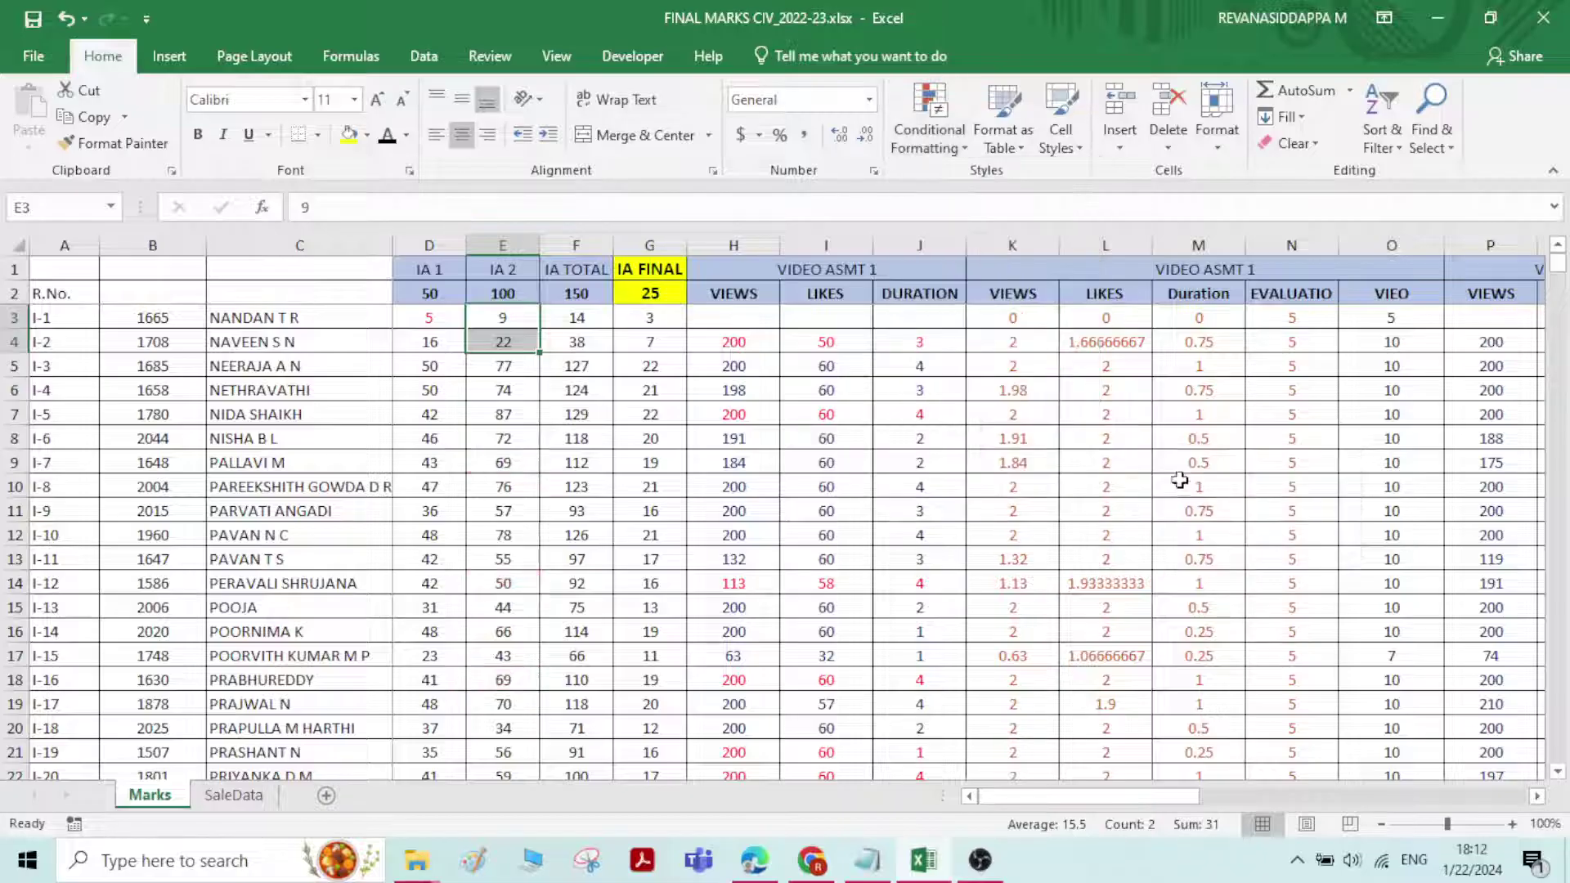
{"action": "left_click", "coordinate": [955, 150]}
{"action": "mouse_move", "coordinate": [1038, 235]}
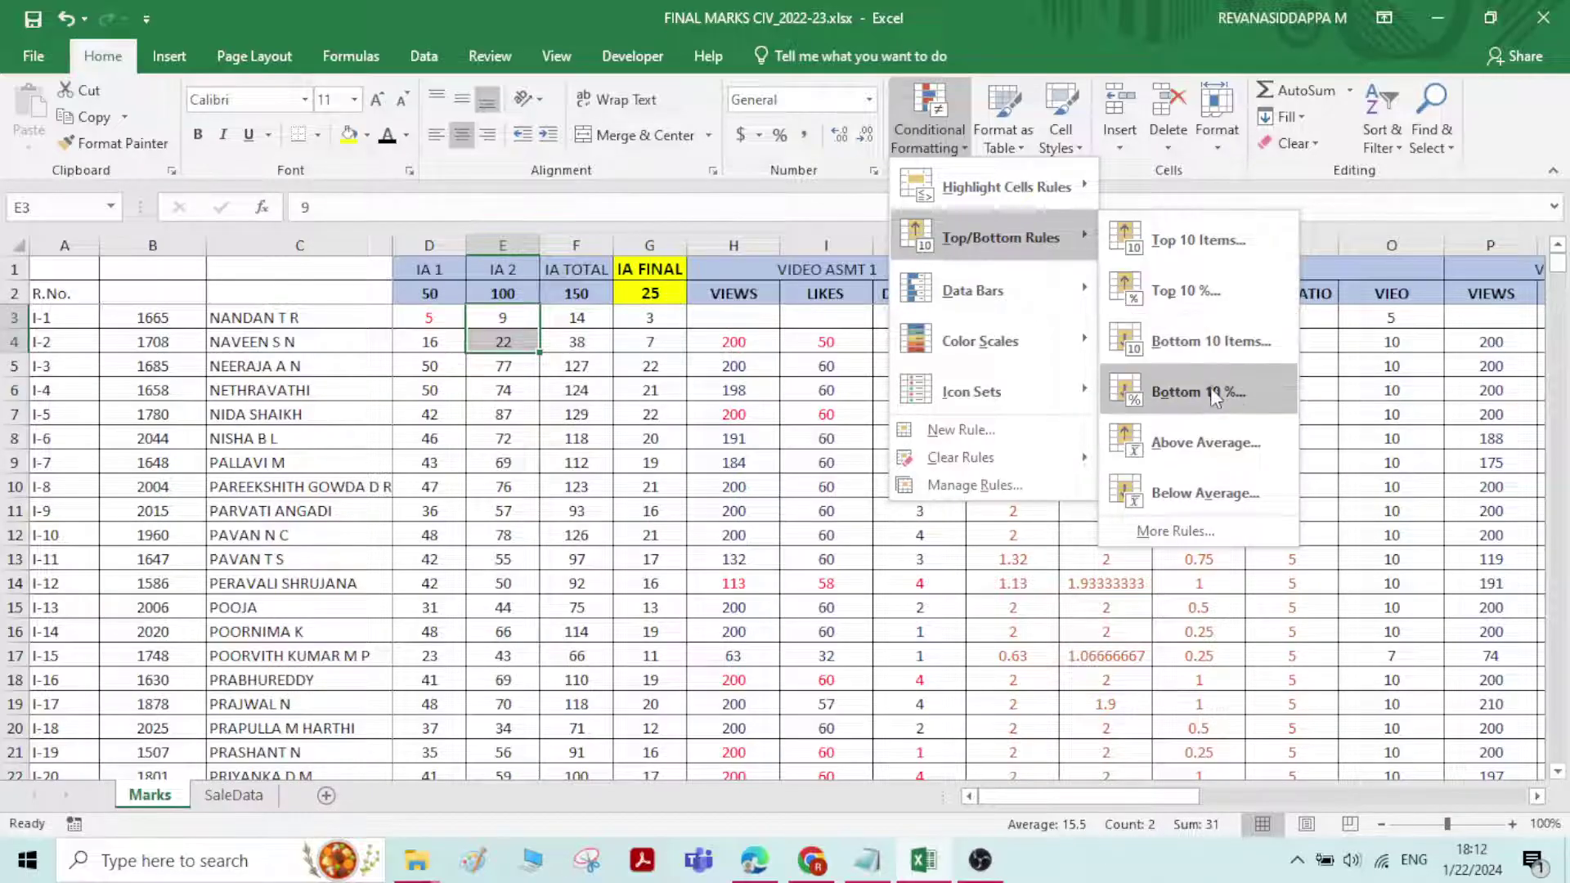
{"action": "left_click", "coordinate": [451, 500]}
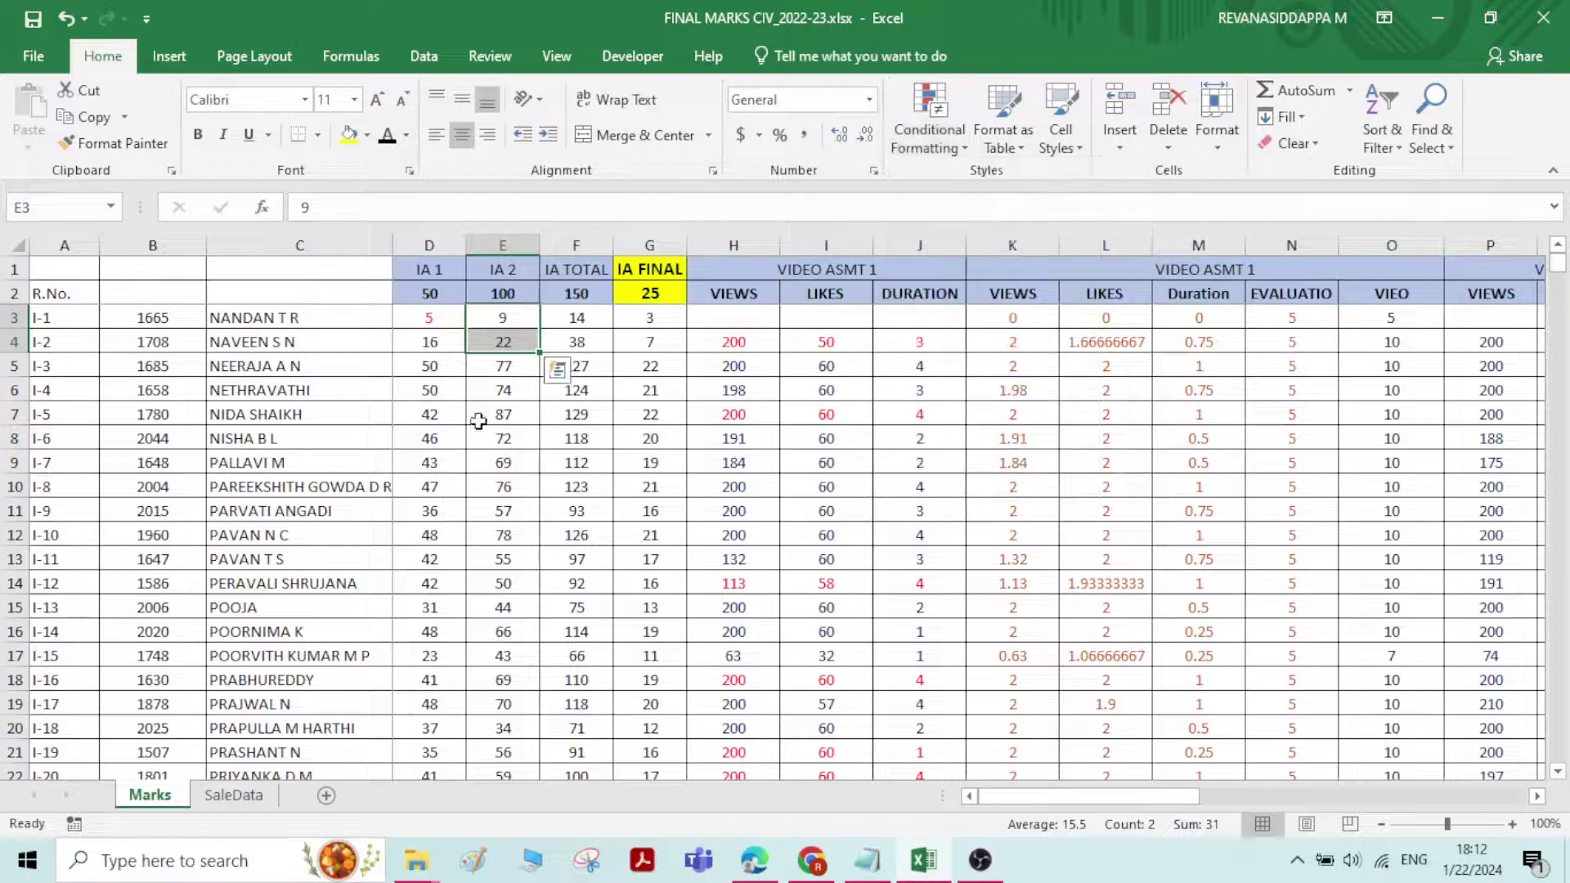
Highlight the top 10 items among the IA 2 marks in E3:E65 using Light Red Fill with Dark Red Text
{"action": "left_click_drag", "start_coordinate": [521, 319], "coordinate": [529, 730]}
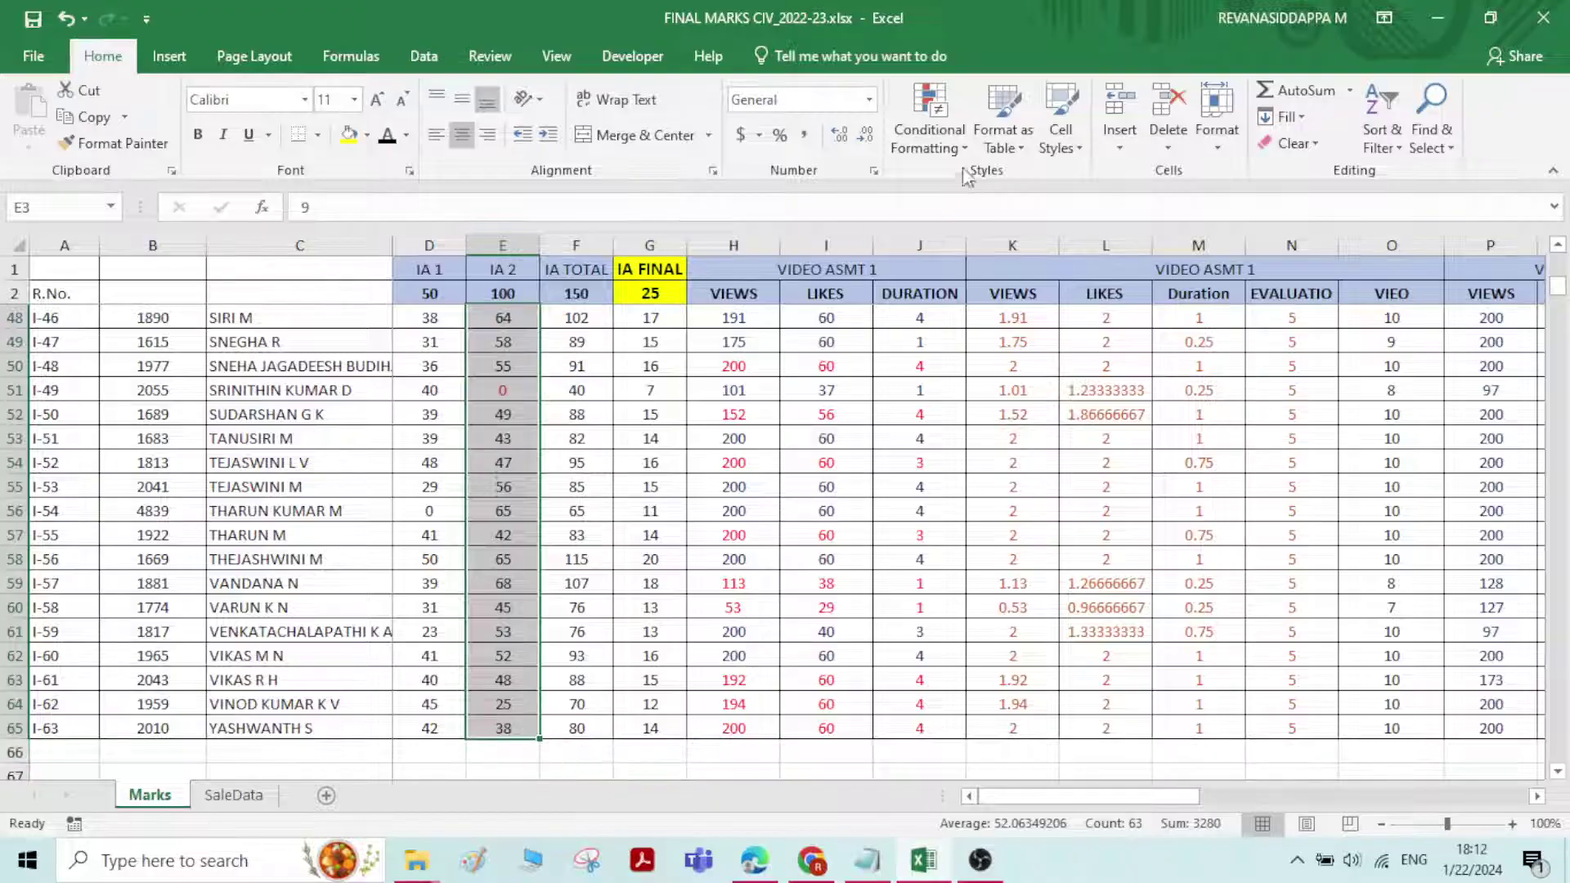
{"action": "left_click", "coordinate": [948, 141]}
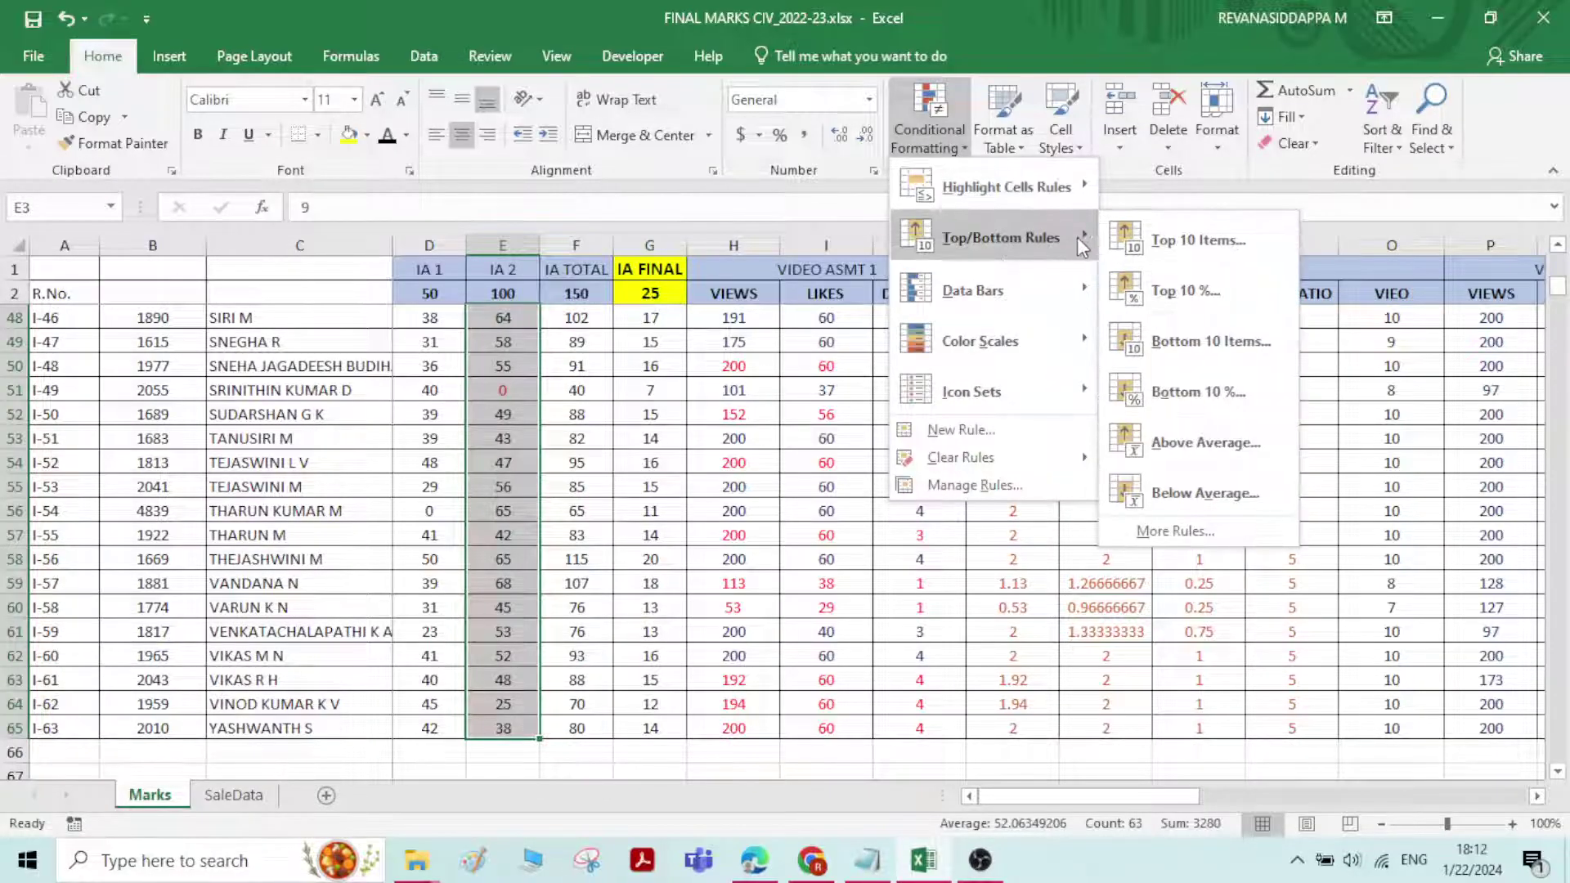
{"action": "left_click", "coordinate": [1198, 242]}
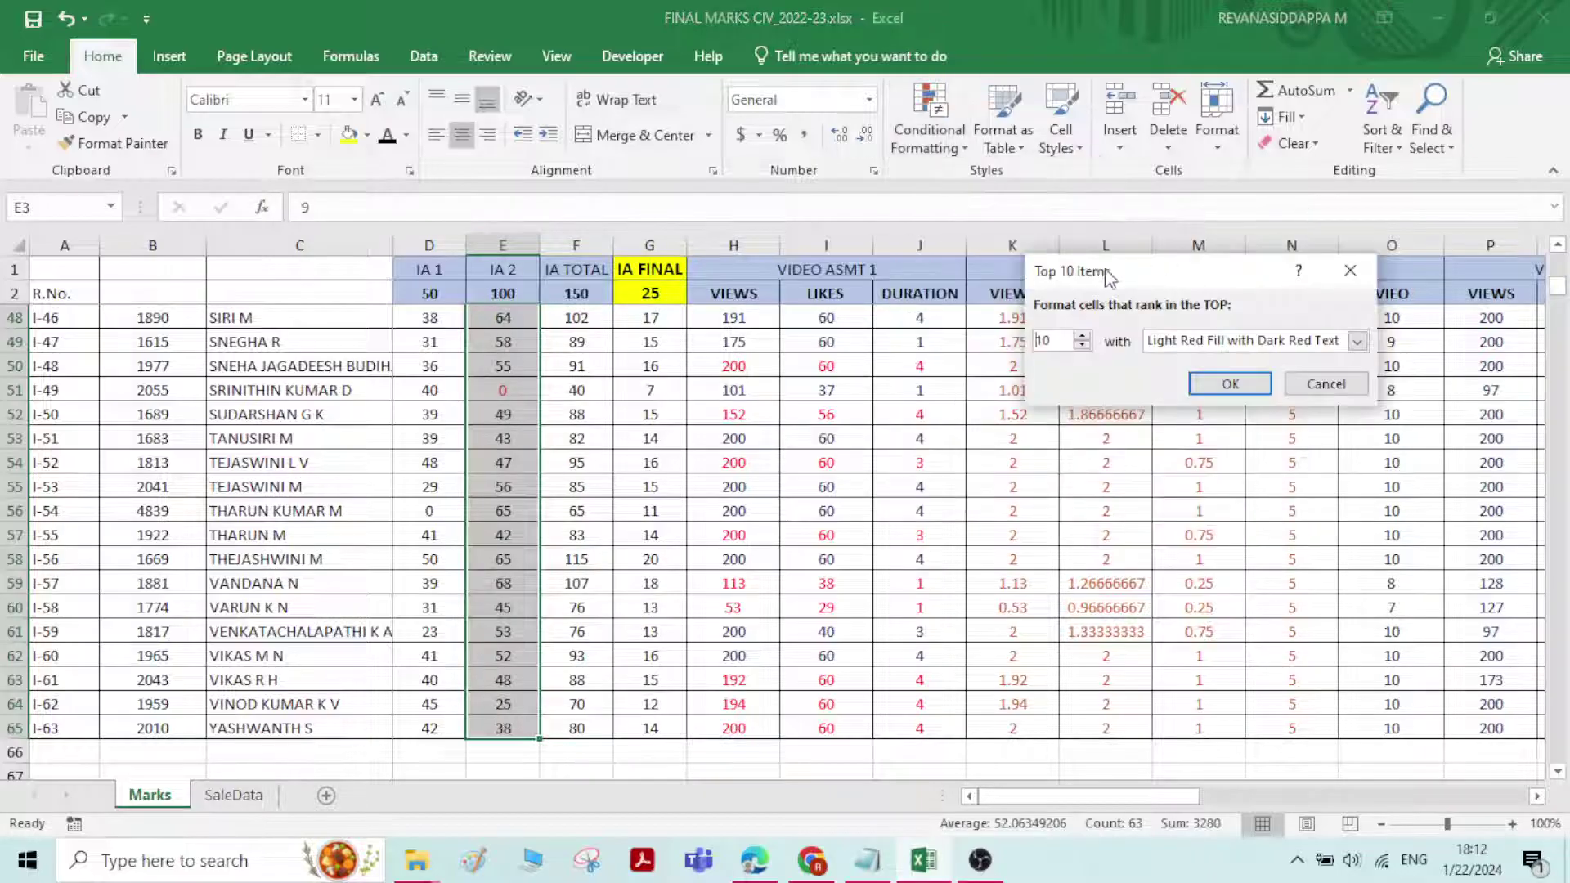
{"action": "left_click", "coordinate": [1230, 384]}
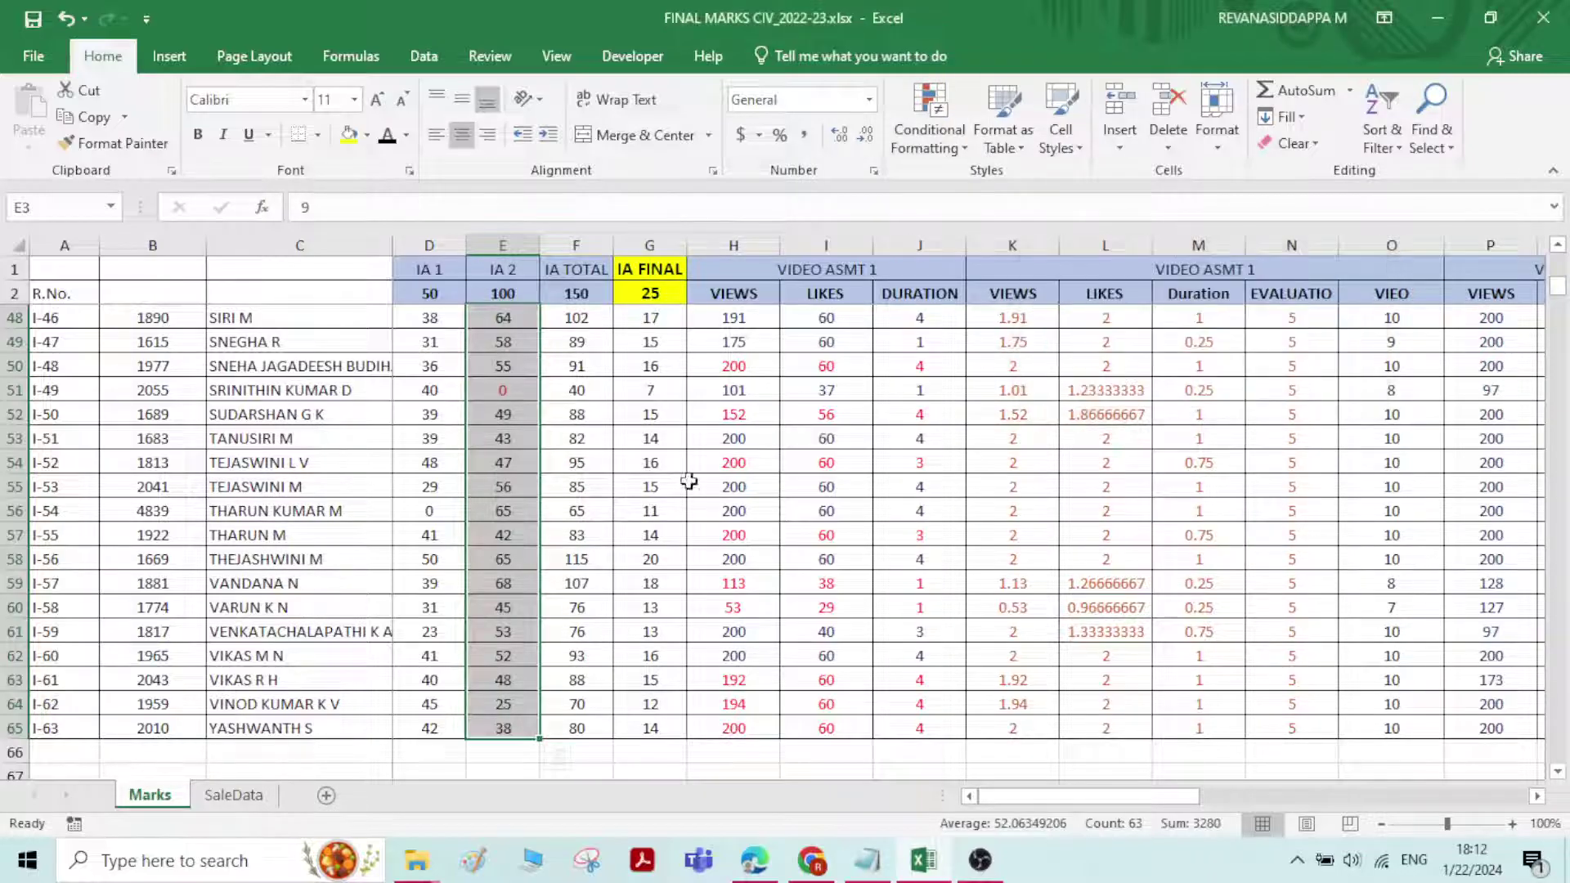
Examine the IA 2 marks highlighted by the Top 10 Items rule, comparing them with the unhighlighted marks in the column
{"action": "scroll", "coordinate": [523, 510], "scroll_direction": "down", "scroll_amount": 4}
{"action": "scroll", "coordinate": [524, 511], "scroll_direction": "up", "scroll_amount": 6}
{"action": "scroll", "coordinate": [523, 510], "scroll_direction": "up", "scroll_amount": 13}
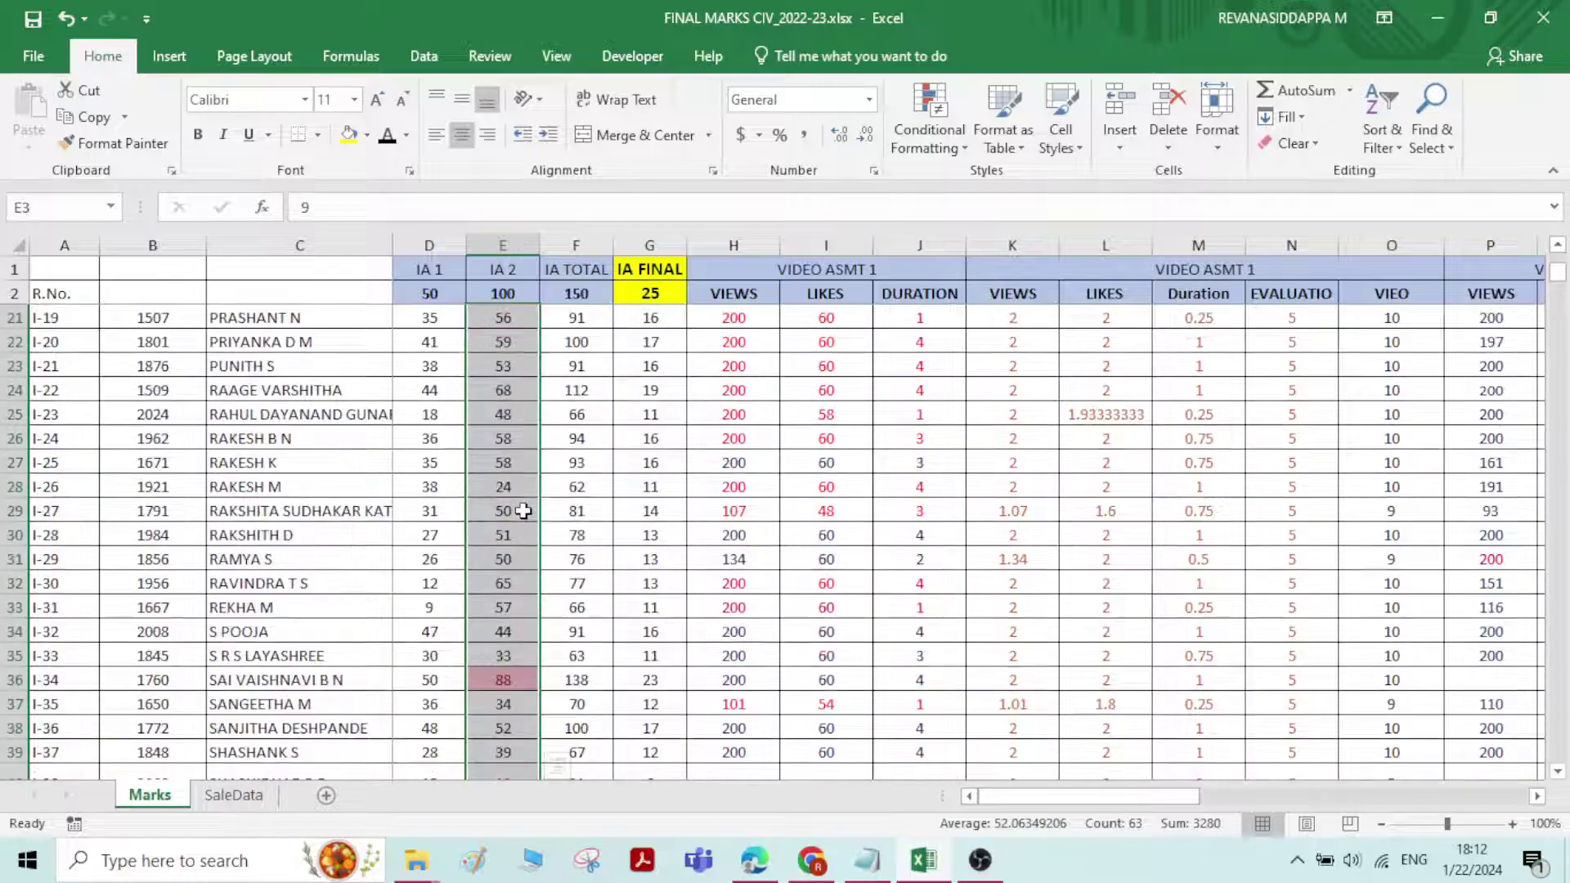
{"action": "left_click", "coordinate": [515, 413]}
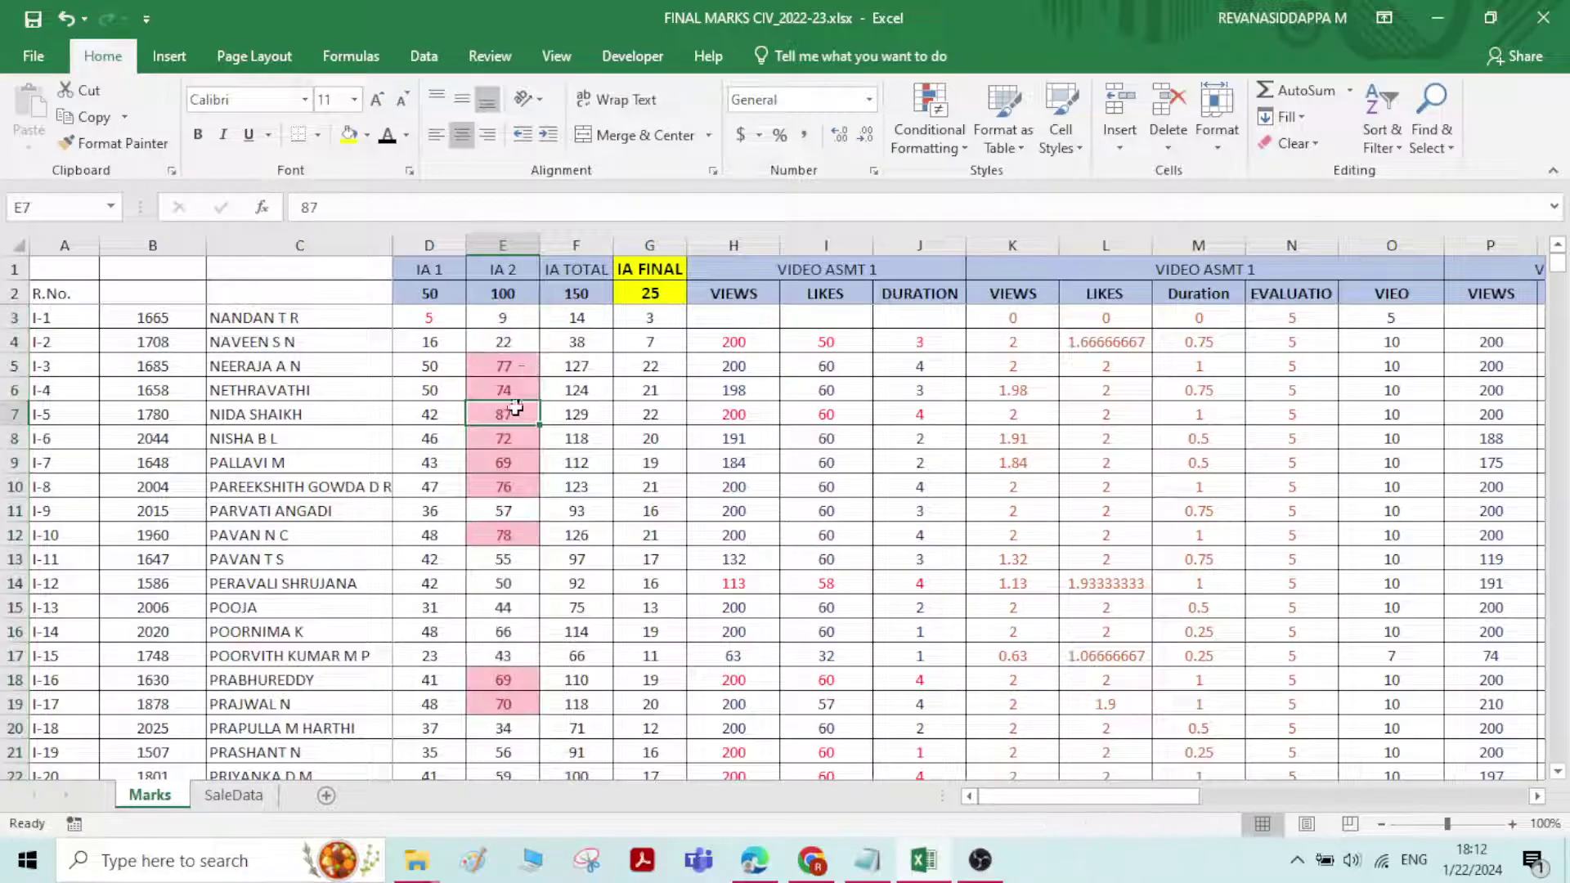
{"action": "left_click", "coordinate": [515, 362]}
{"action": "scroll", "coordinate": [495, 547], "scroll_direction": "down", "scroll_amount": 1}
{"action": "left_click", "coordinate": [509, 630]}
{"action": "left_click", "coordinate": [508, 460]}
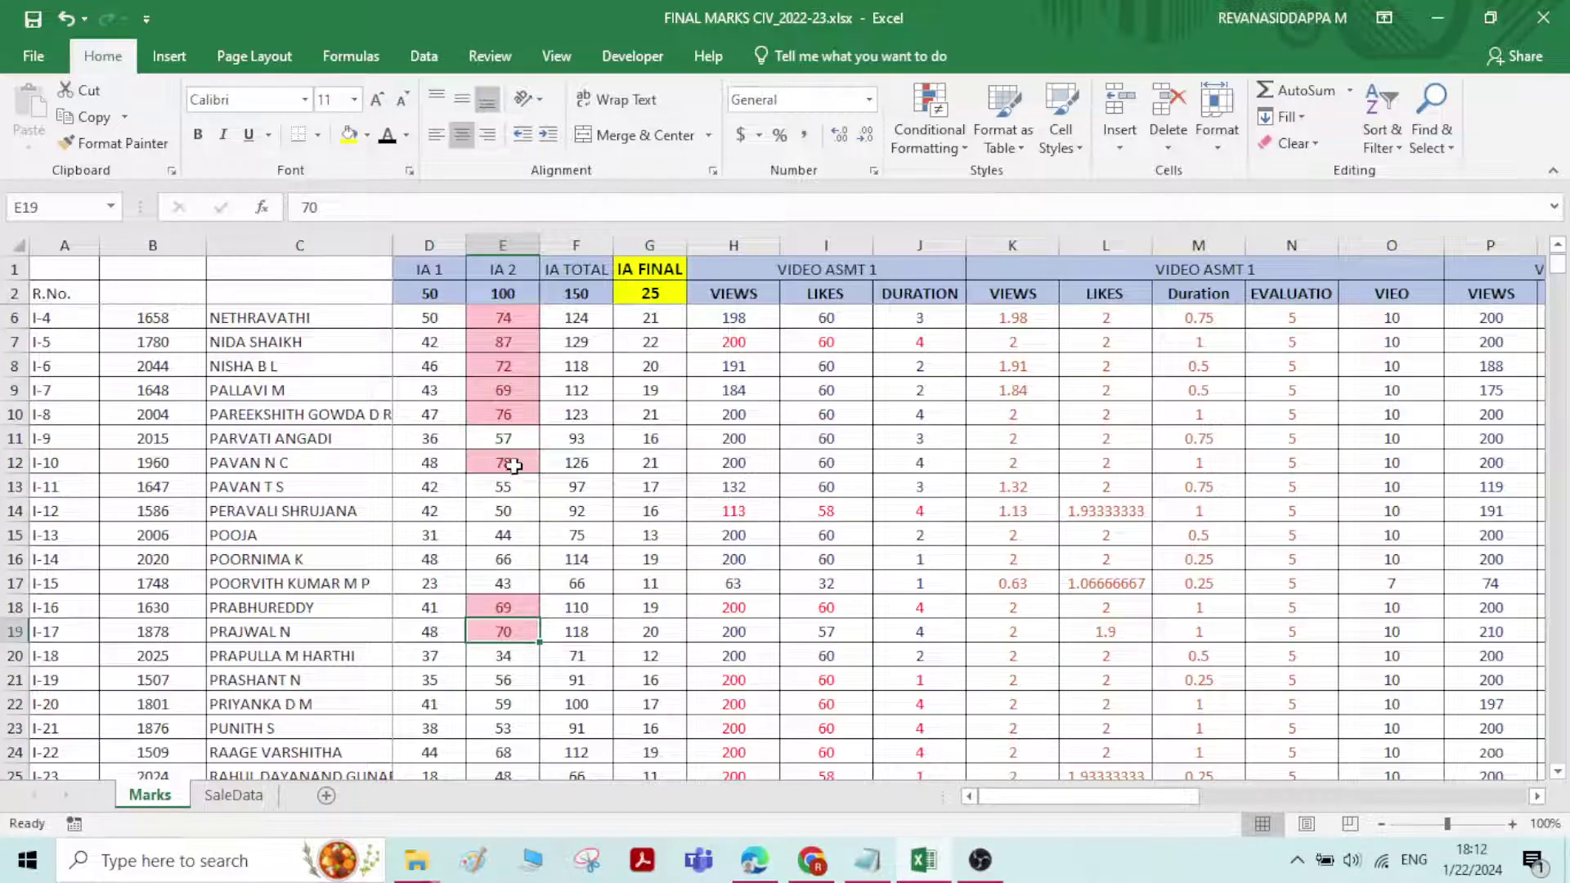
{"action": "scroll", "coordinate": [508, 400], "scroll_direction": "up", "scroll_amount": 3}
{"action": "left_click", "coordinate": [515, 368]}
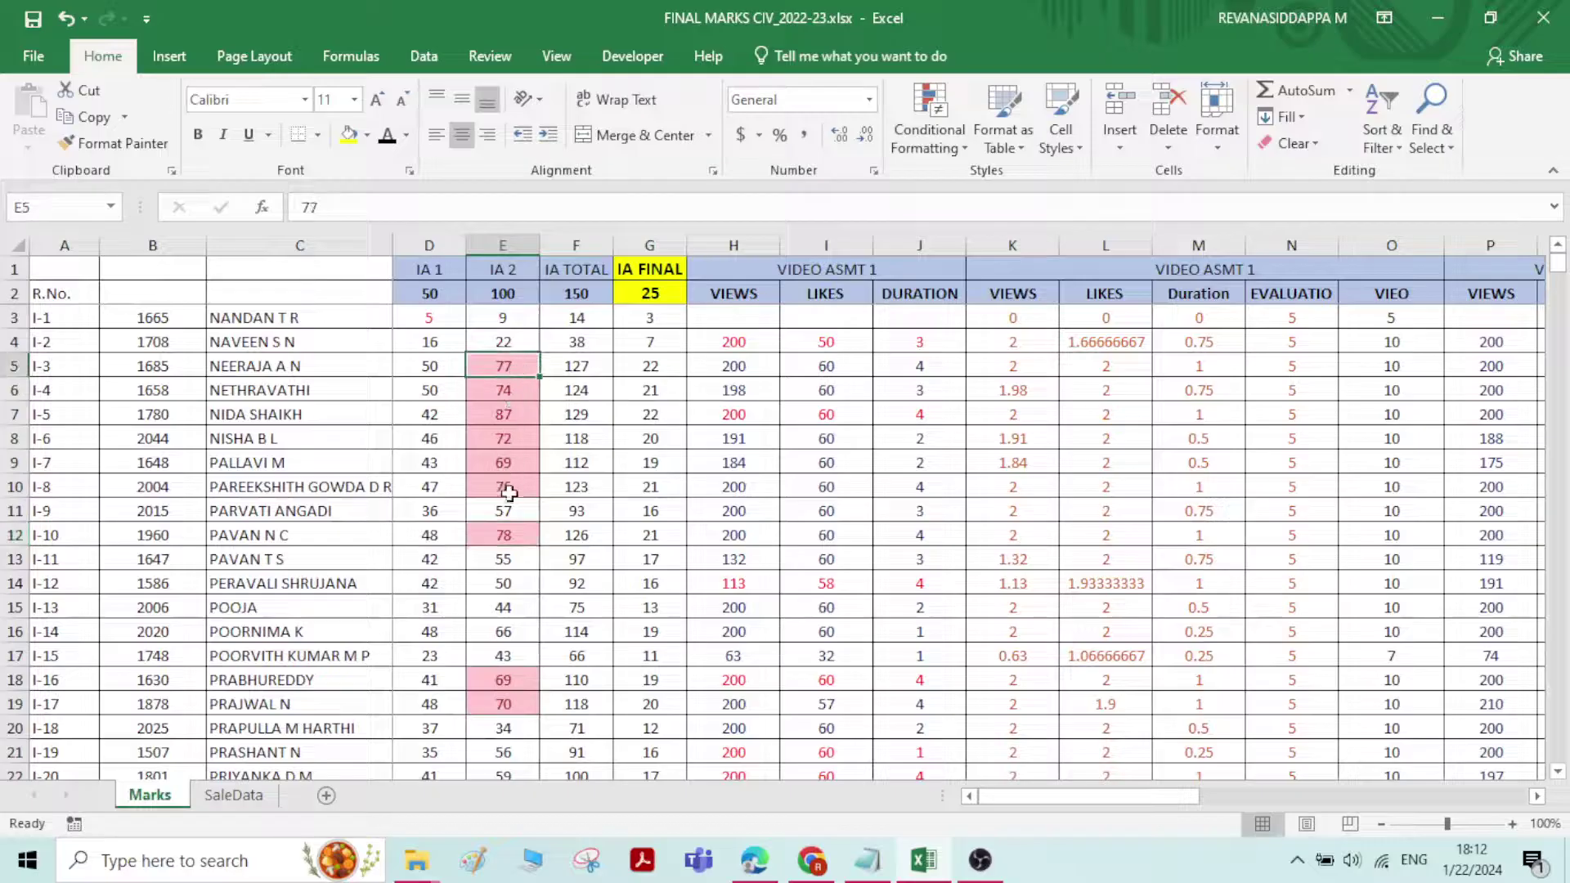
{"action": "scroll", "coordinate": [515, 499], "scroll_direction": "down", "scroll_amount": 3}
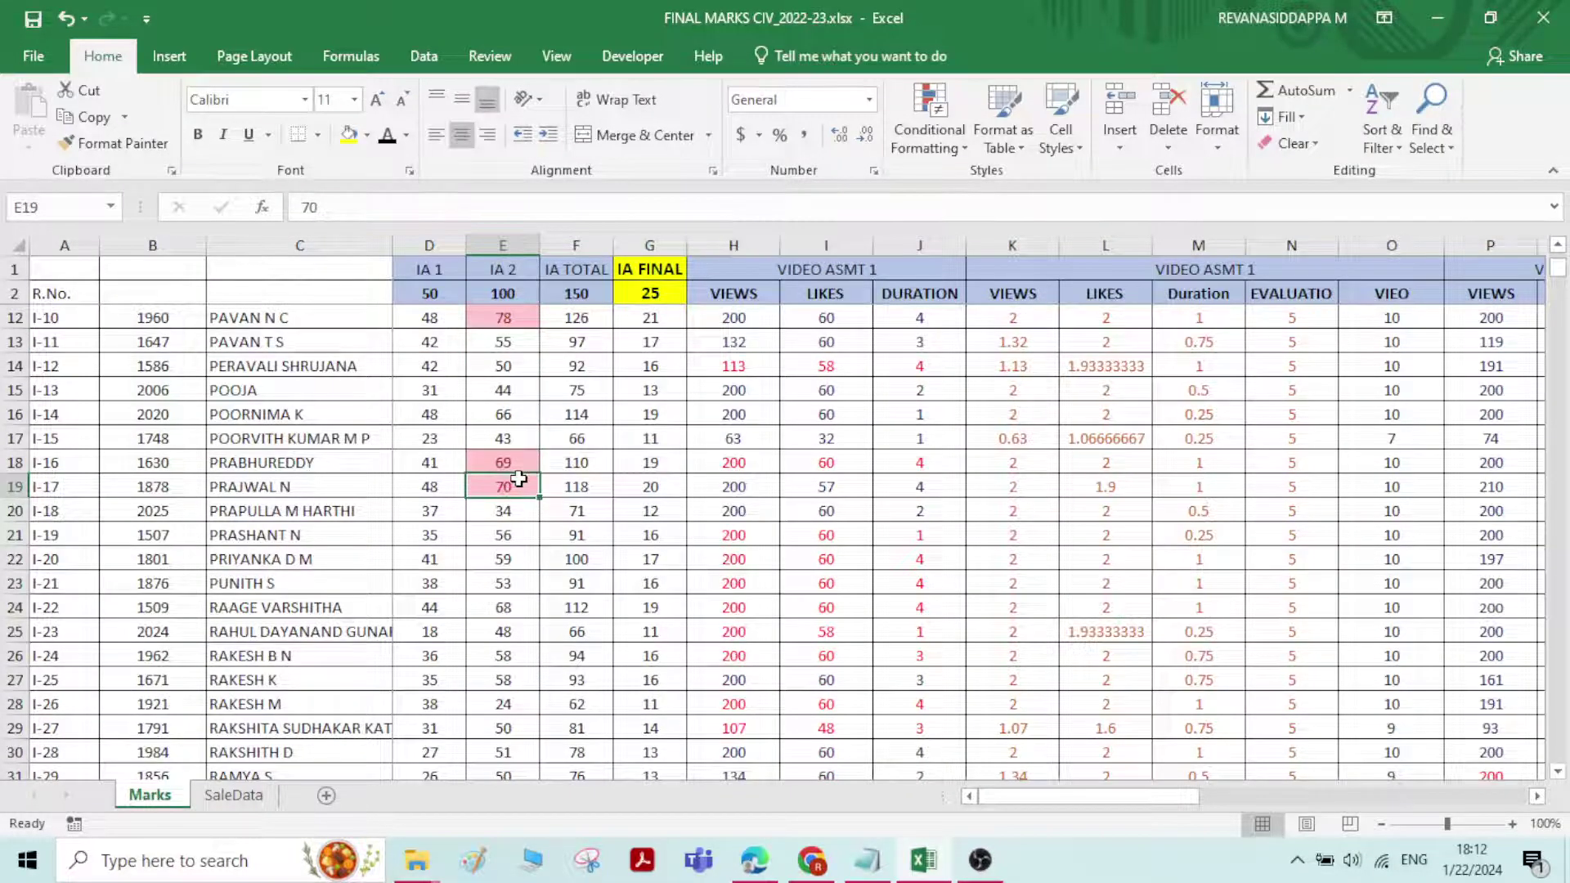
{"action": "scroll", "coordinate": [506, 495], "scroll_direction": "up", "scroll_amount": 3}
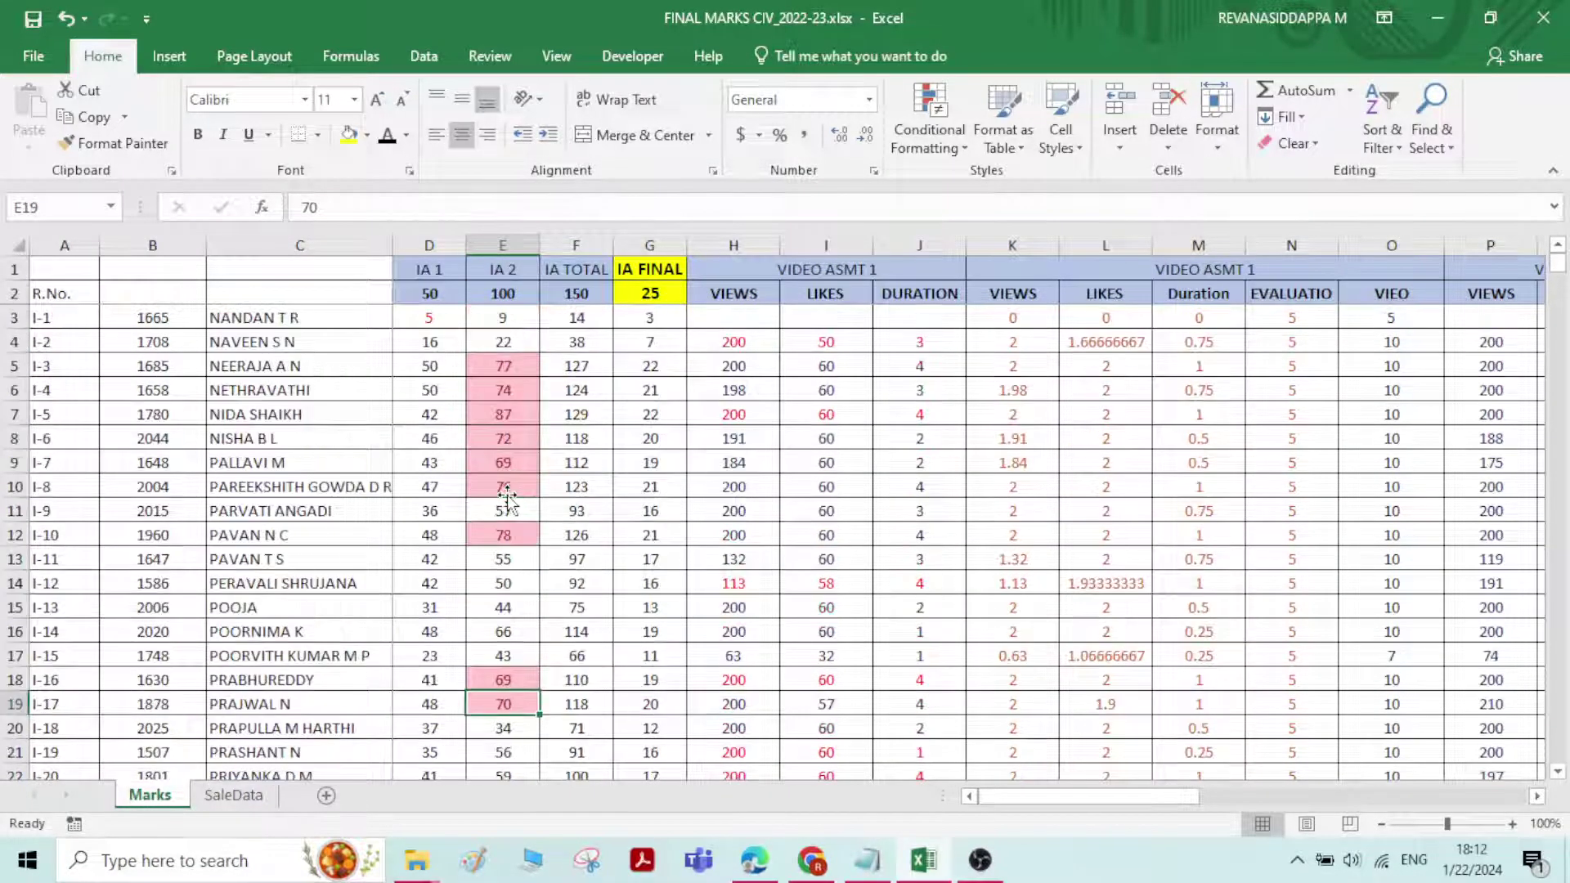
{"action": "scroll", "coordinate": [507, 495], "scroll_direction": "down", "scroll_amount": 7}
{"action": "scroll", "coordinate": [506, 491], "scroll_direction": "up", "scroll_amount": 3}
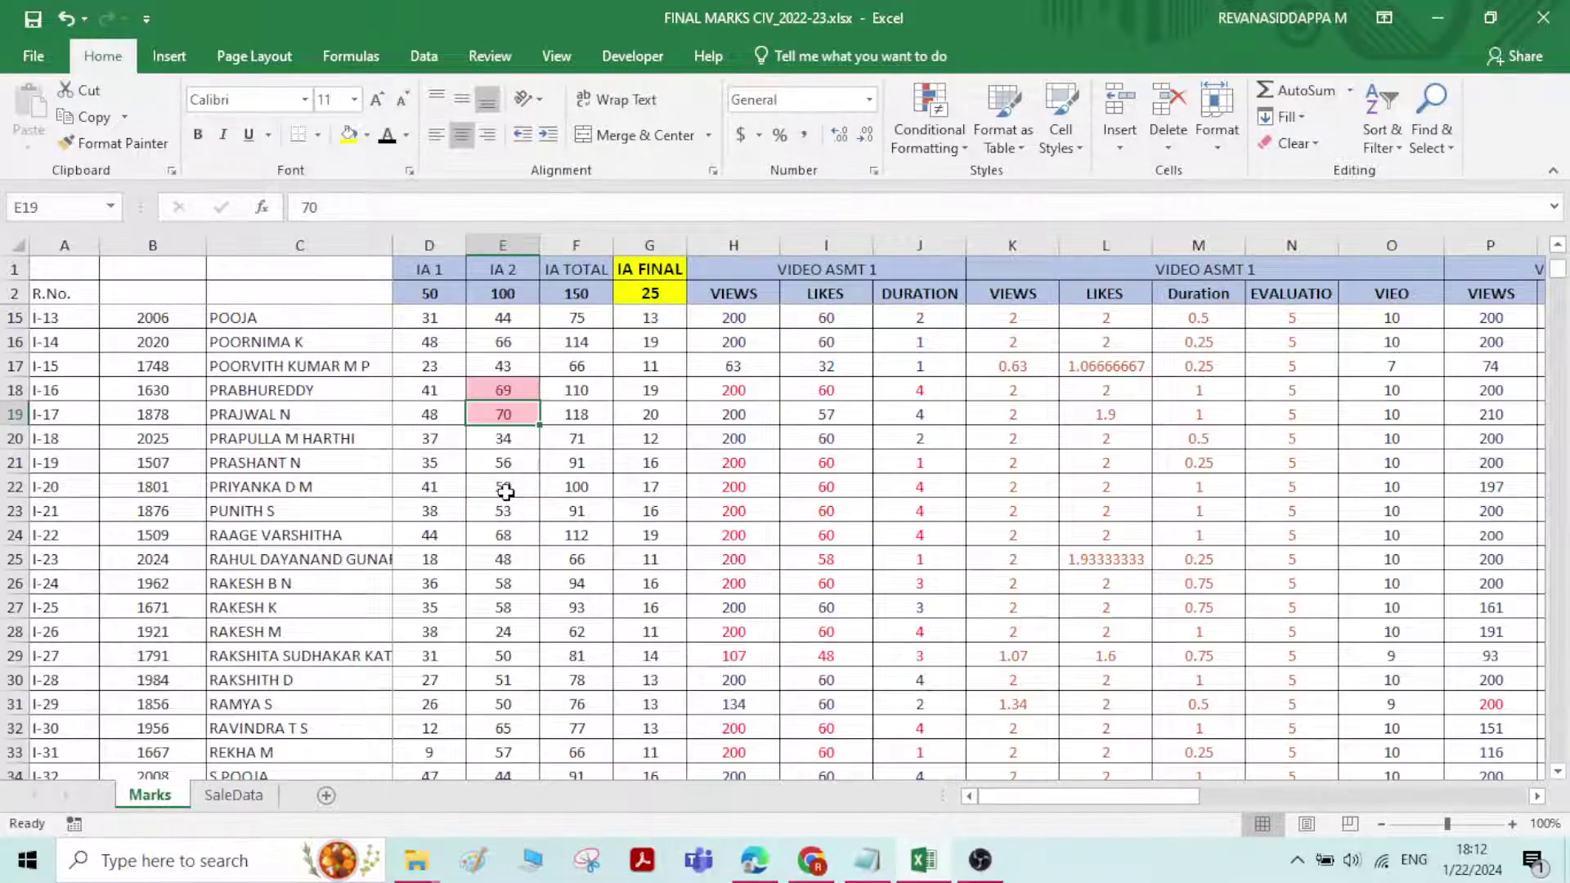
{"action": "scroll", "coordinate": [507, 492], "scroll_direction": "down", "scroll_amount": 6}
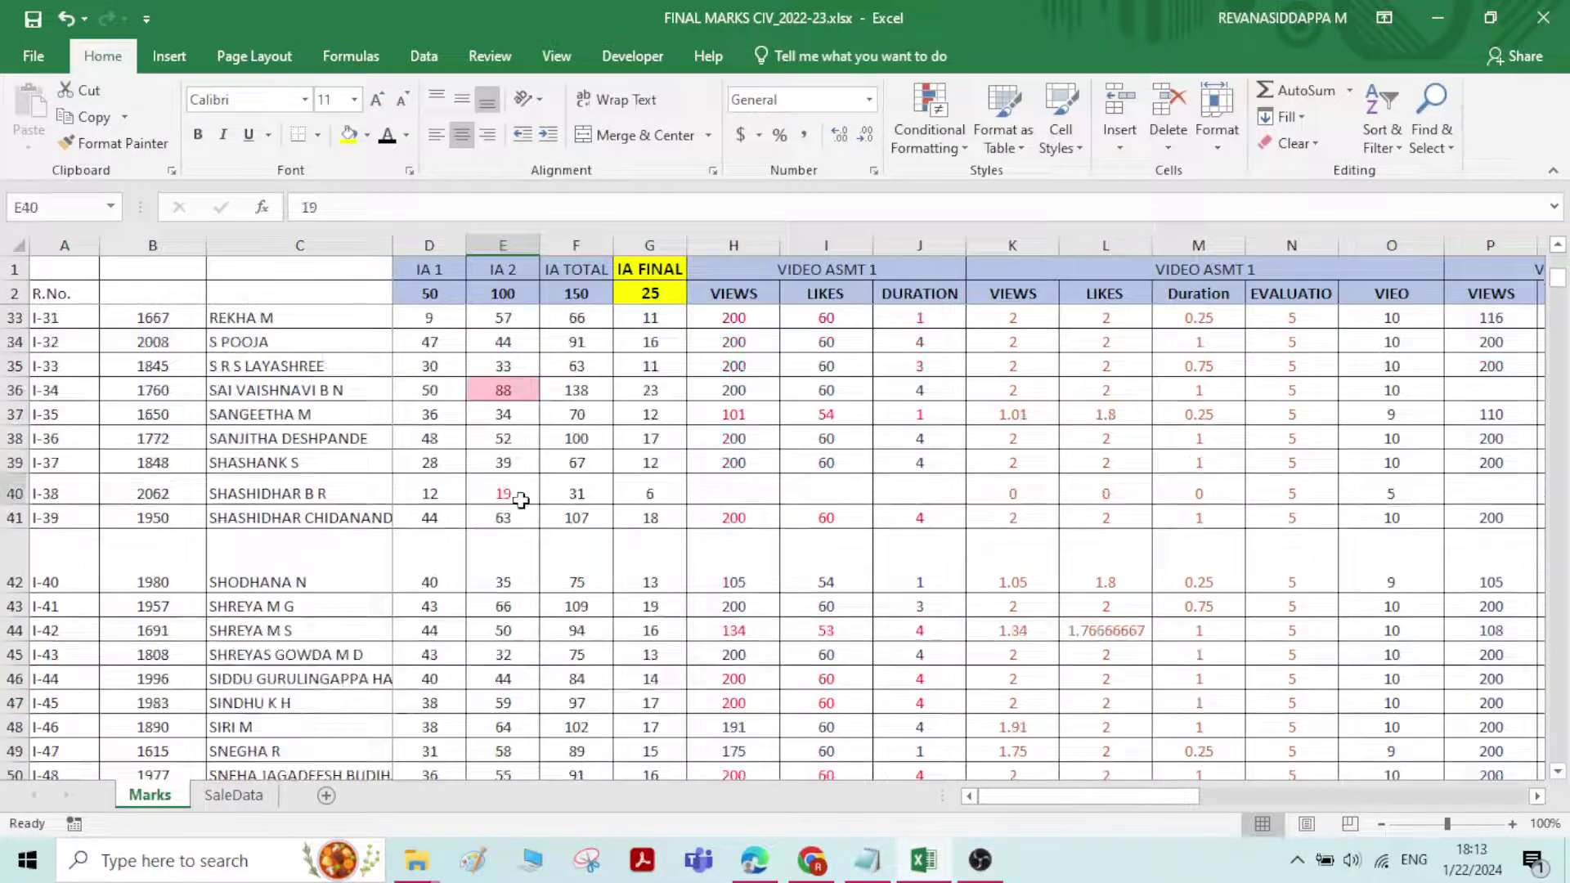
{"action": "left_click", "coordinate": [521, 500]}
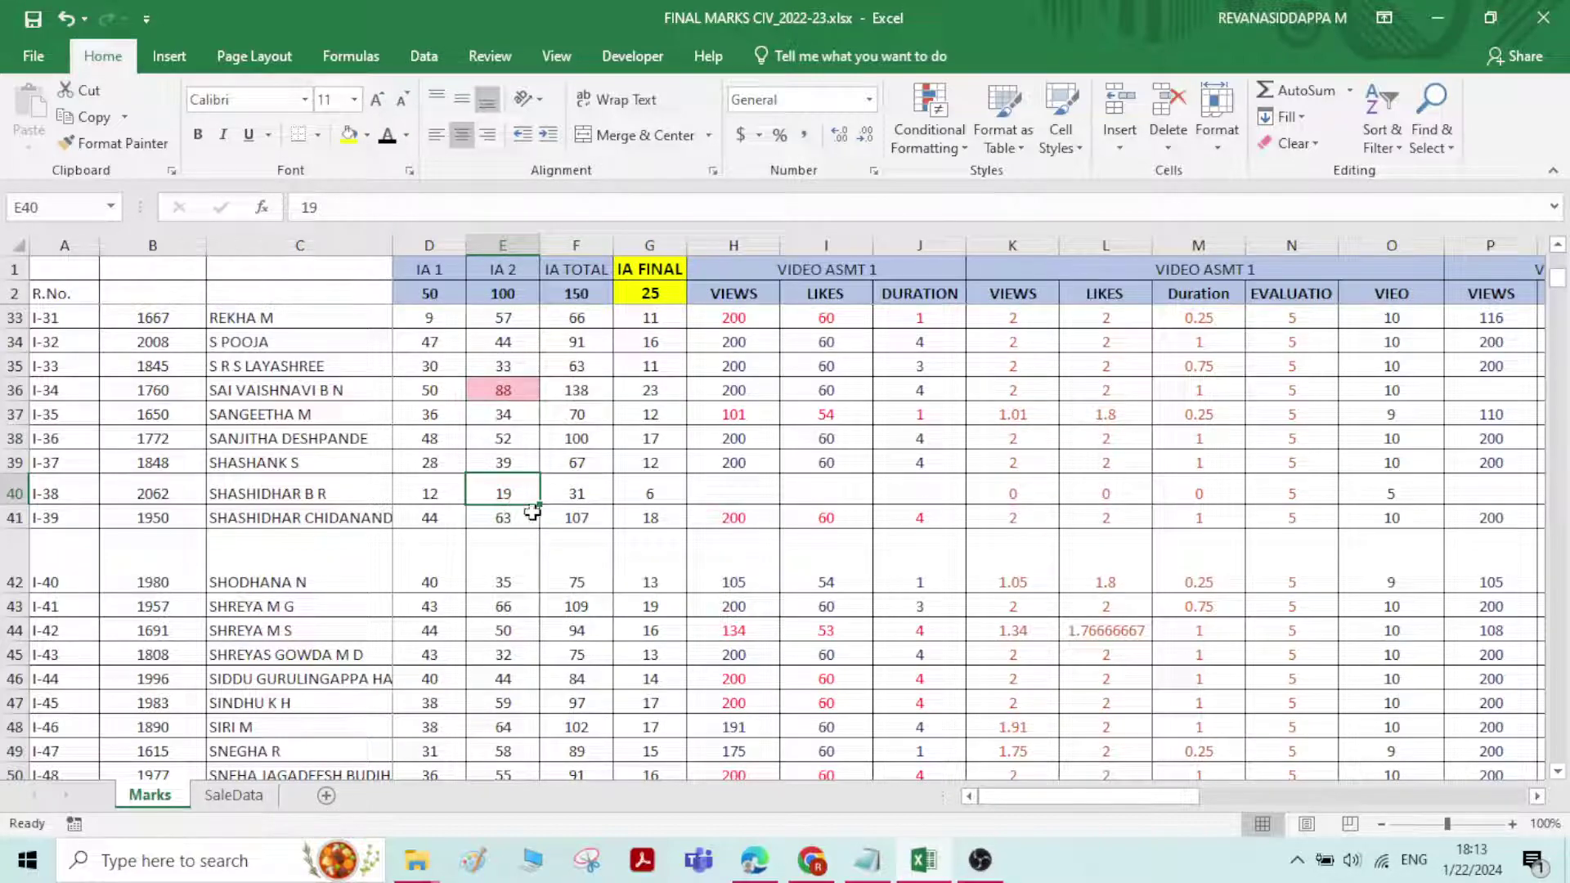
Remove the Top 10 Items highlighting by clearing the conditional formatting rules from the entire sheet
{"action": "scroll", "coordinate": [519, 498], "scroll_direction": "up", "scroll_amount": 10}
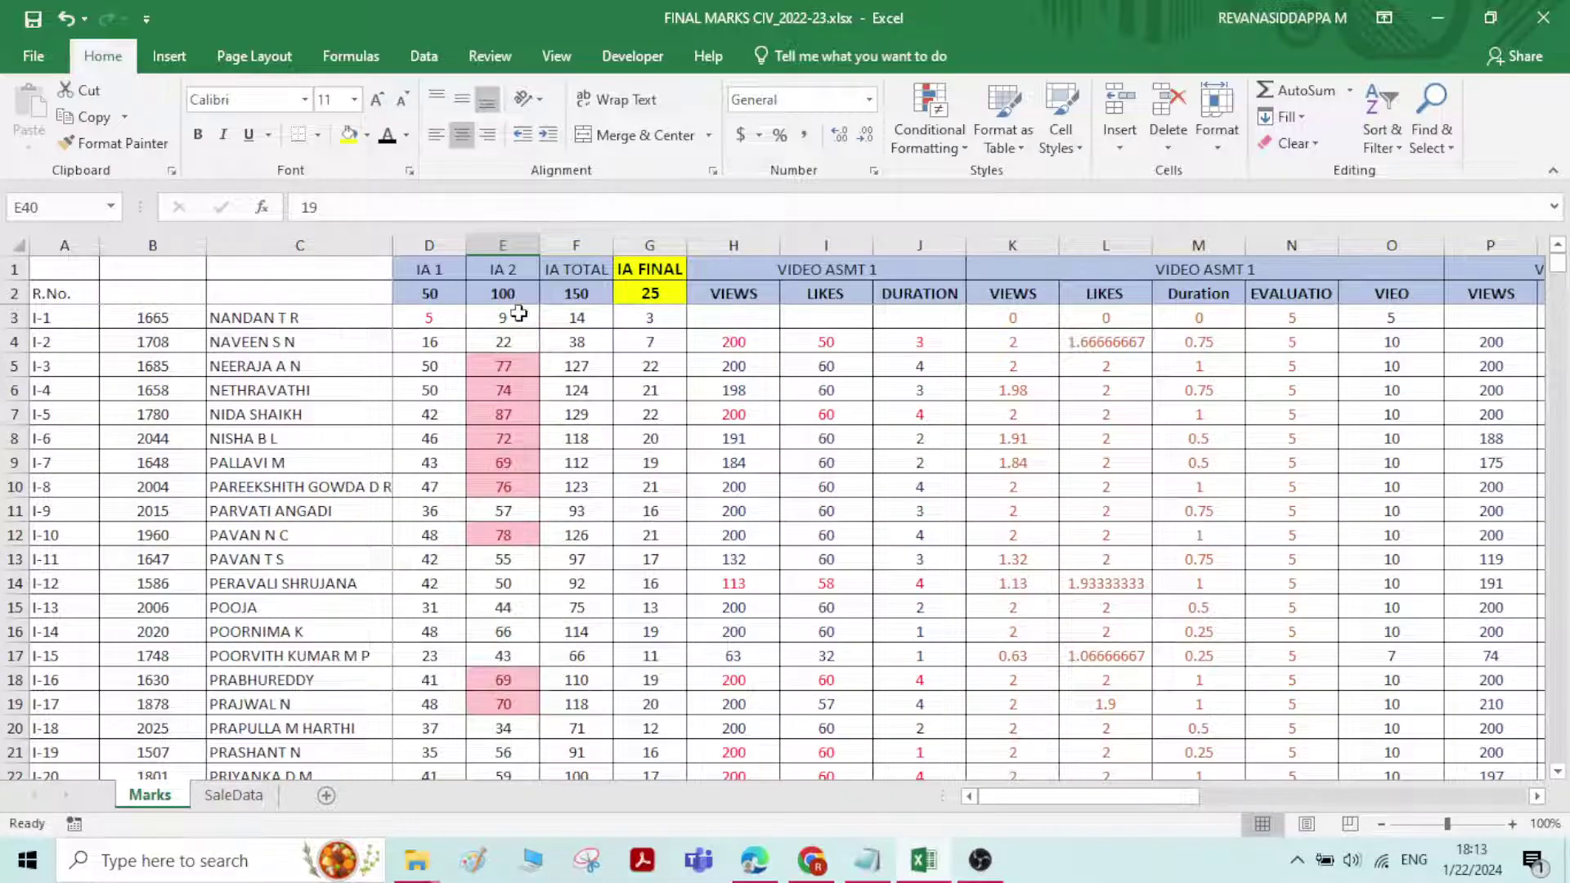
{"action": "left_click_drag", "start_coordinate": [519, 314], "coordinate": [503, 607]}
{"action": "left_click", "coordinate": [928, 139]}
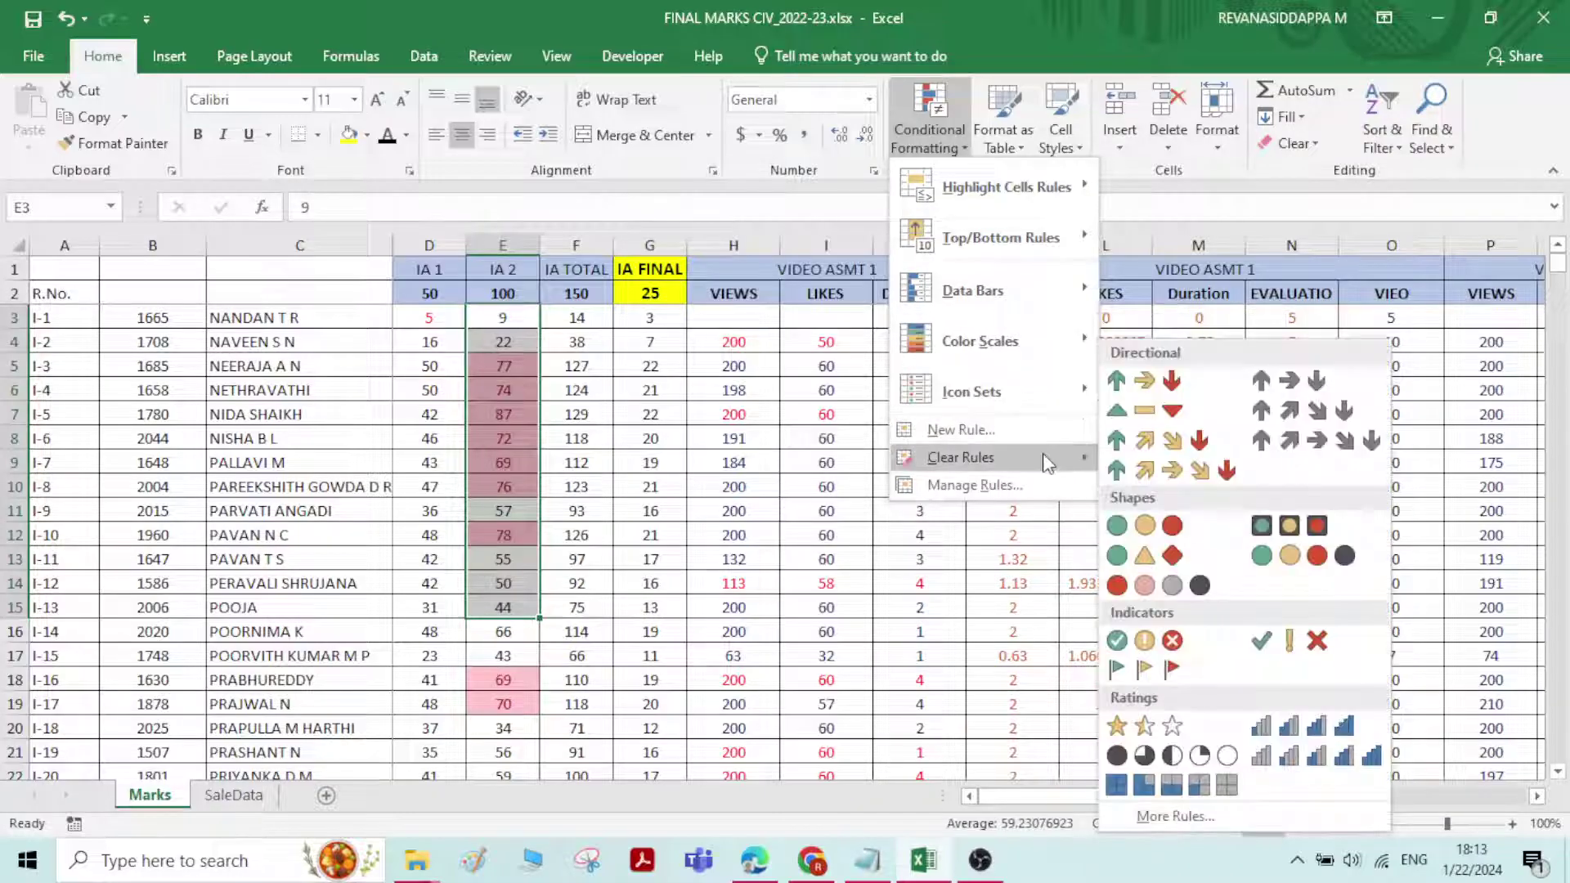
{"action": "mouse_move", "coordinate": [1042, 453]}
{"action": "left_click", "coordinate": [1218, 478]}
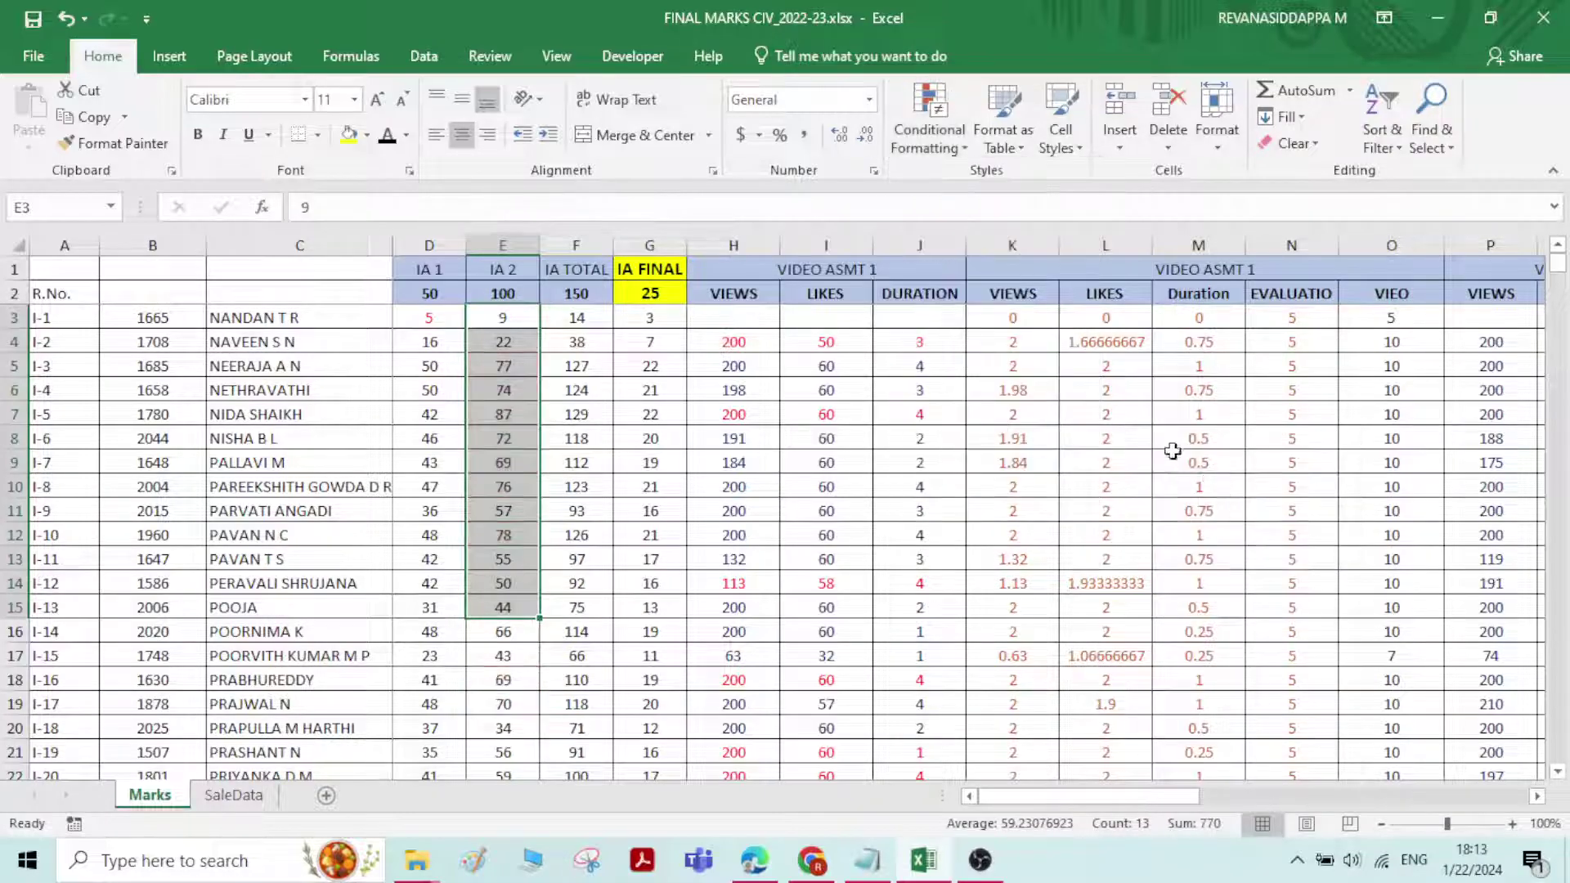
{"action": "left_click", "coordinate": [941, 142]}
{"action": "mouse_move", "coordinate": [1006, 301]}
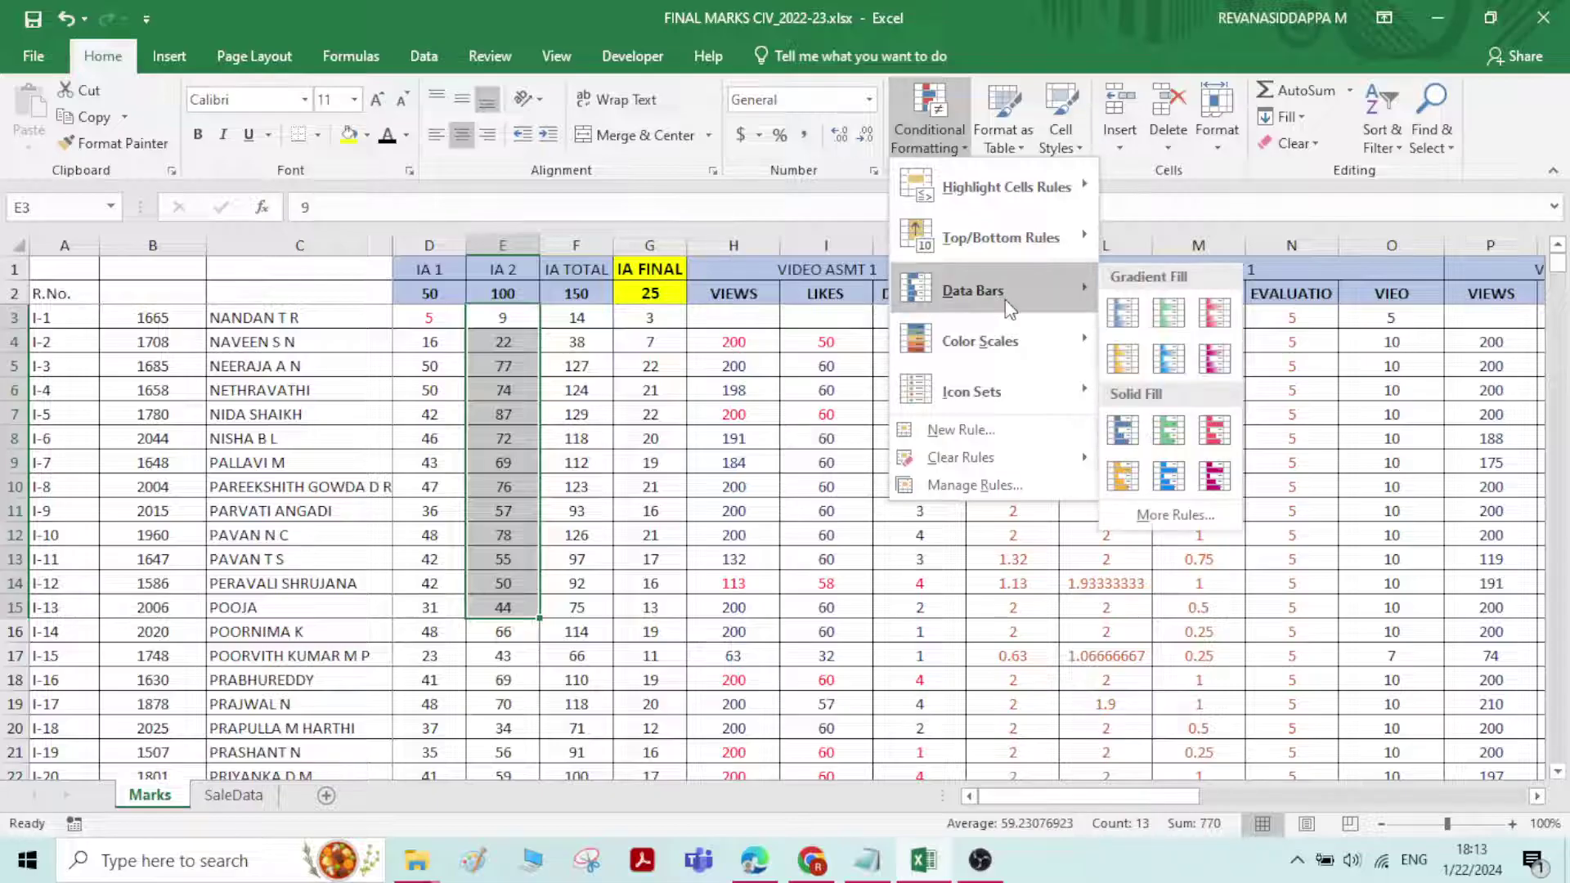
{"action": "mouse_move", "coordinate": [1038, 235]}
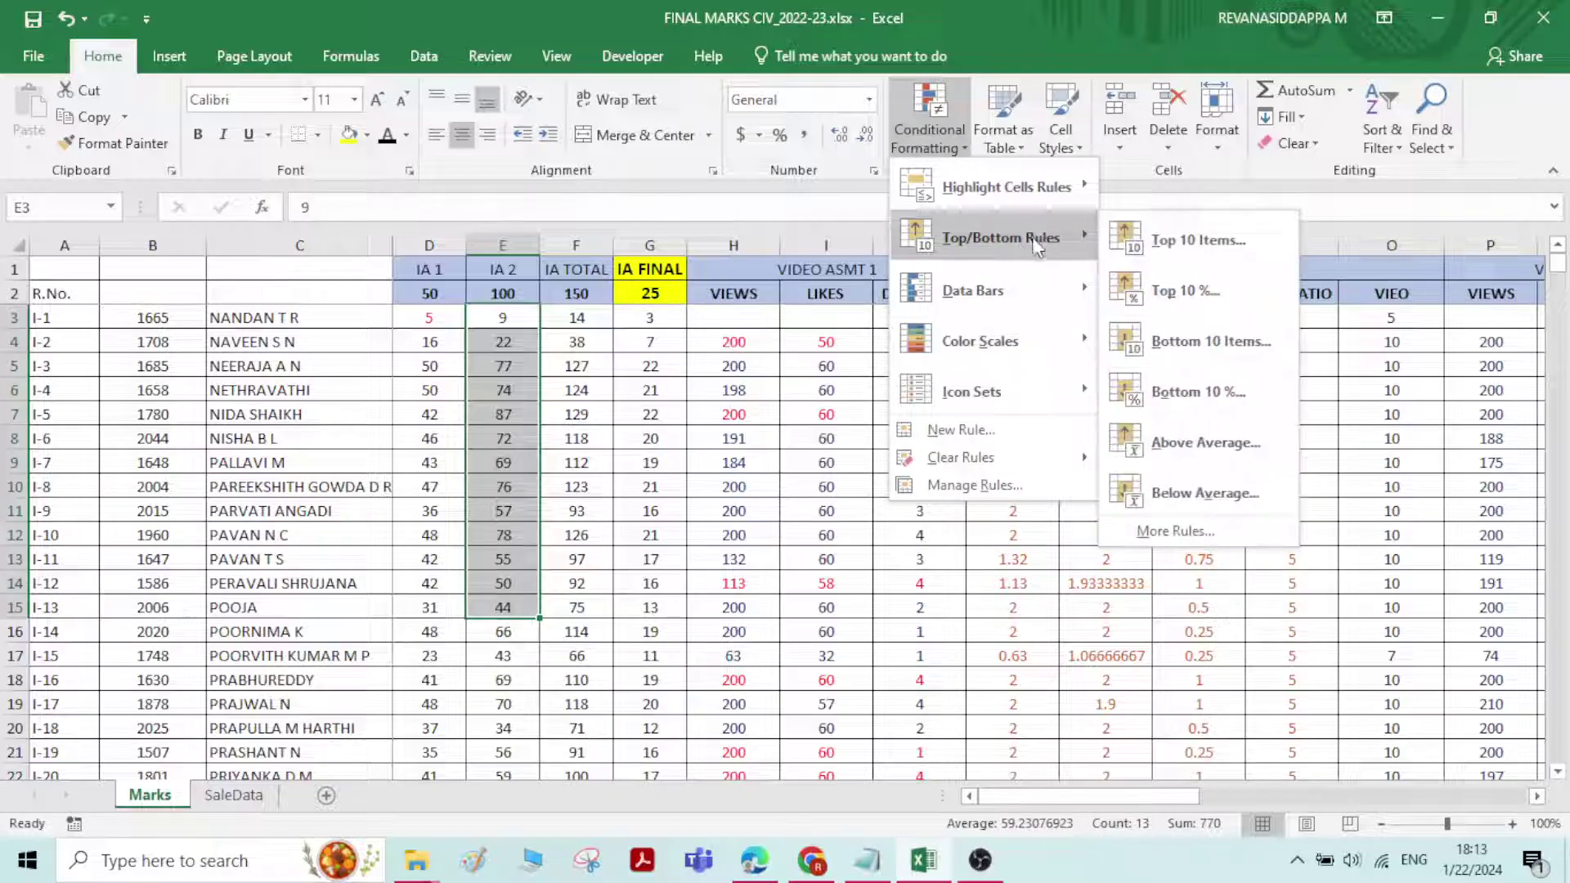
{"action": "left_click", "coordinate": [489, 410]}
{"action": "left_click_drag", "start_coordinate": [520, 315], "coordinate": [488, 877]}
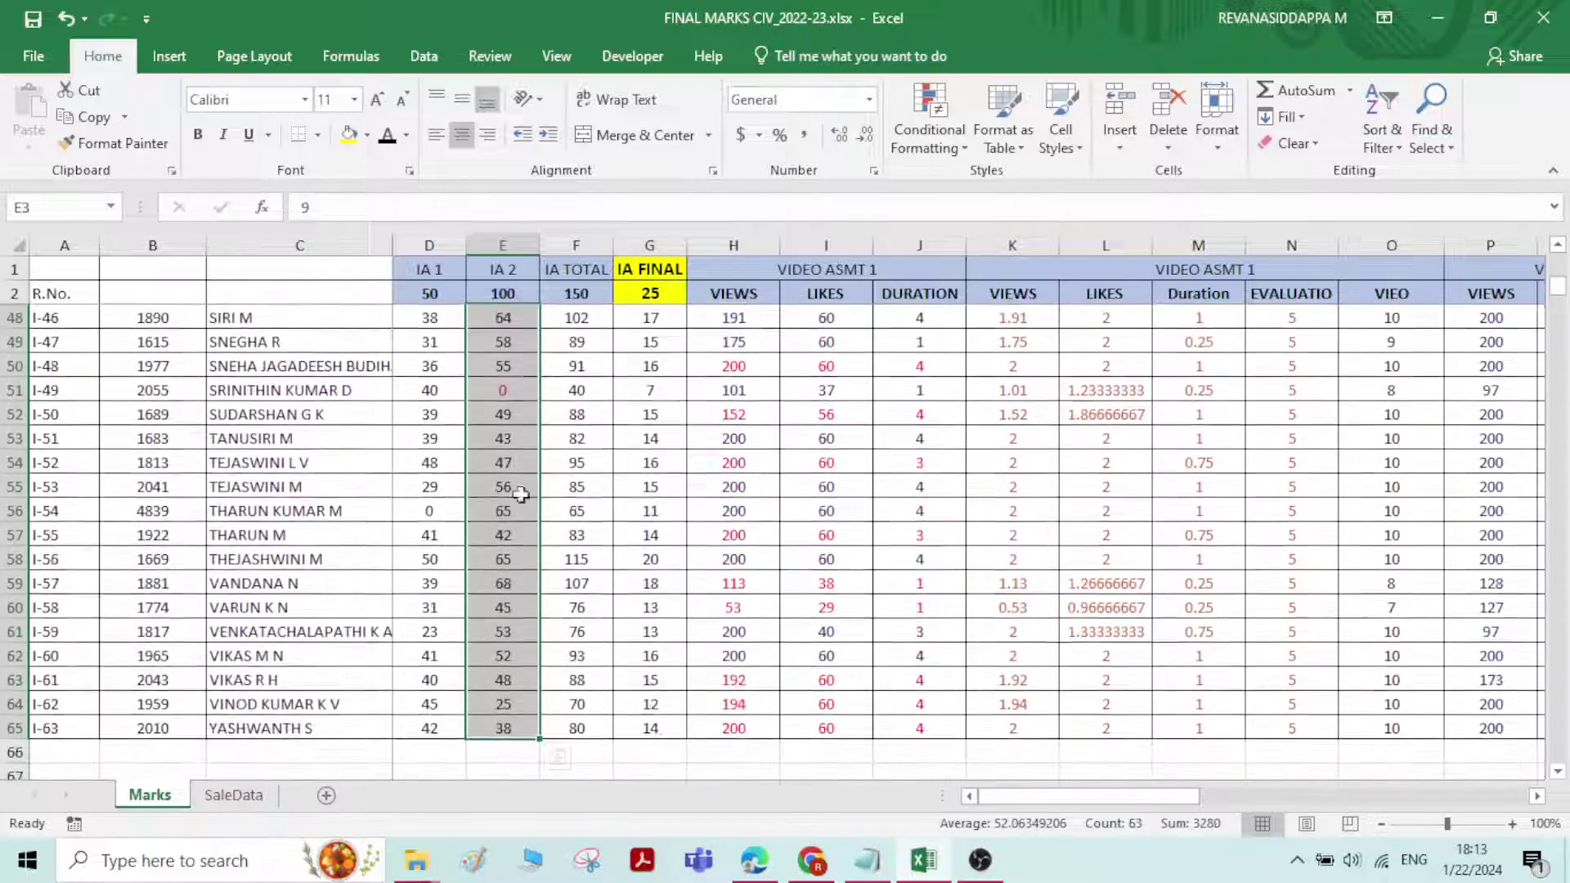
{"action": "left_click", "coordinate": [503, 390]}
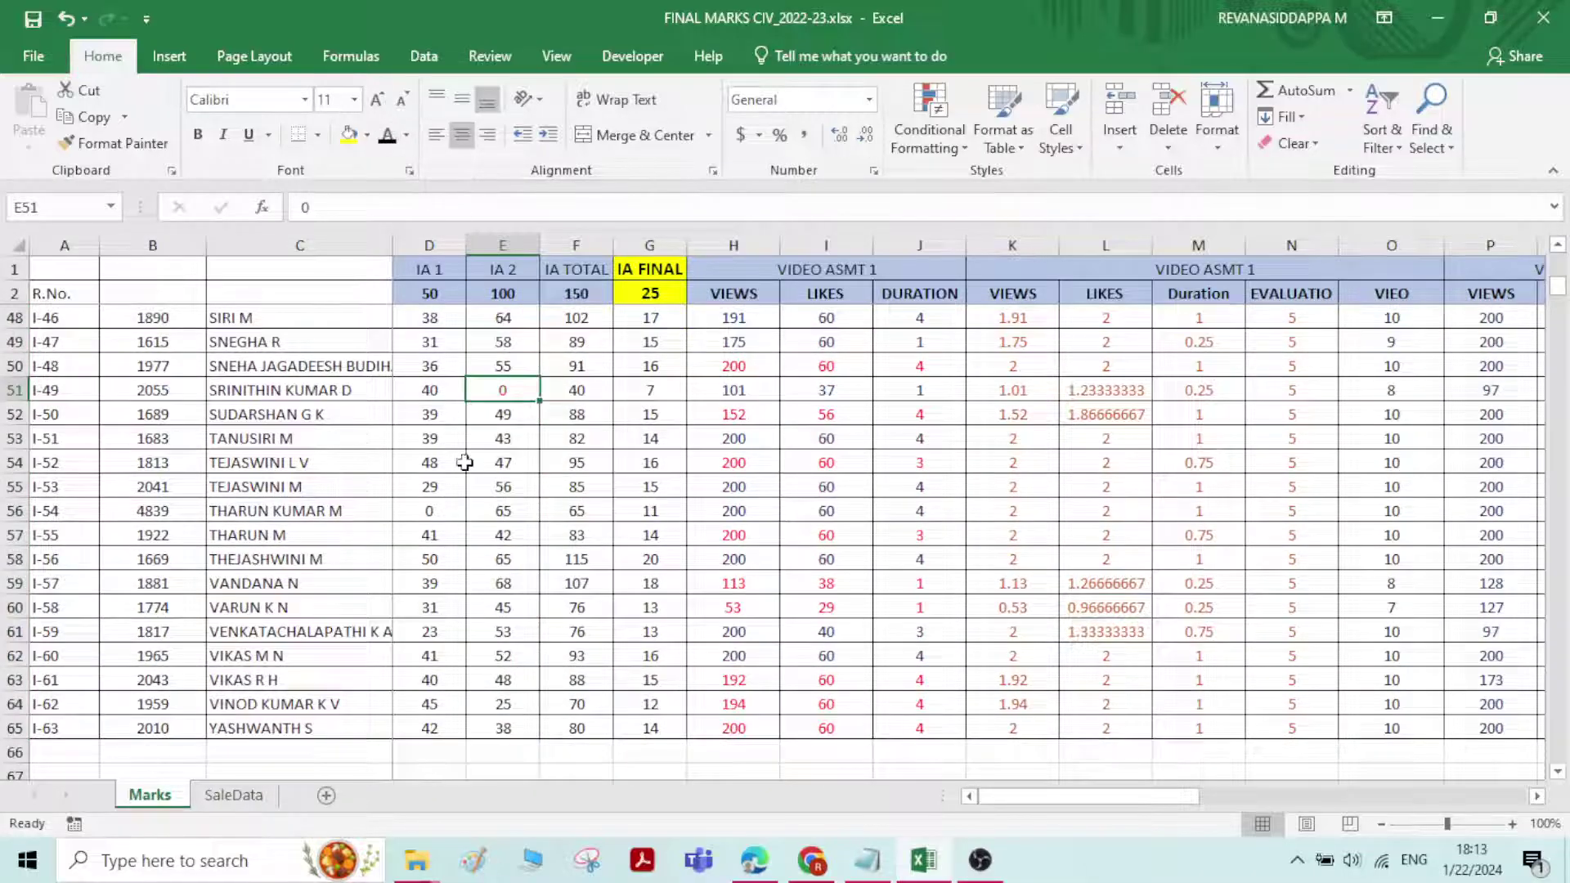
{"action": "scroll", "coordinate": [465, 463], "scroll_direction": "up", "scroll_amount": 15}
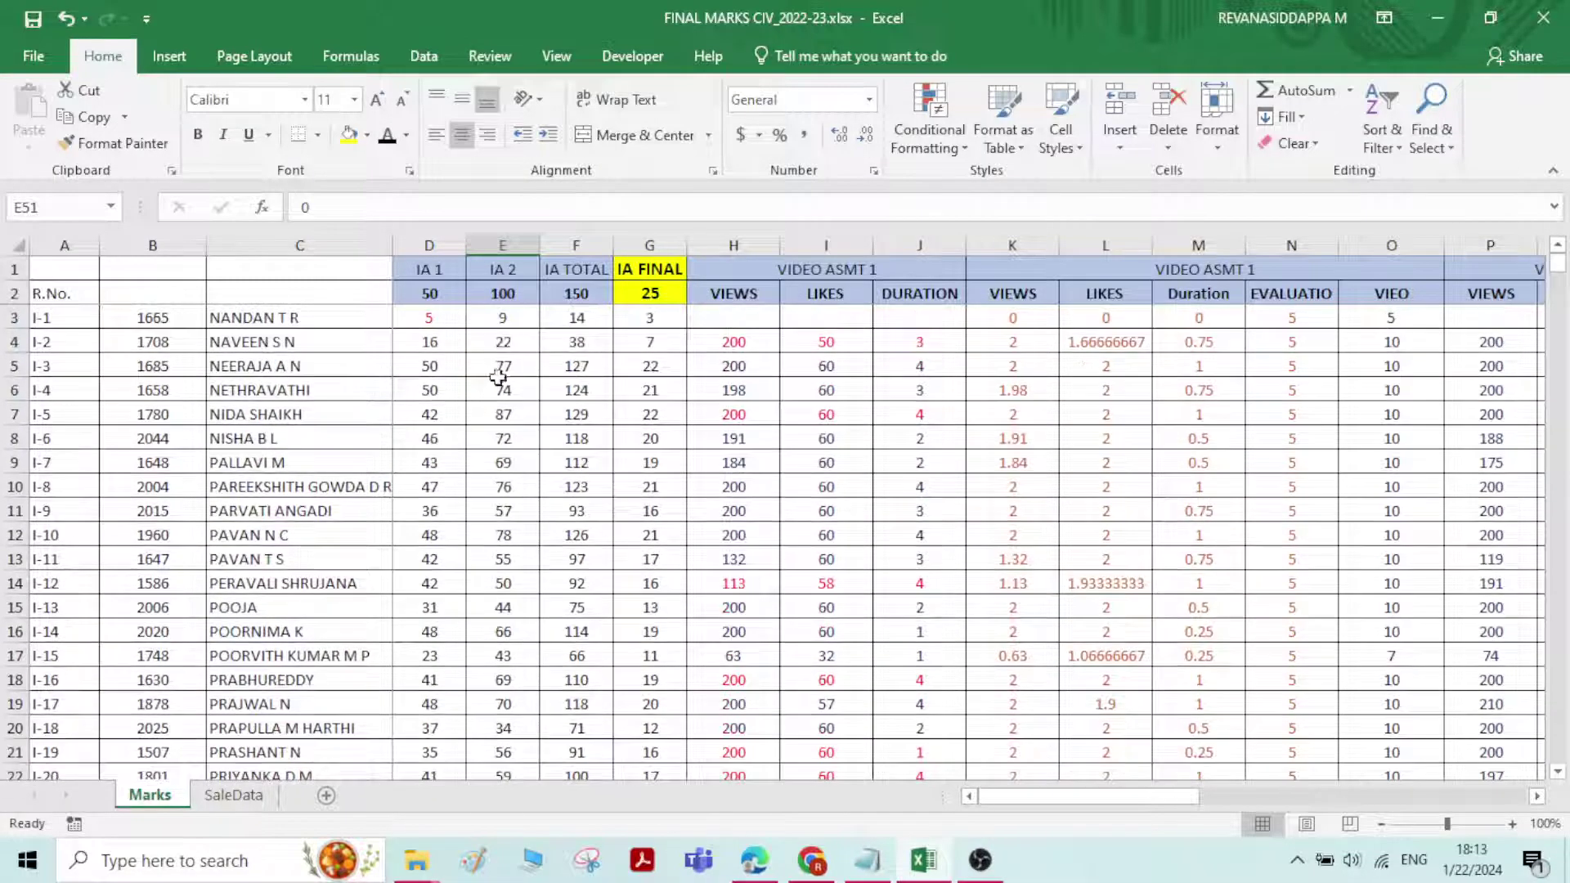
Highlight the bottom 10 items among the IA 2 marks in E3:E65 using Light Red Fill with Dark Red Text
{"action": "left_click_drag", "start_coordinate": [513, 317], "coordinate": [518, 748]}
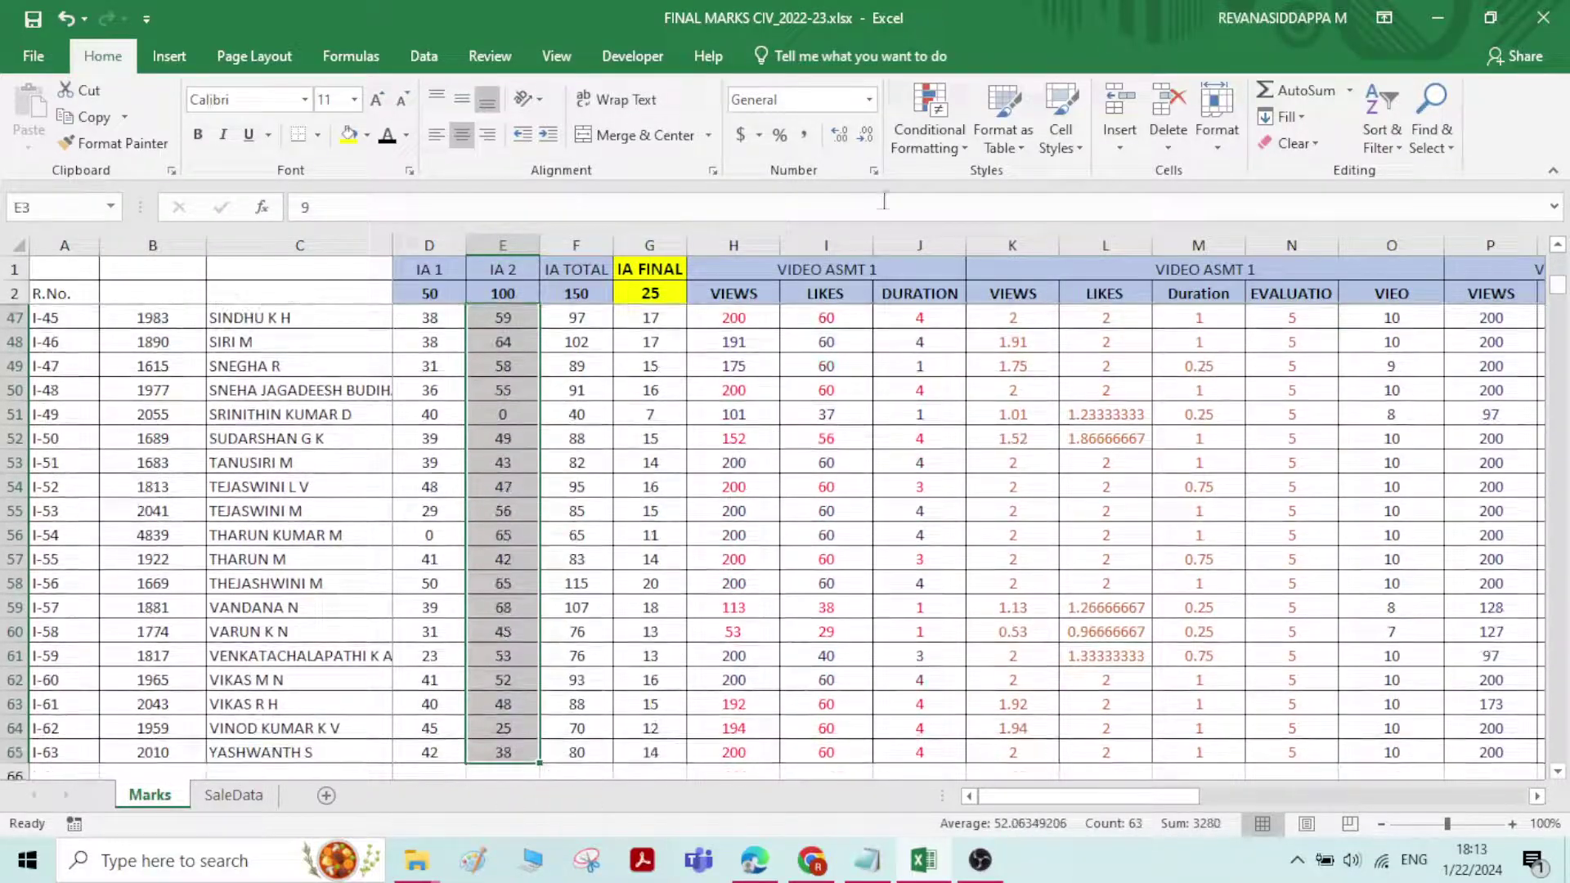
{"action": "left_click", "coordinate": [969, 146]}
{"action": "mouse_move", "coordinate": [1056, 230]}
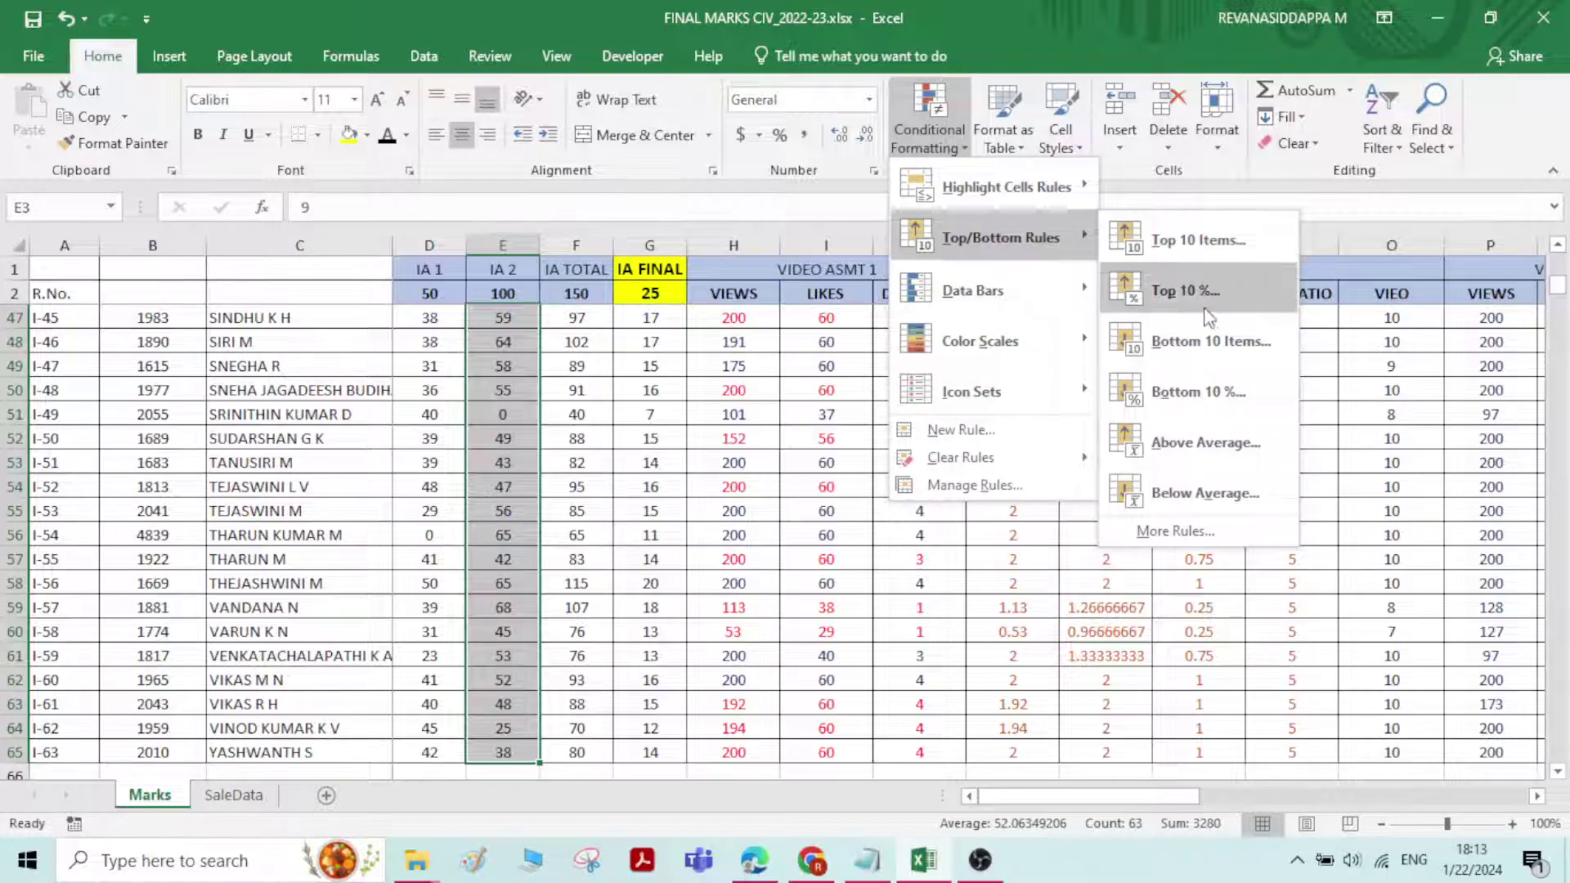
{"action": "left_click", "coordinate": [1211, 345]}
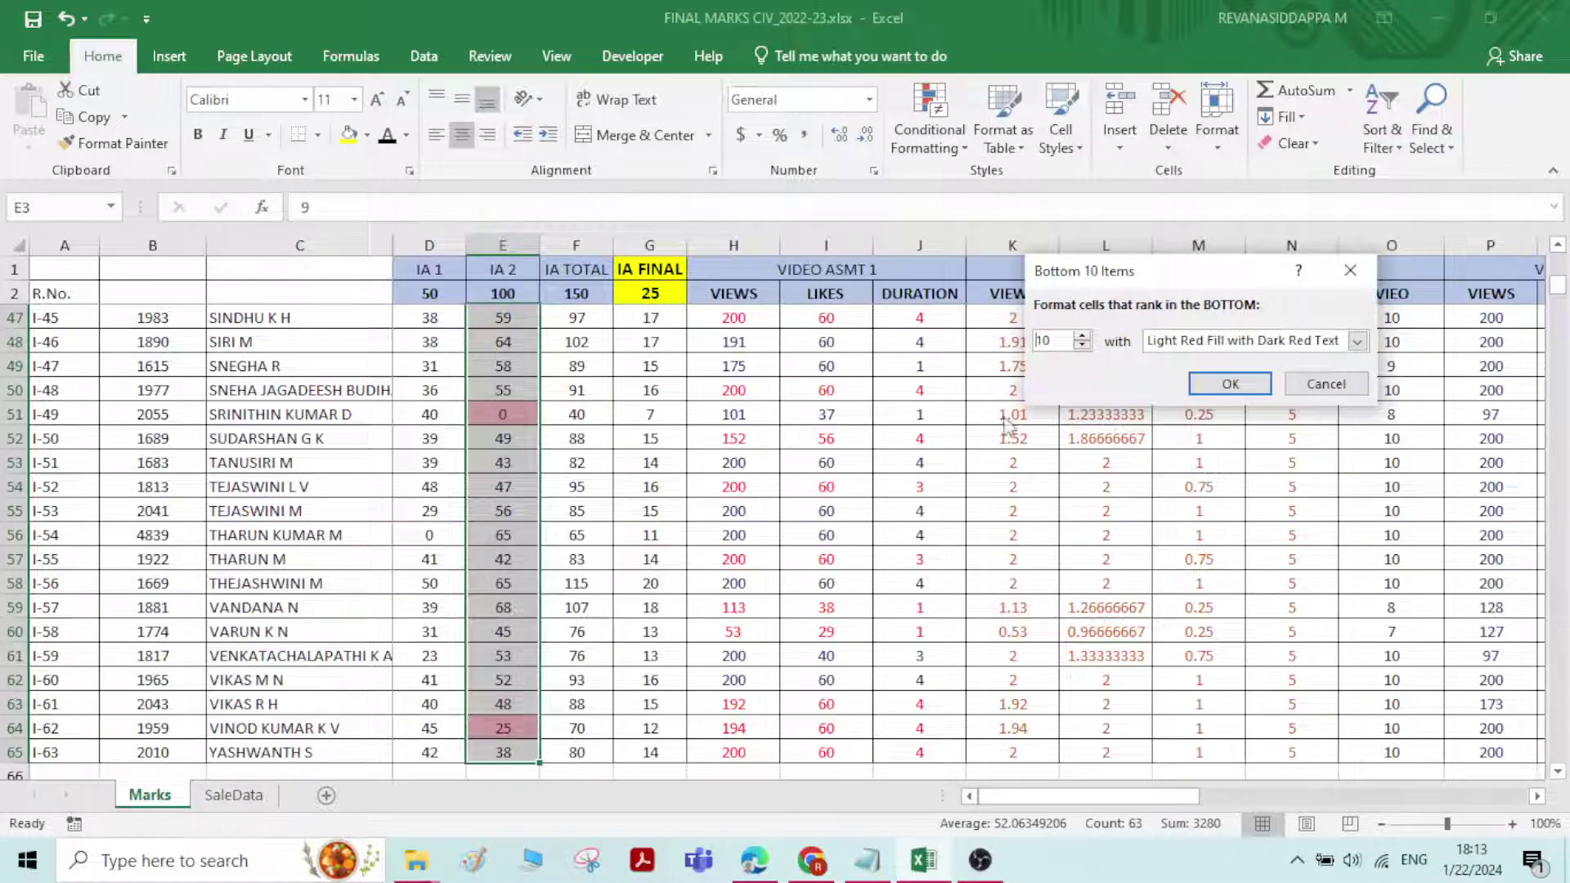
{"action": "left_click", "coordinate": [1230, 383]}
Examine the IA 2 marks highlighted by the Bottom 10 Items rule across the whole column
{"action": "scroll", "coordinate": [645, 553], "scroll_direction": "down", "scroll_amount": 6}
{"action": "scroll", "coordinate": [573, 564], "scroll_direction": "up", "scroll_amount": 4}
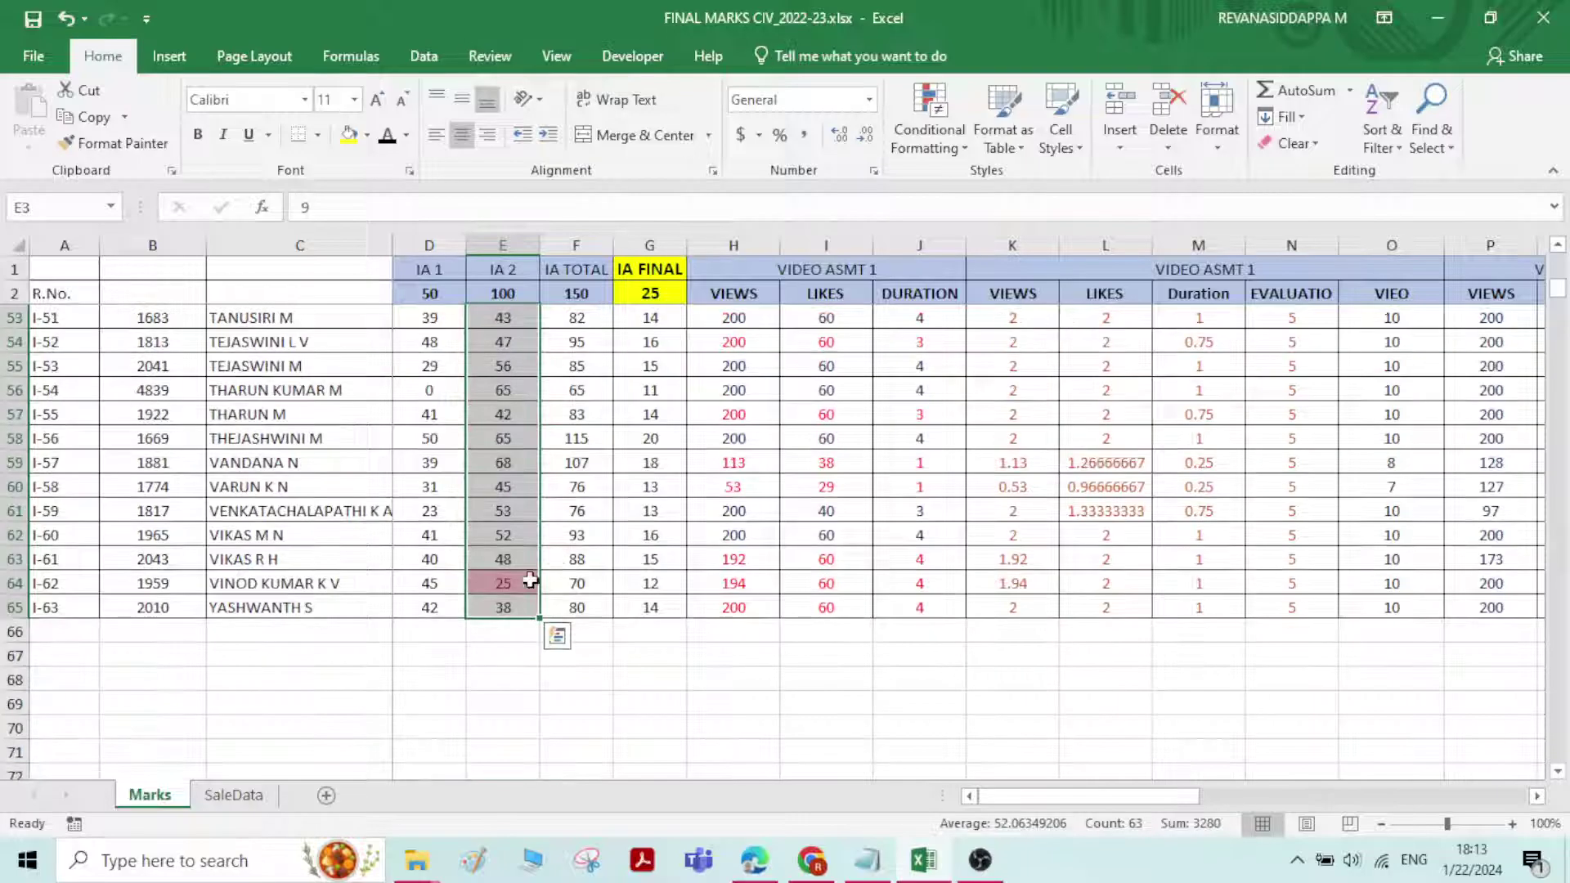
{"action": "left_click", "coordinate": [512, 590]}
{"action": "scroll", "coordinate": [512, 585], "scroll_direction": "up", "scroll_amount": 4}
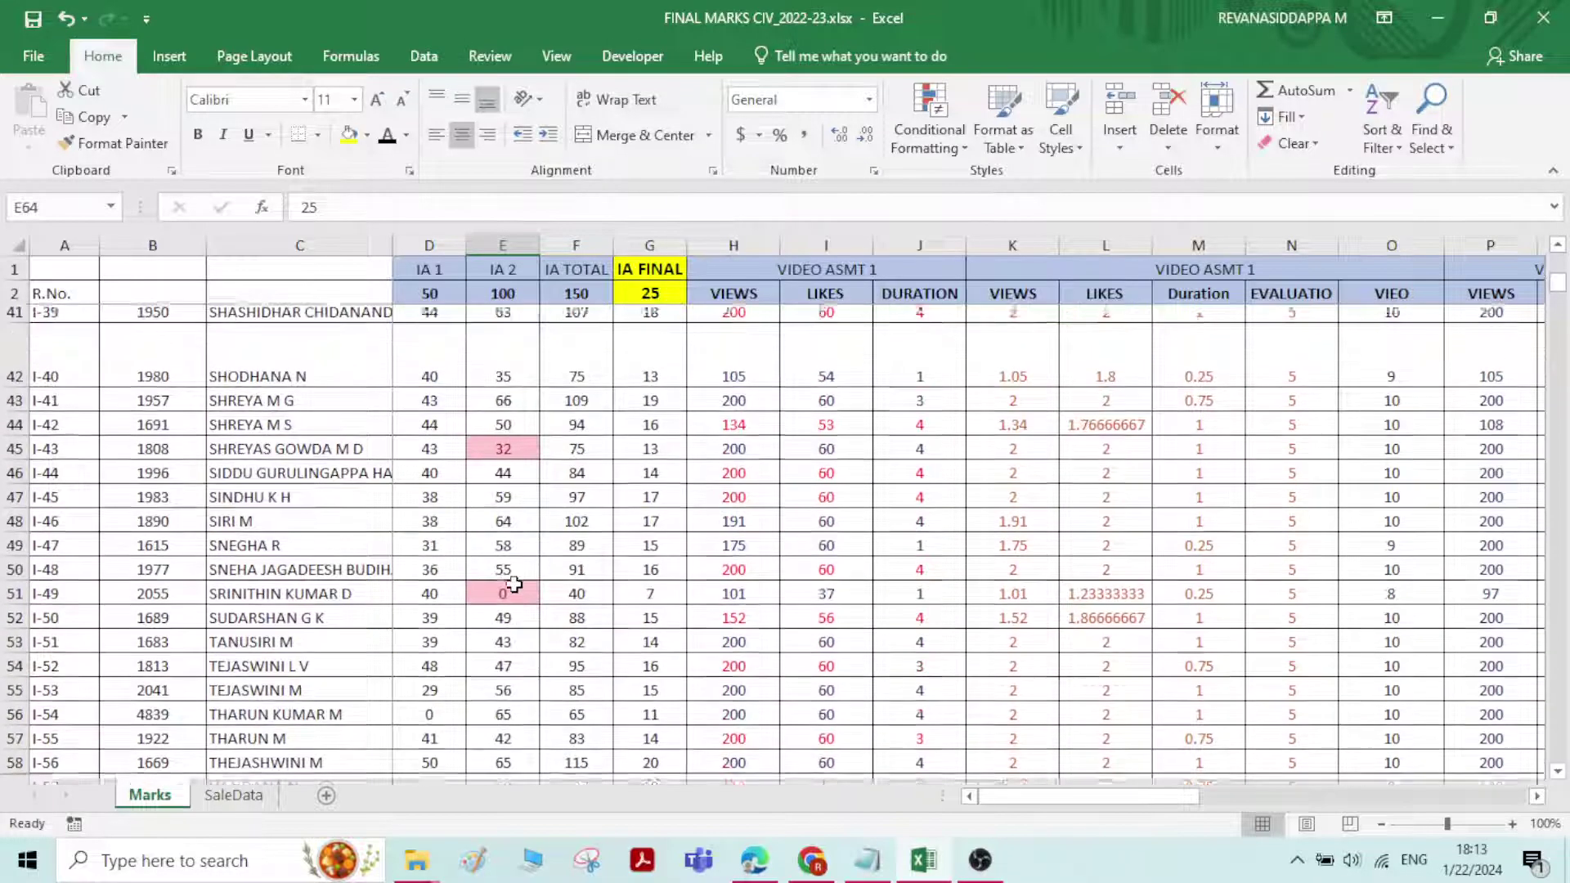
{"action": "scroll", "coordinate": [511, 587], "scroll_direction": "down", "scroll_amount": 4}
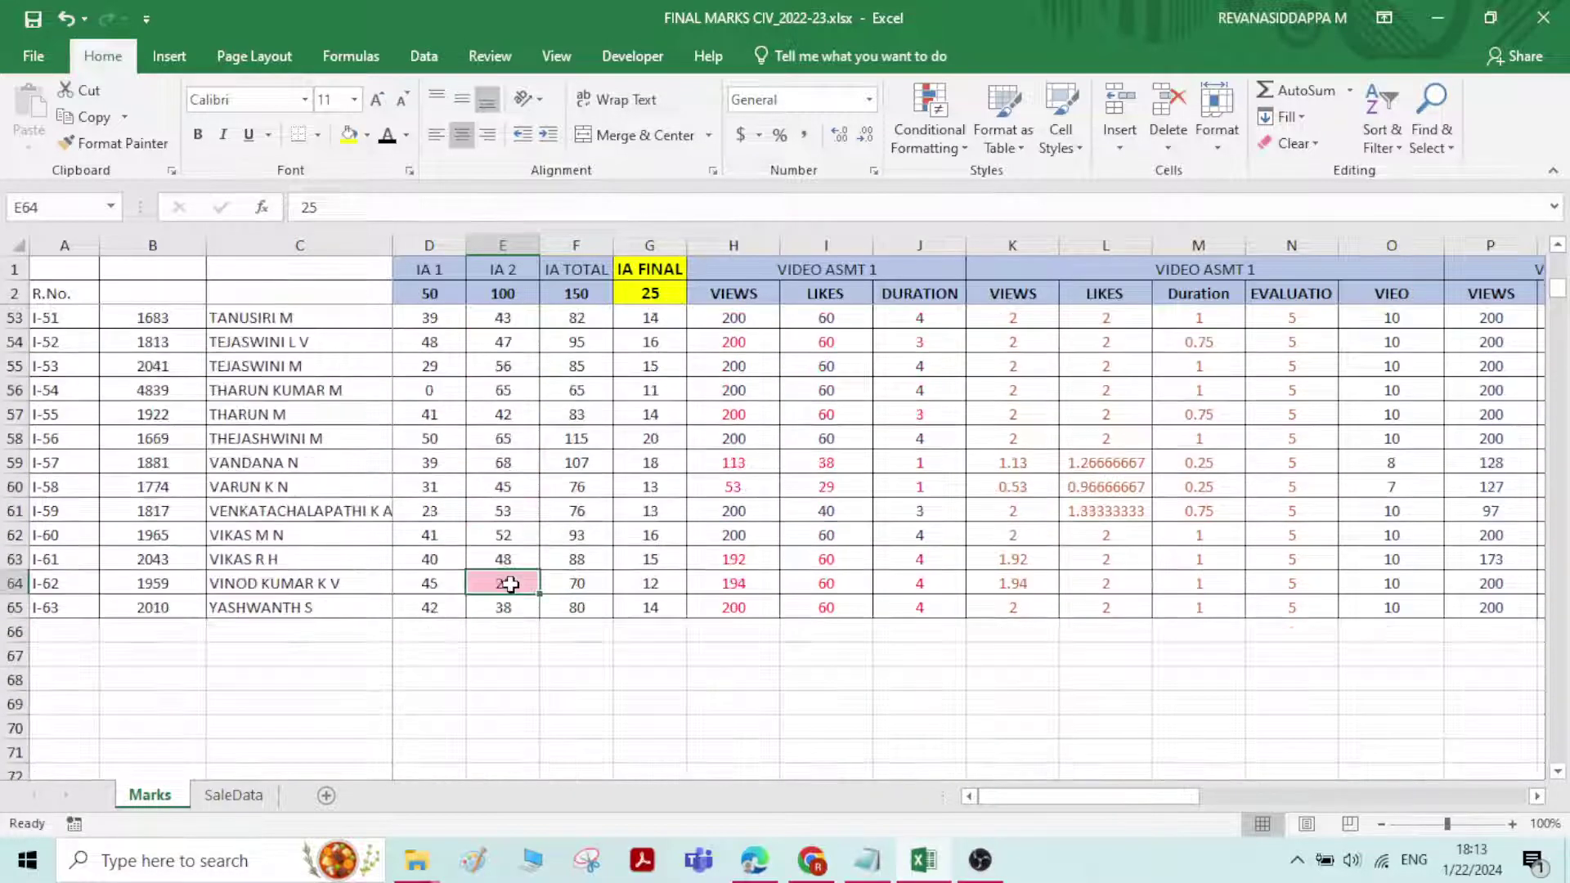
{"action": "scroll", "coordinate": [524, 583], "scroll_direction": "up", "scroll_amount": 5}
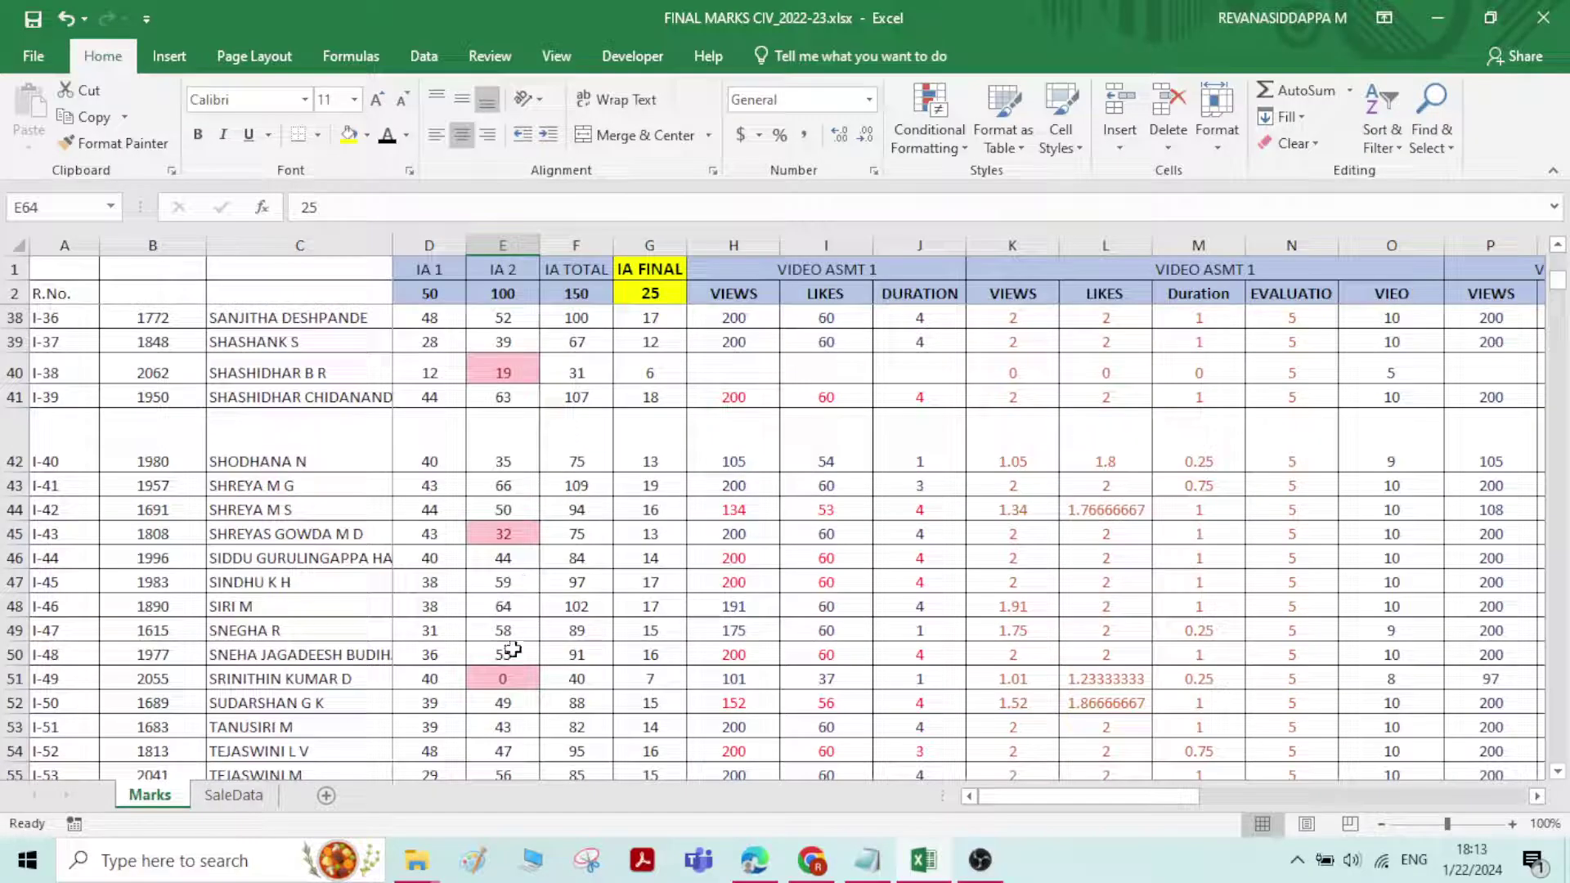
{"action": "scroll", "coordinate": [509, 483], "scroll_direction": "up", "scroll_amount": 3}
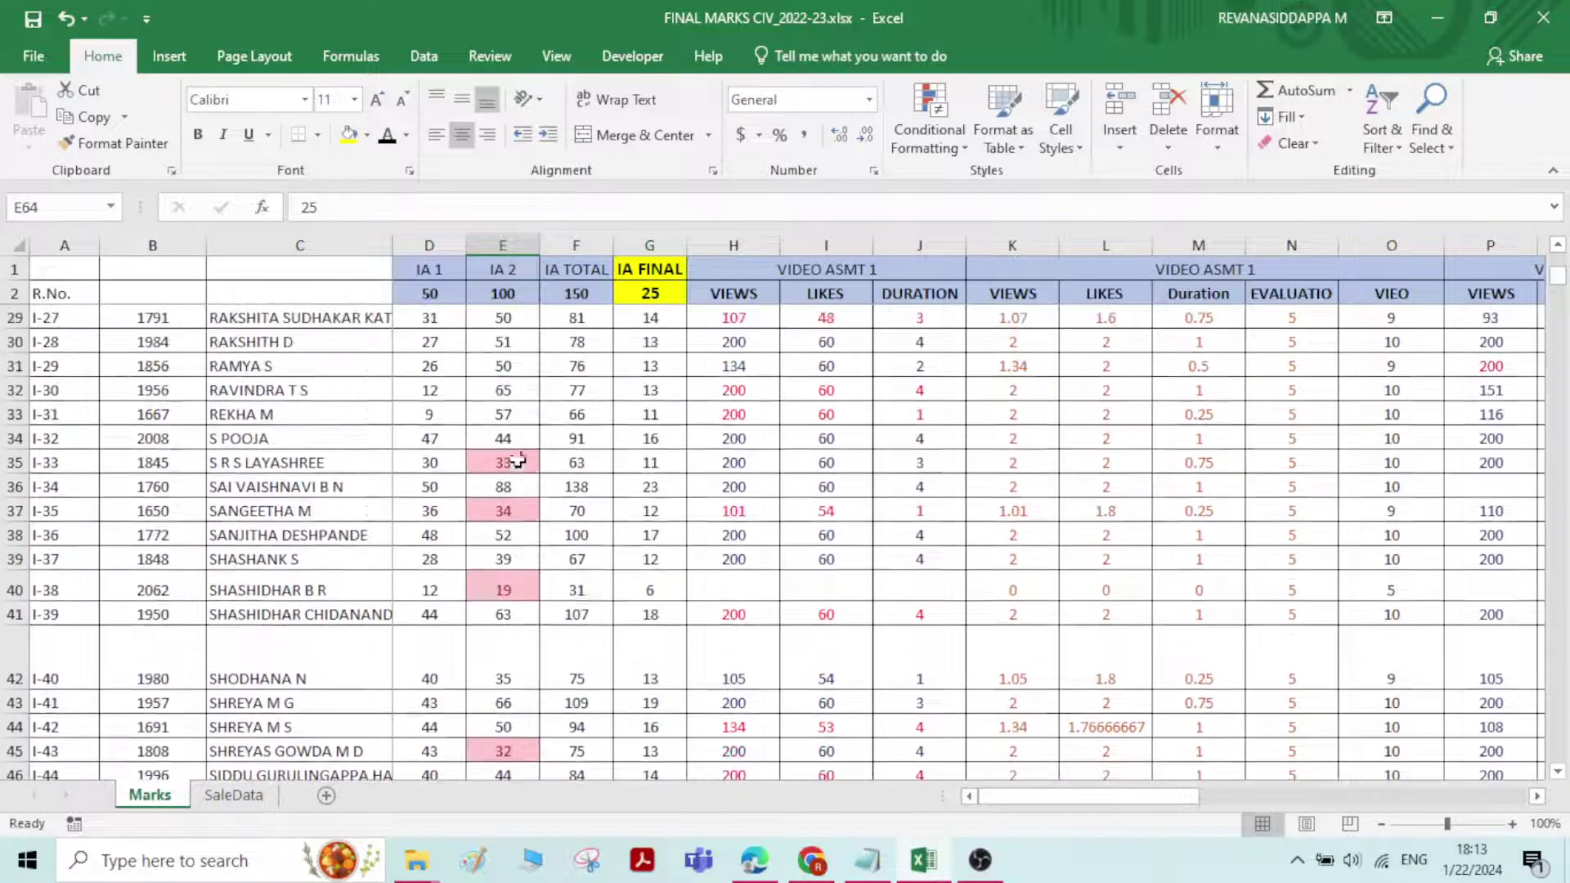
{"action": "scroll", "coordinate": [520, 468], "scroll_direction": "up", "scroll_amount": 2}
{"action": "scroll", "coordinate": [515, 441], "scroll_direction": "up", "scroll_amount": 3}
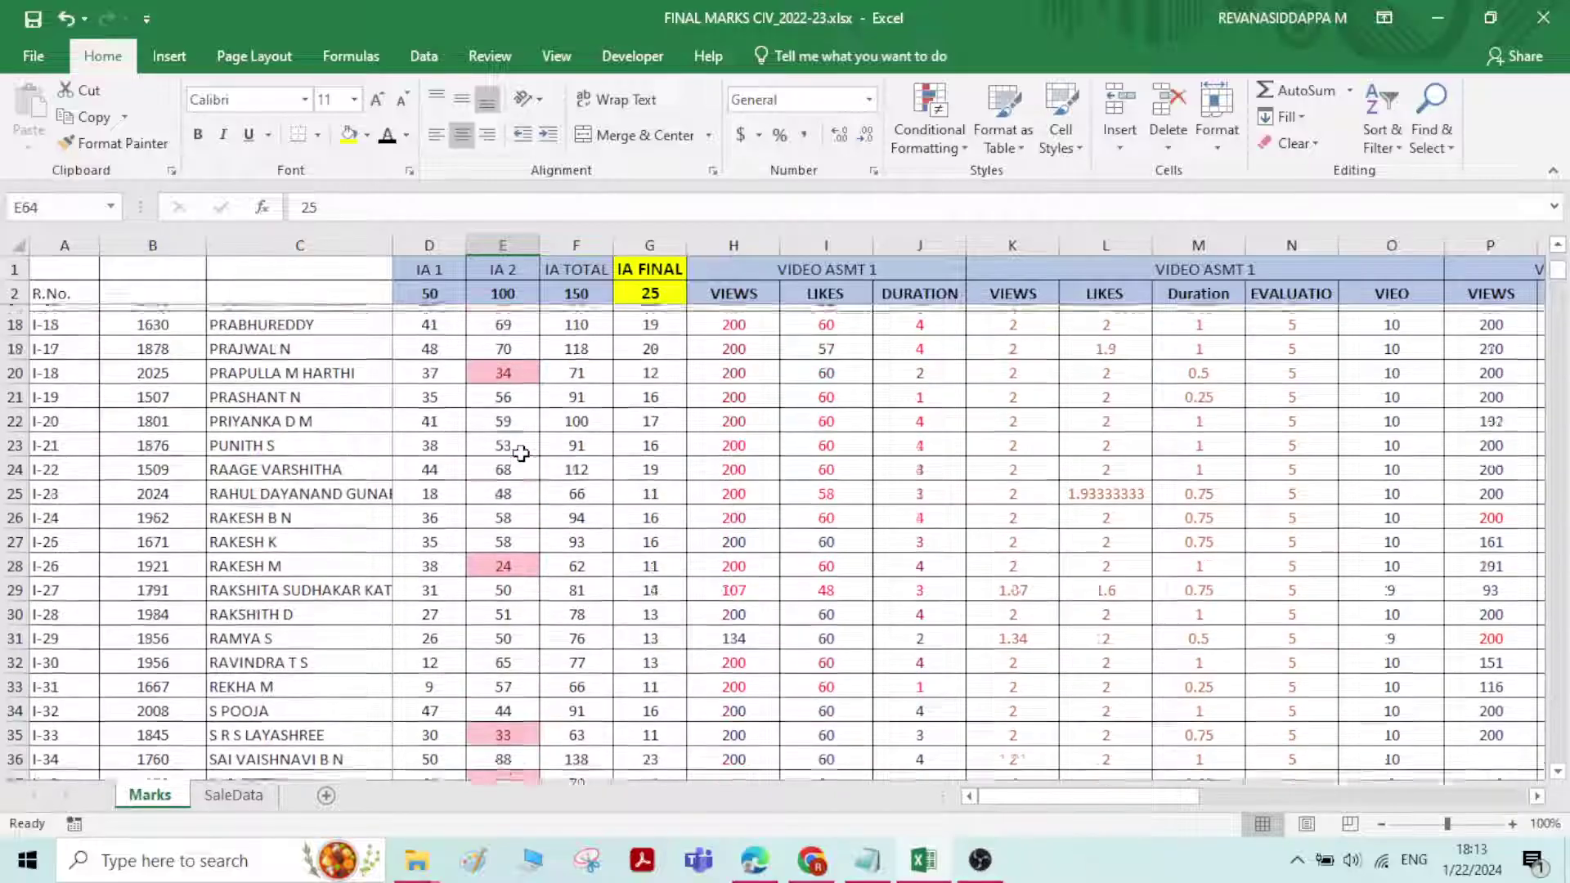
{"action": "scroll", "coordinate": [514, 415], "scroll_direction": "up", "scroll_amount": 4}
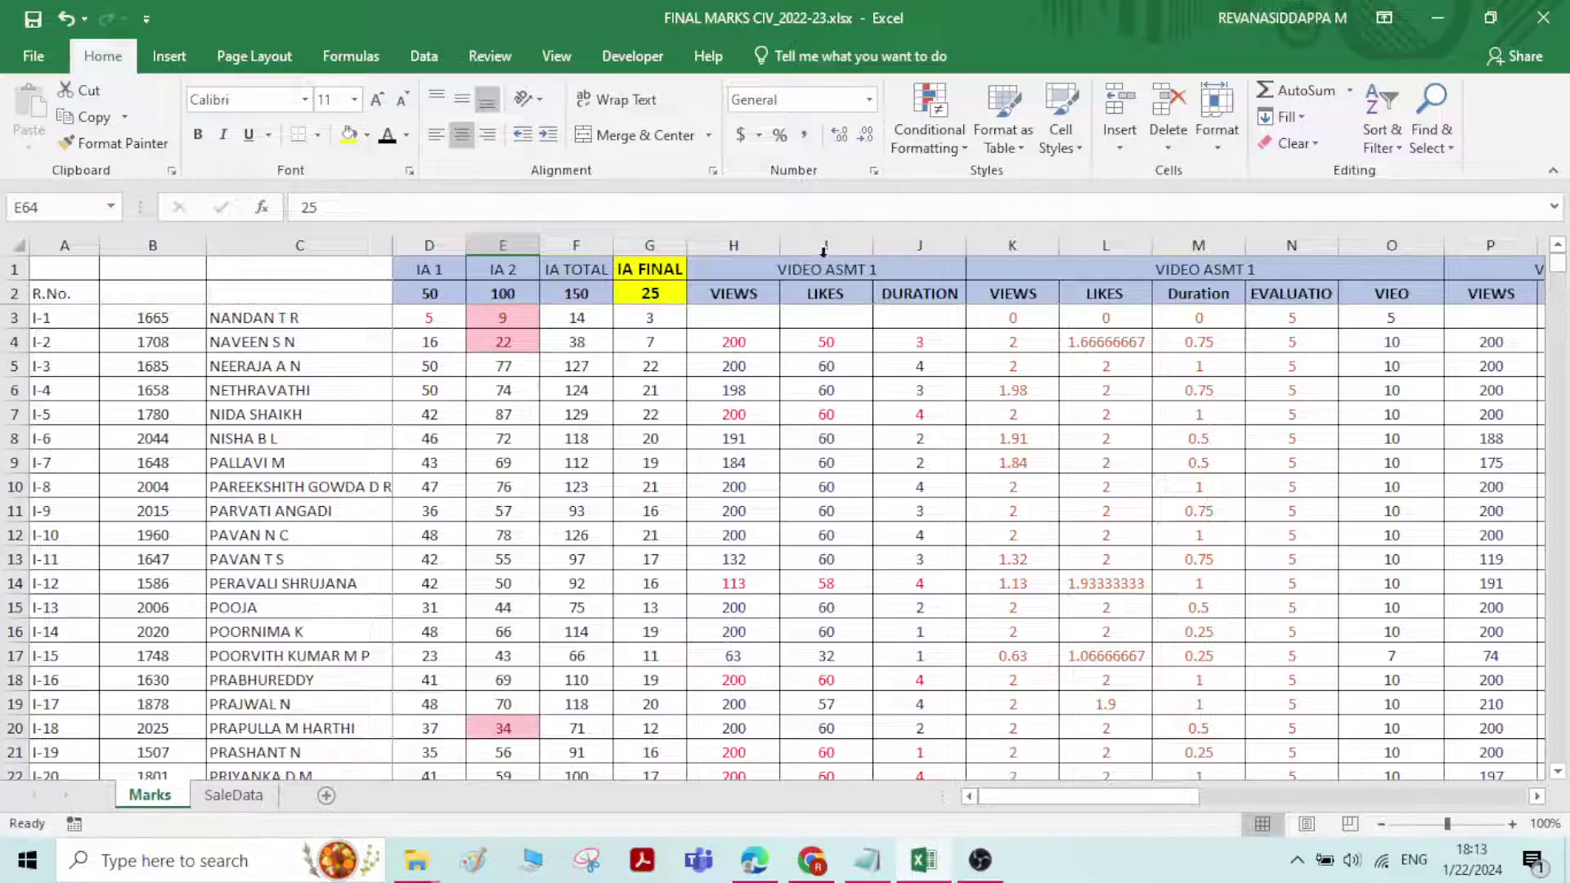
Remove the Bottom 10 Items highlighting by clearing the conditional formatting rules from the entire sheet
{"action": "left_click", "coordinate": [929, 122]}
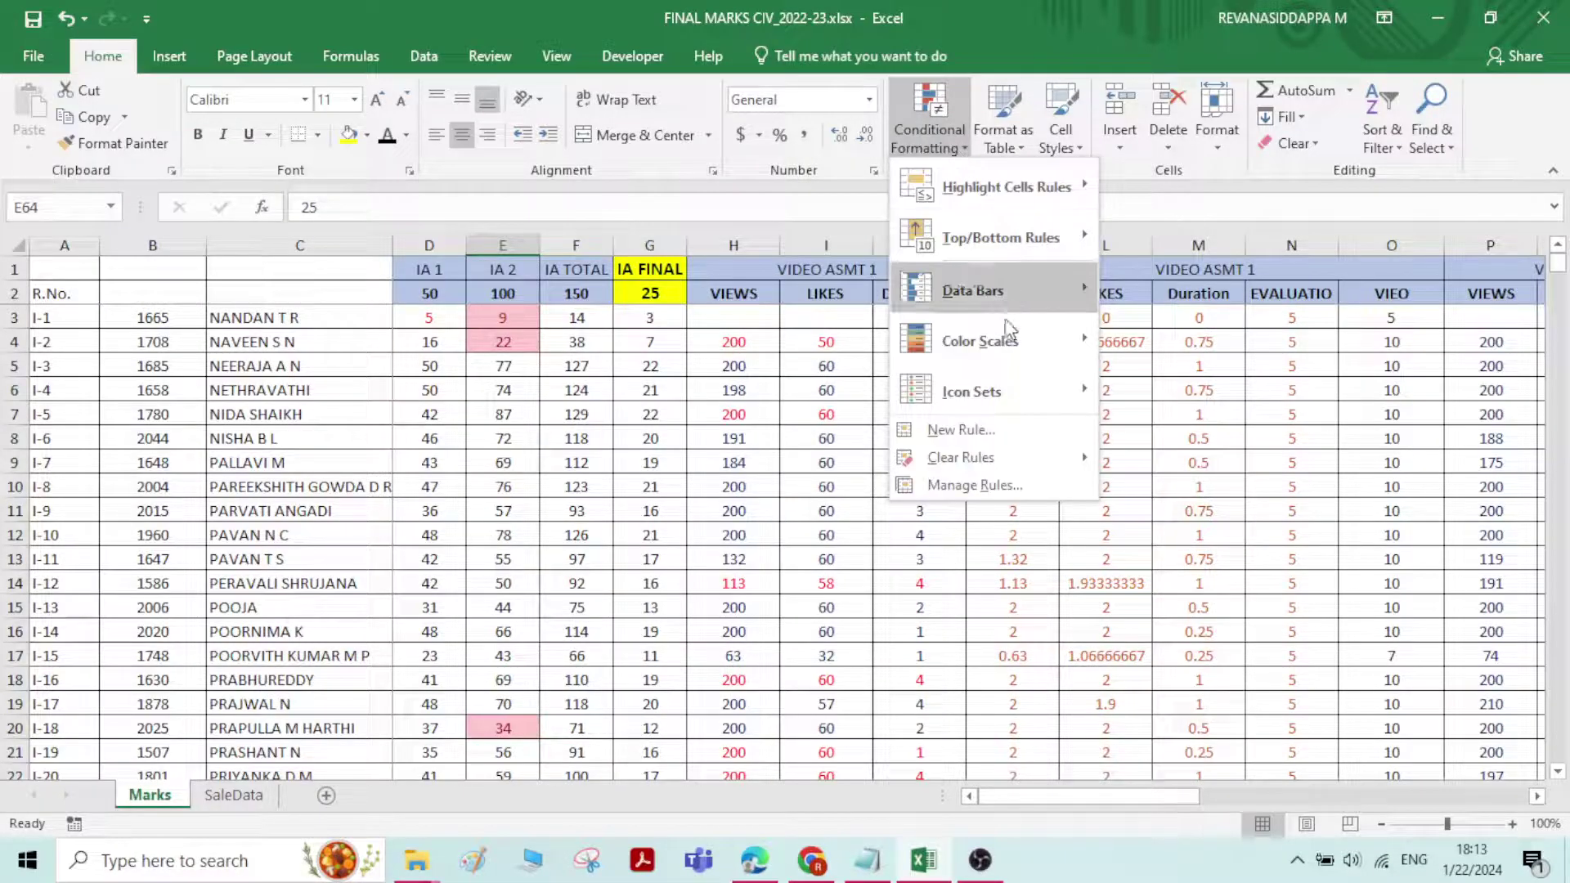
{"action": "mouse_move", "coordinate": [1013, 342]}
{"action": "mouse_move", "coordinate": [1002, 454]}
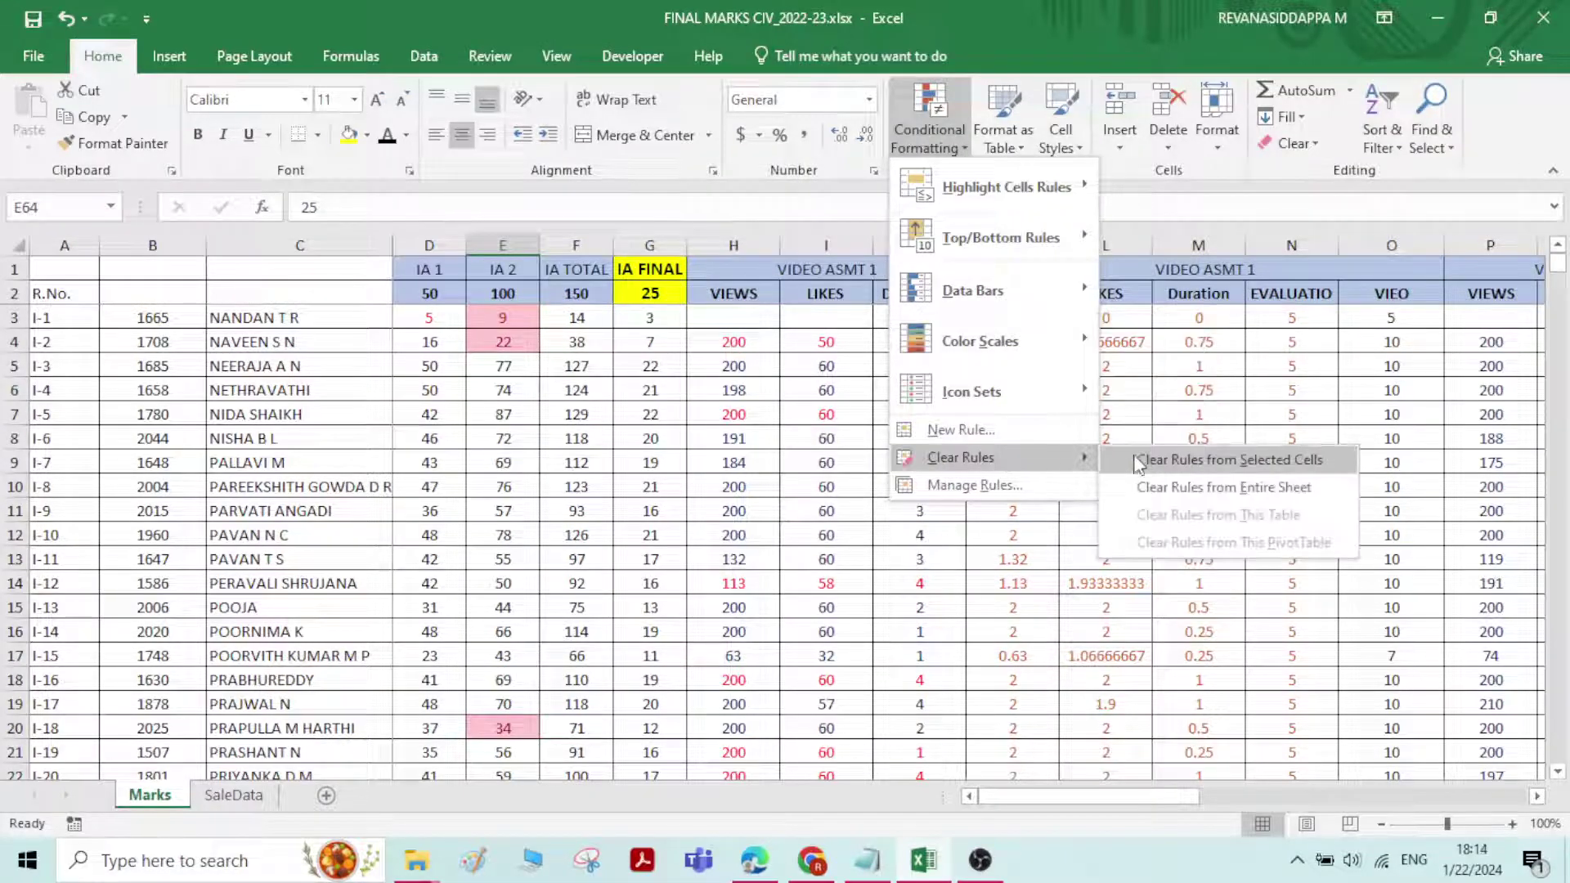
{"action": "left_click", "coordinate": [1230, 489]}
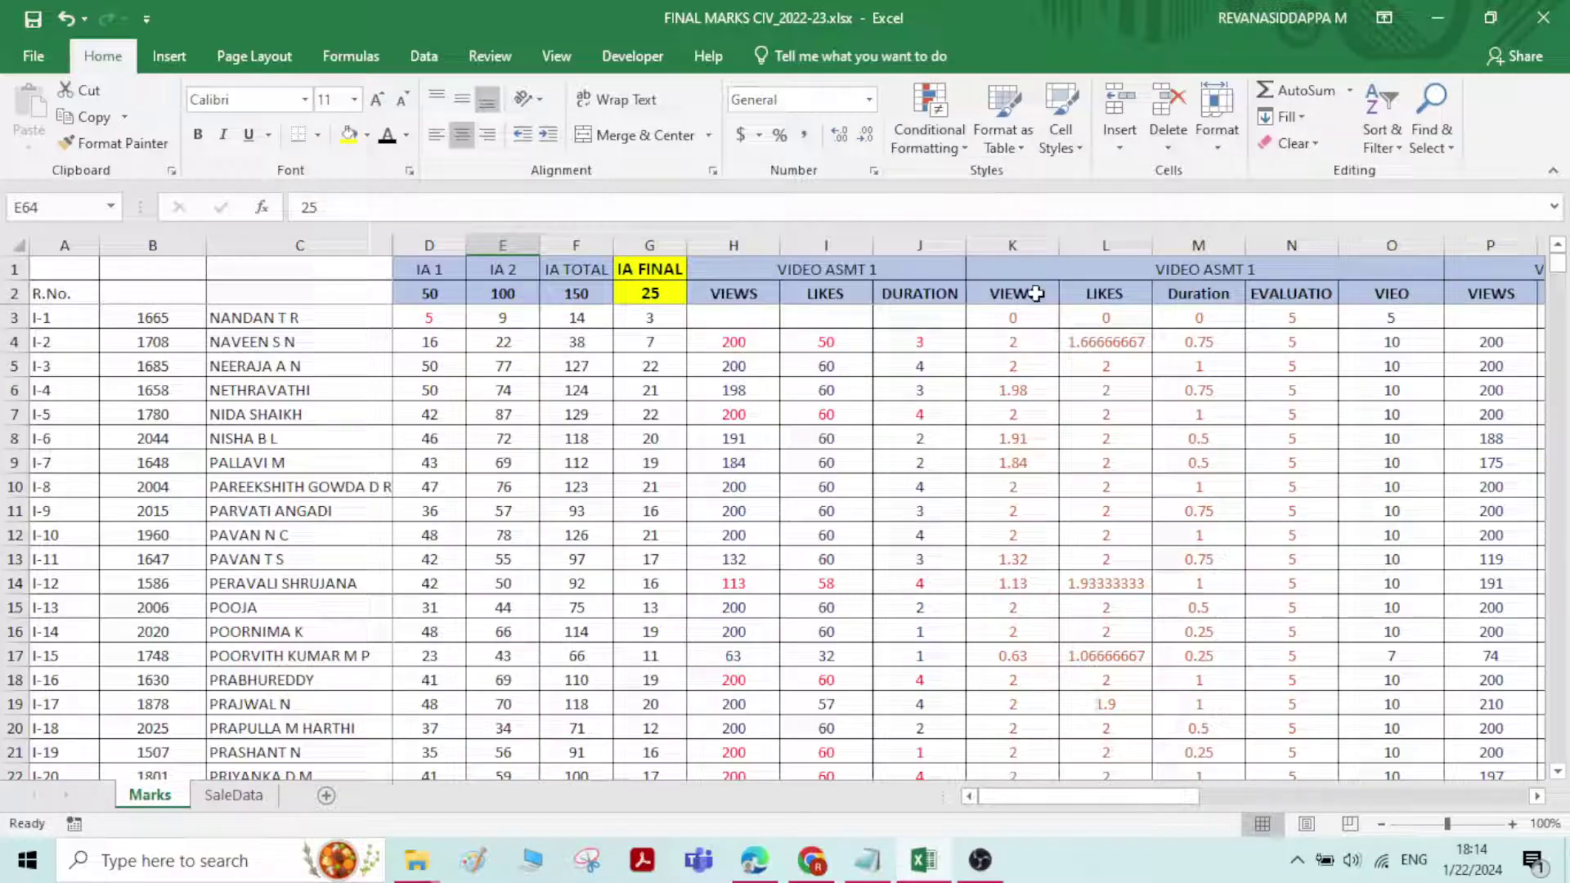
{"action": "left_click", "coordinate": [952, 146]}
{"action": "mouse_move", "coordinate": [1056, 234]}
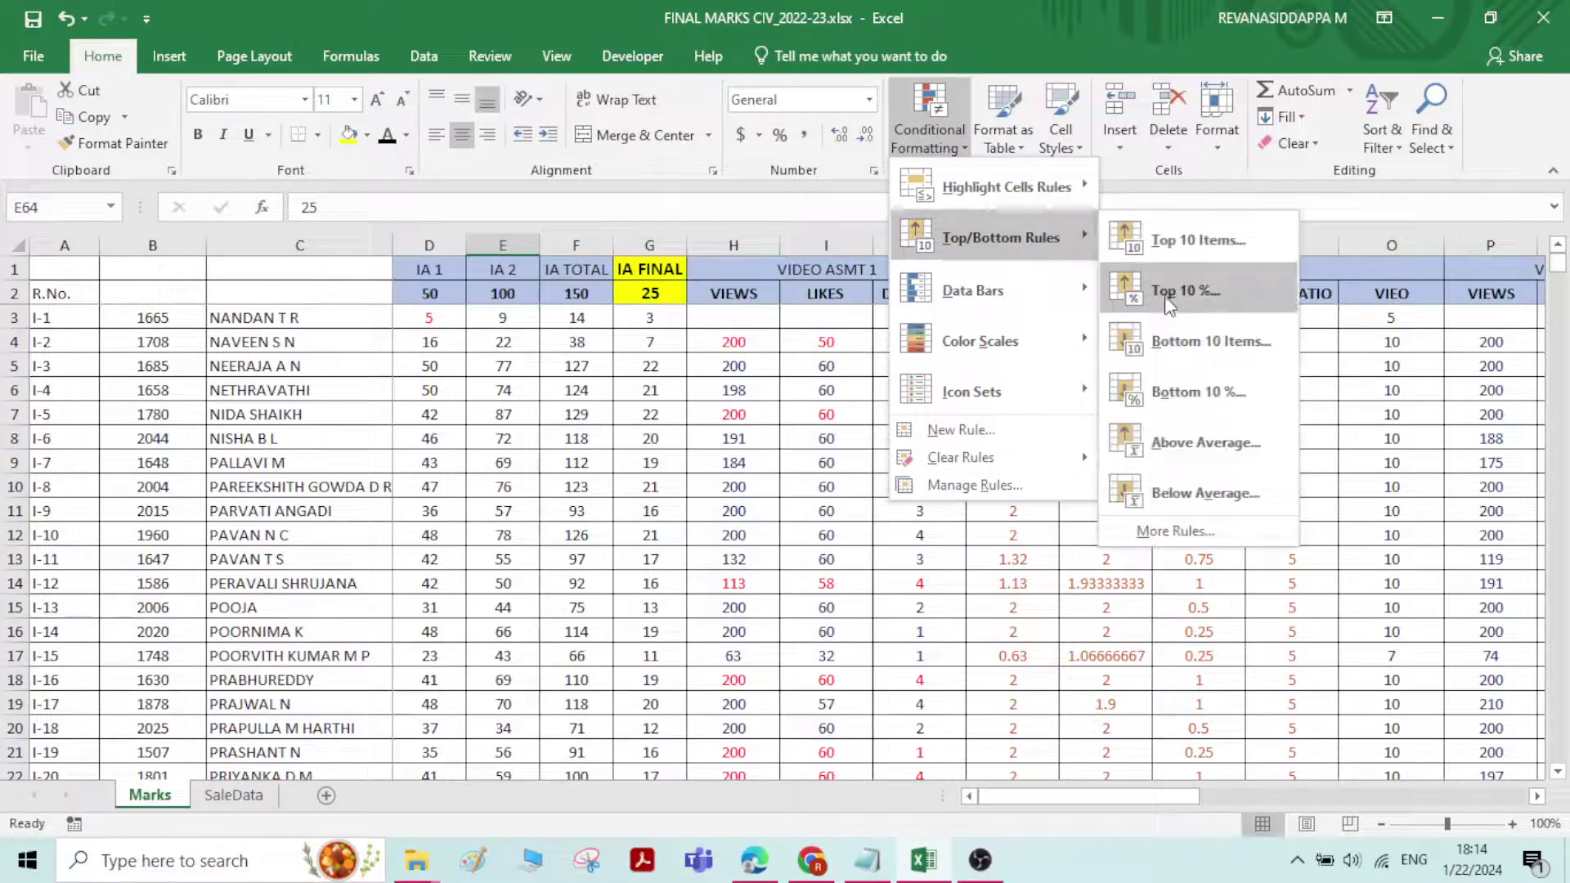
{"action": "left_click", "coordinate": [511, 386]}
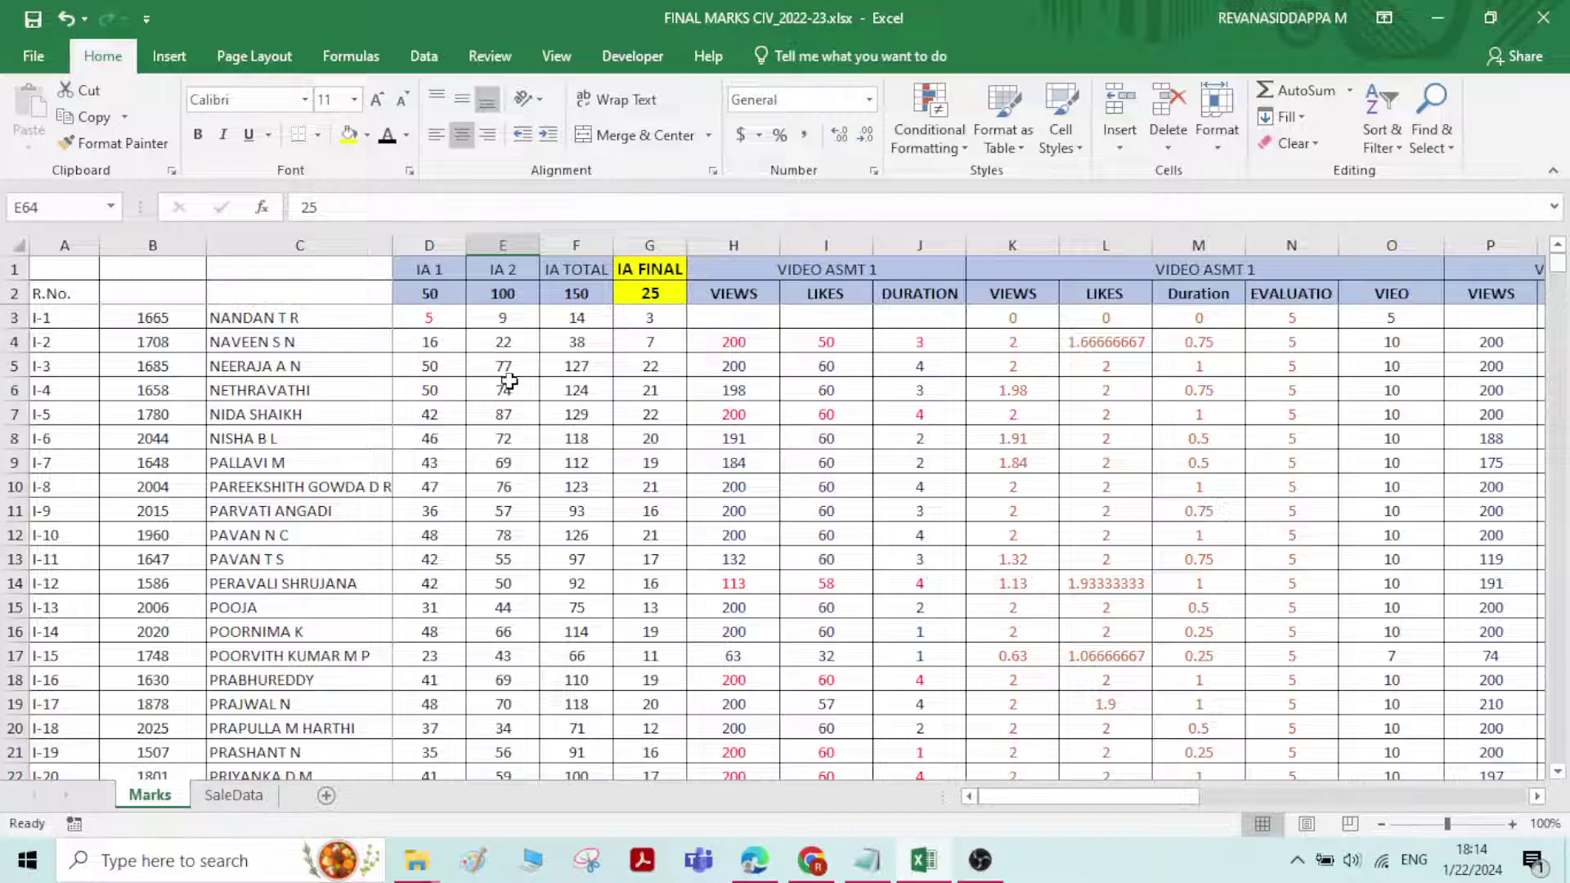
Highlight the top 10% of the IA 2 marks in E3:E65 using Light Red Fill with Dark Red Text
{"action": "scroll", "coordinate": [508, 374], "scroll_direction": "down", "scroll_amount": 3}
{"action": "scroll", "coordinate": [507, 370], "scroll_direction": "up", "scroll_amount": 3}
{"action": "left_click_drag", "start_coordinate": [507, 319], "coordinate": [505, 727]}
{"action": "scroll", "coordinate": [482, 412], "scroll_direction": "up", "scroll_amount": 15}
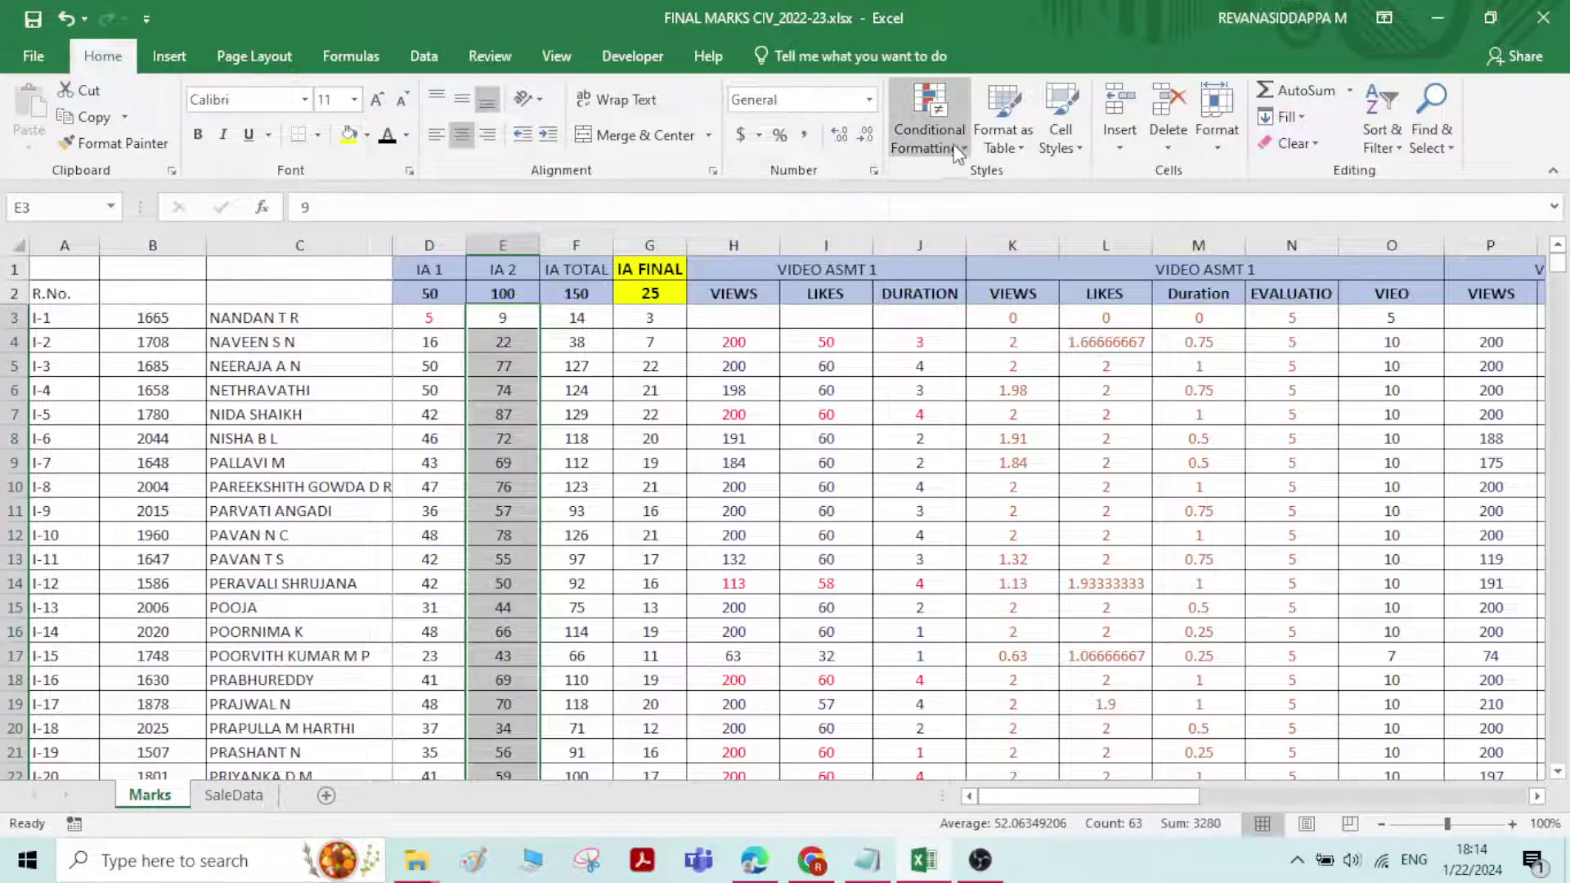
{"action": "left_click", "coordinate": [928, 122]}
{"action": "mouse_move", "coordinate": [1068, 233]}
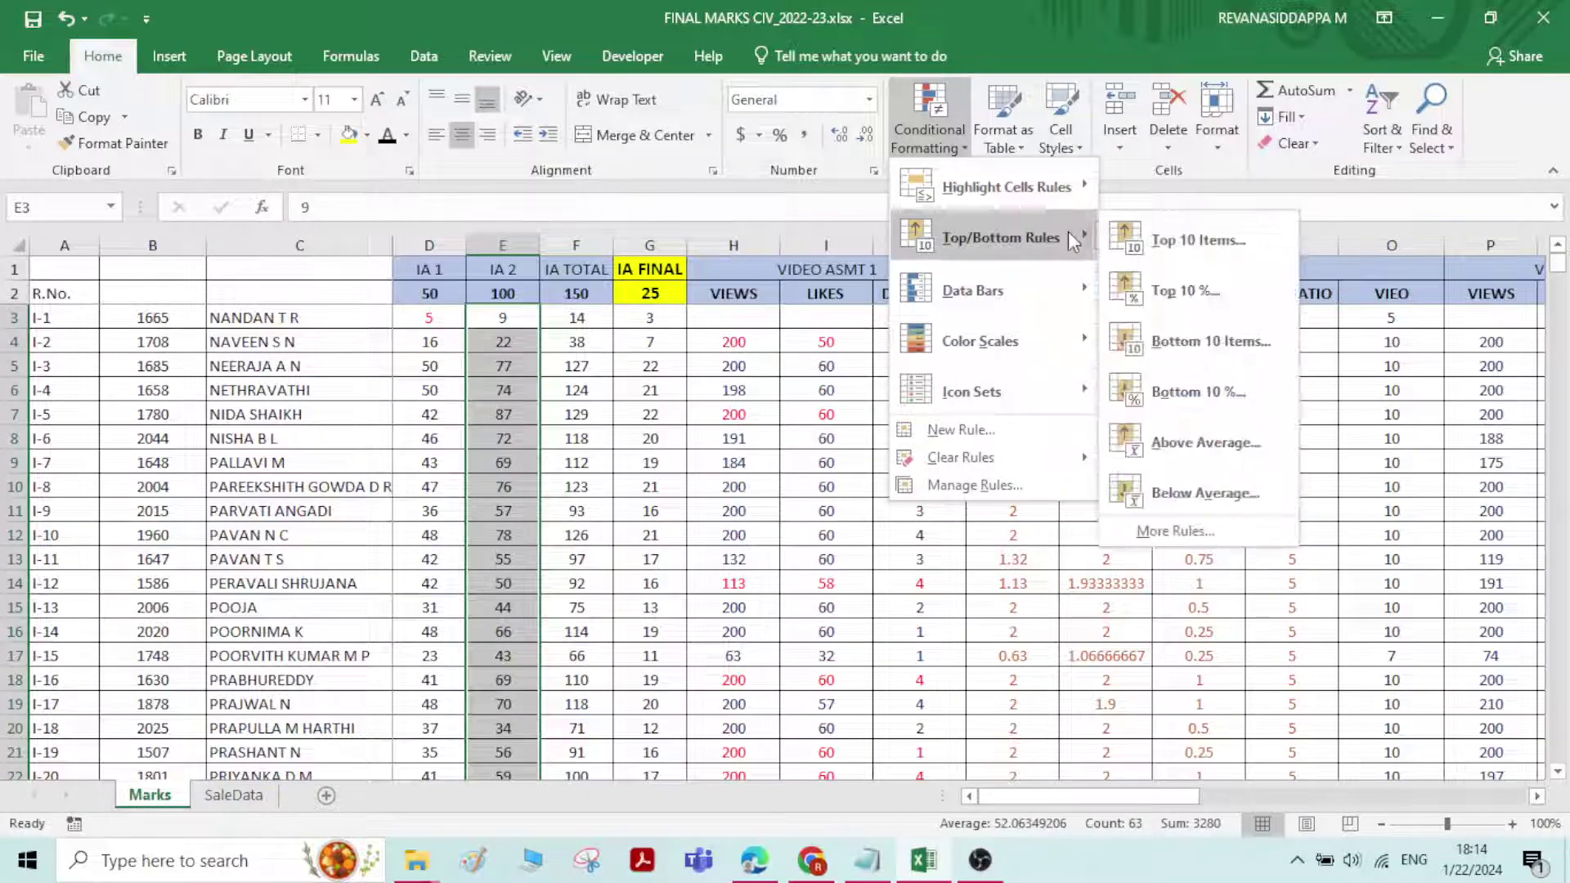
{"action": "left_click", "coordinate": [1206, 291]}
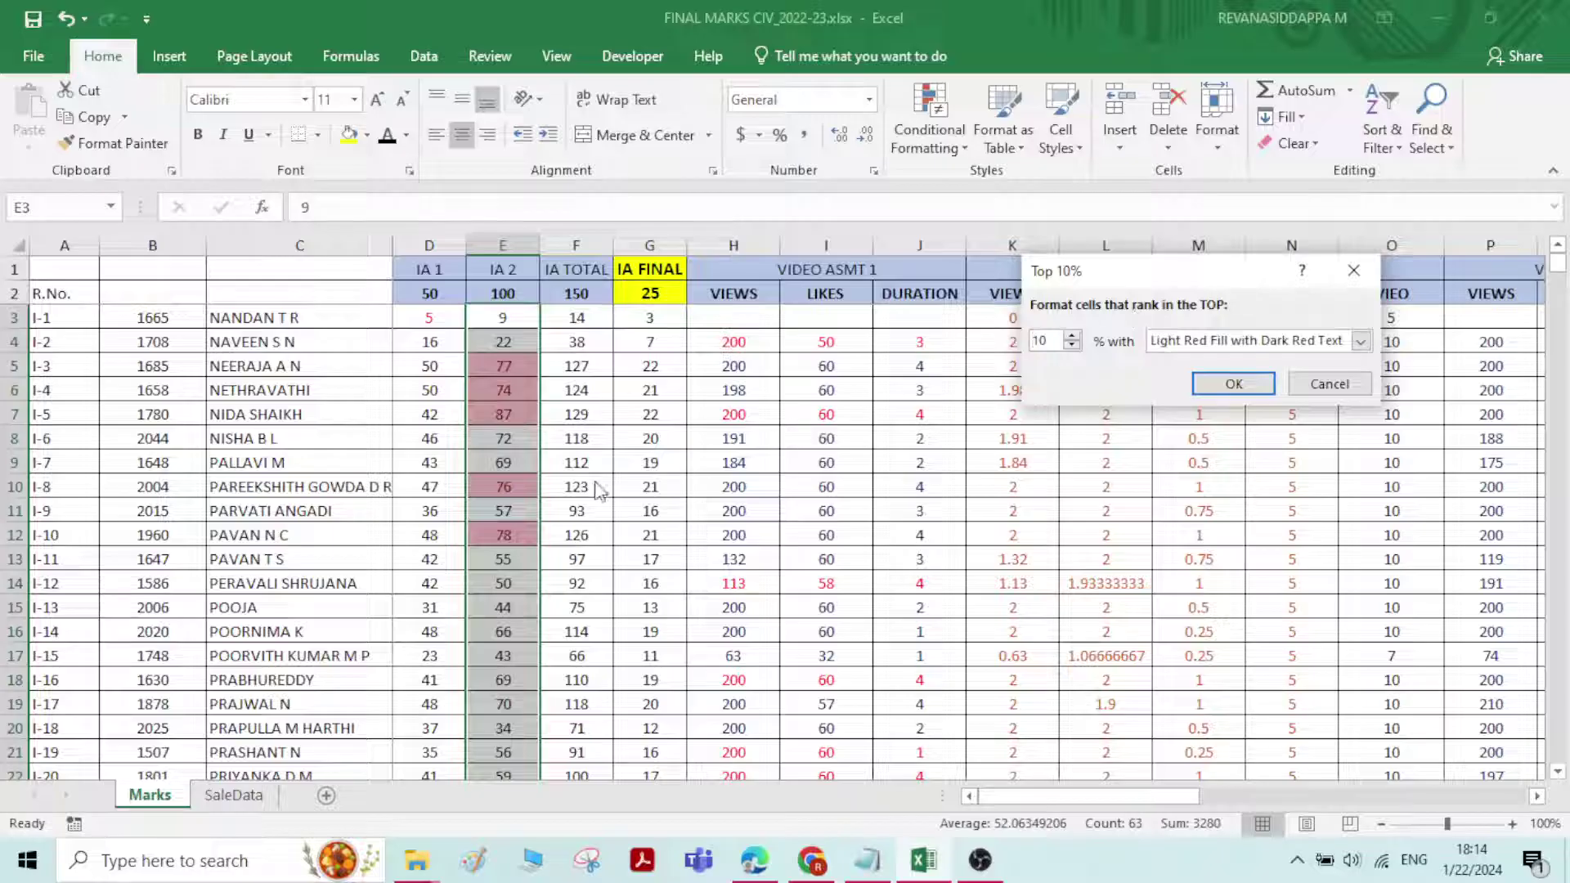
{"action": "left_click", "coordinate": [1238, 384]}
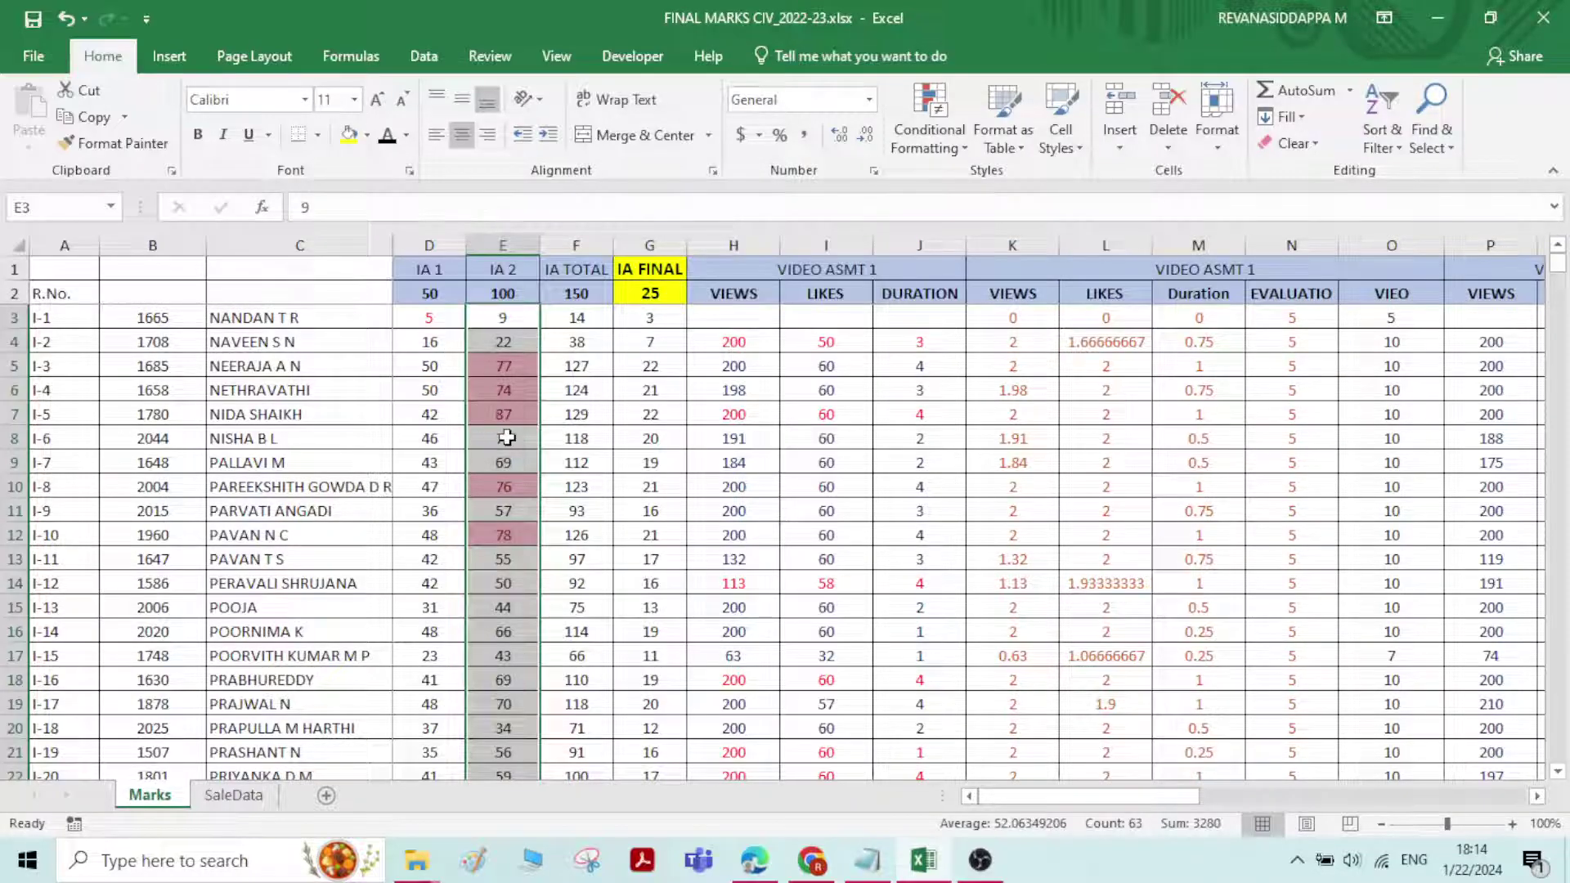
Review the Top 10% highlighting down the IA 2 column and check the last roll number to see how many students are listed
{"action": "scroll", "coordinate": [507, 439], "scroll_direction": "down", "scroll_amount": 4}
{"action": "scroll", "coordinate": [508, 440], "scroll_direction": "down", "scroll_amount": 10}
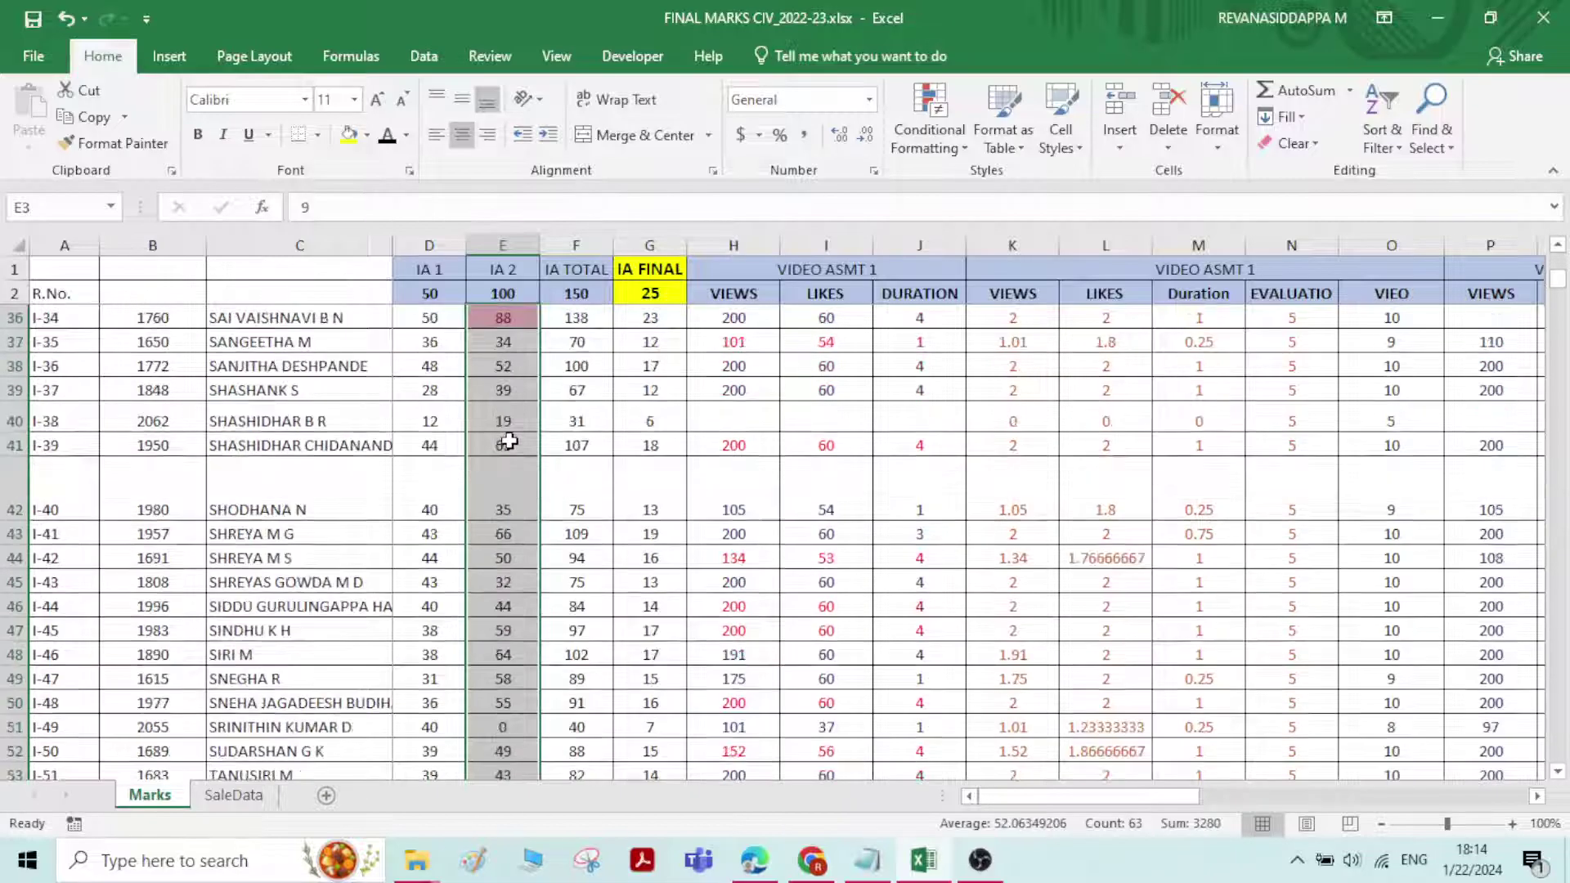
{"action": "scroll", "coordinate": [507, 513], "scroll_direction": "up", "scroll_amount": 7}
{"action": "scroll", "coordinate": [509, 517], "scroll_direction": "up", "scroll_amount": 7}
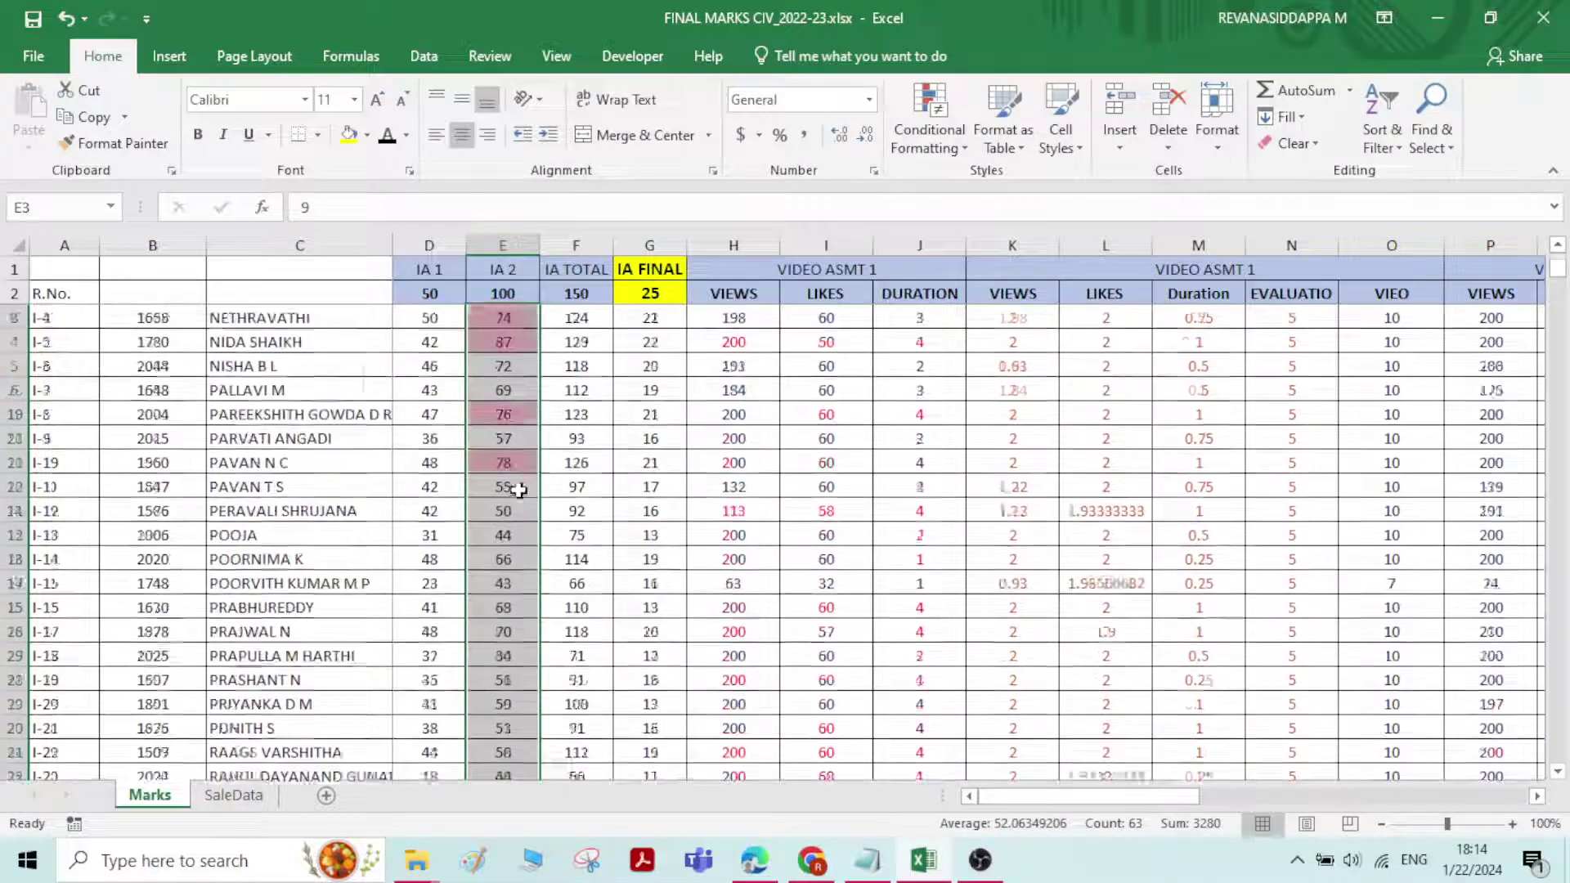
{"action": "scroll", "coordinate": [524, 448], "scroll_direction": "down", "scroll_amount": 17}
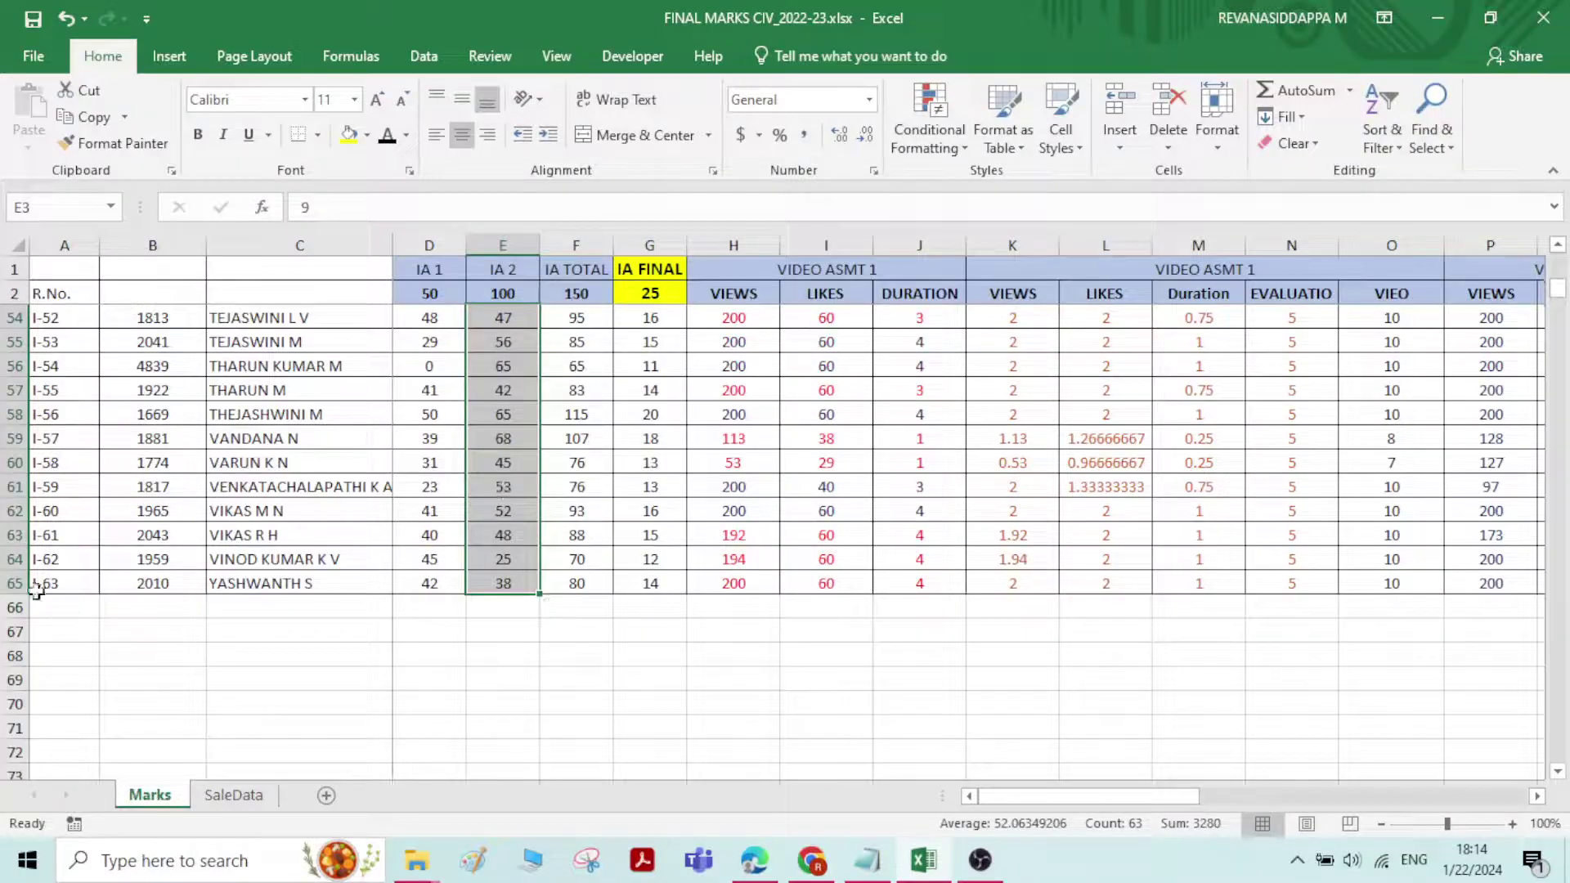
{"action": "left_click", "coordinate": [64, 580]}
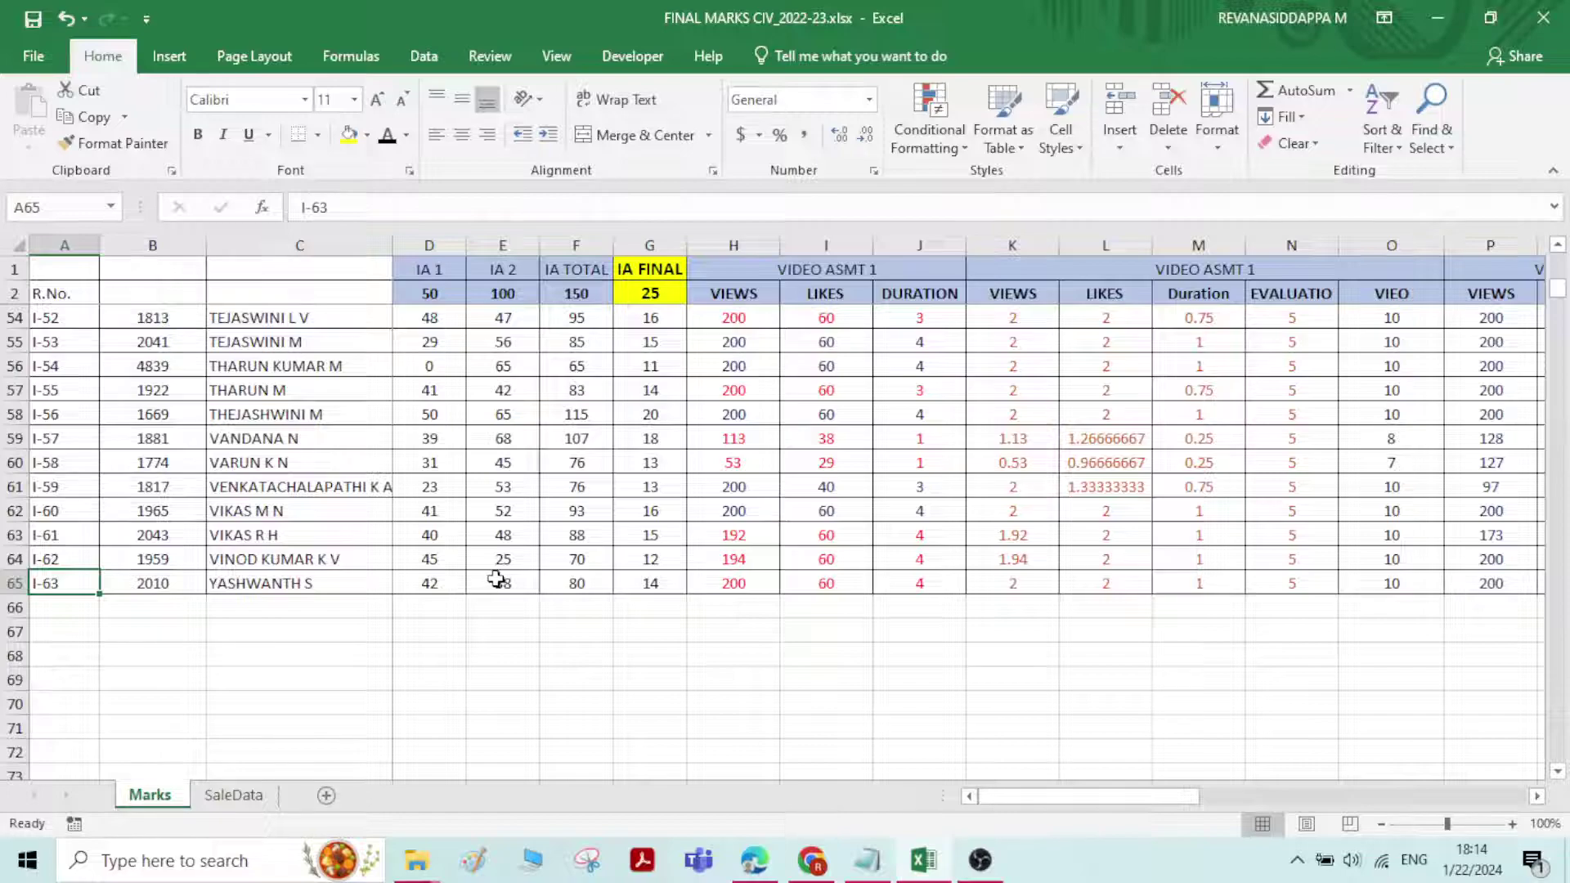
{"action": "scroll", "coordinate": [499, 579], "scroll_direction": "up", "scroll_amount": 4}
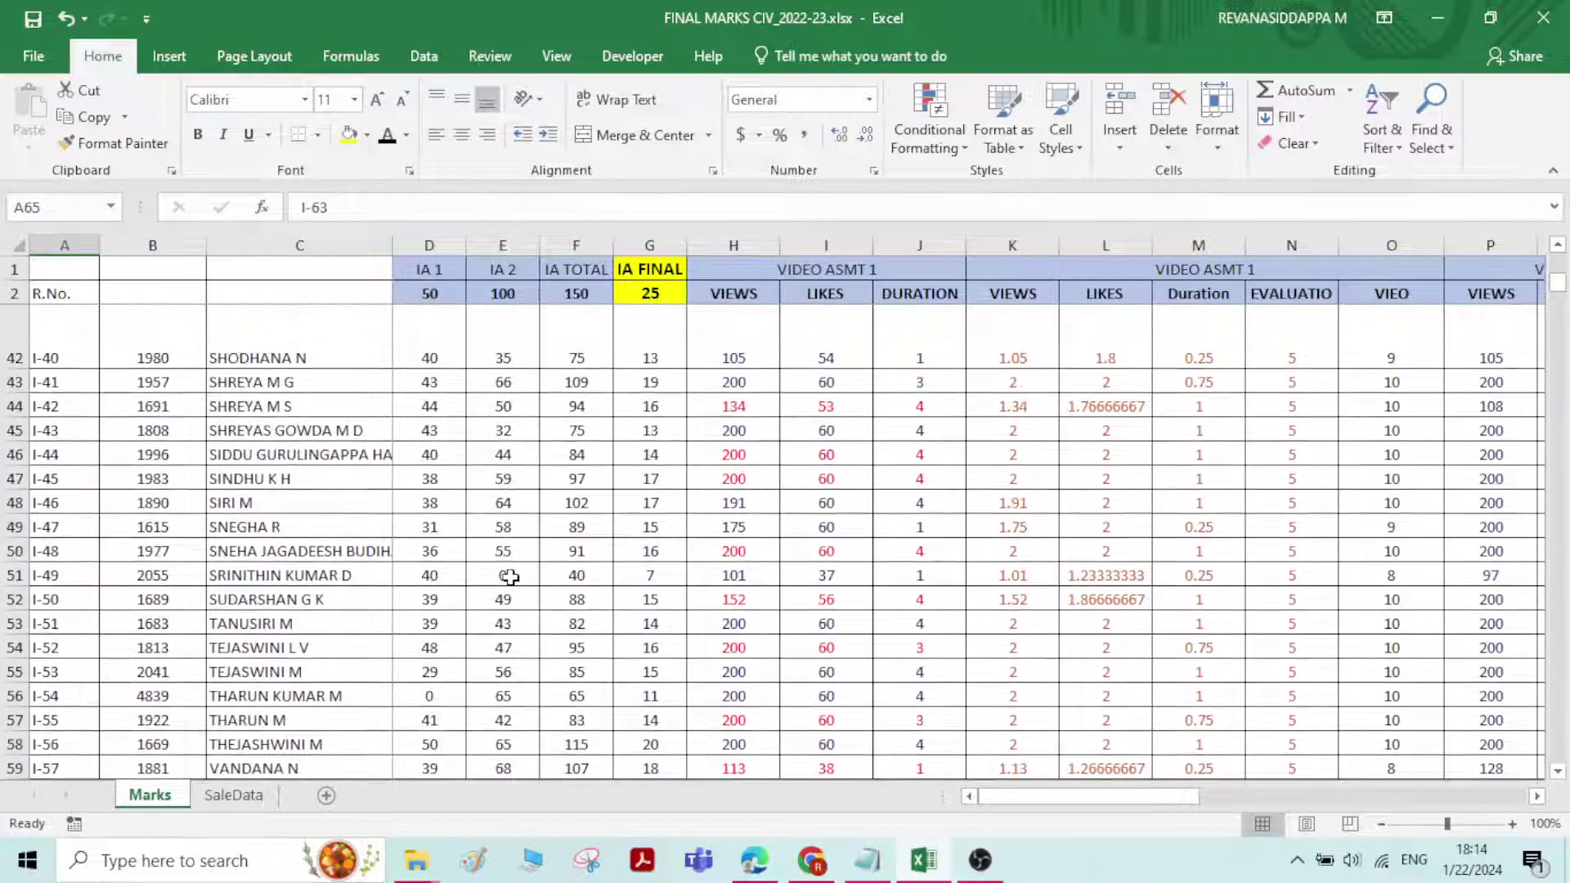
{"action": "scroll", "coordinate": [509, 578], "scroll_direction": "up", "scroll_amount": 13}
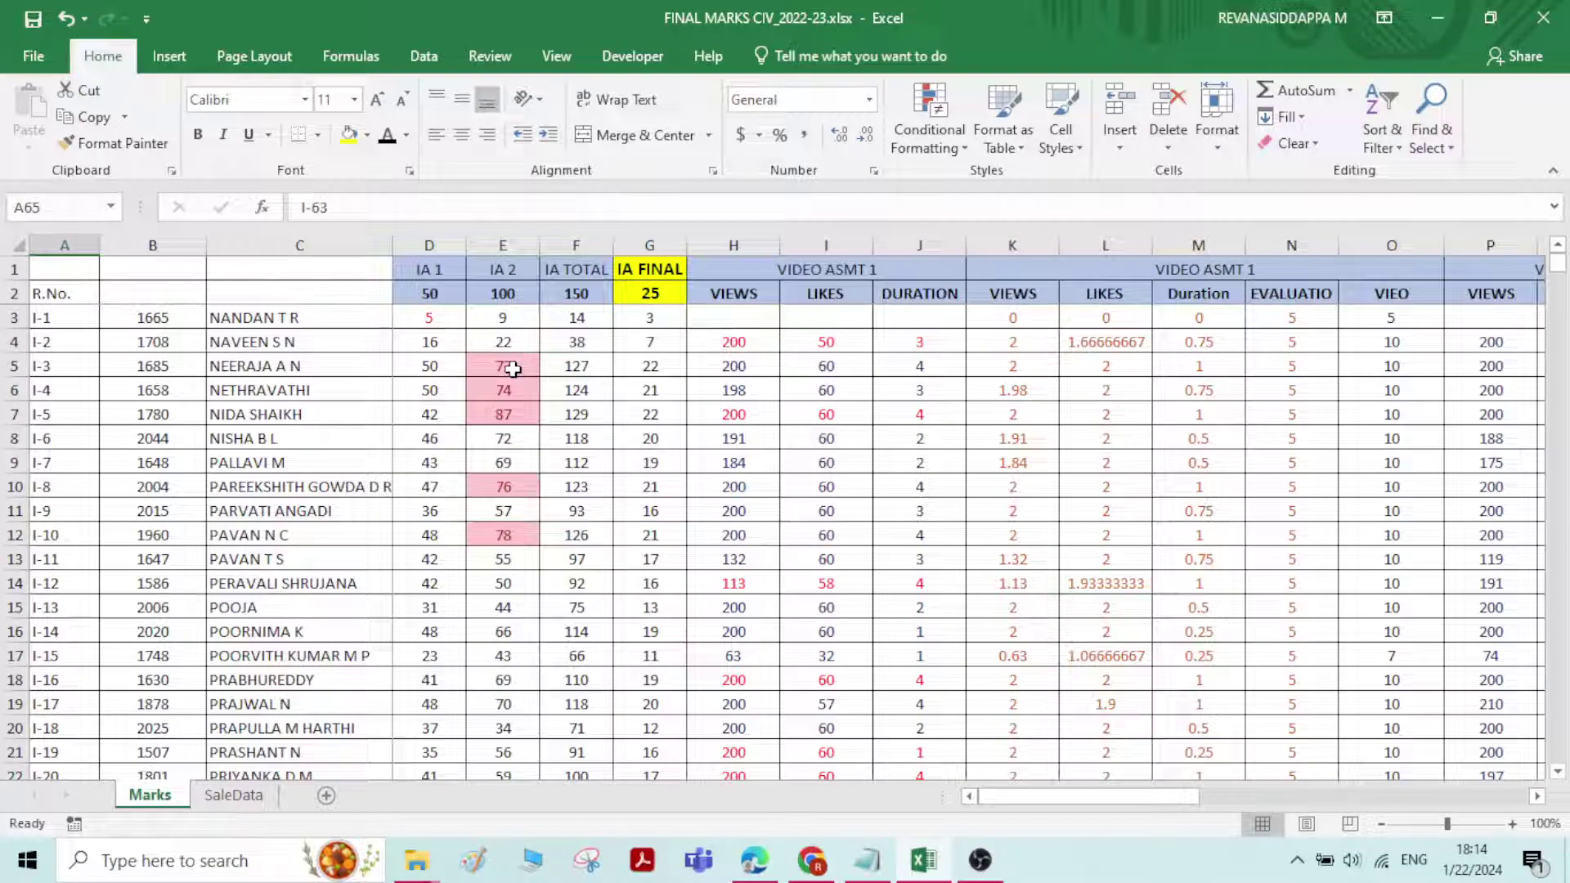
Go through the individual IA 2 marks highlighted by the Top 10% rule and compare them with the neighbouring unhighlighted marks
{"action": "left_click", "coordinate": [512, 369]}
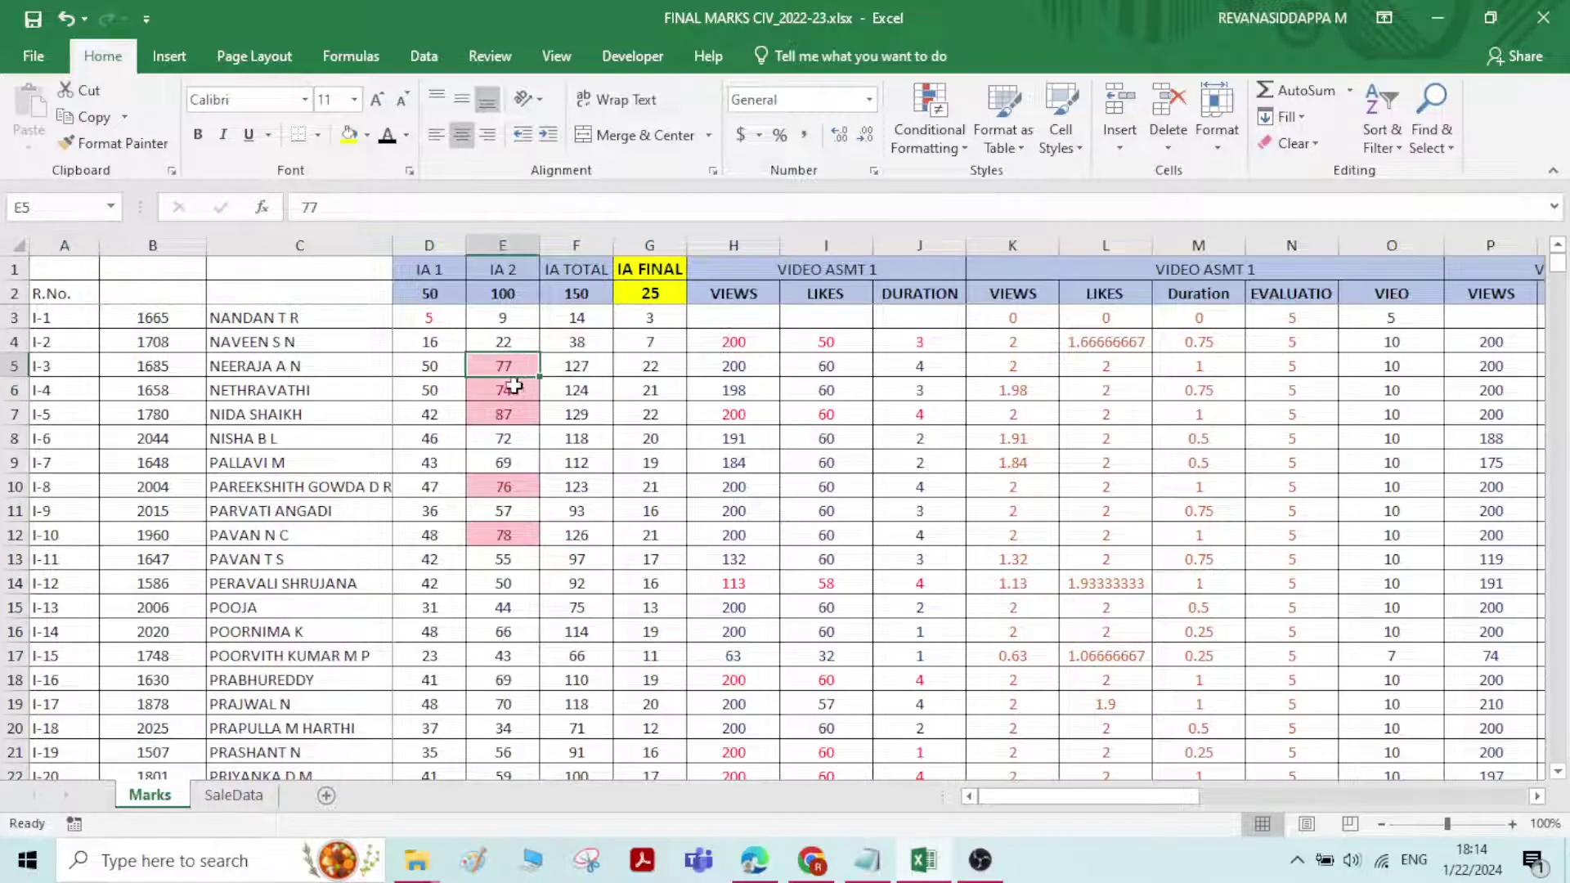
{"action": "left_click", "coordinate": [512, 390]}
{"action": "left_click", "coordinate": [512, 415]}
{"action": "left_click", "coordinate": [512, 486]}
{"action": "left_click", "coordinate": [507, 559]}
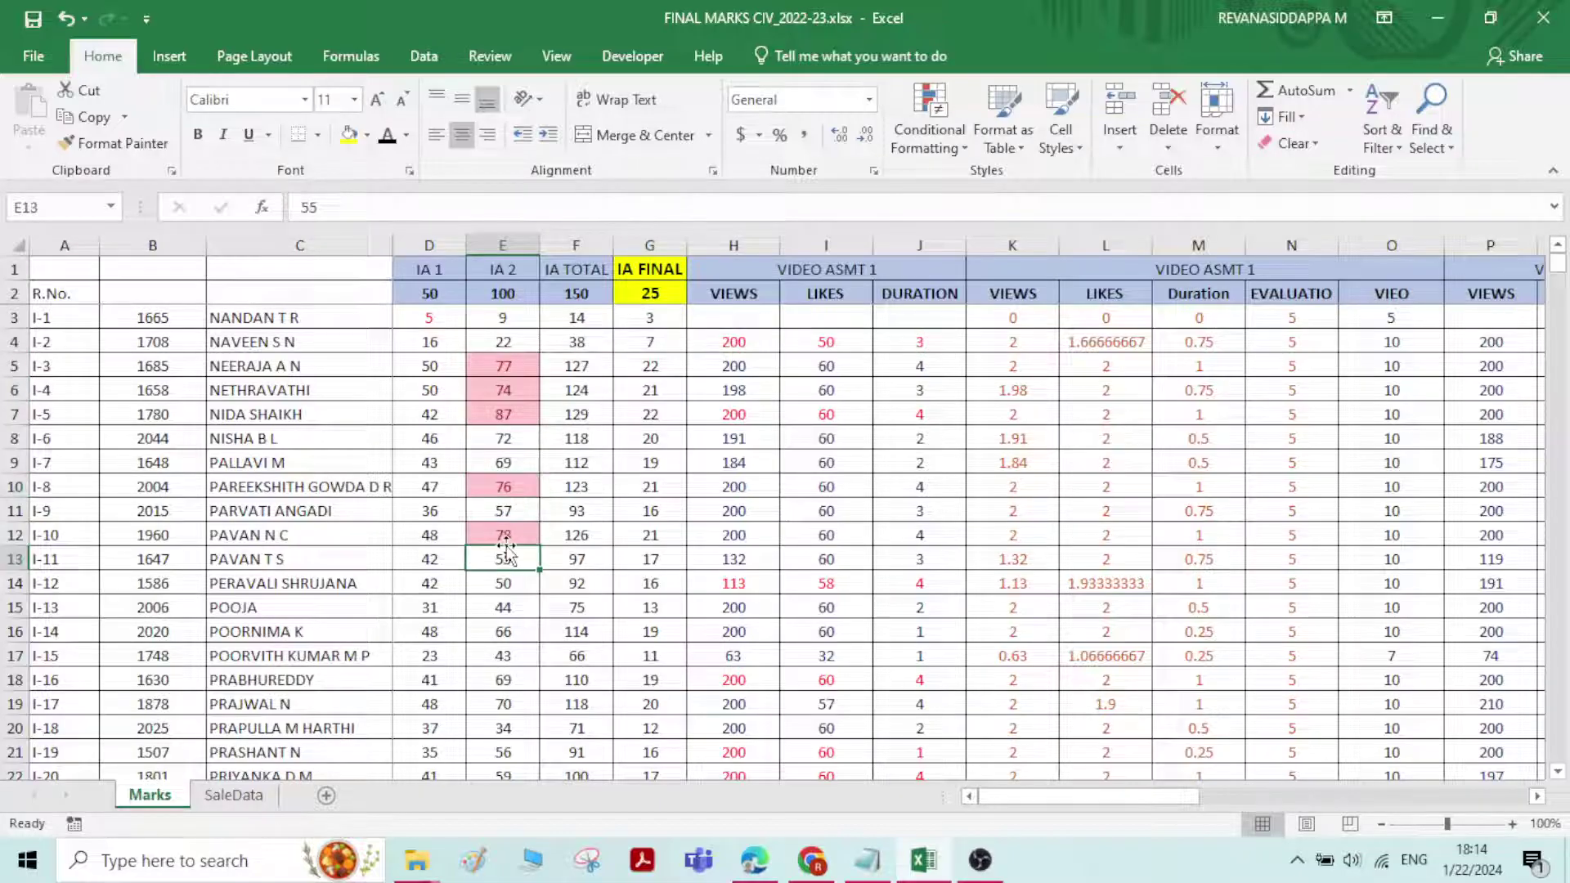
{"action": "scroll", "coordinate": [511, 543], "scroll_direction": "down", "scroll_amount": 9}
{"action": "left_click", "coordinate": [520, 466]}
{"action": "scroll", "coordinate": [503, 499], "scroll_direction": "down", "scroll_amount": 9}
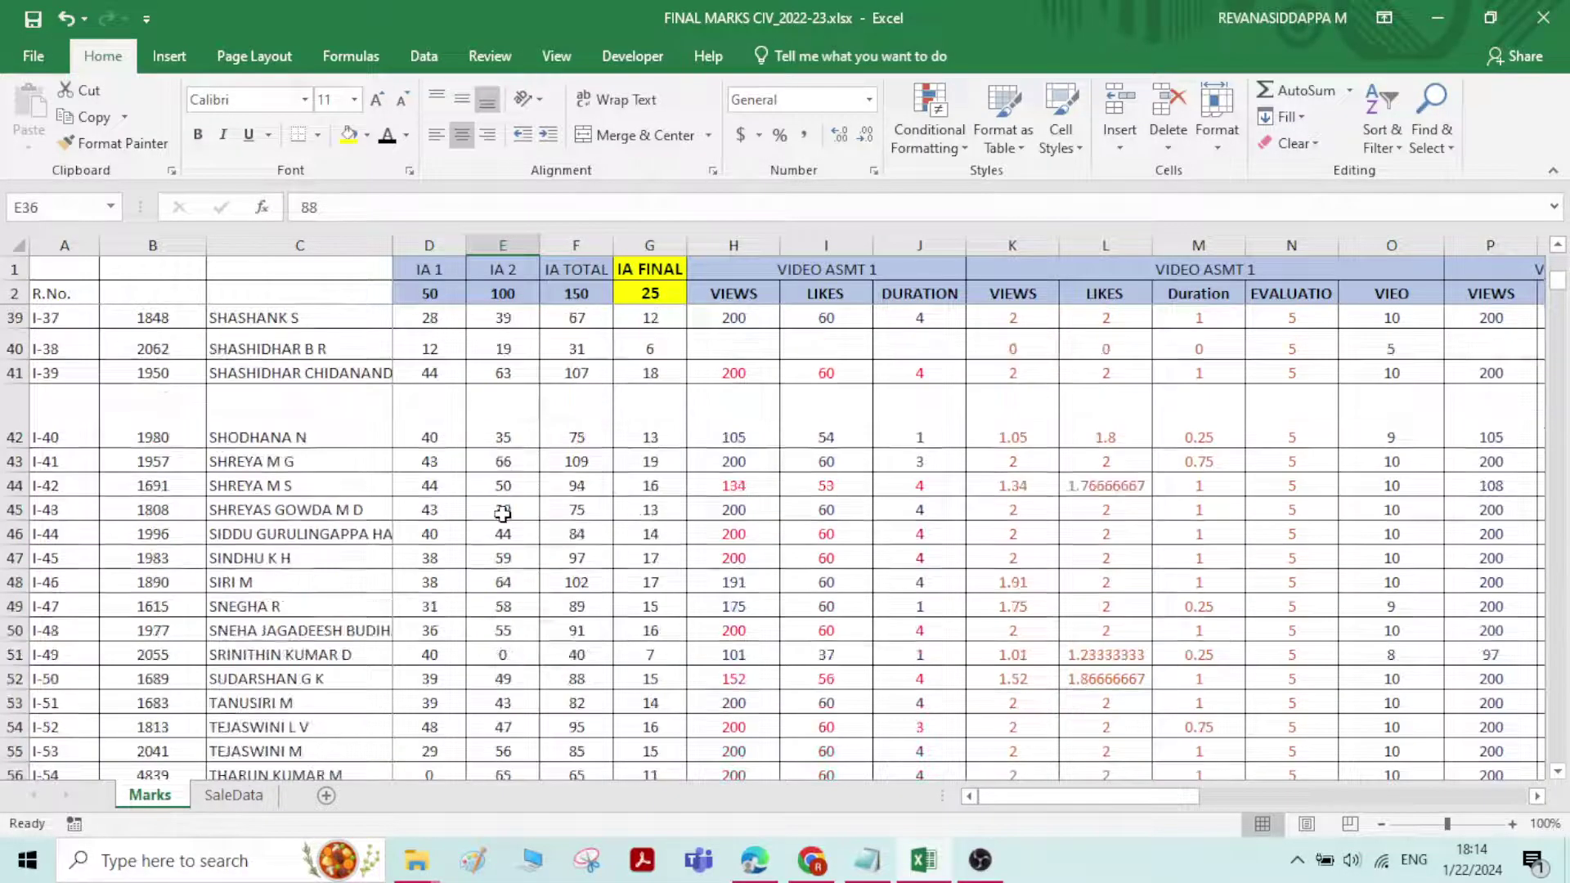
{"action": "scroll", "coordinate": [501, 511], "scroll_direction": "up", "scroll_amount": 9}
{"action": "scroll", "coordinate": [502, 513], "scroll_direction": "up", "scroll_amount": 9}
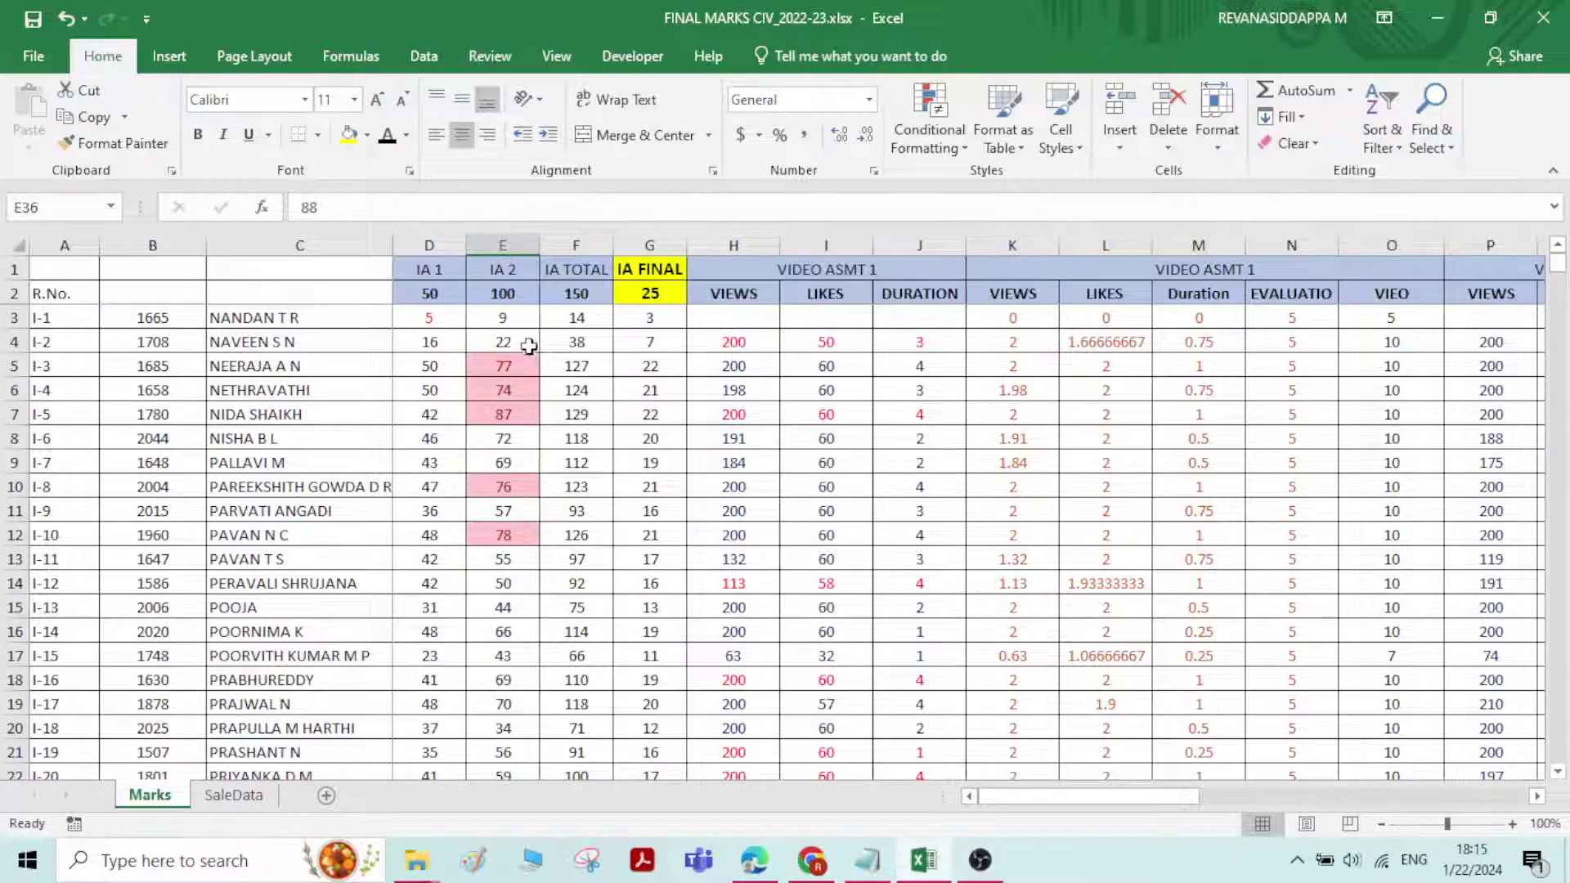
{"action": "left_click_drag", "start_coordinate": [518, 364], "coordinate": [526, 551]}
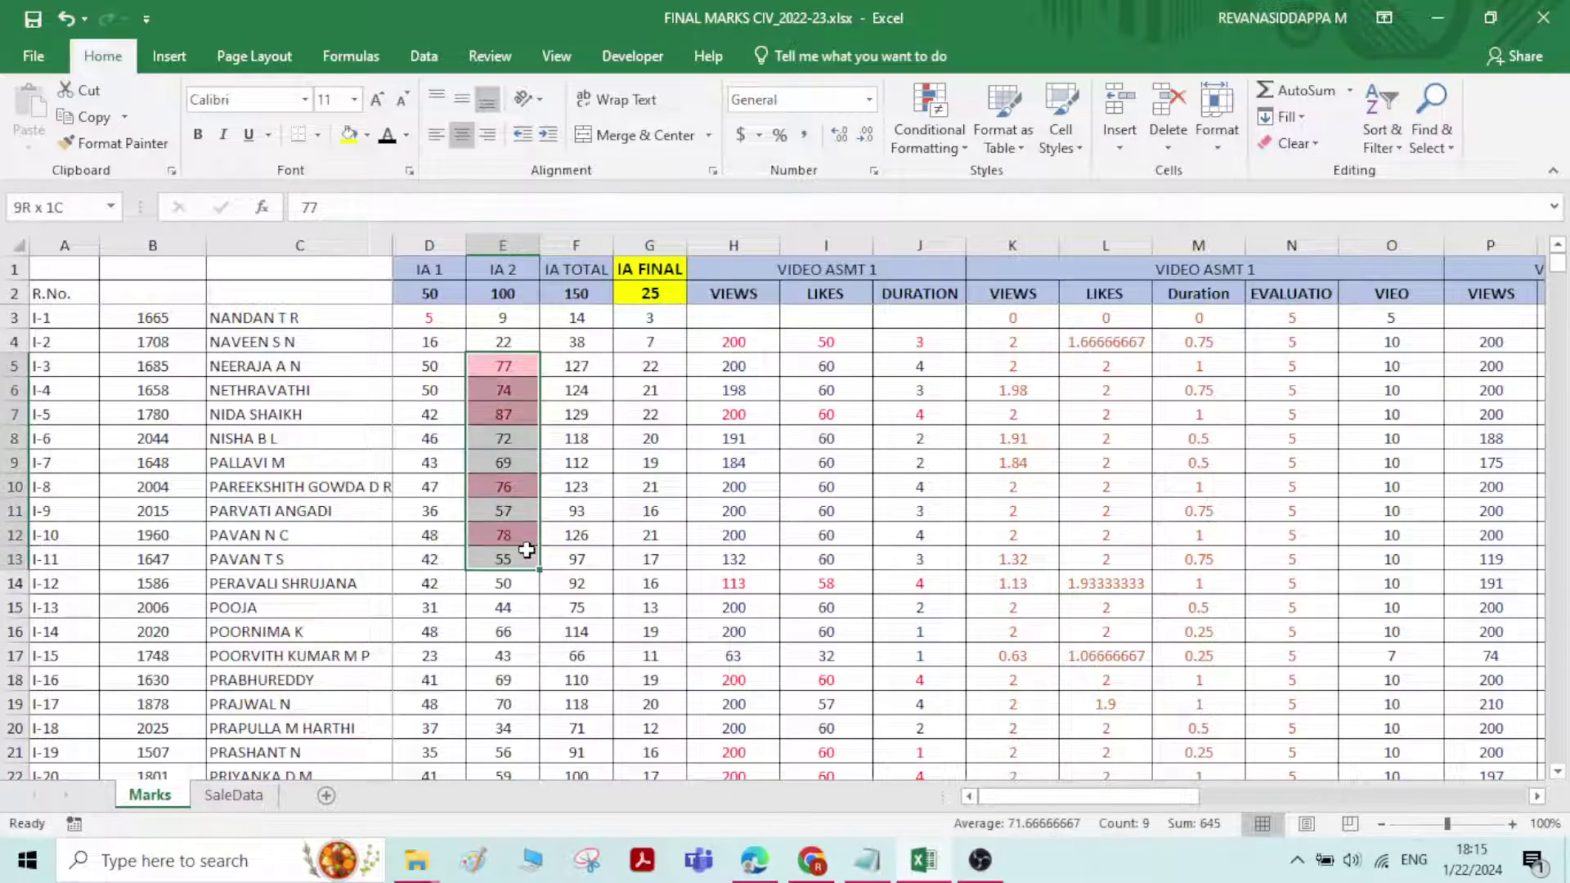
{"action": "left_click", "coordinate": [528, 461]}
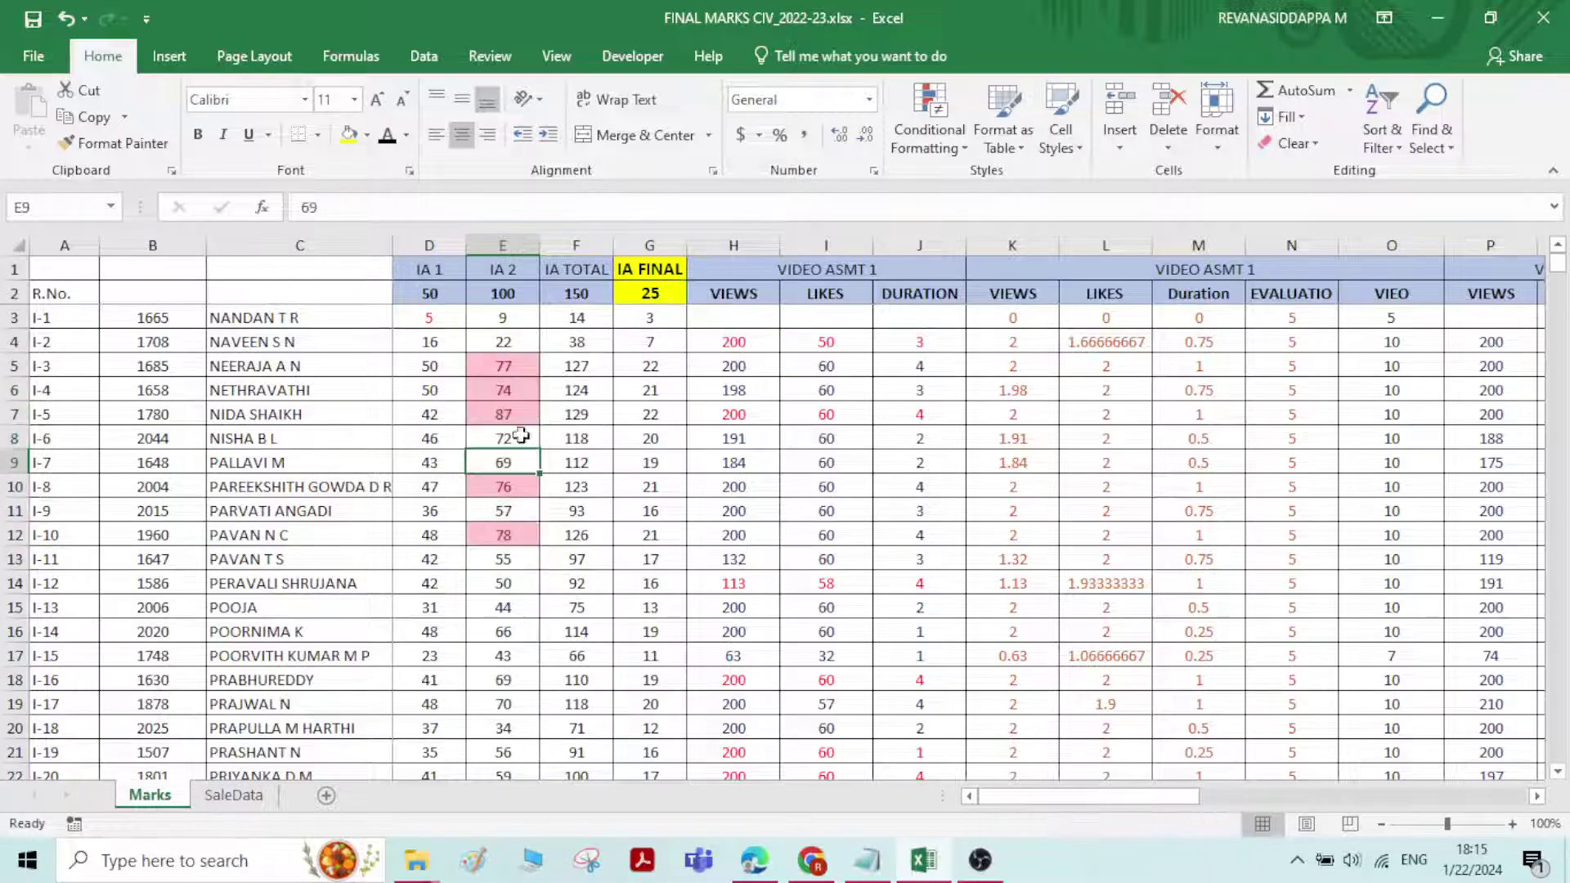
{"action": "left_click", "coordinate": [930, 139]}
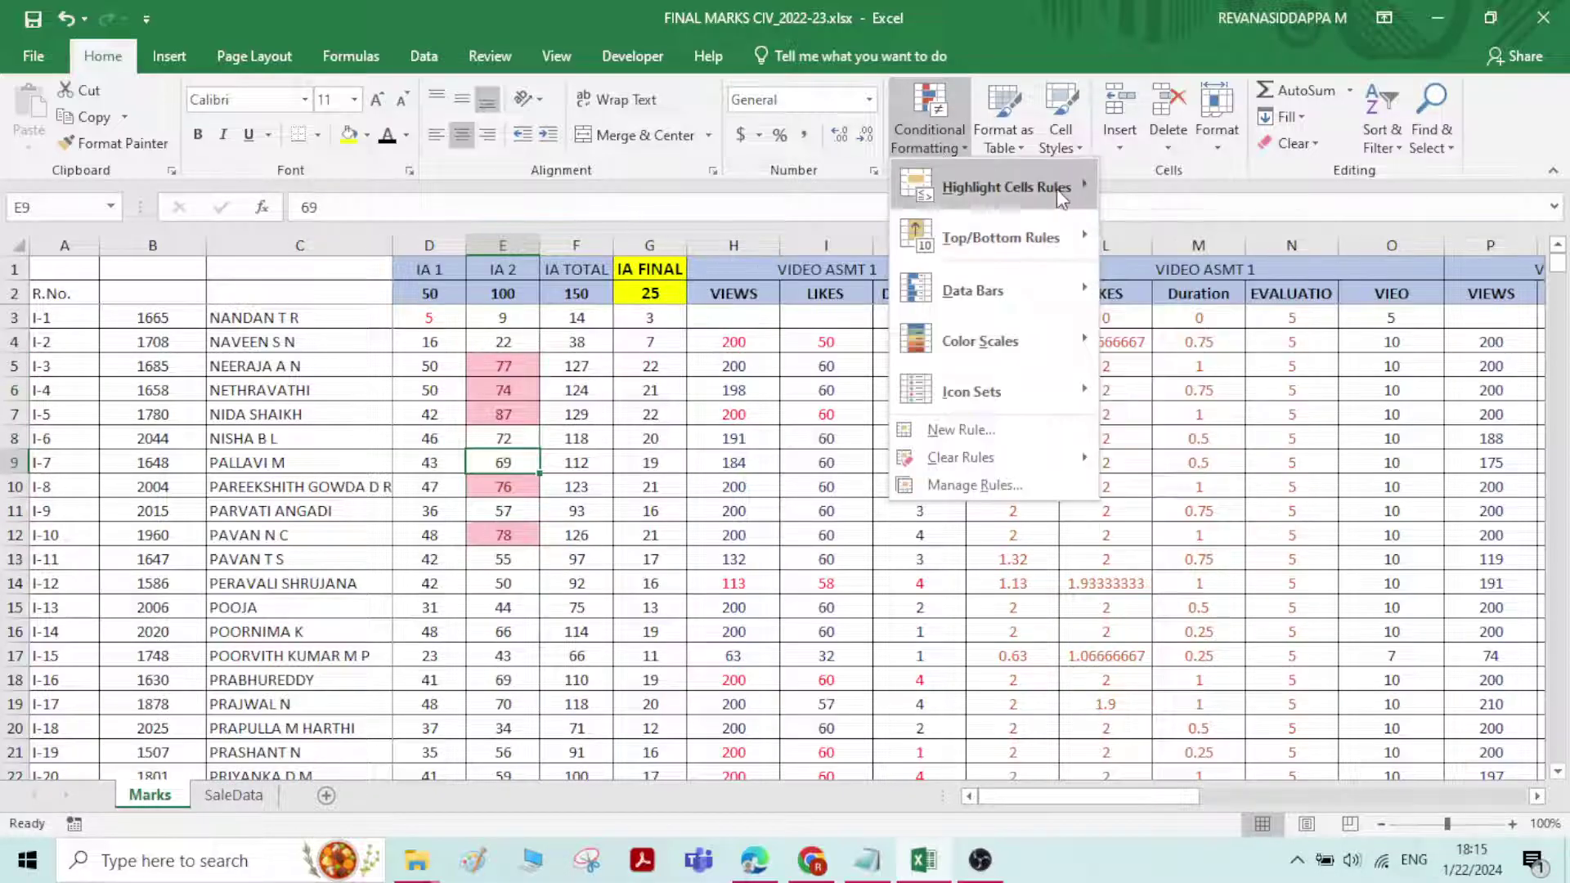
{"action": "mouse_move", "coordinate": [1067, 200]}
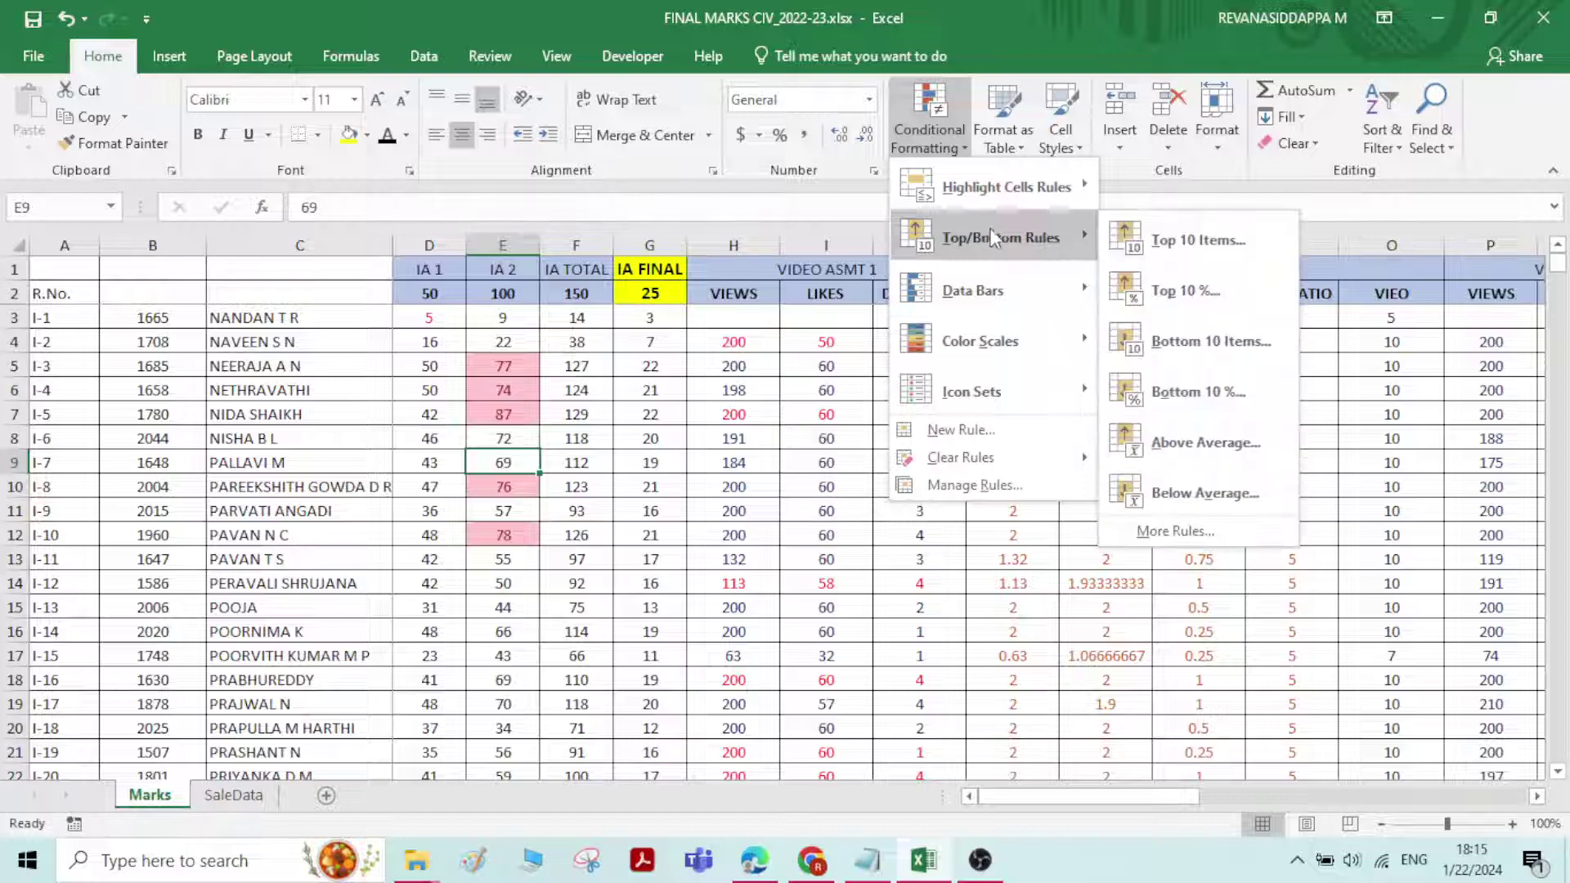
{"action": "left_click", "coordinate": [913, 130]}
Clear the conditional formatting rules from the selected cell E9 only
{"action": "left_click", "coordinate": [928, 135]}
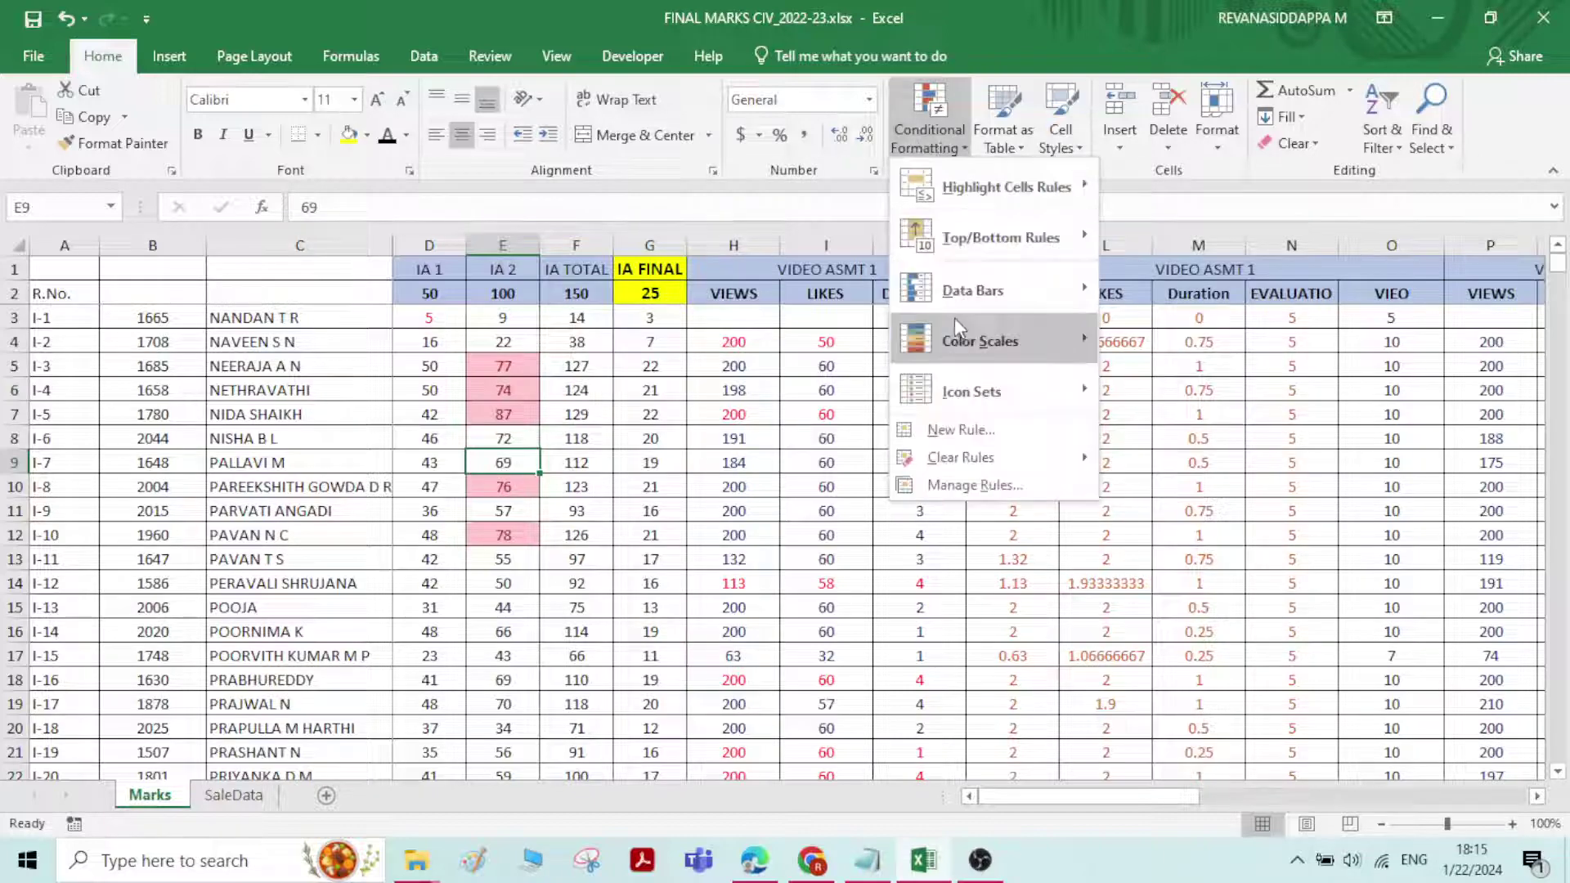
{"action": "mouse_move", "coordinate": [976, 453]}
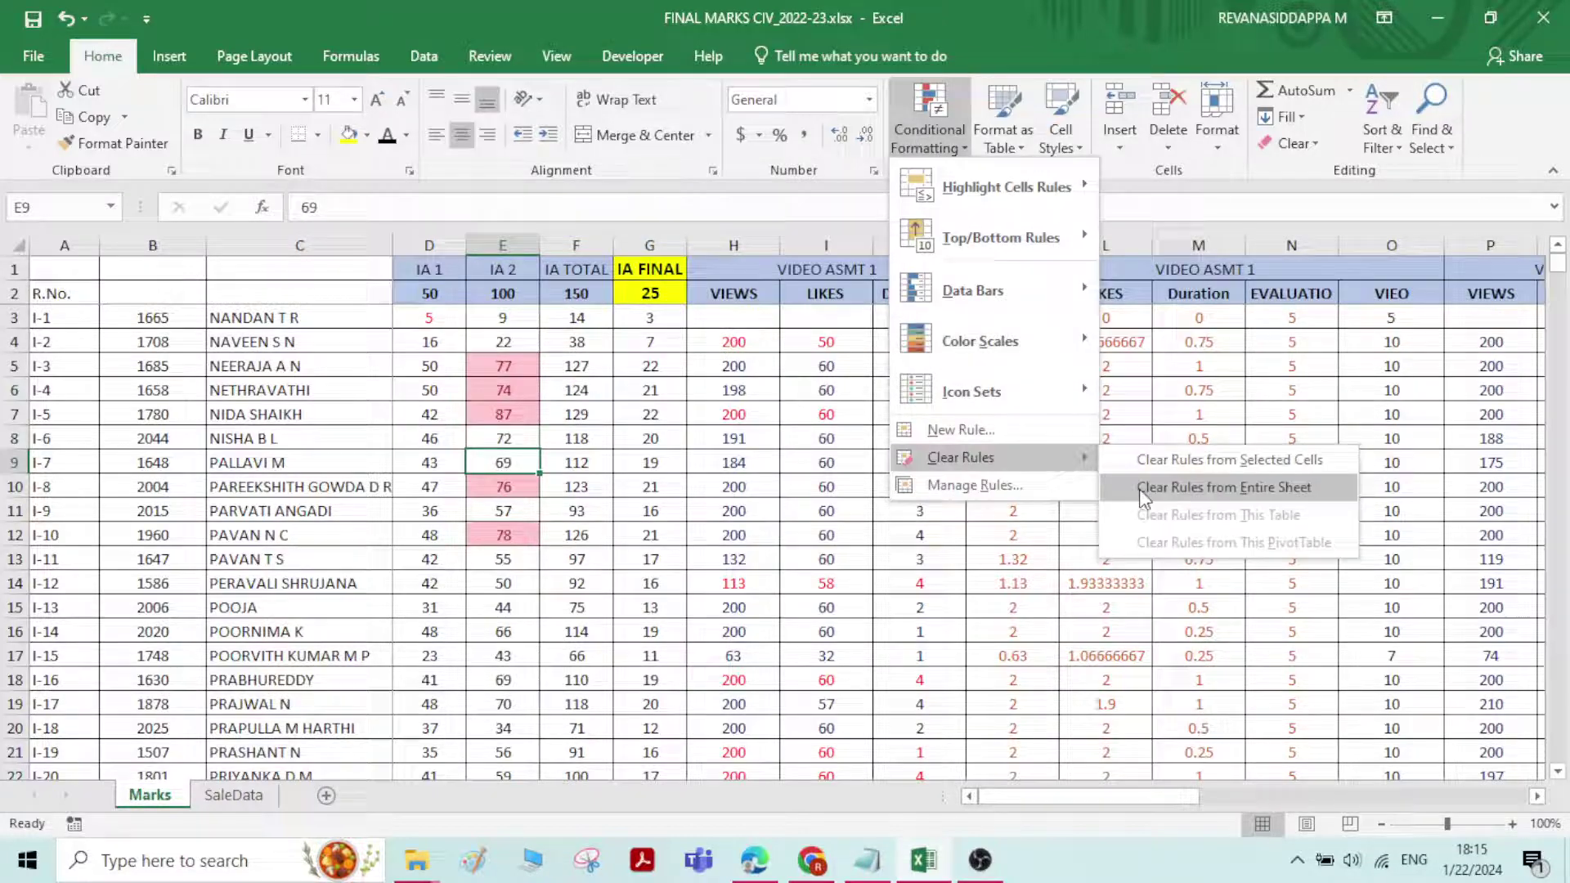
{"action": "left_click", "coordinate": [1210, 460]}
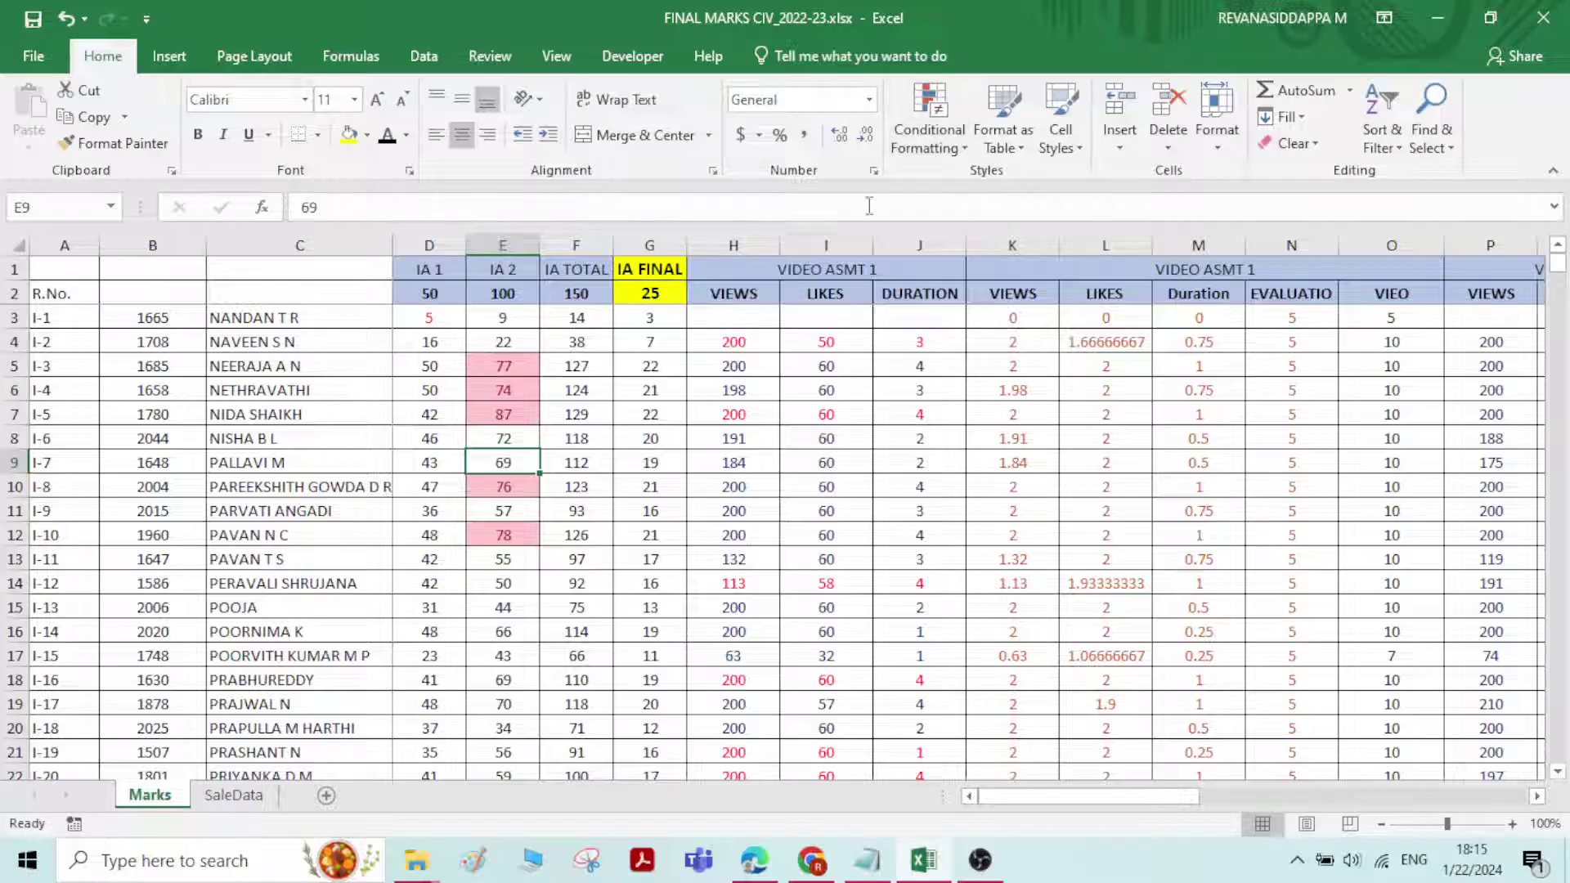
Remove the Top 10% highlighting by clearing the conditional formatting rules from the entire sheet
{"action": "left_click", "coordinate": [916, 153]}
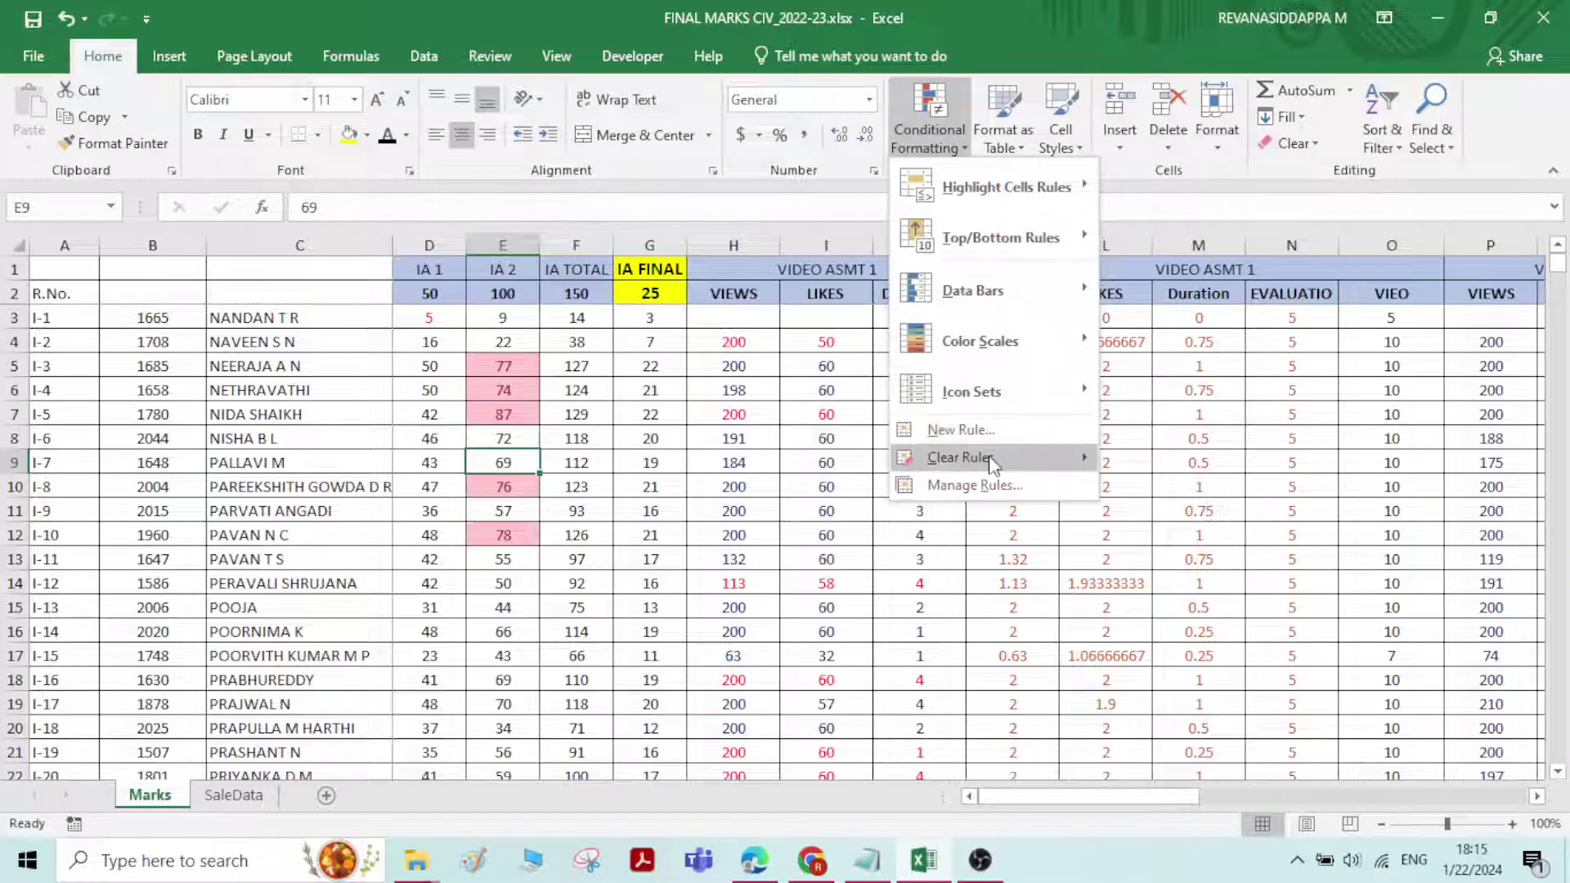
{"action": "mouse_move", "coordinate": [988, 457]}
{"action": "left_click", "coordinate": [1259, 487]}
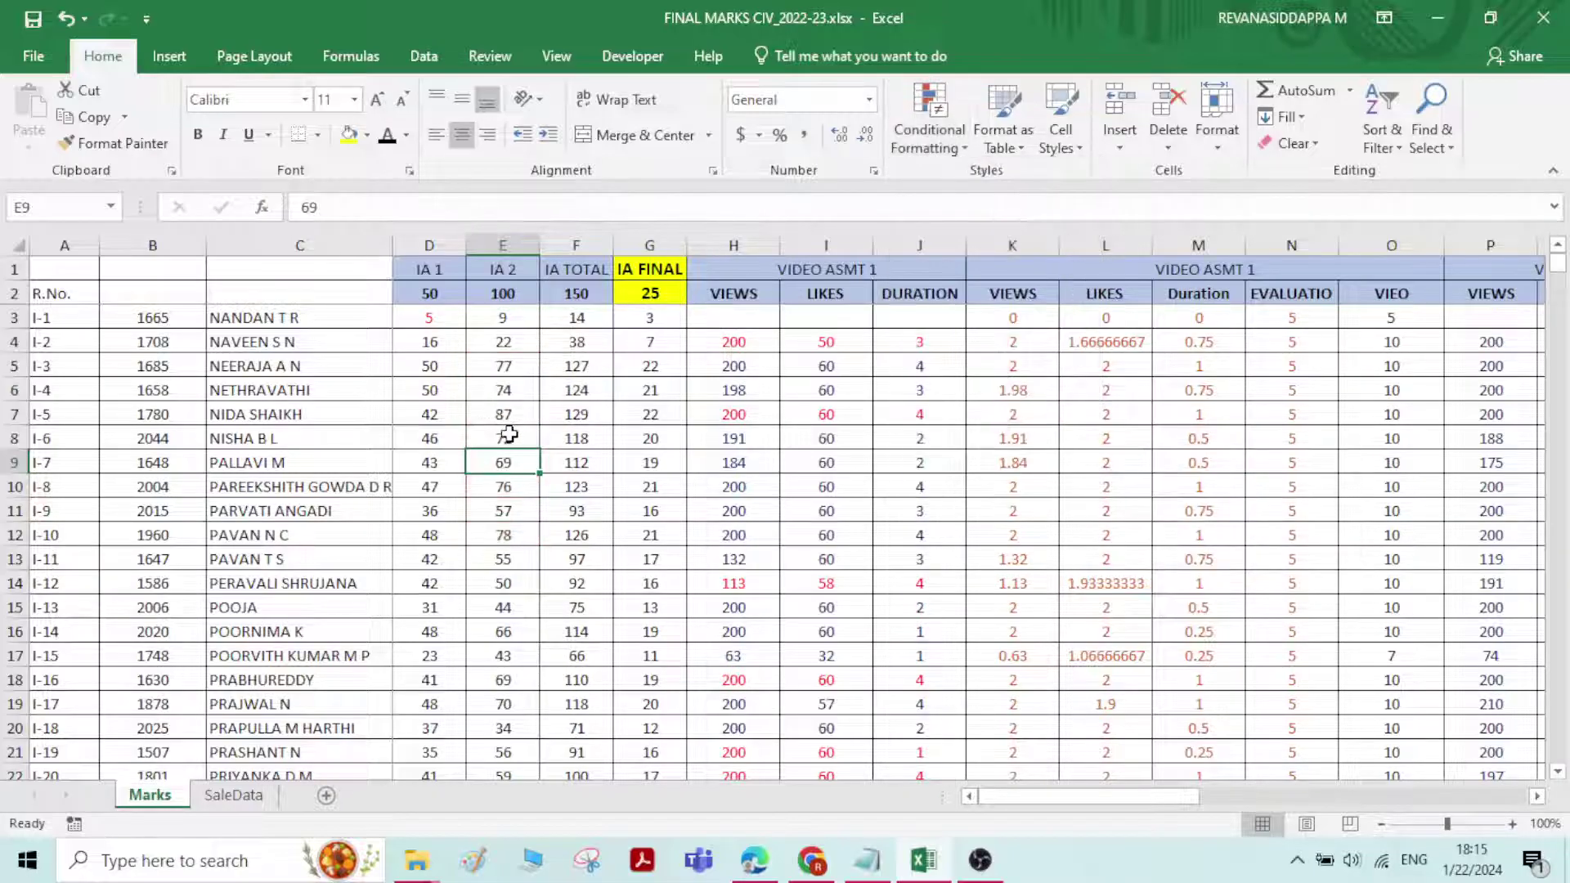
{"action": "left_click", "coordinate": [929, 147]}
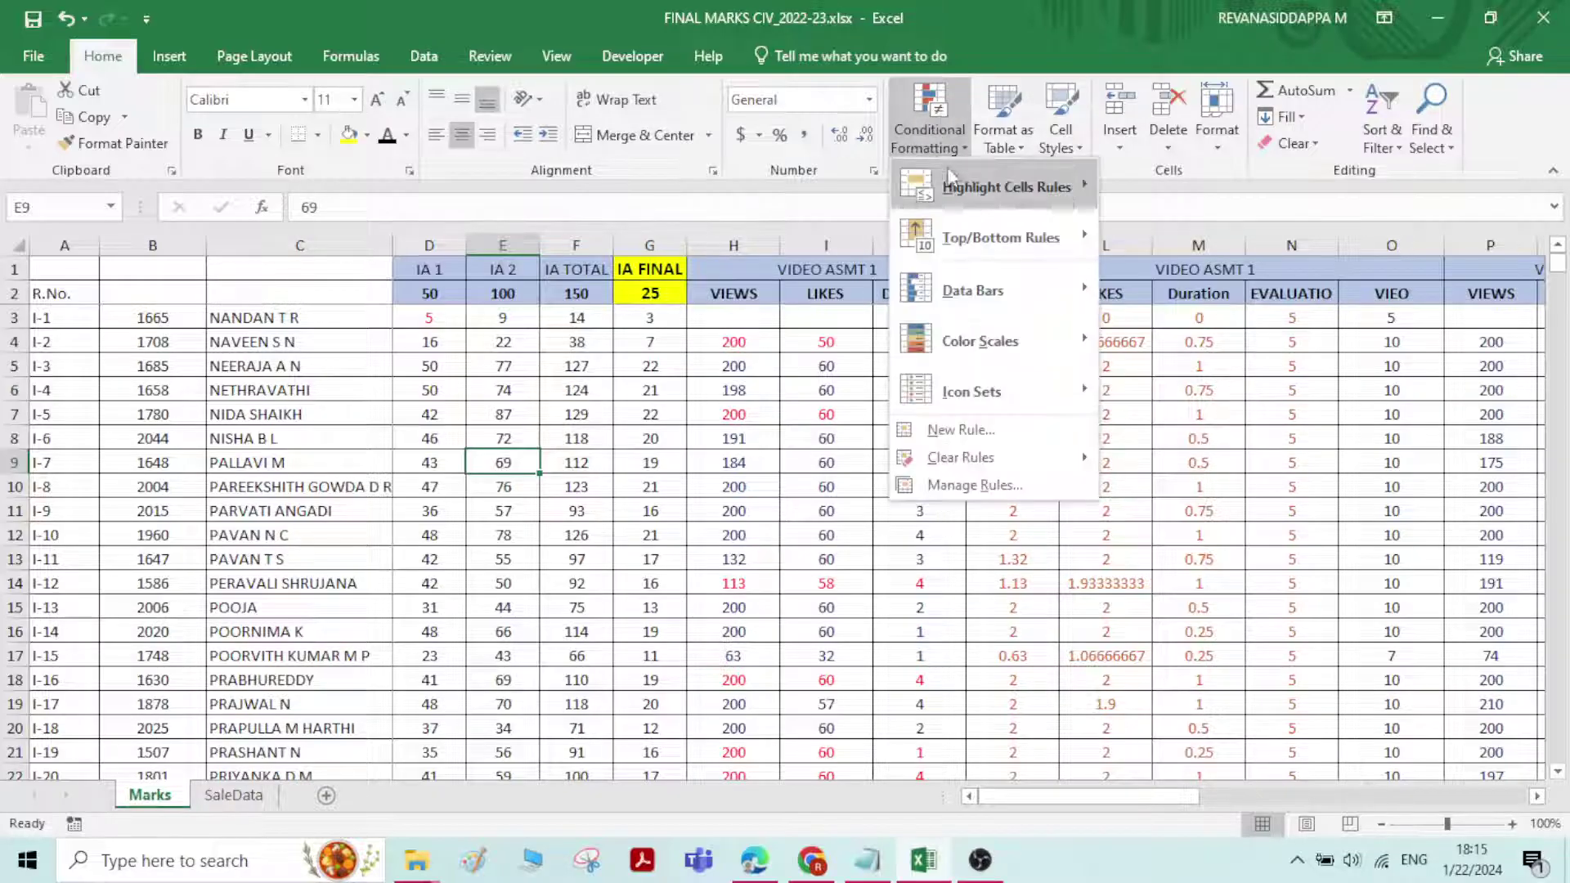
{"action": "mouse_move", "coordinate": [1032, 198]}
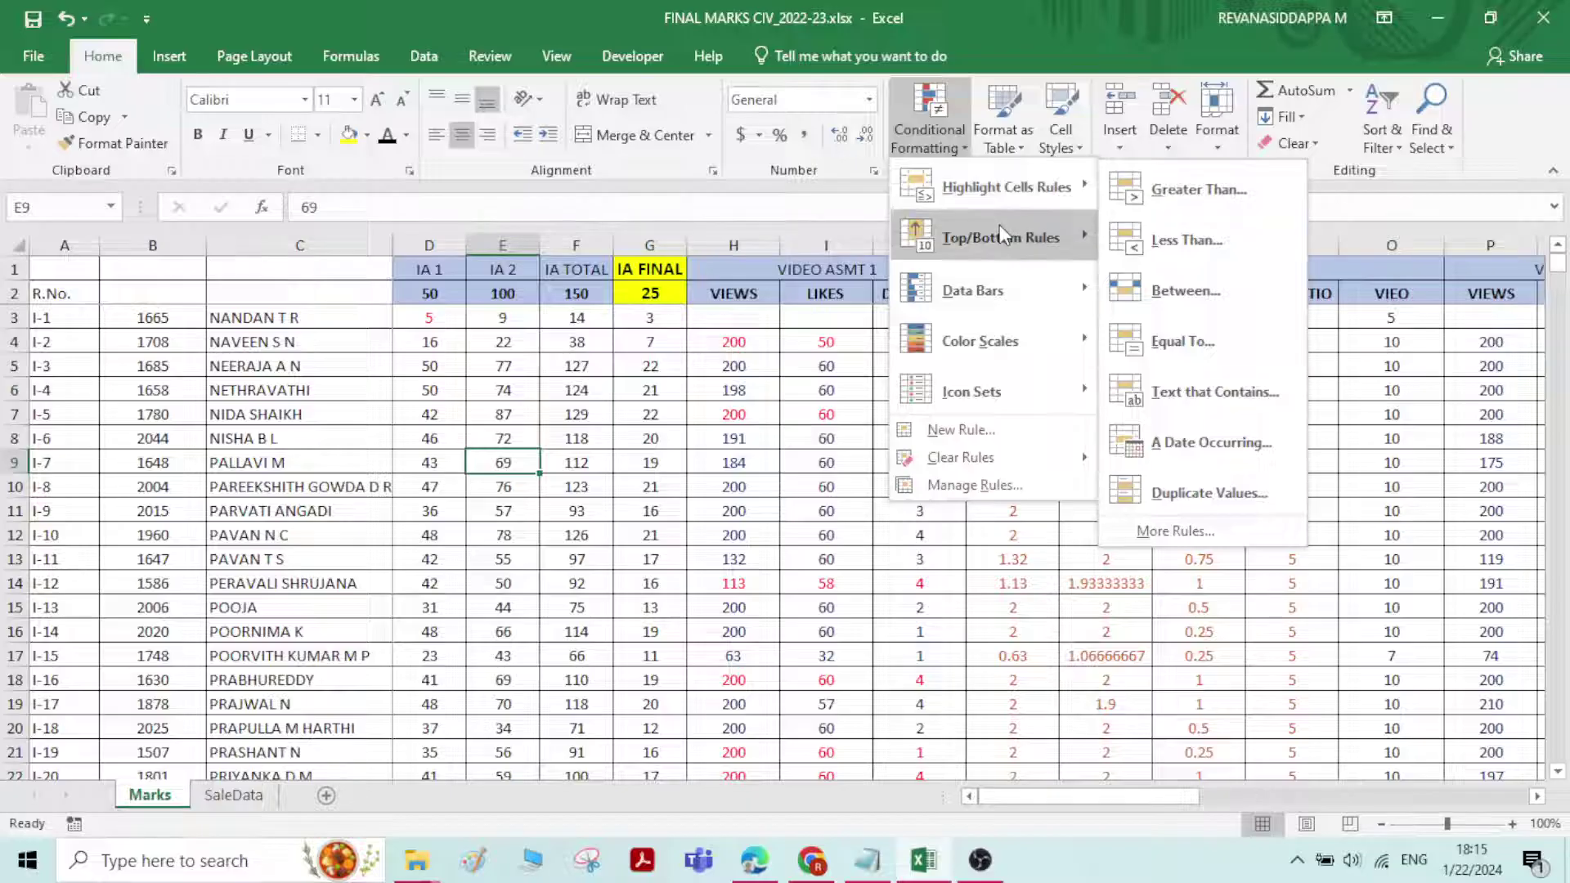
{"action": "mouse_move", "coordinate": [999, 224]}
{"action": "left_click", "coordinate": [519, 336]}
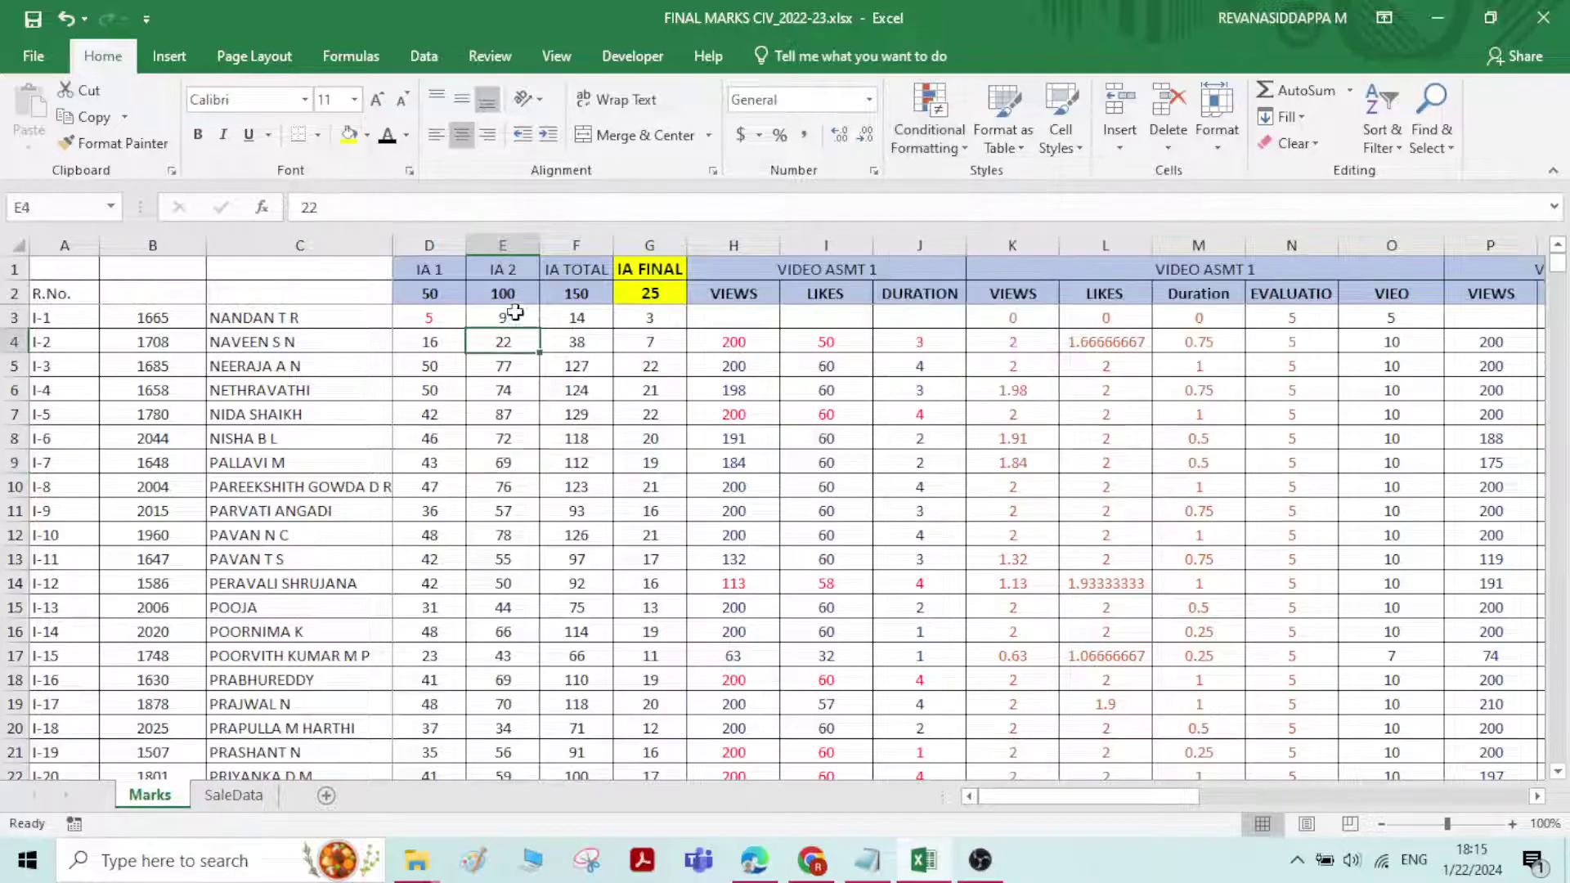
Apply a Bottom 10% rule with Light Red Fill with Dark Red Text to the IA 2 marks in E3:E65
{"action": "left_click_drag", "start_coordinate": [507, 317], "coordinate": [508, 728]}
{"action": "left_click", "coordinate": [930, 135]}
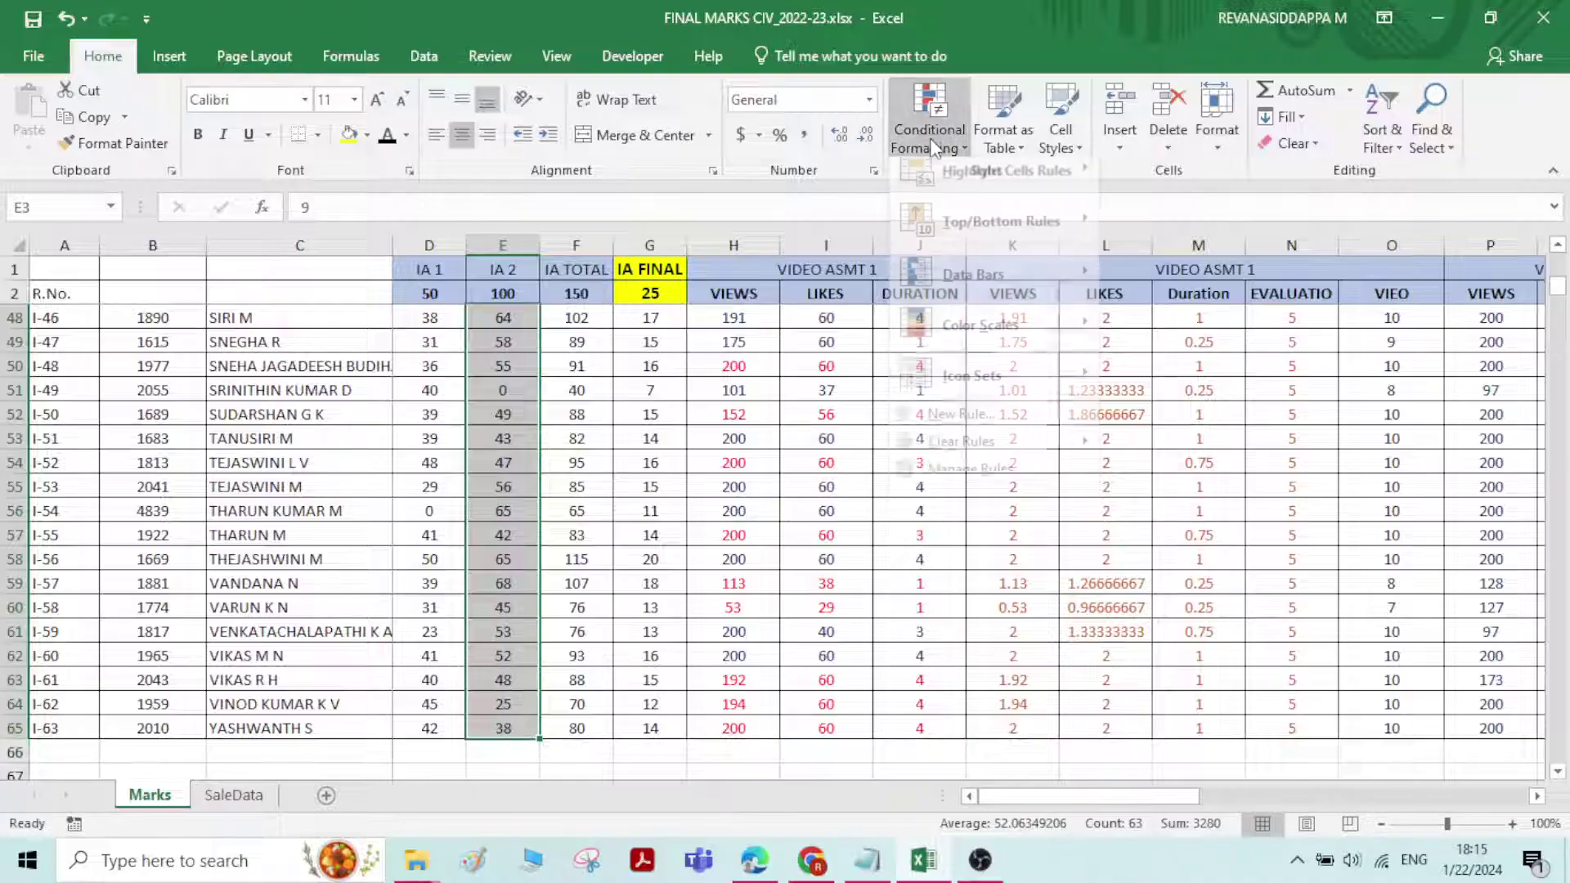
{"action": "mouse_move", "coordinate": [1051, 232]}
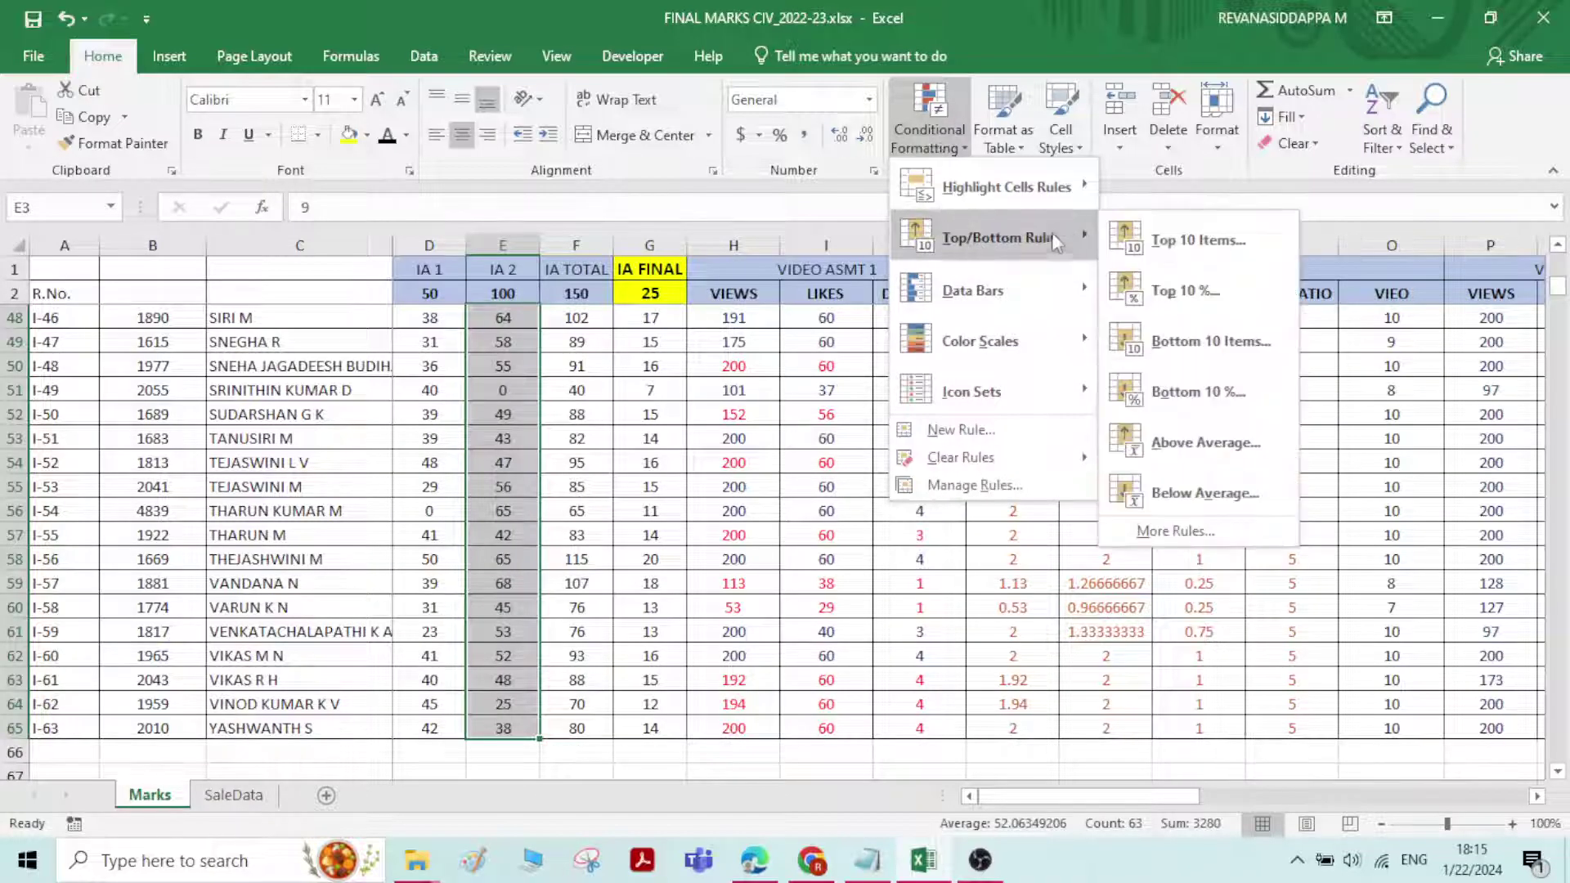
{"action": "left_click", "coordinate": [1219, 402]}
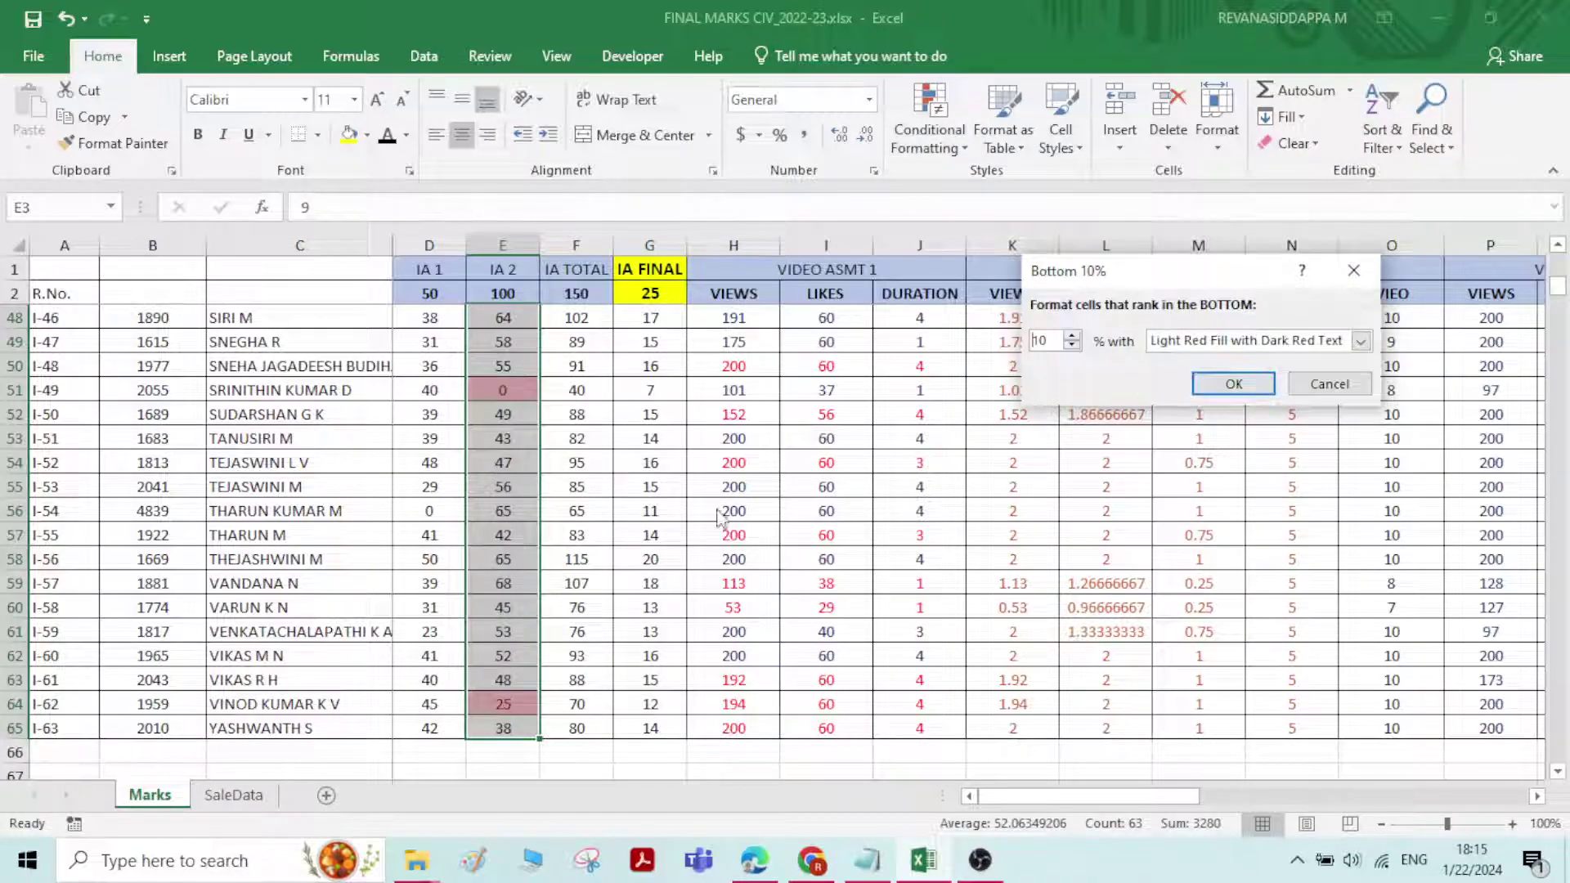
{"action": "key", "text": "Escape"}
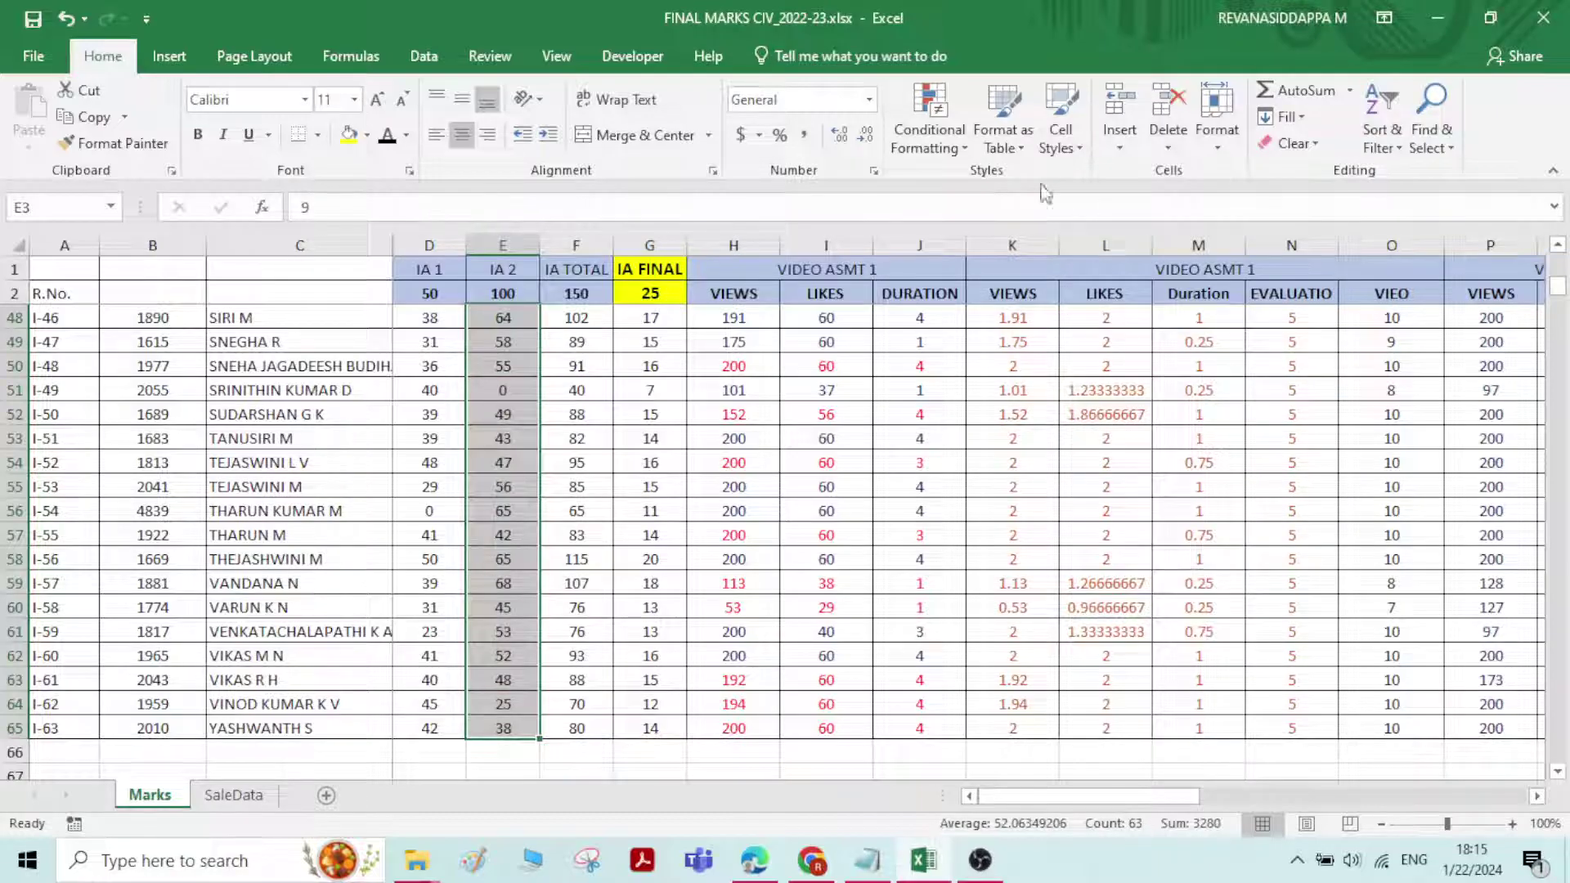
{"action": "left_click", "coordinate": [929, 122]}
{"action": "mouse_move", "coordinate": [1056, 237]}
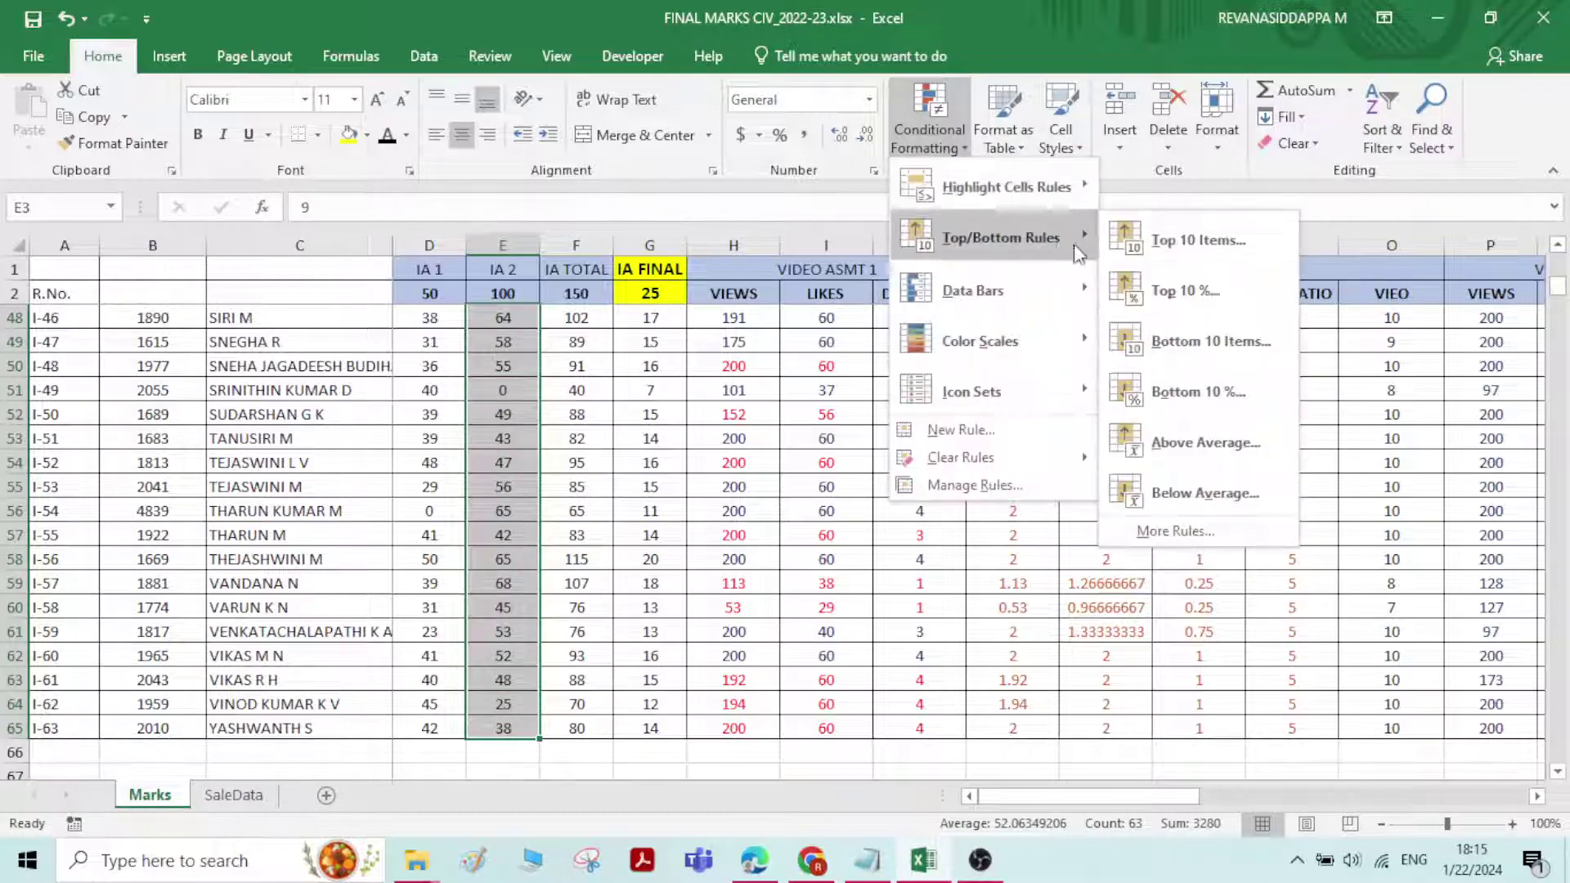
{"action": "left_click", "coordinate": [1204, 409]}
{"action": "left_click", "coordinate": [1220, 386]}
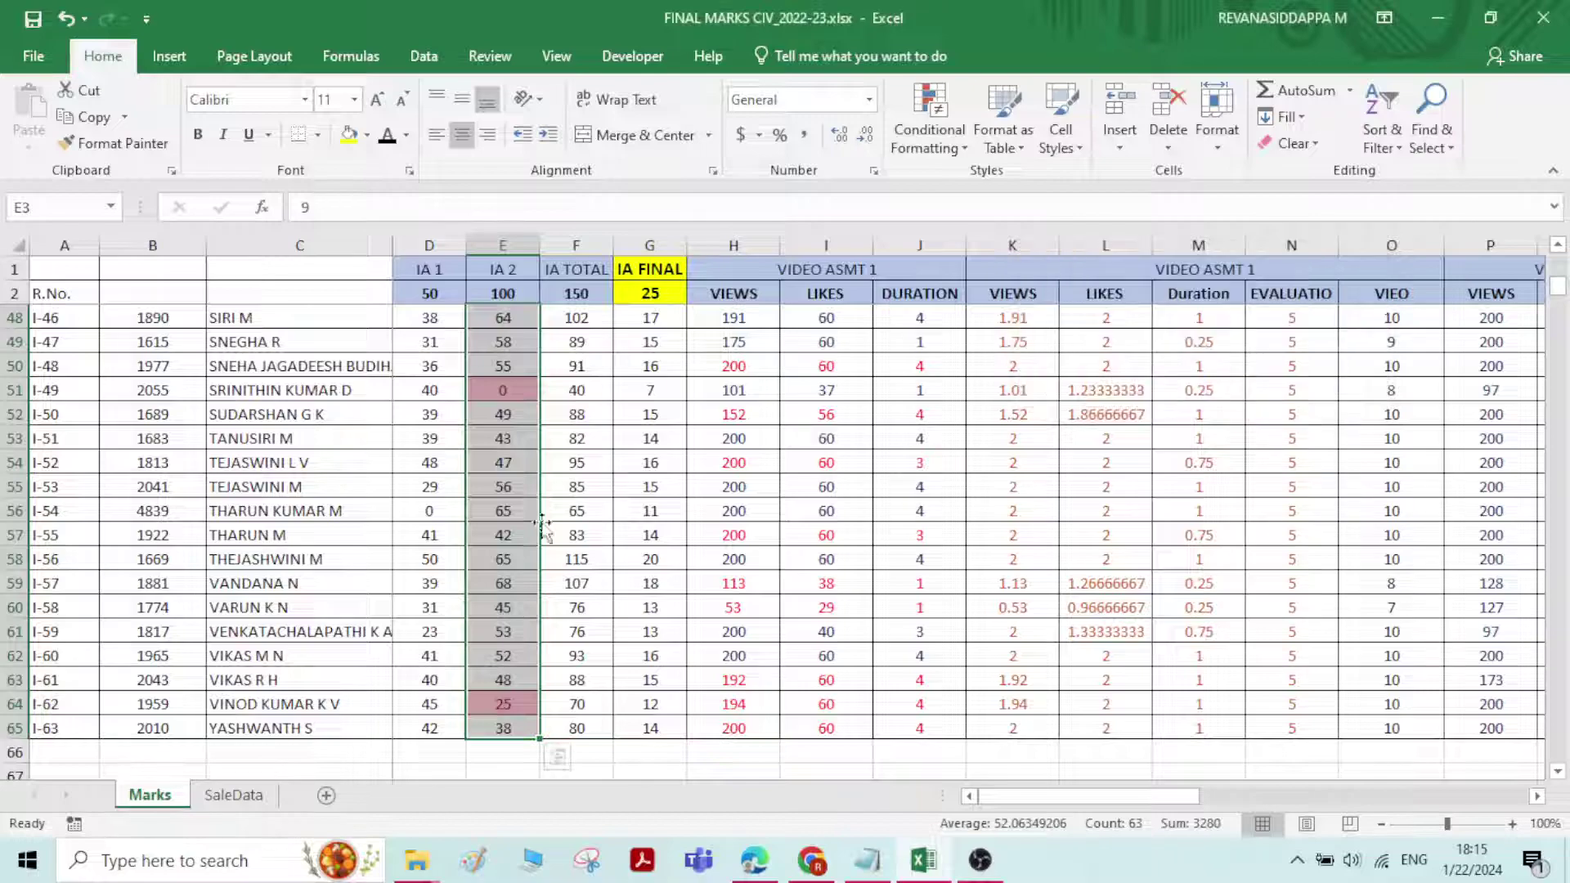
Examine the marks highlighted by the Bottom 10% rule along the whole IA 2 column, from the last student up to the first
{"action": "scroll", "coordinate": [489, 579], "scroll_direction": "down", "scroll_amount": 2}
{"action": "scroll", "coordinate": [493, 569], "scroll_direction": "up", "scroll_amount": 1}
{"action": "left_click", "coordinate": [507, 627]}
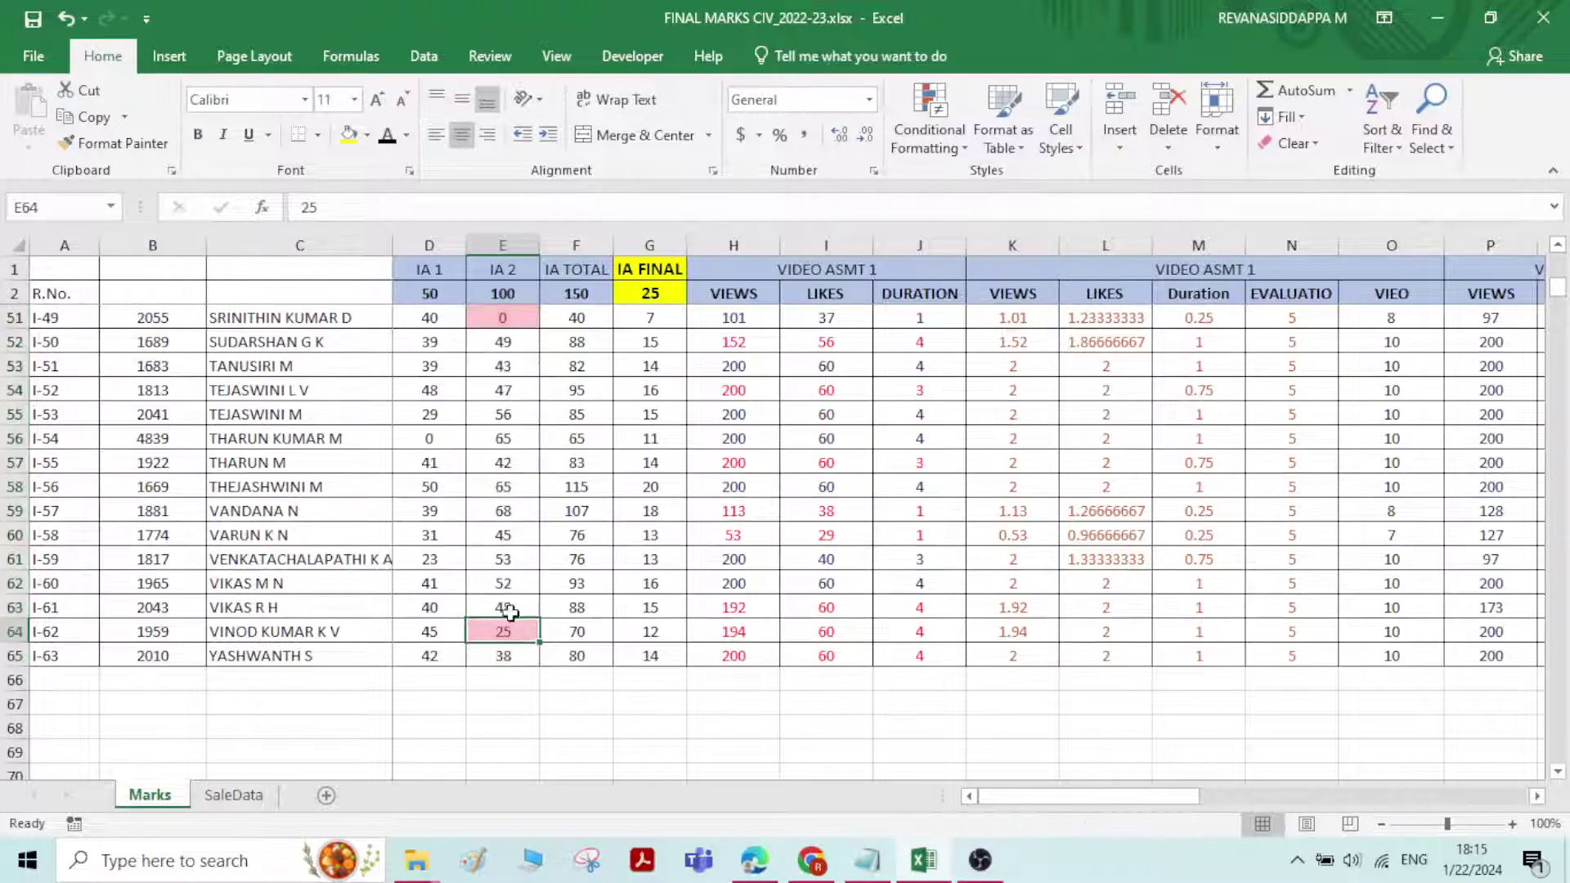
{"action": "scroll", "coordinate": [508, 627], "scroll_direction": "up", "scroll_amount": 3}
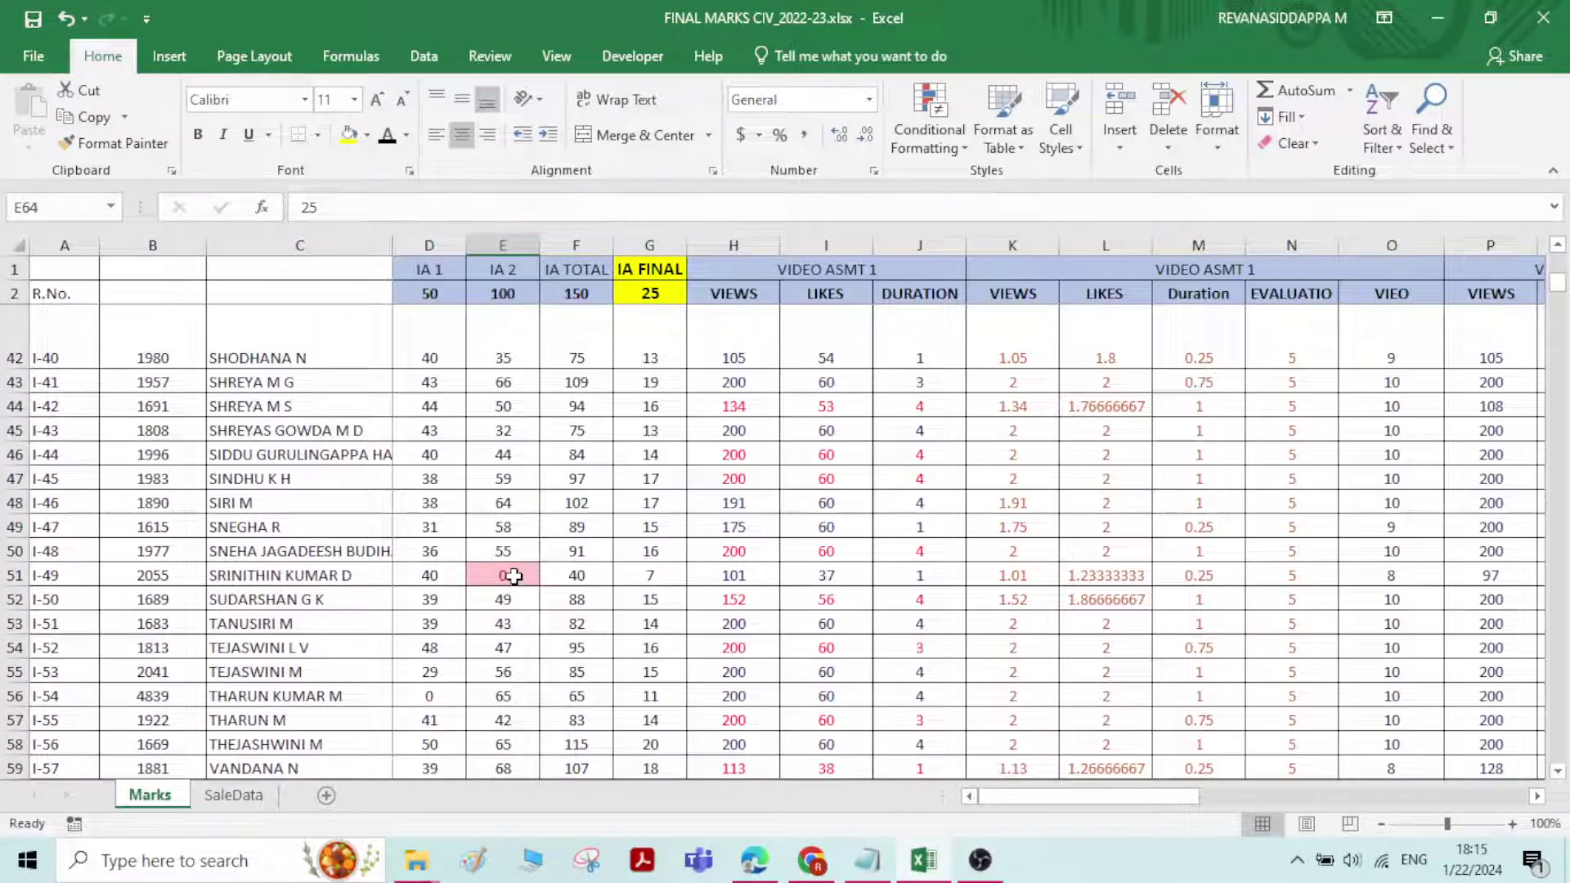
{"action": "scroll", "coordinate": [514, 576], "scroll_direction": "down", "scroll_amount": 3}
{"action": "scroll", "coordinate": [504, 584], "scroll_direction": "up", "scroll_amount": 3}
{"action": "left_click", "coordinate": [510, 578]}
{"action": "scroll", "coordinate": [512, 572], "scroll_direction": "up", "scroll_amount": 2}
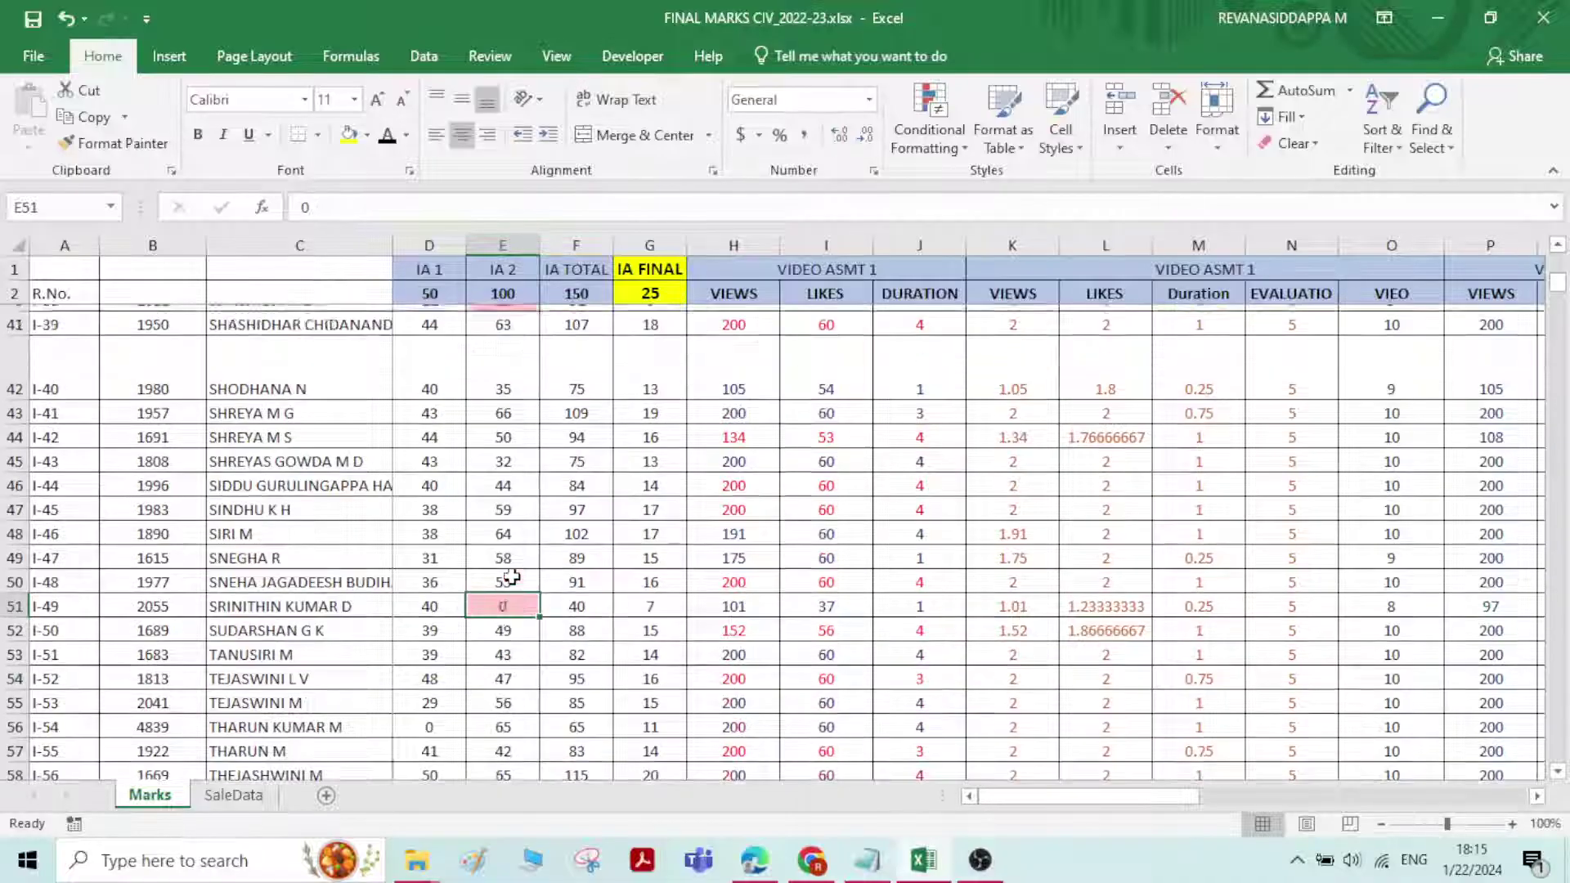
{"action": "left_click", "coordinate": [517, 490]}
{"action": "scroll", "coordinate": [515, 499], "scroll_direction": "up", "scroll_amount": 5}
{"action": "left_click", "coordinate": [511, 480]}
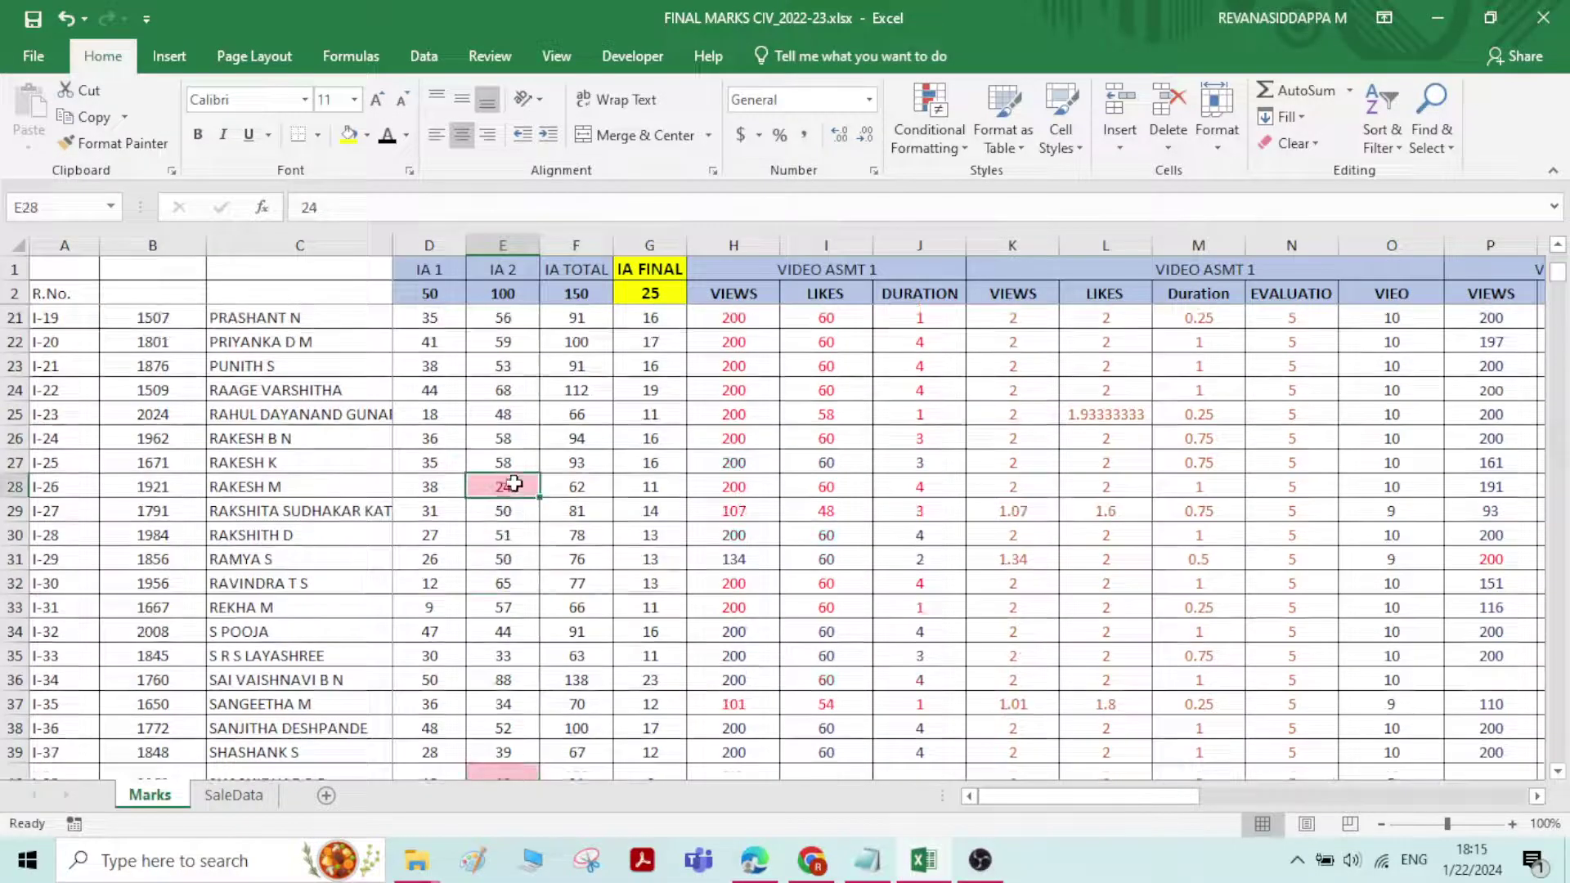
{"action": "scroll", "coordinate": [511, 484], "scroll_direction": "up", "scroll_amount": 6}
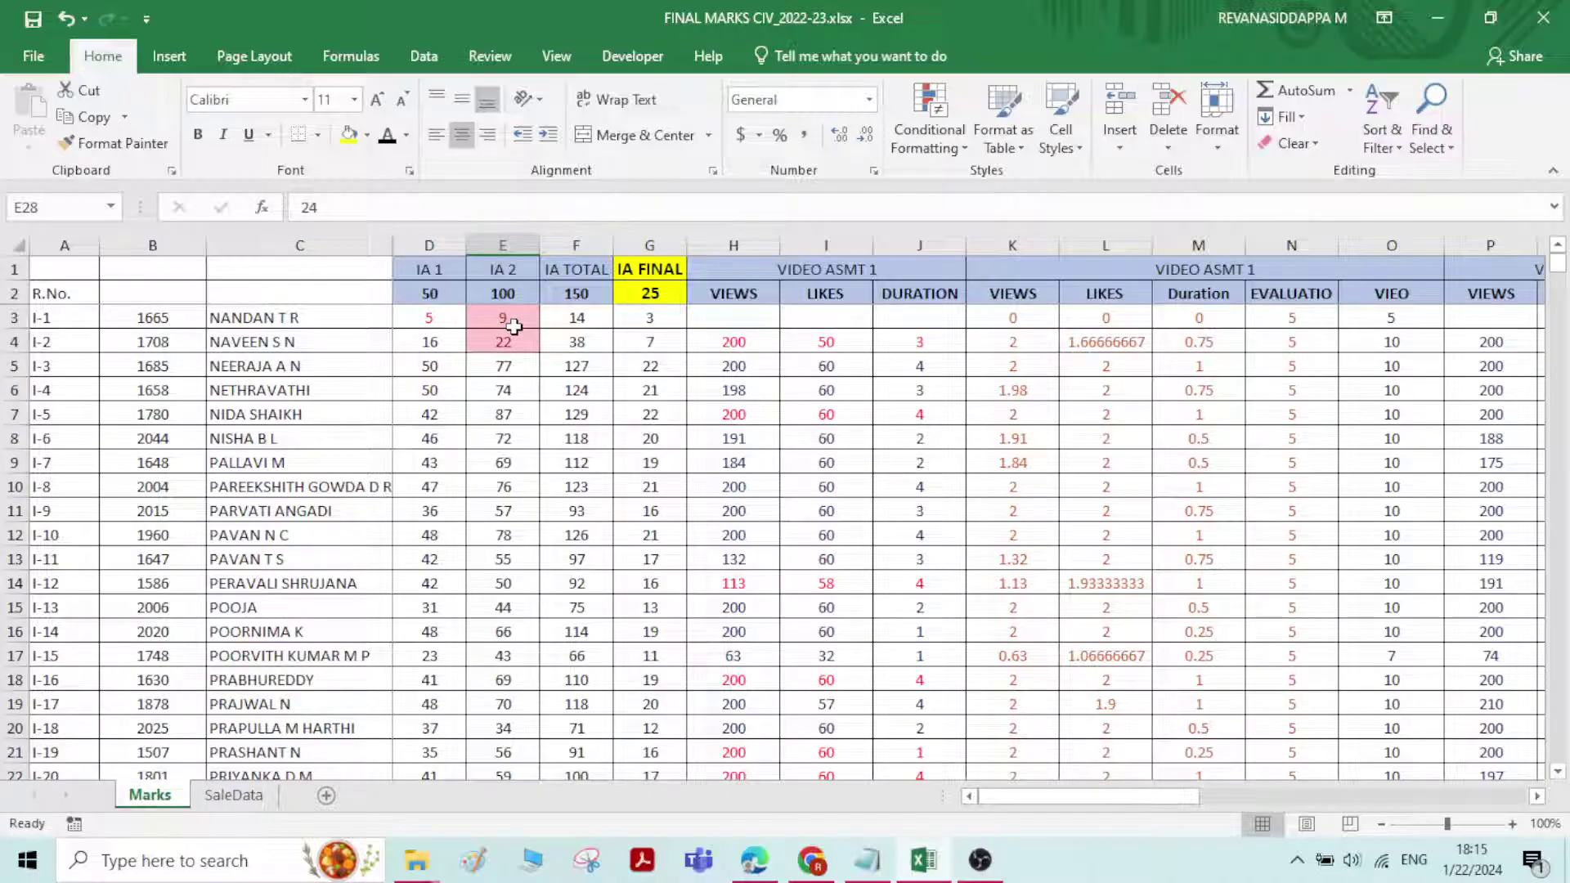
{"action": "scroll", "coordinate": [481, 440], "scroll_direction": "down", "scroll_amount": 7}
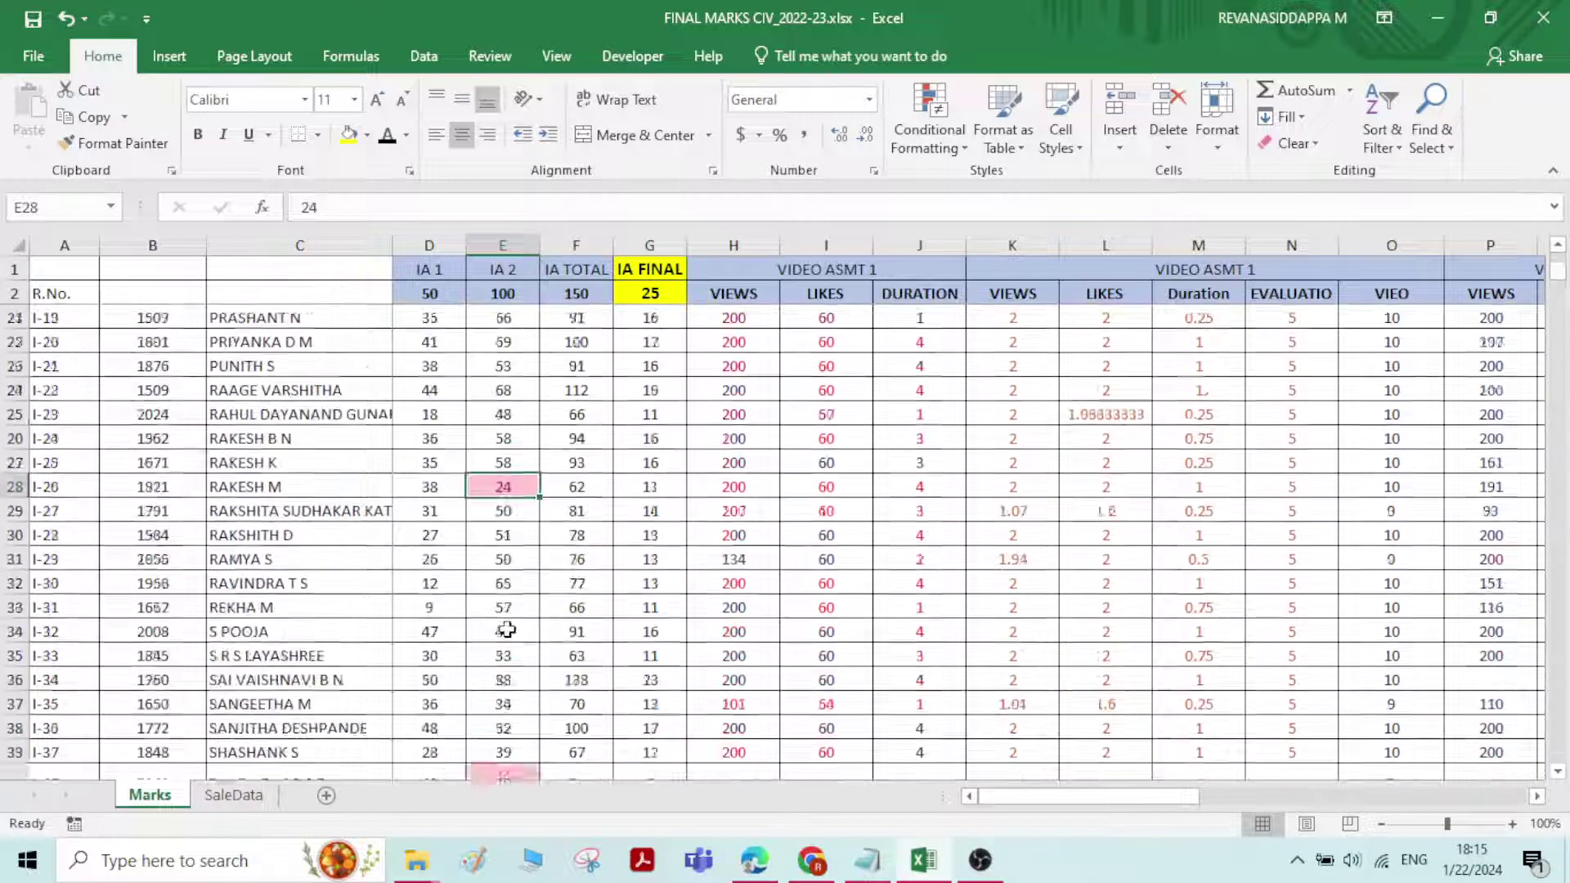
{"action": "scroll", "coordinate": [506, 622], "scroll_direction": "up", "scroll_amount": 7}
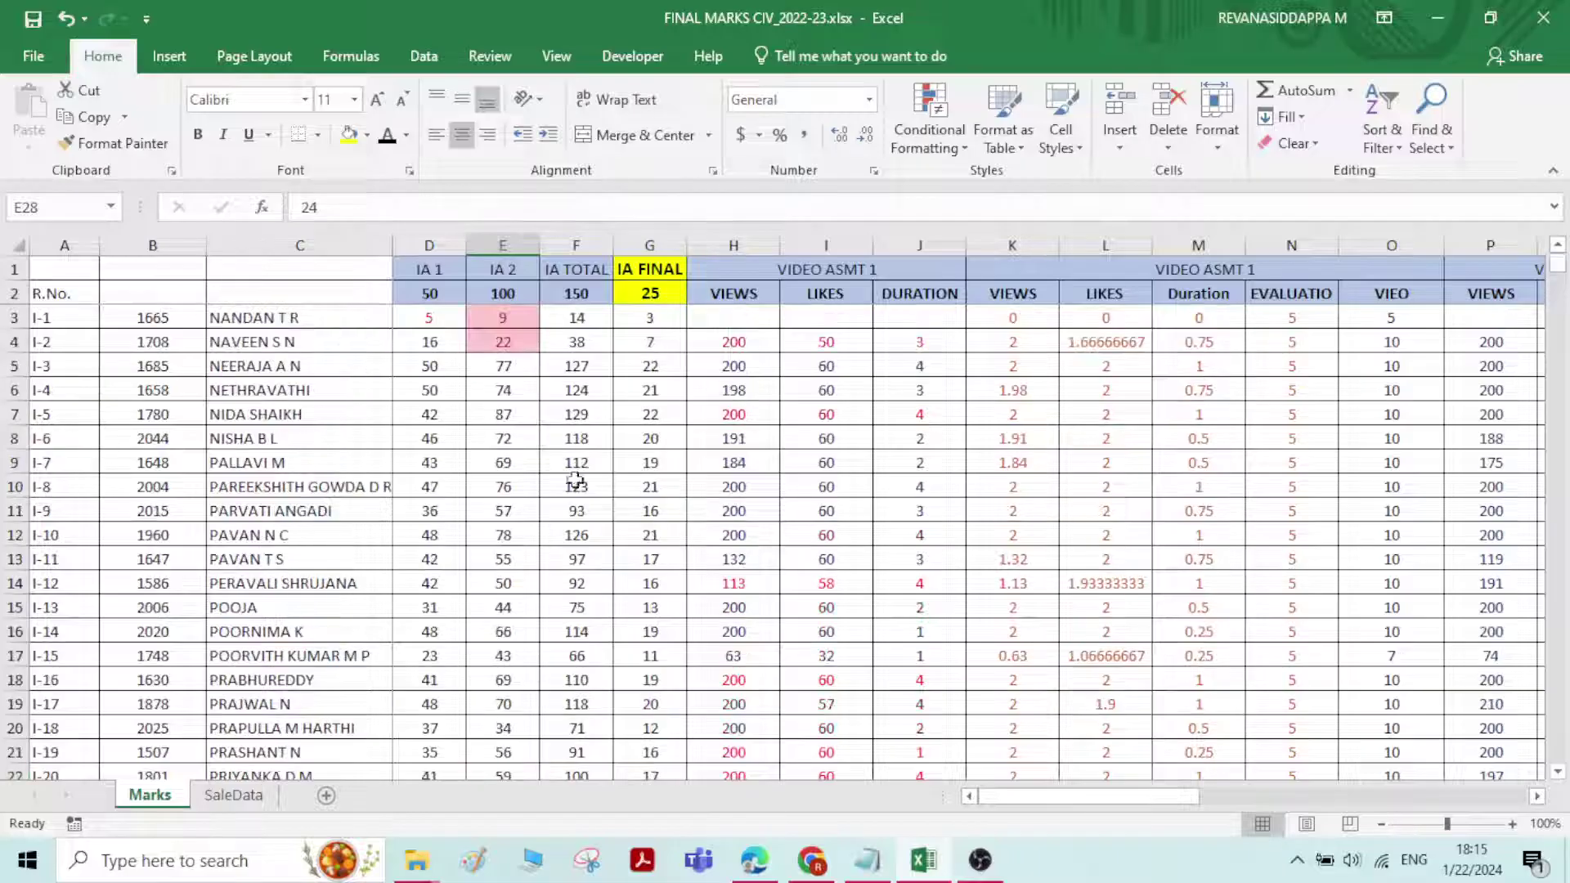
Remove the Bottom 10% highlighting by clearing the conditional formatting rules from the entire sheet
{"action": "left_click", "coordinate": [958, 154]}
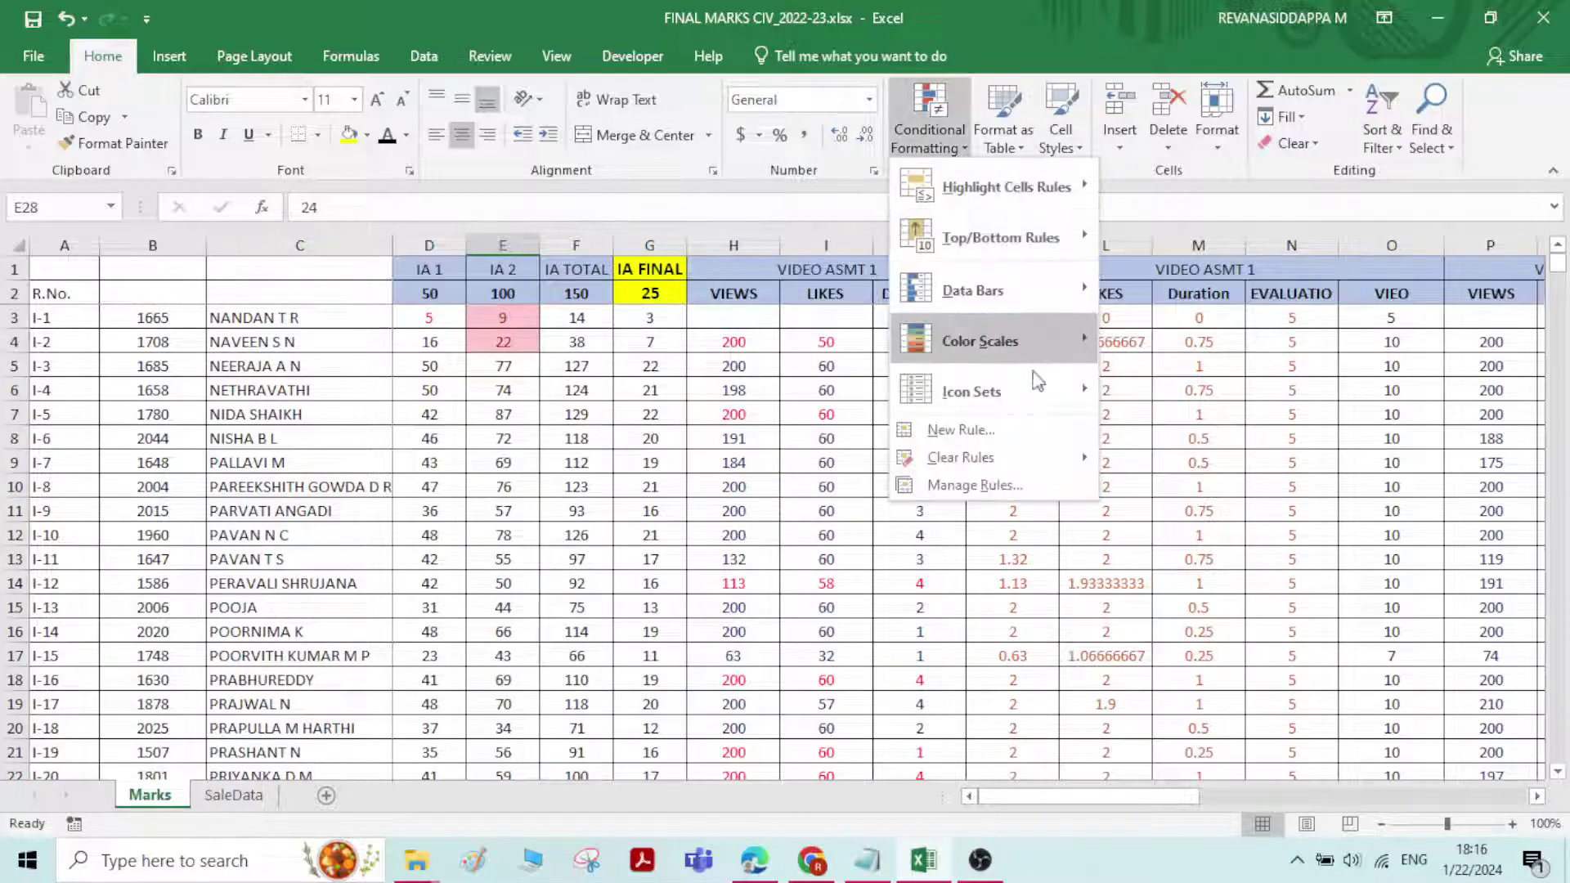
{"action": "mouse_move", "coordinate": [1021, 459]}
{"action": "left_click", "coordinate": [1161, 488]}
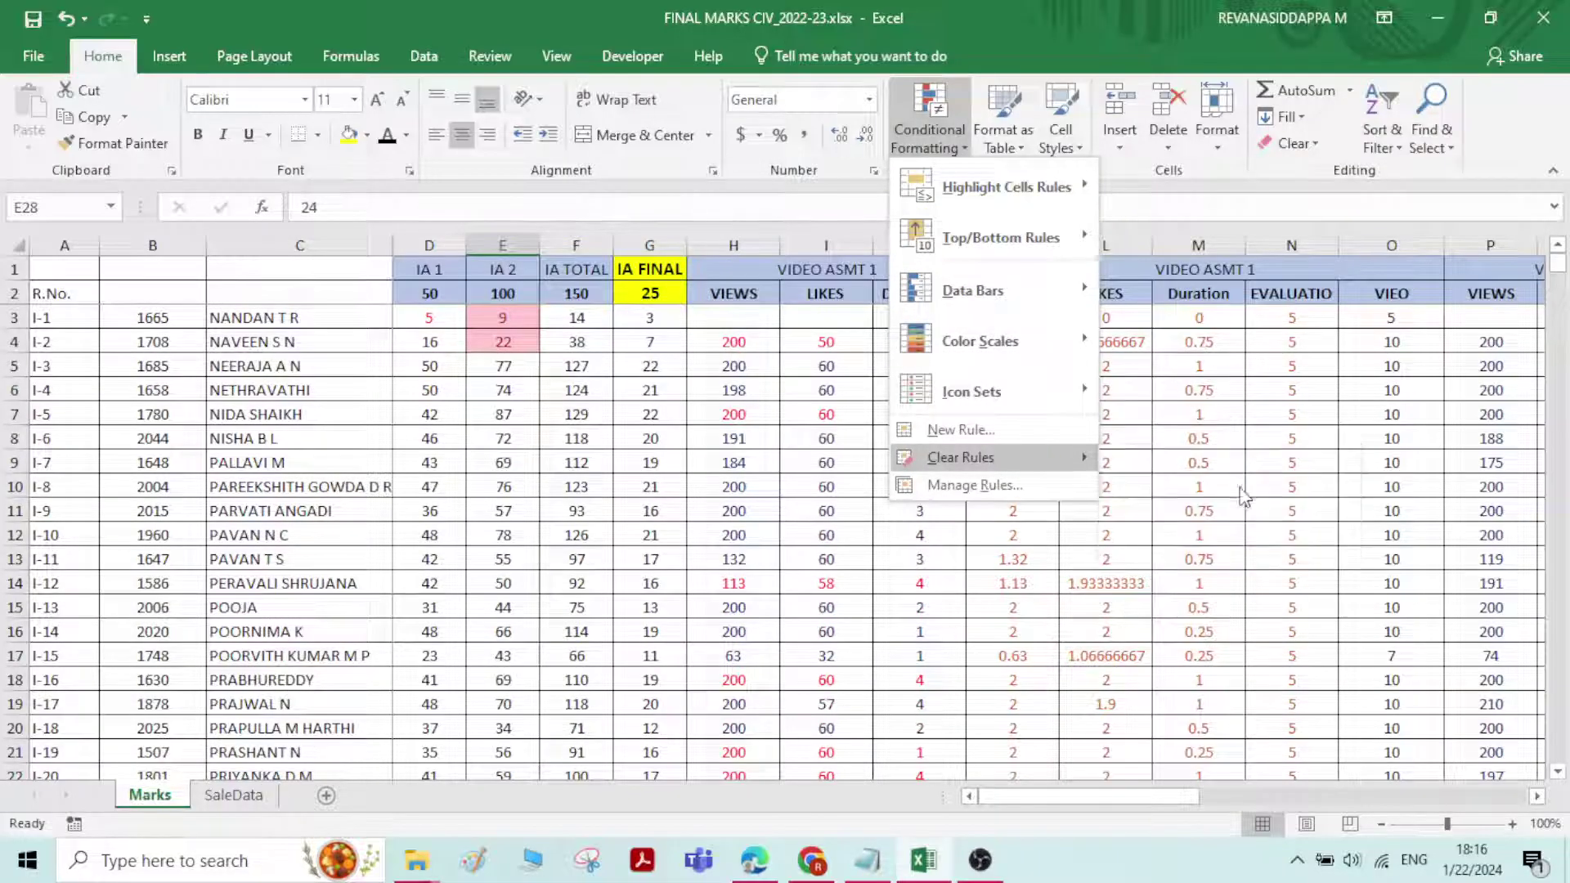
{"action": "left_click", "coordinate": [948, 143]}
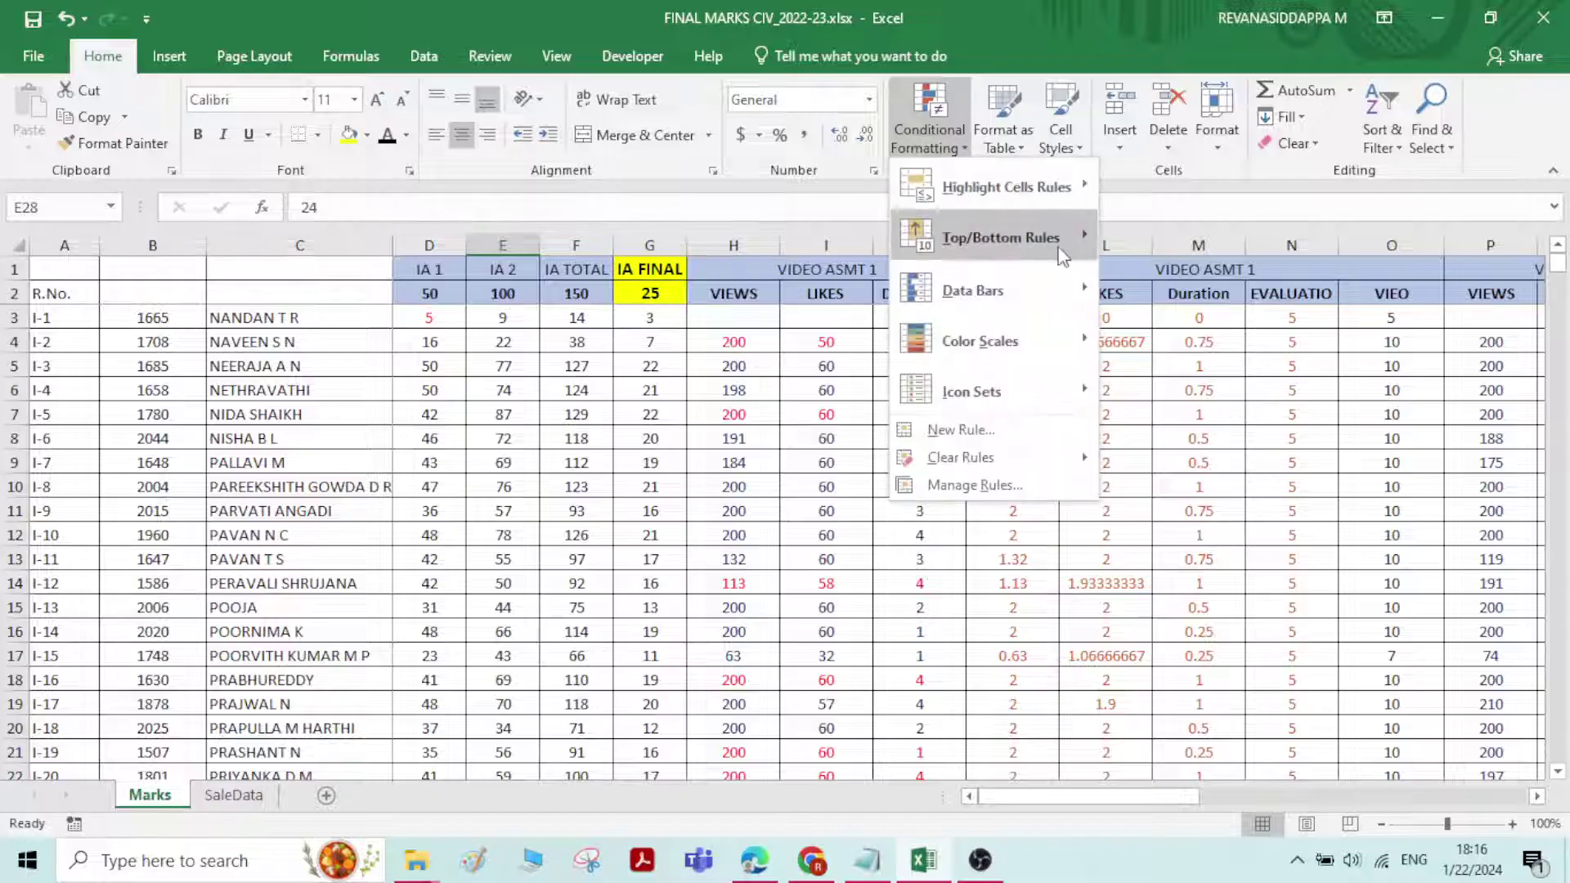
{"action": "mouse_move", "coordinate": [1008, 238]}
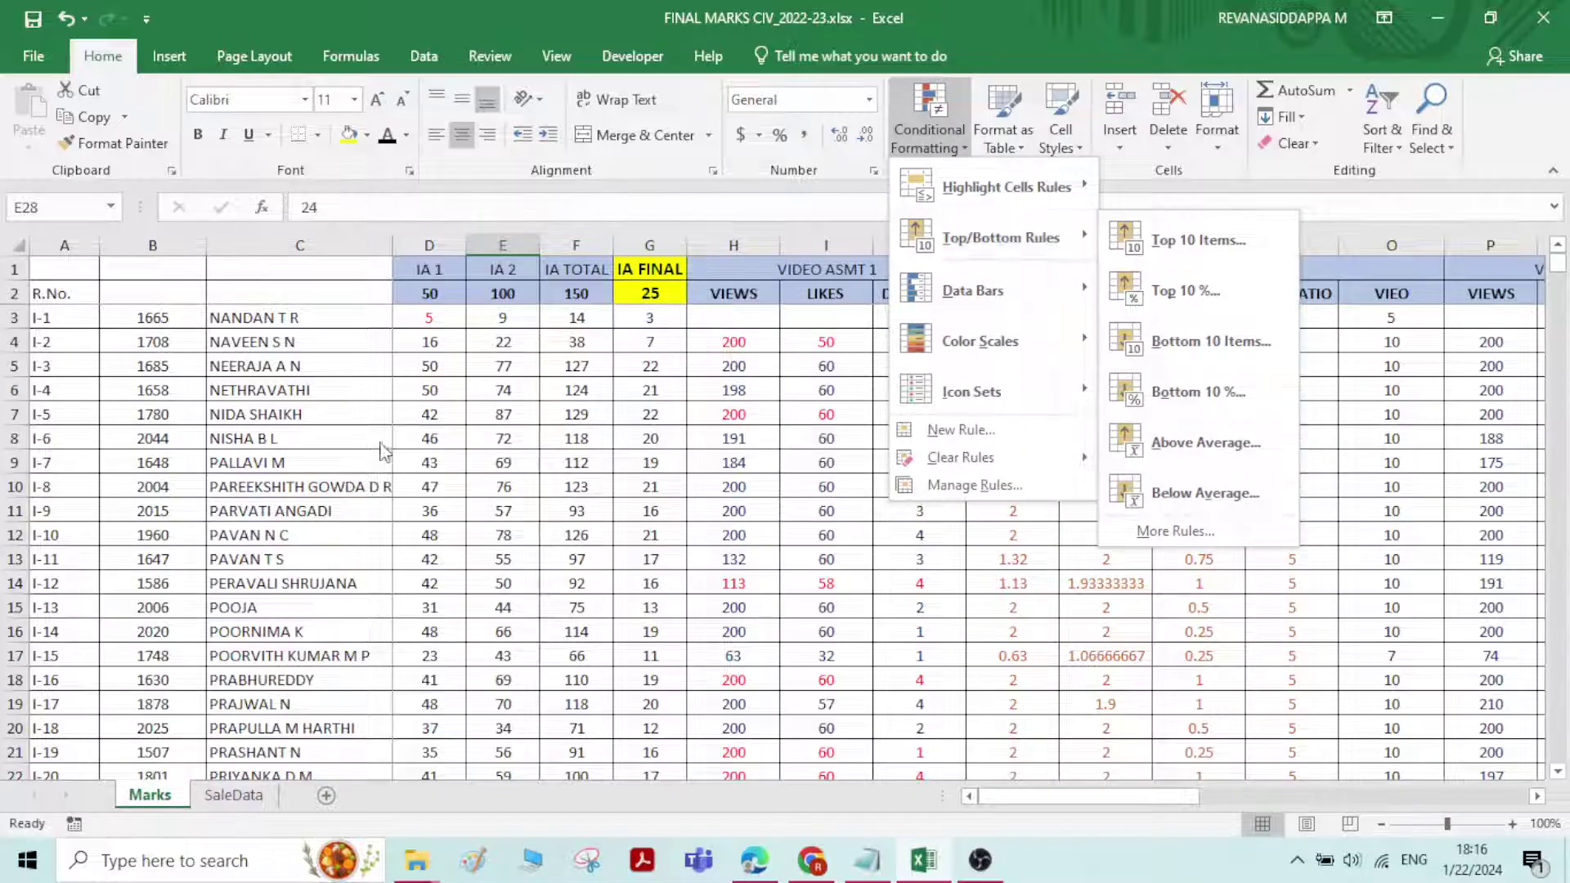
{"action": "key", "text": "Escape"}
{"action": "key", "text": "Escape"}
Apply an Above Average rule with Light Red Fill with Dark Red Text to the IA 2 marks in E3:E65 and review the highlighting
{"action": "left_click_drag", "start_coordinate": [510, 327], "coordinate": [495, 809]}
{"action": "left_click_drag", "start_coordinate": [496, 809], "coordinate": [512, 736]}
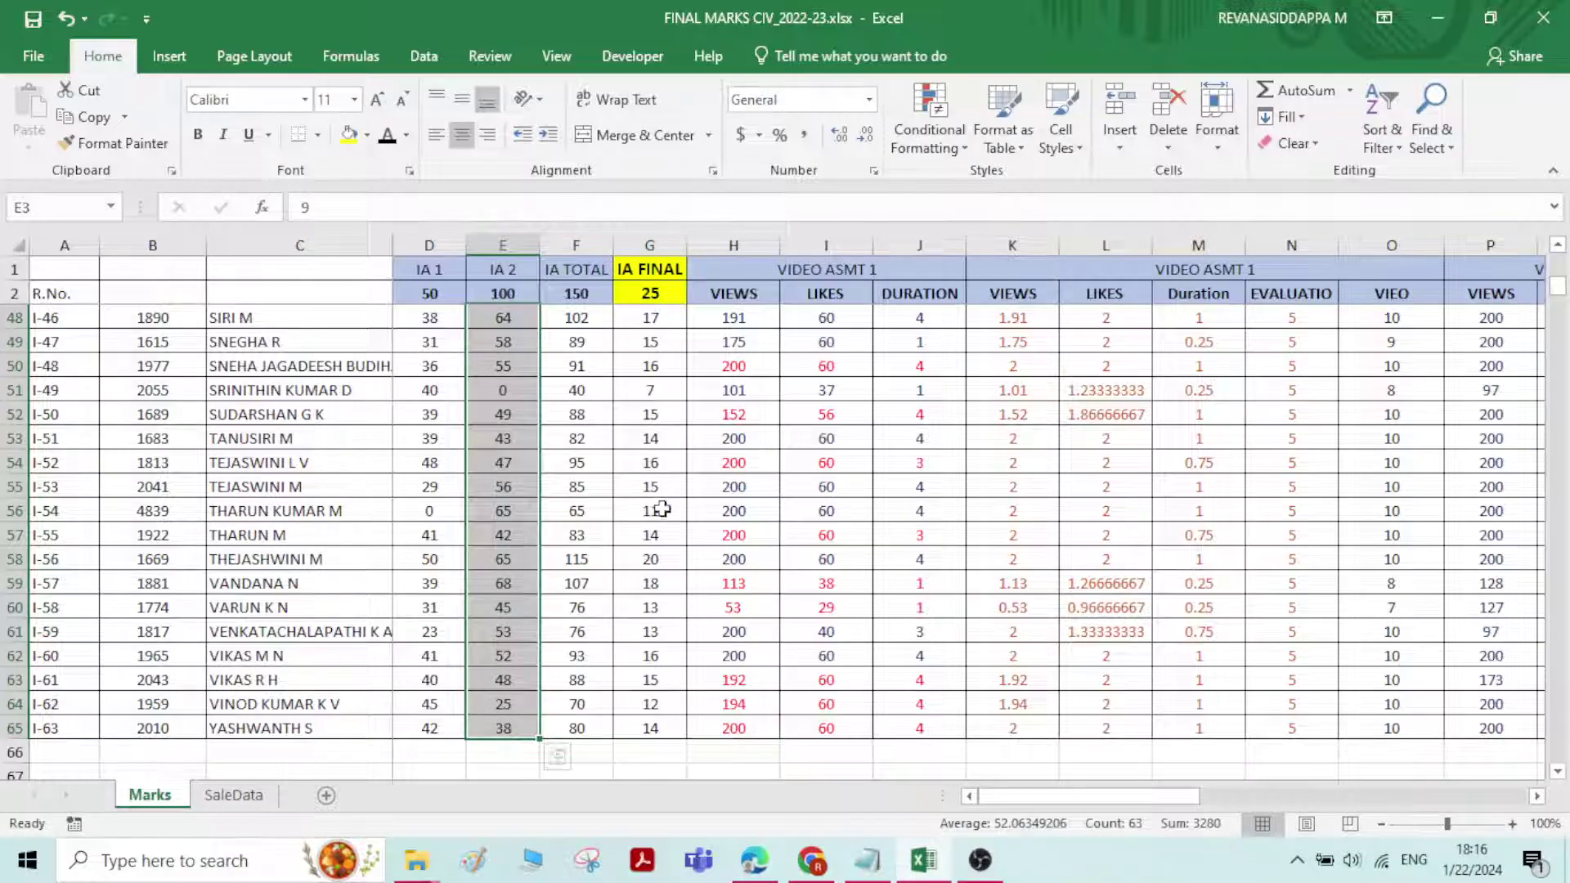
{"action": "scroll", "coordinate": [646, 491], "scroll_direction": "up", "scroll_amount": 14}
{"action": "left_click", "coordinate": [926, 135]}
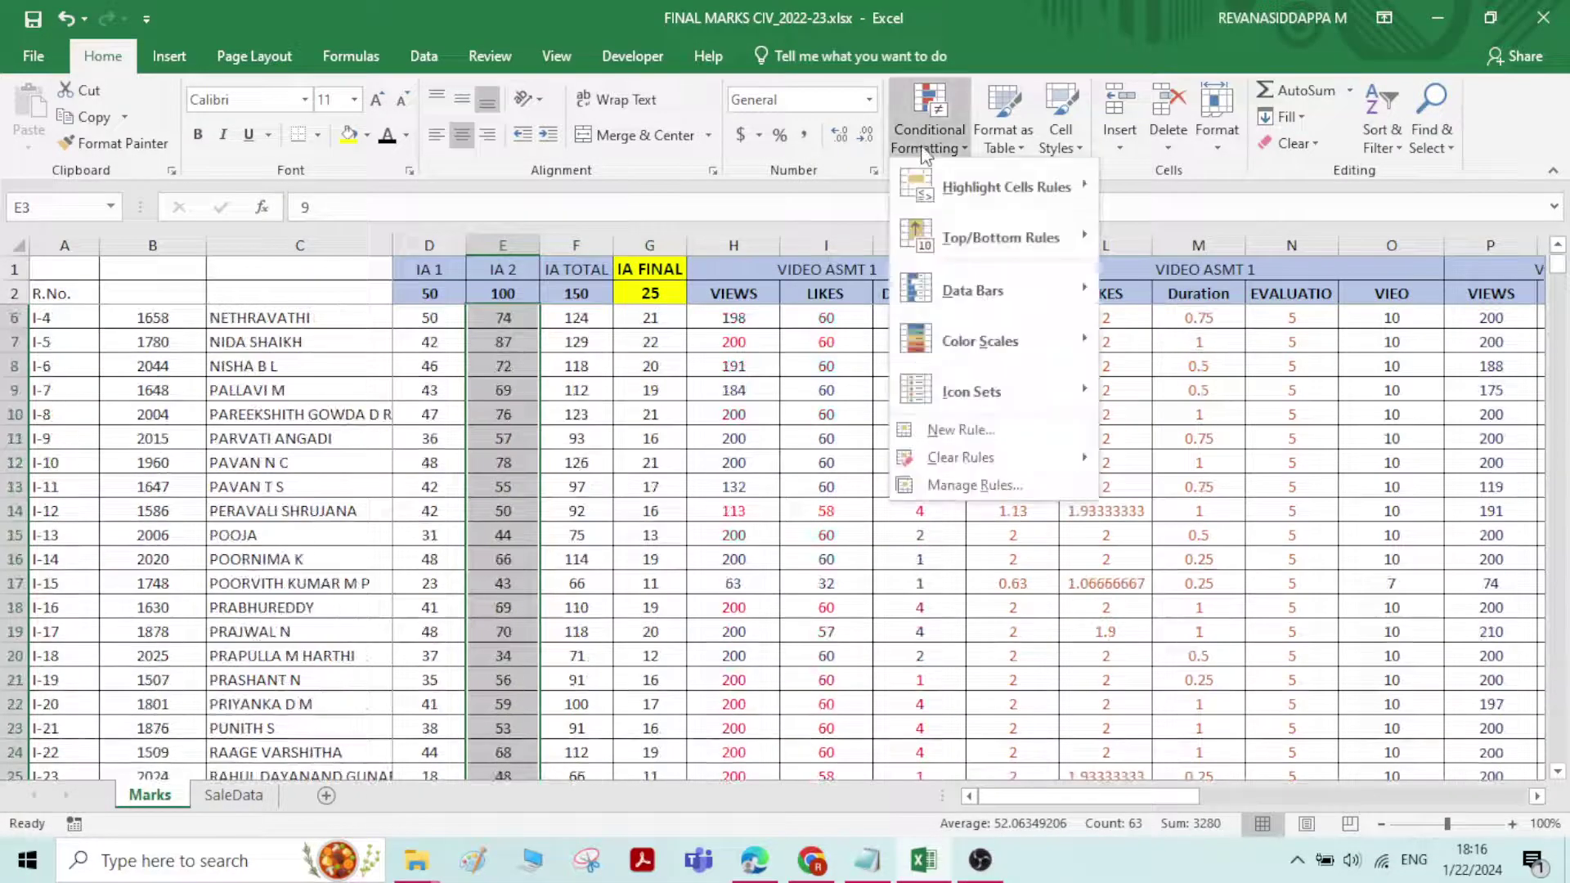
{"action": "mouse_move", "coordinate": [1050, 254]}
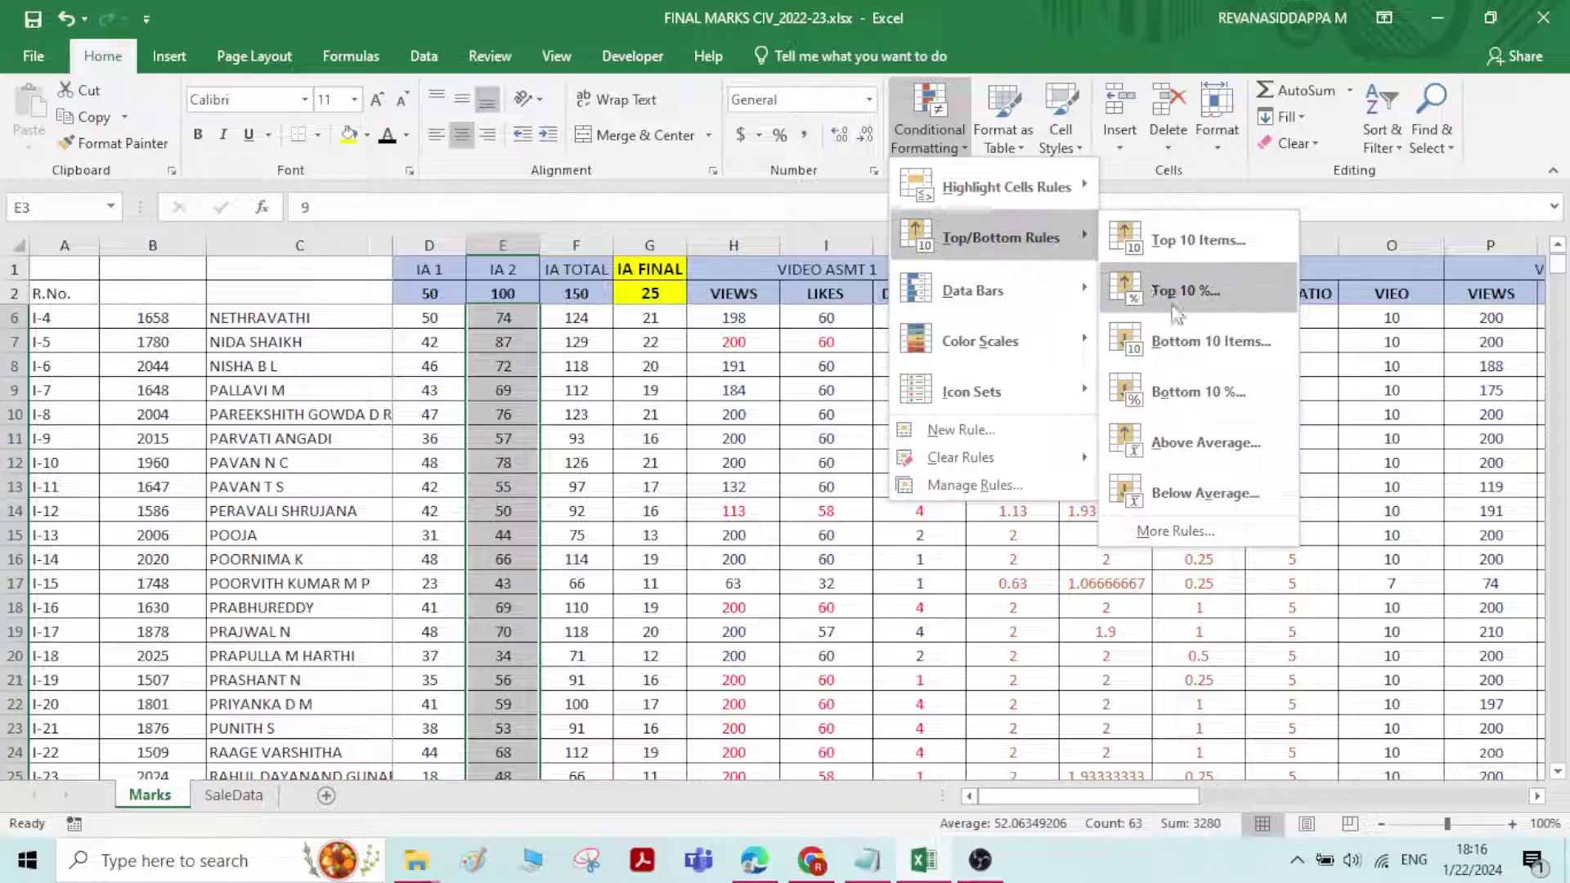
{"action": "left_click", "coordinate": [1217, 452]}
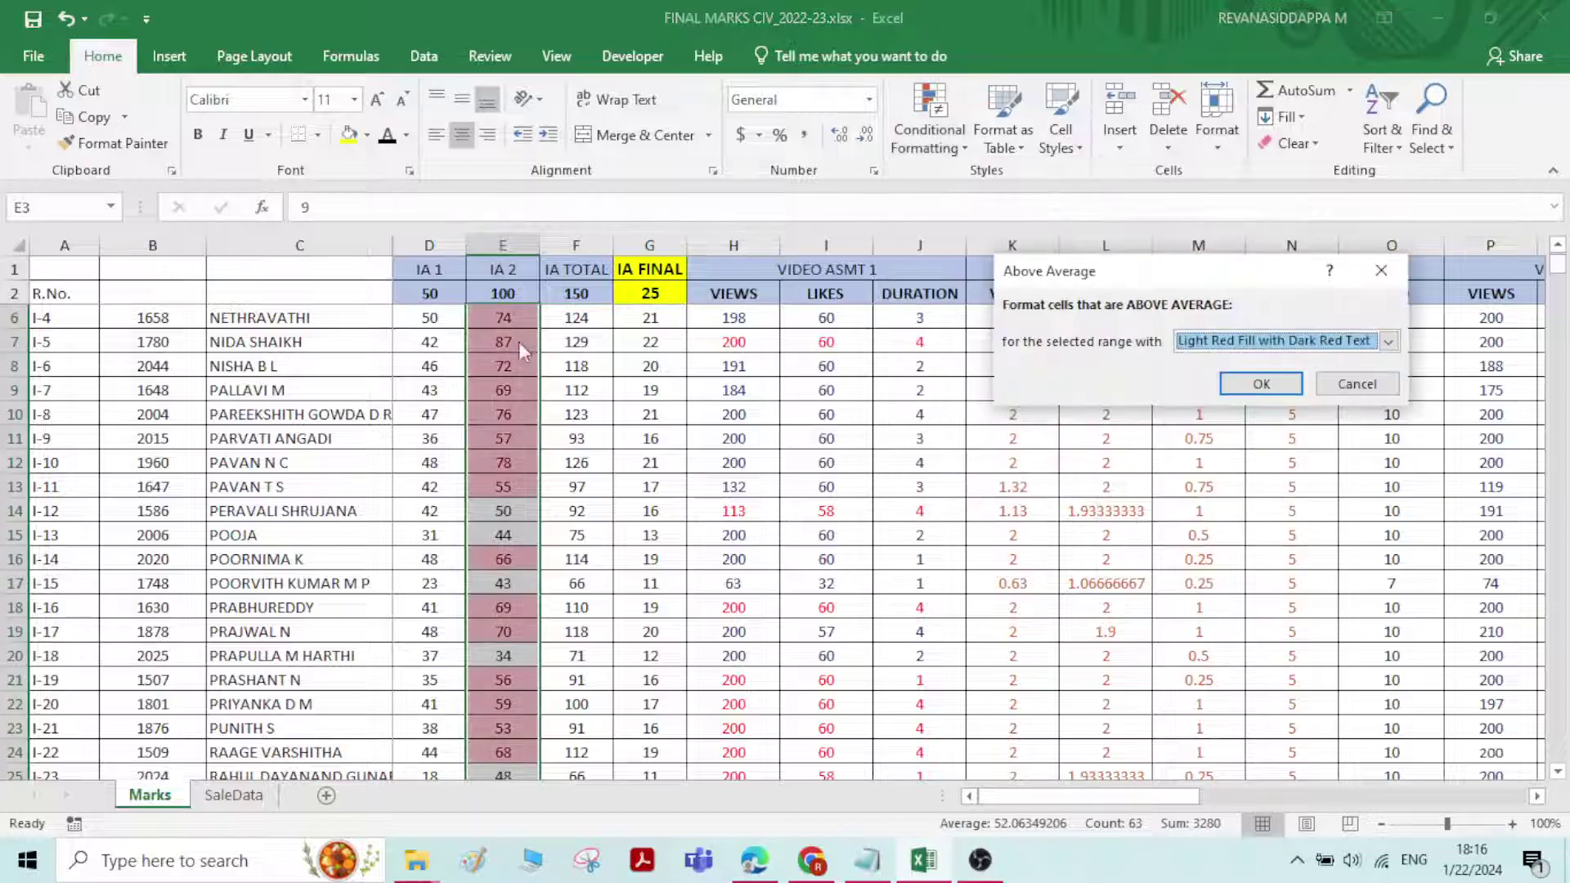
{"action": "left_click", "coordinate": [1261, 383]}
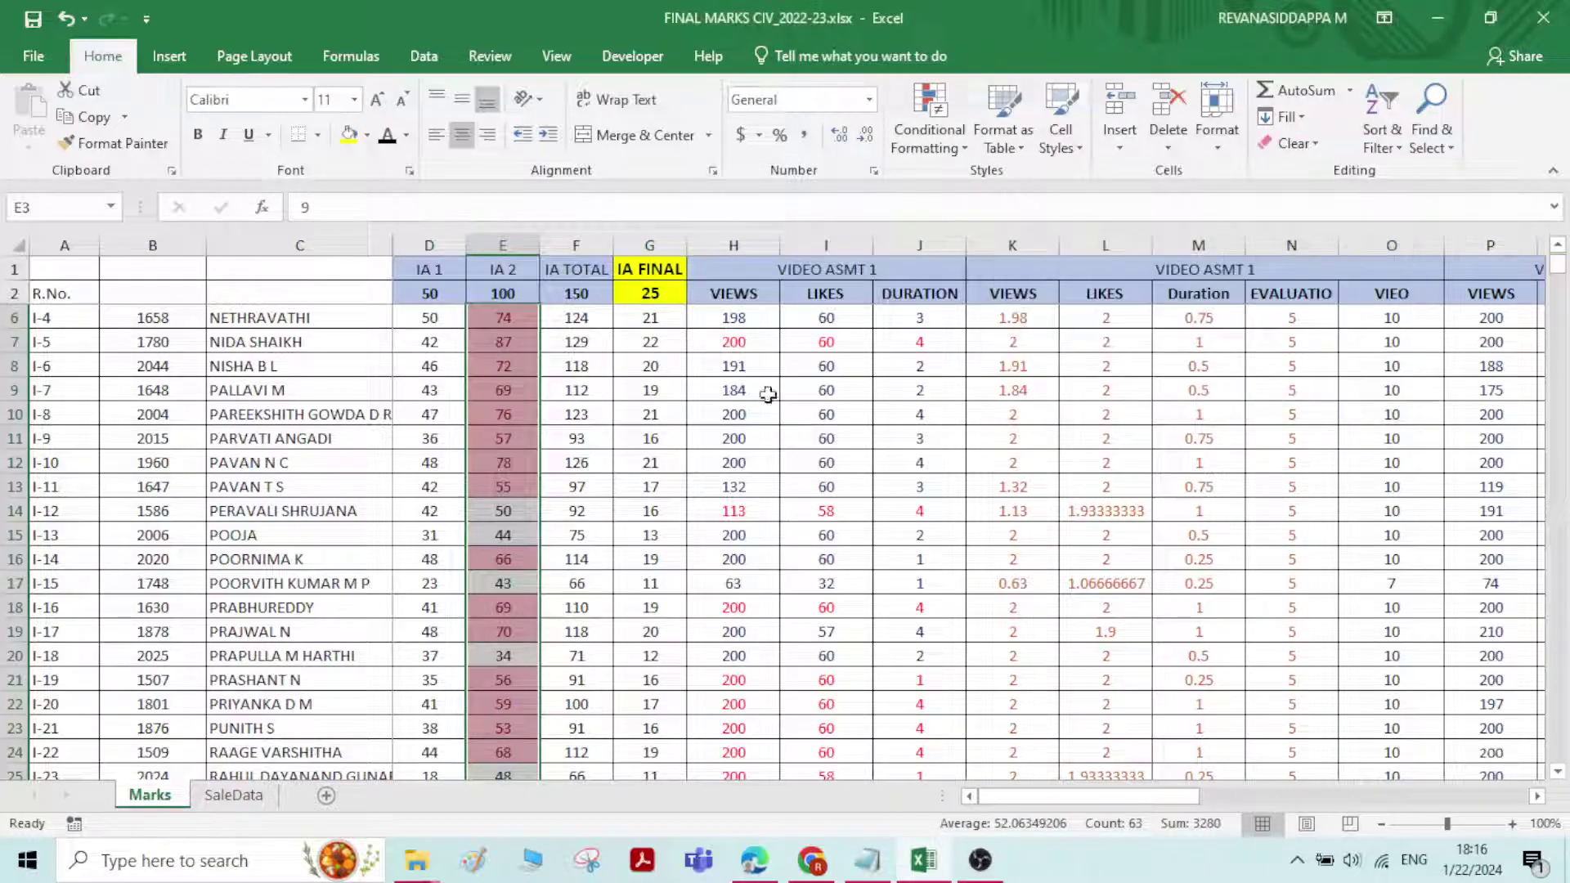
{"action": "scroll", "coordinate": [505, 392], "scroll_direction": "up", "scroll_amount": 1}
{"action": "scroll", "coordinate": [510, 377], "scroll_direction": "down", "scroll_amount": 16}
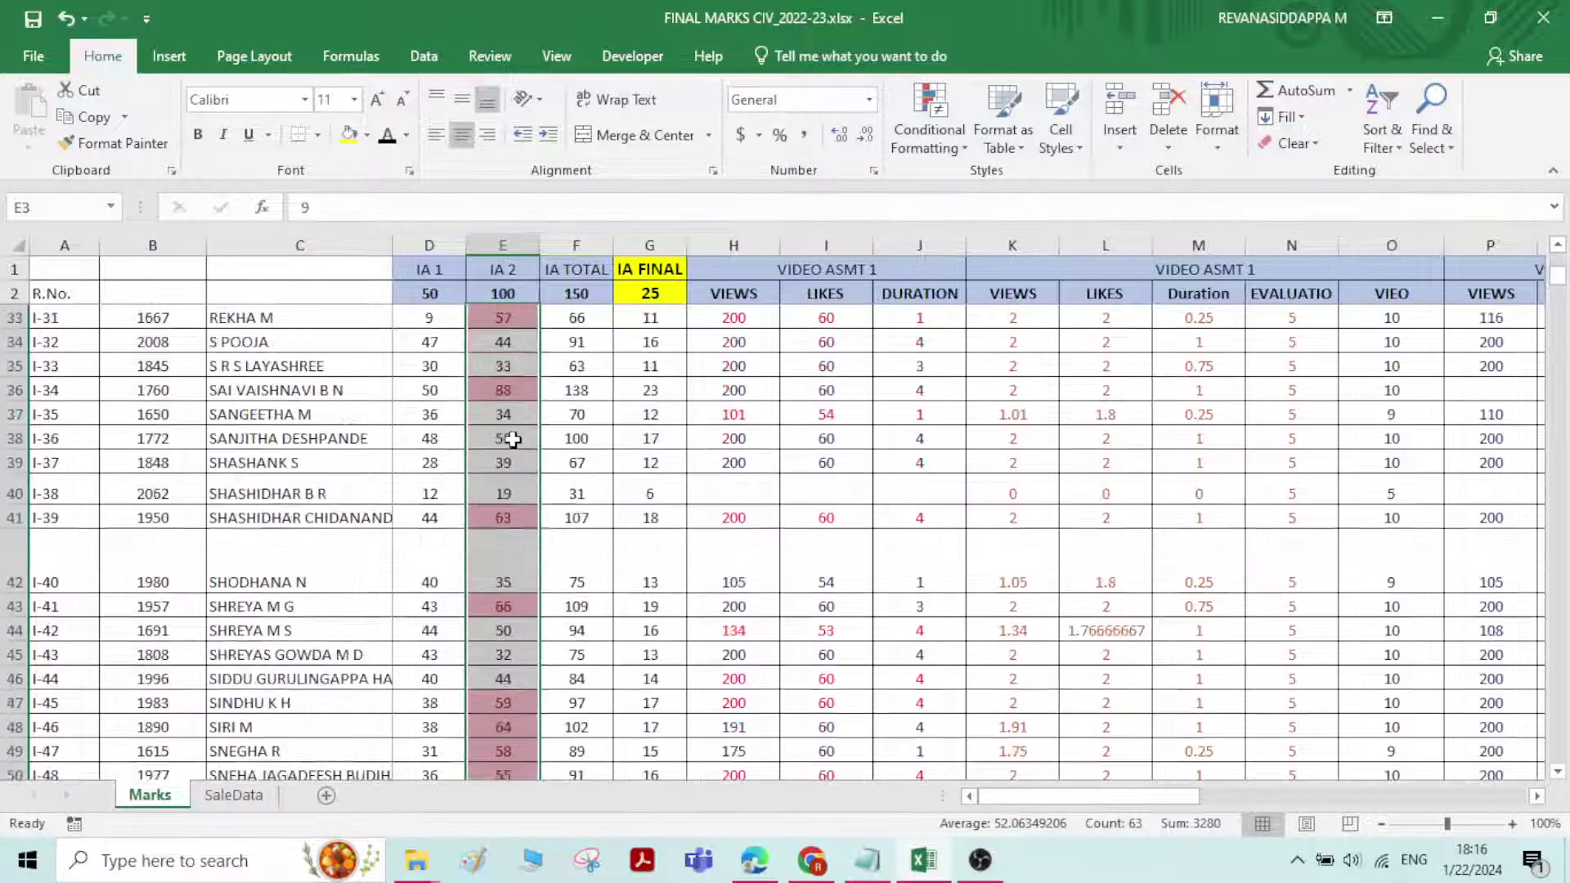
{"action": "scroll", "coordinate": [514, 446], "scroll_direction": "up", "scroll_amount": 16}
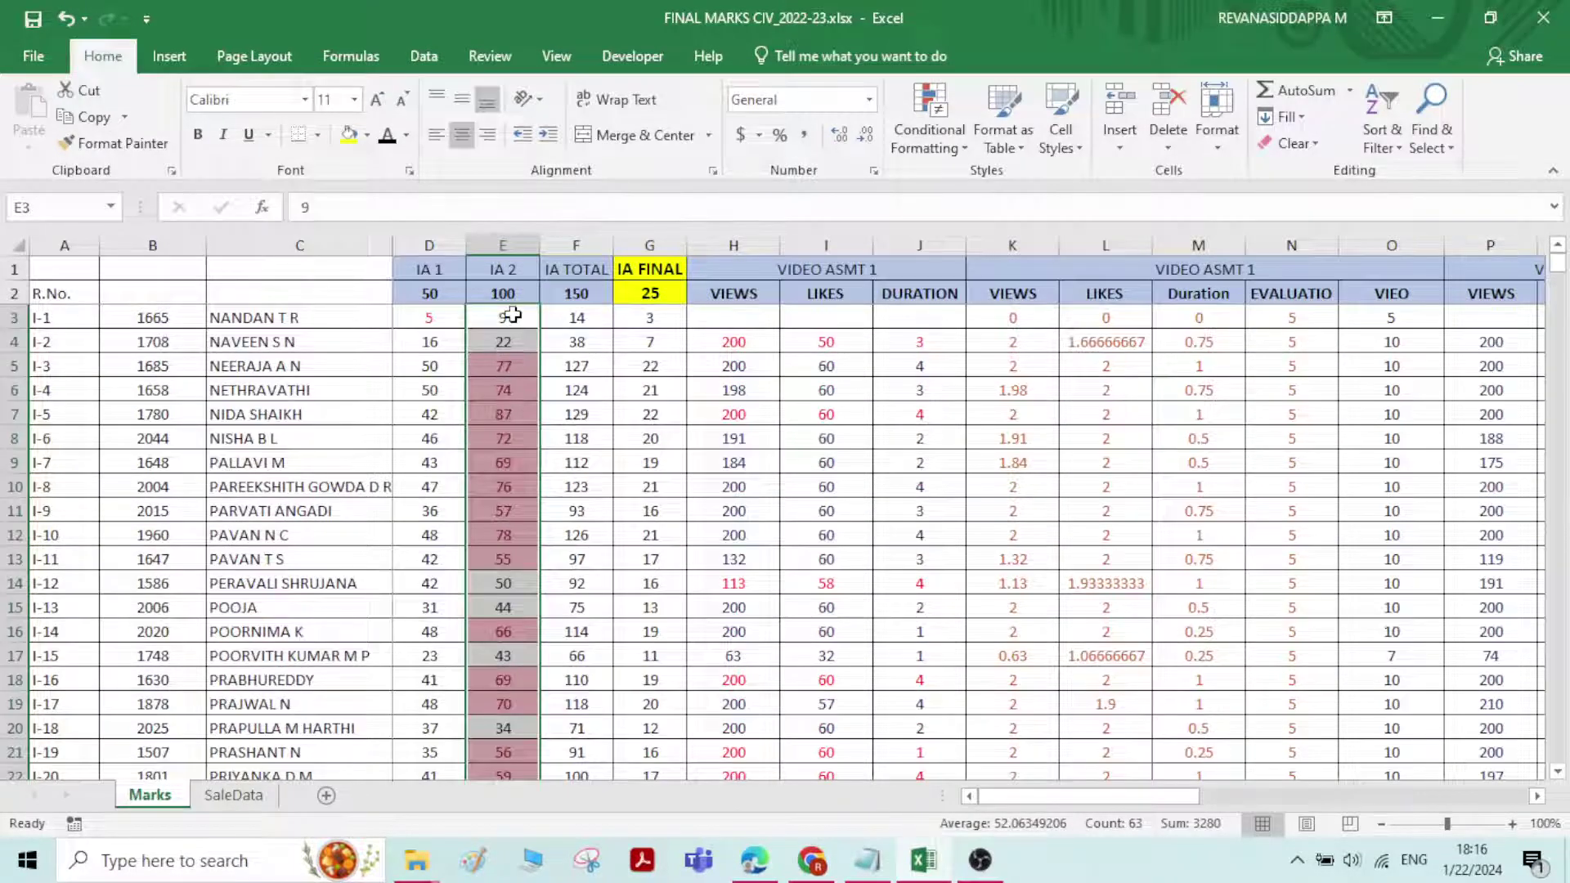
Reselect the IA 2 marks in E3:E65 and clear the conditional formatting rules from the entire sheet
{"action": "left_click_drag", "start_coordinate": [512, 314], "coordinate": [519, 727]}
{"action": "left_click", "coordinate": [929, 123]}
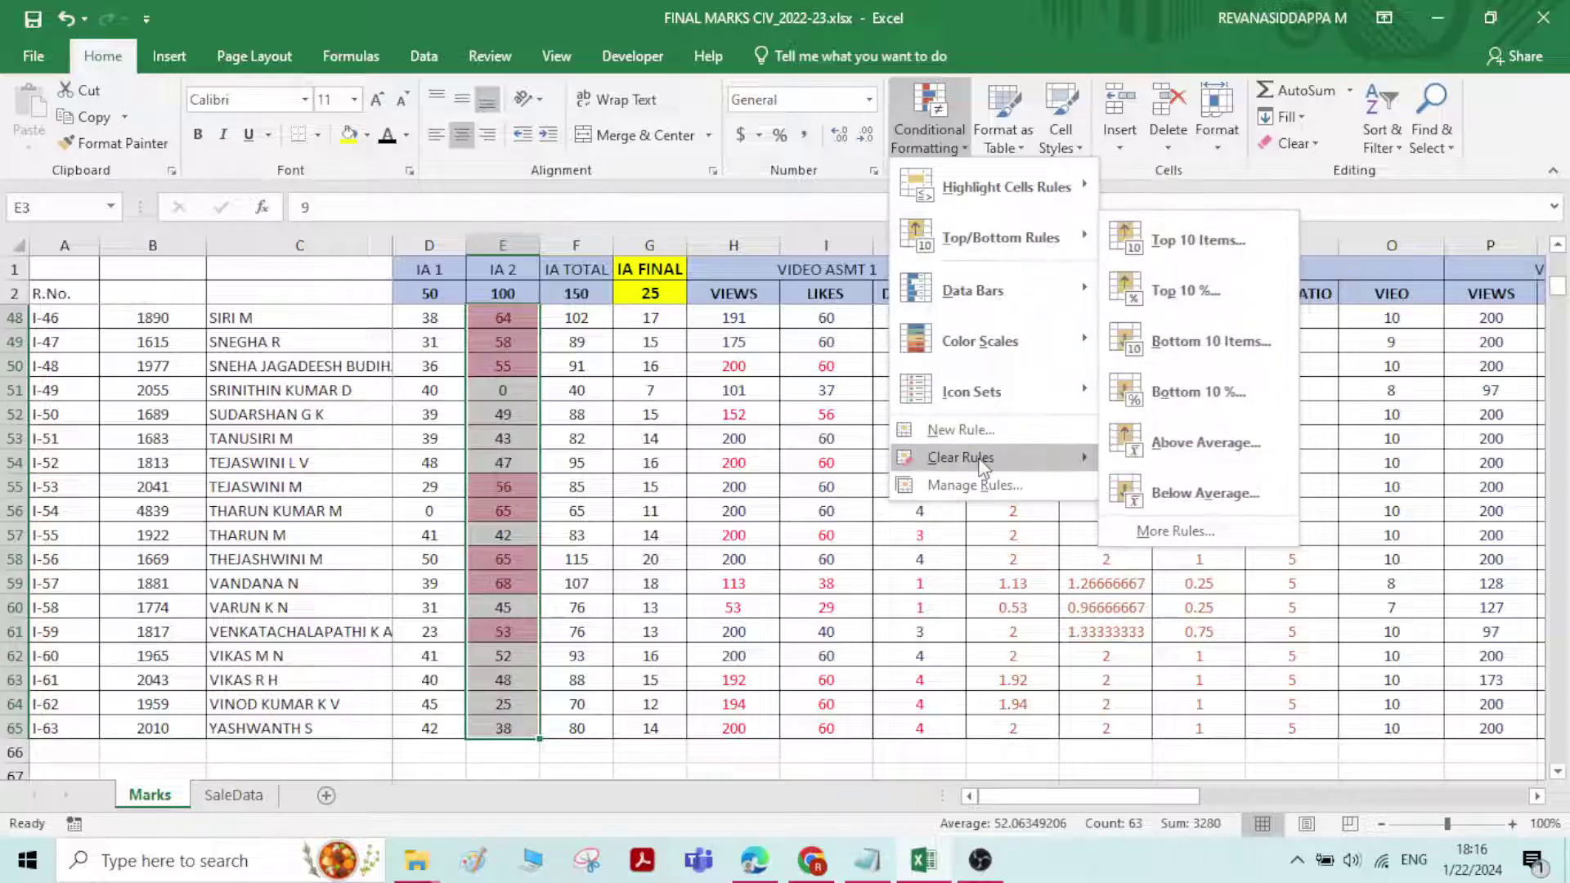
{"action": "mouse_move", "coordinate": [984, 466]}
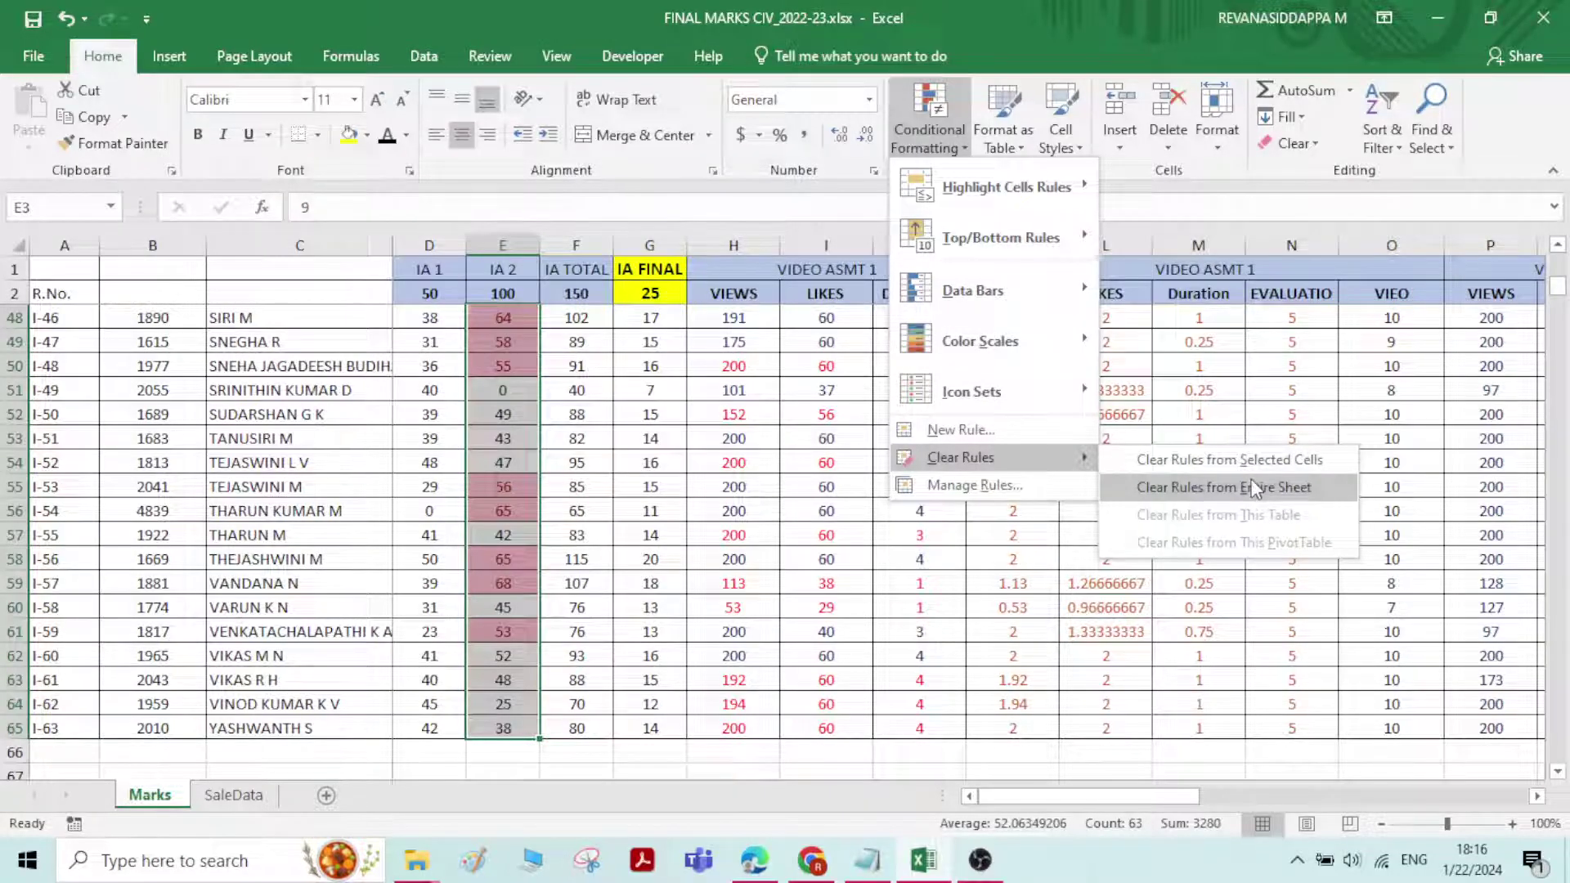
{"action": "left_click", "coordinate": [1255, 489]}
Highlight the below-average IA 2 marks in E3:E65 with Light Red Fill with Dark Red Text and review the column
{"action": "scroll", "coordinate": [761, 372], "scroll_direction": "up", "scroll_amount": 5}
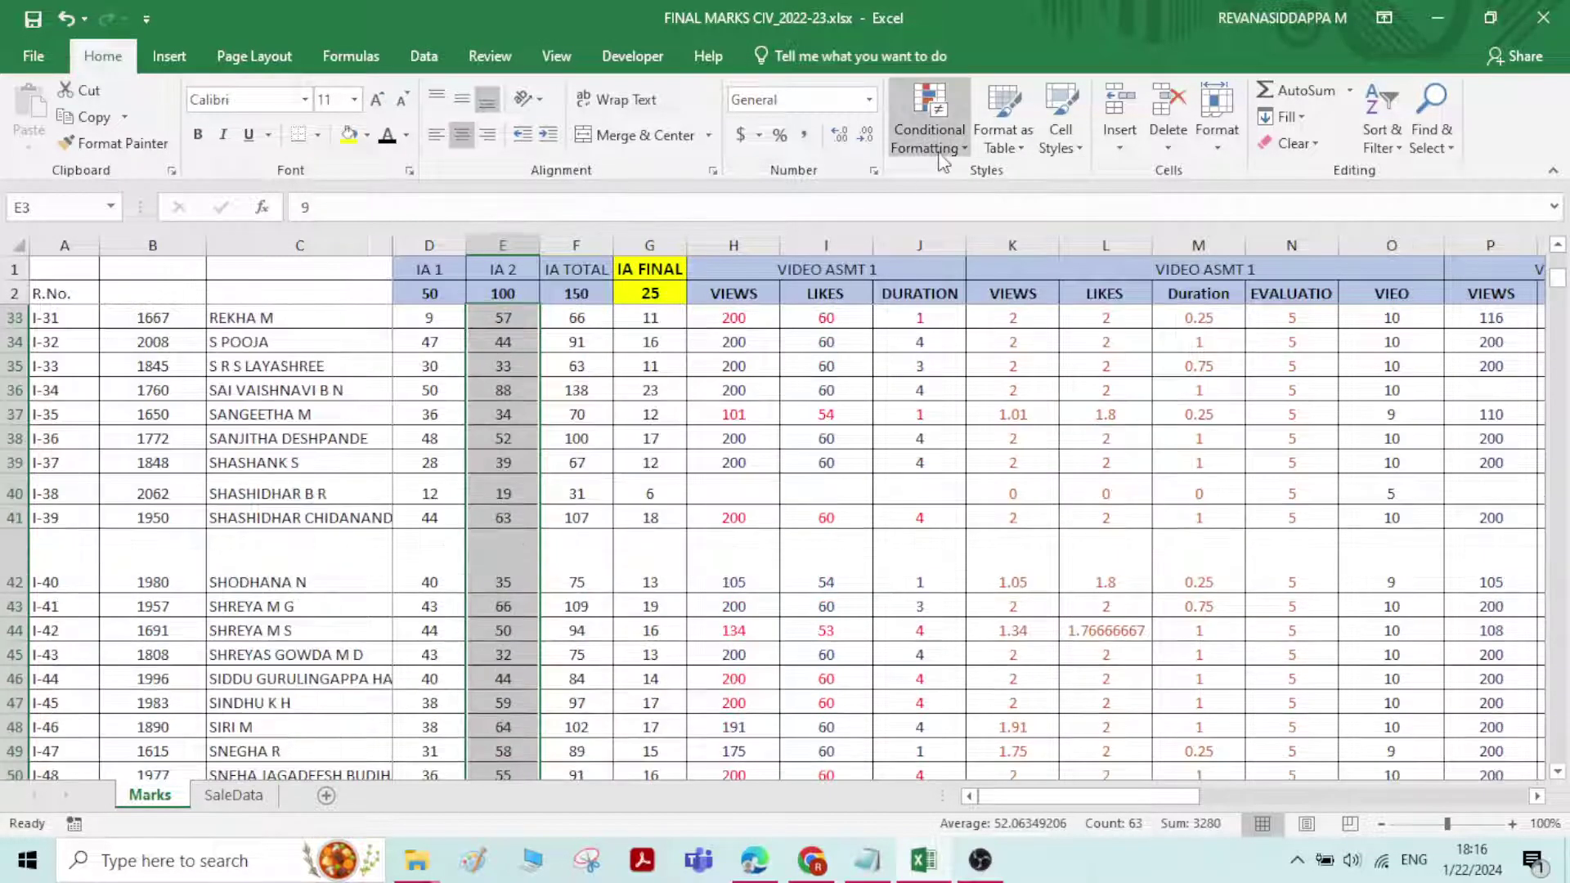
{"action": "left_click", "coordinate": [930, 123]}
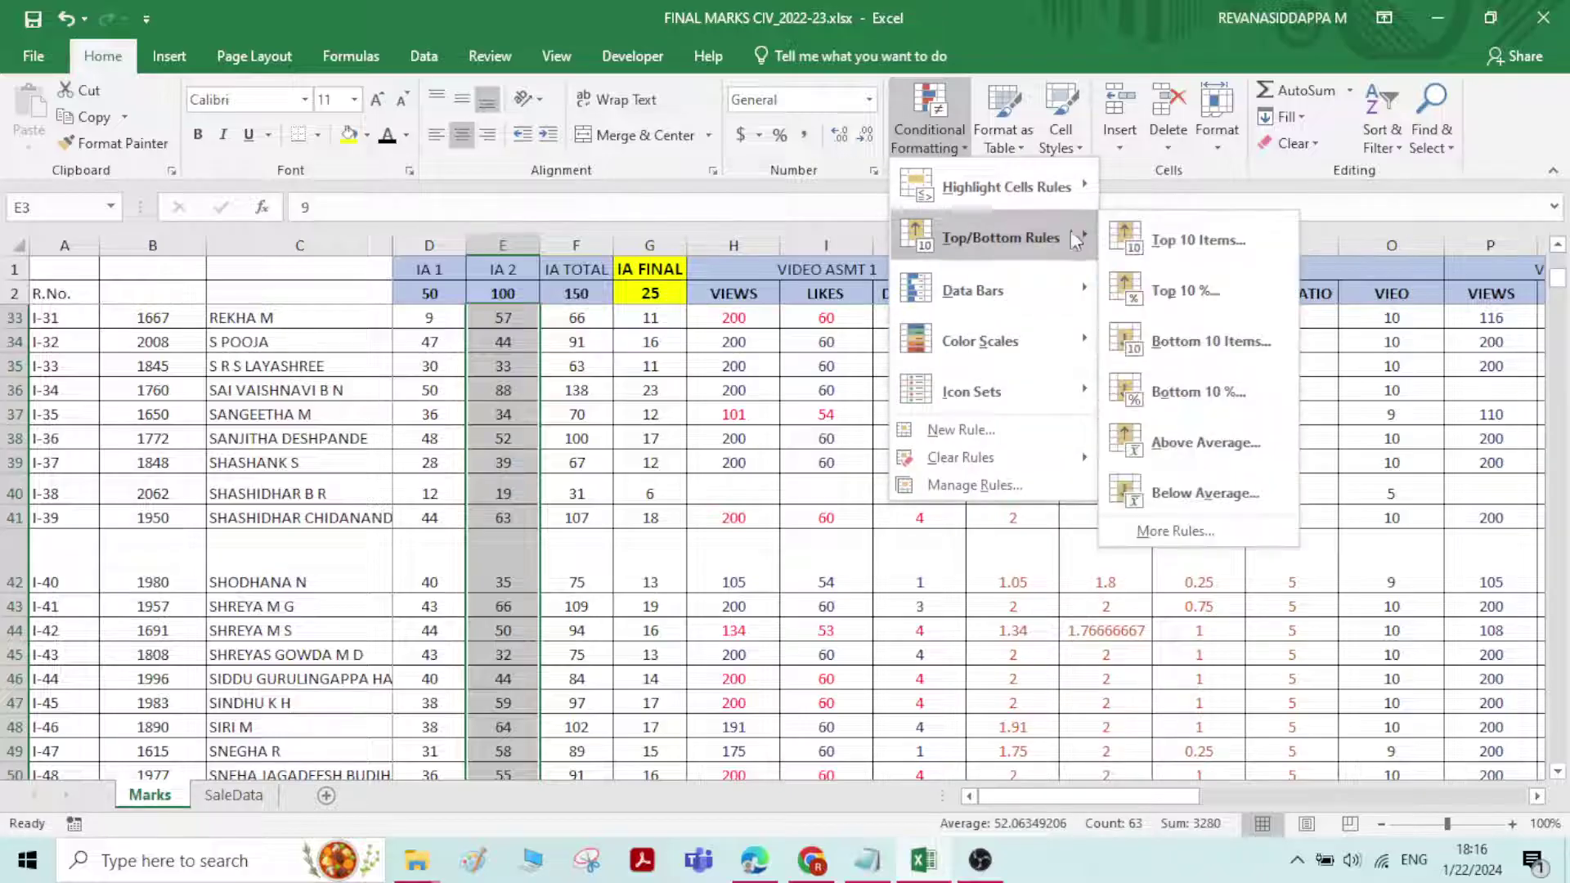
{"action": "left_click", "coordinate": [1204, 491]}
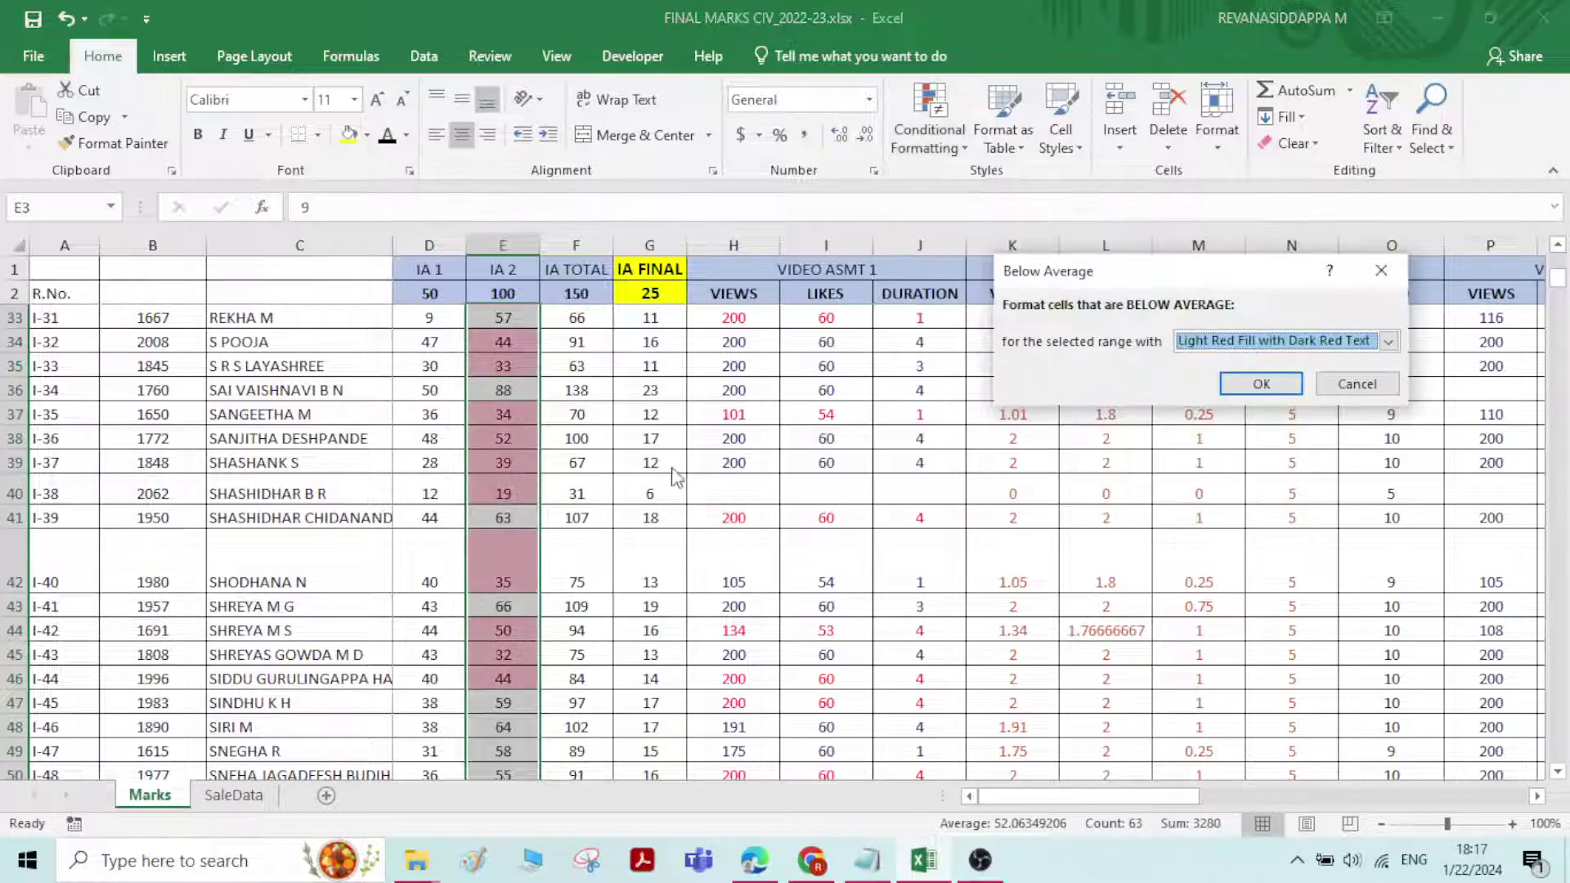
{"action": "left_click", "coordinate": [1274, 383]}
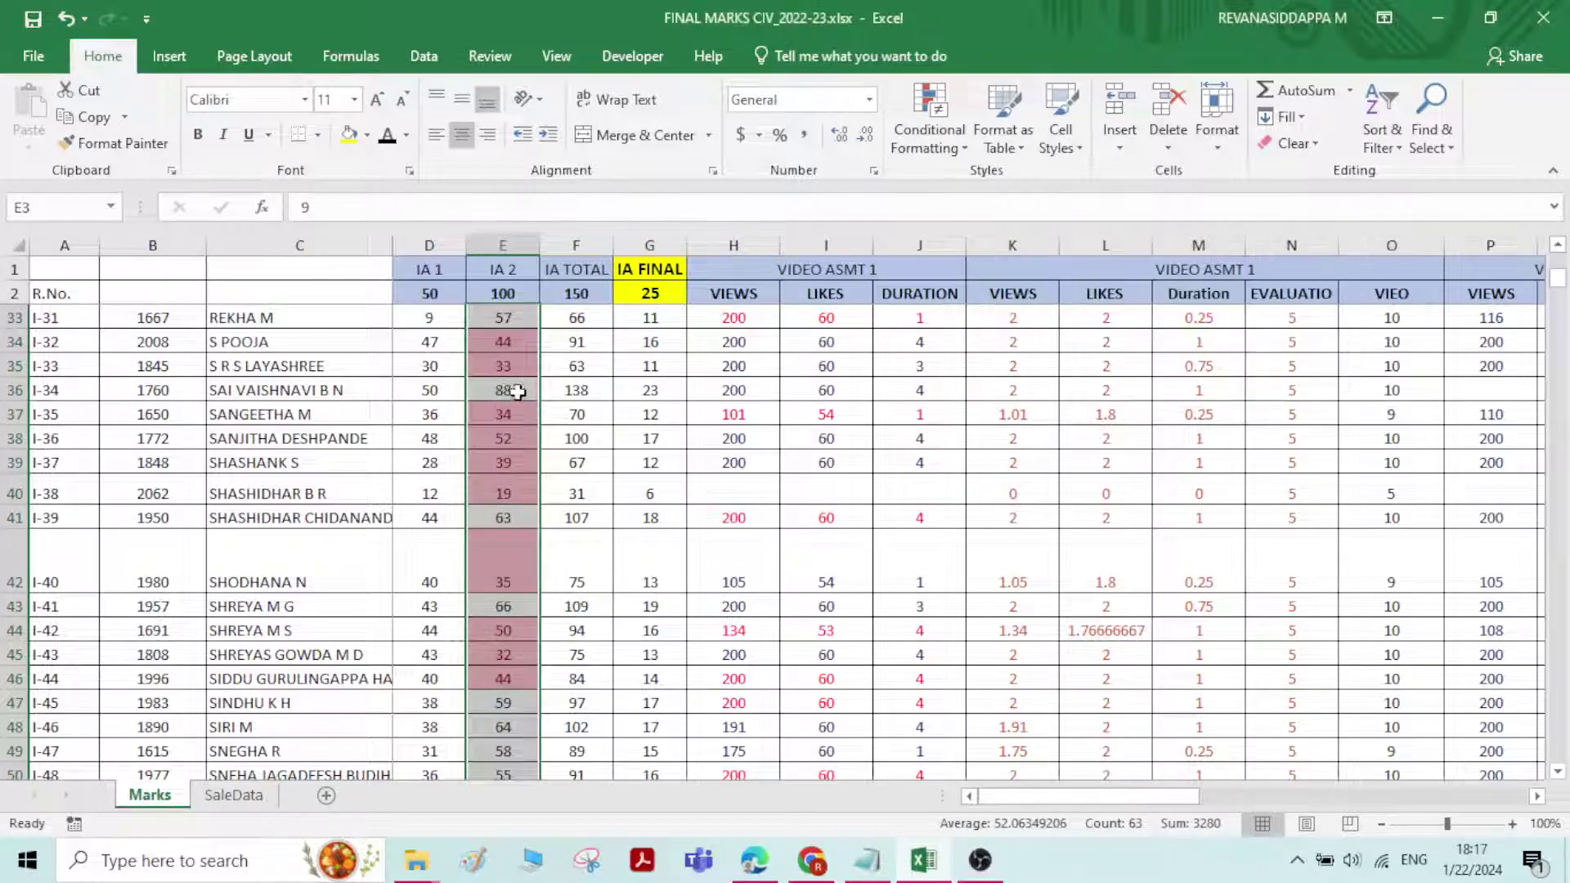
{"action": "scroll", "coordinate": [515, 393], "scroll_direction": "down", "scroll_amount": 7}
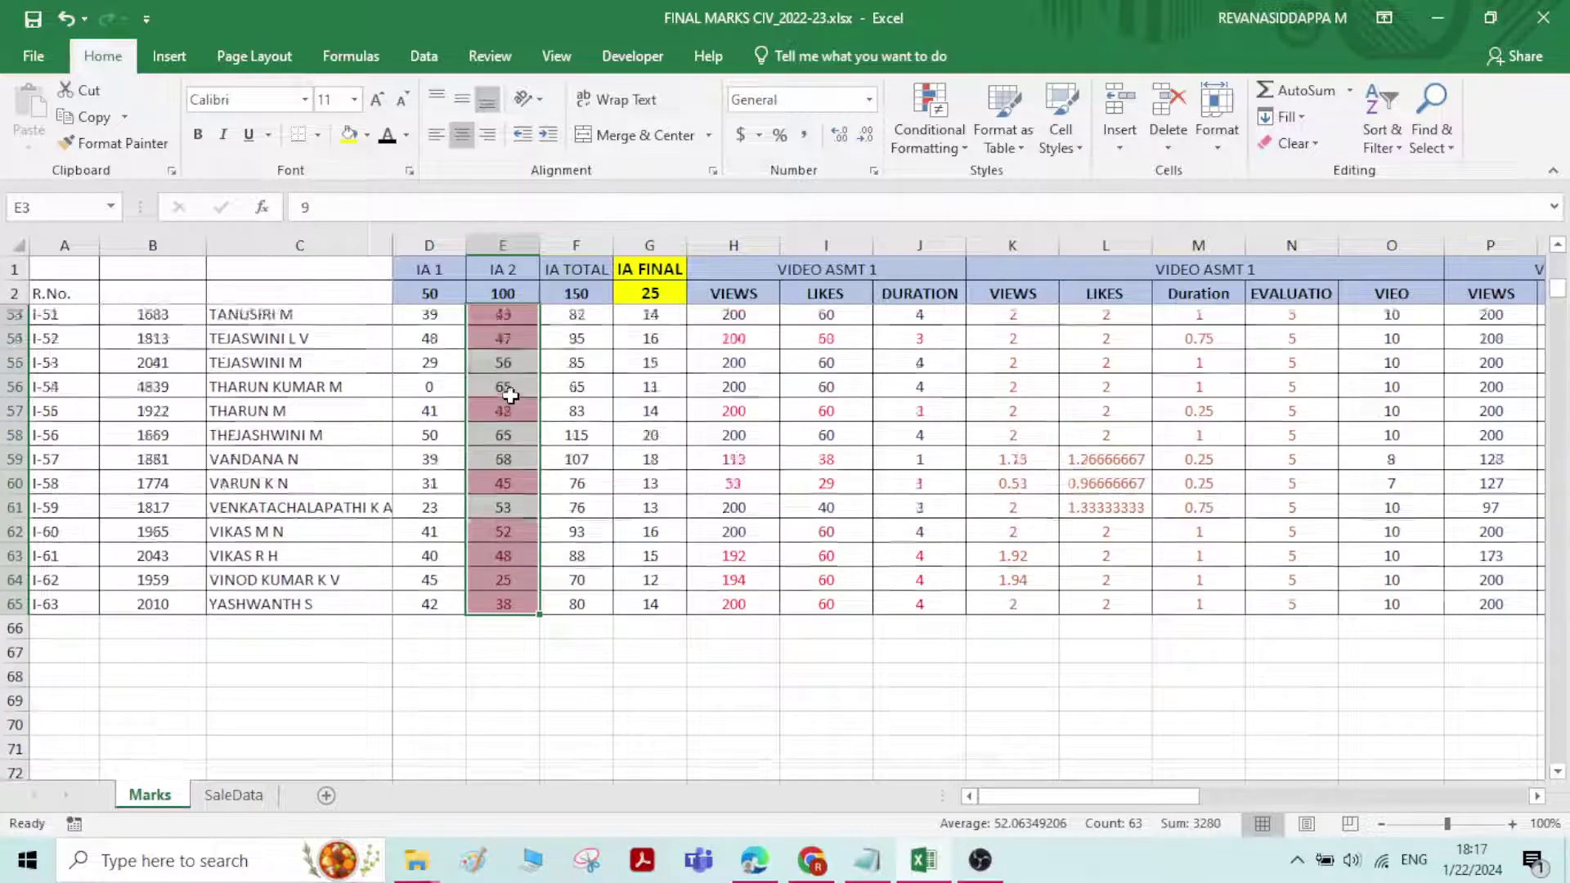
{"action": "scroll", "coordinate": [510, 395], "scroll_direction": "up", "scroll_amount": 17}
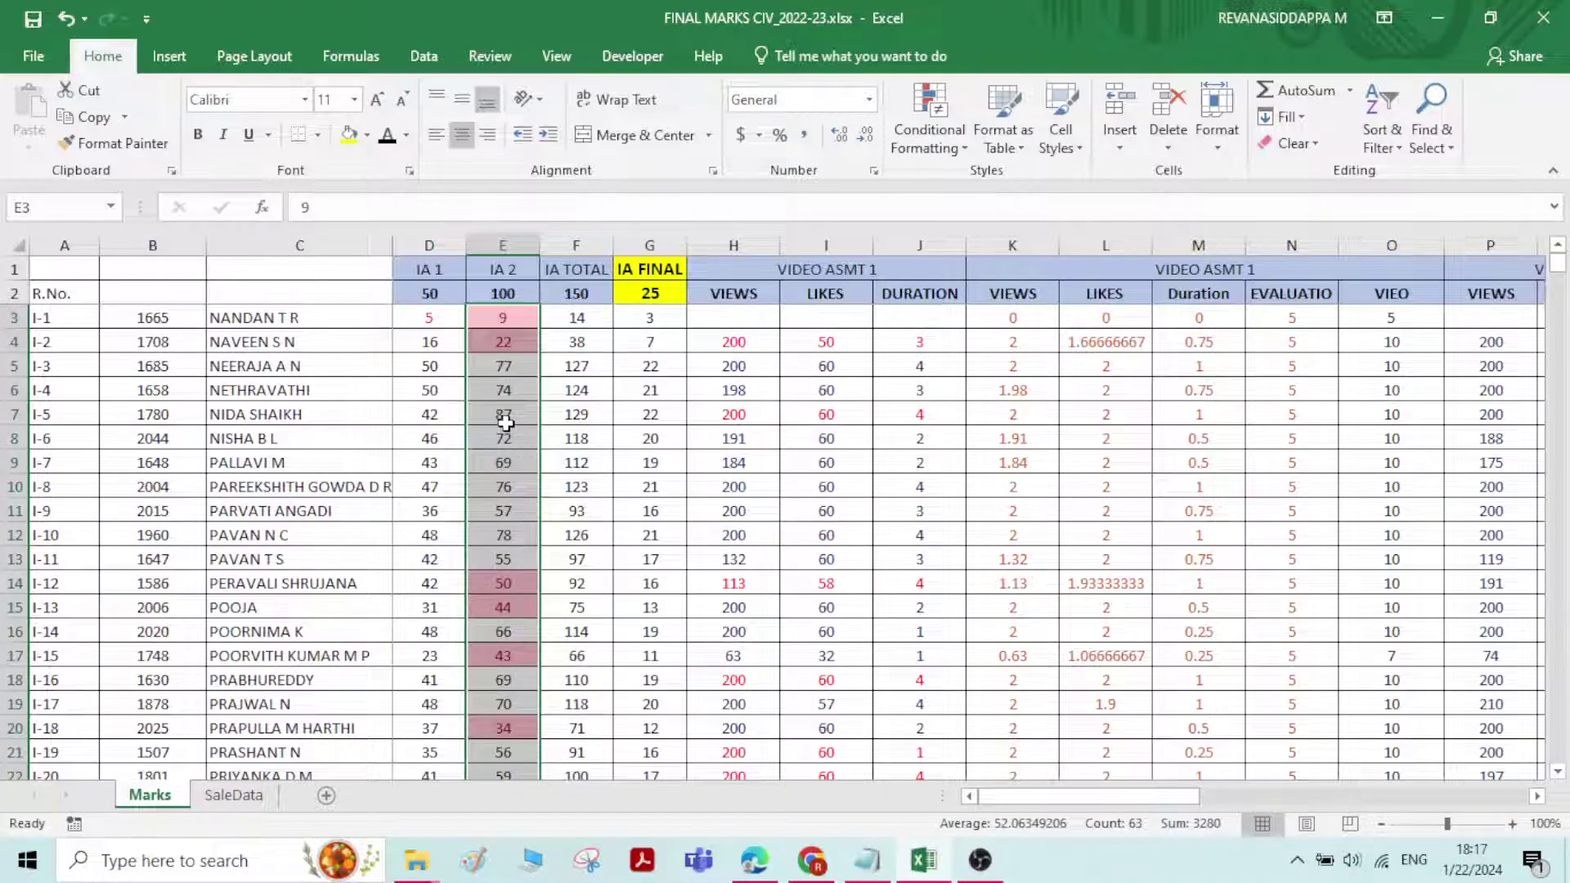
{"action": "scroll", "coordinate": [503, 415], "scroll_direction": "down", "scroll_amount": 12}
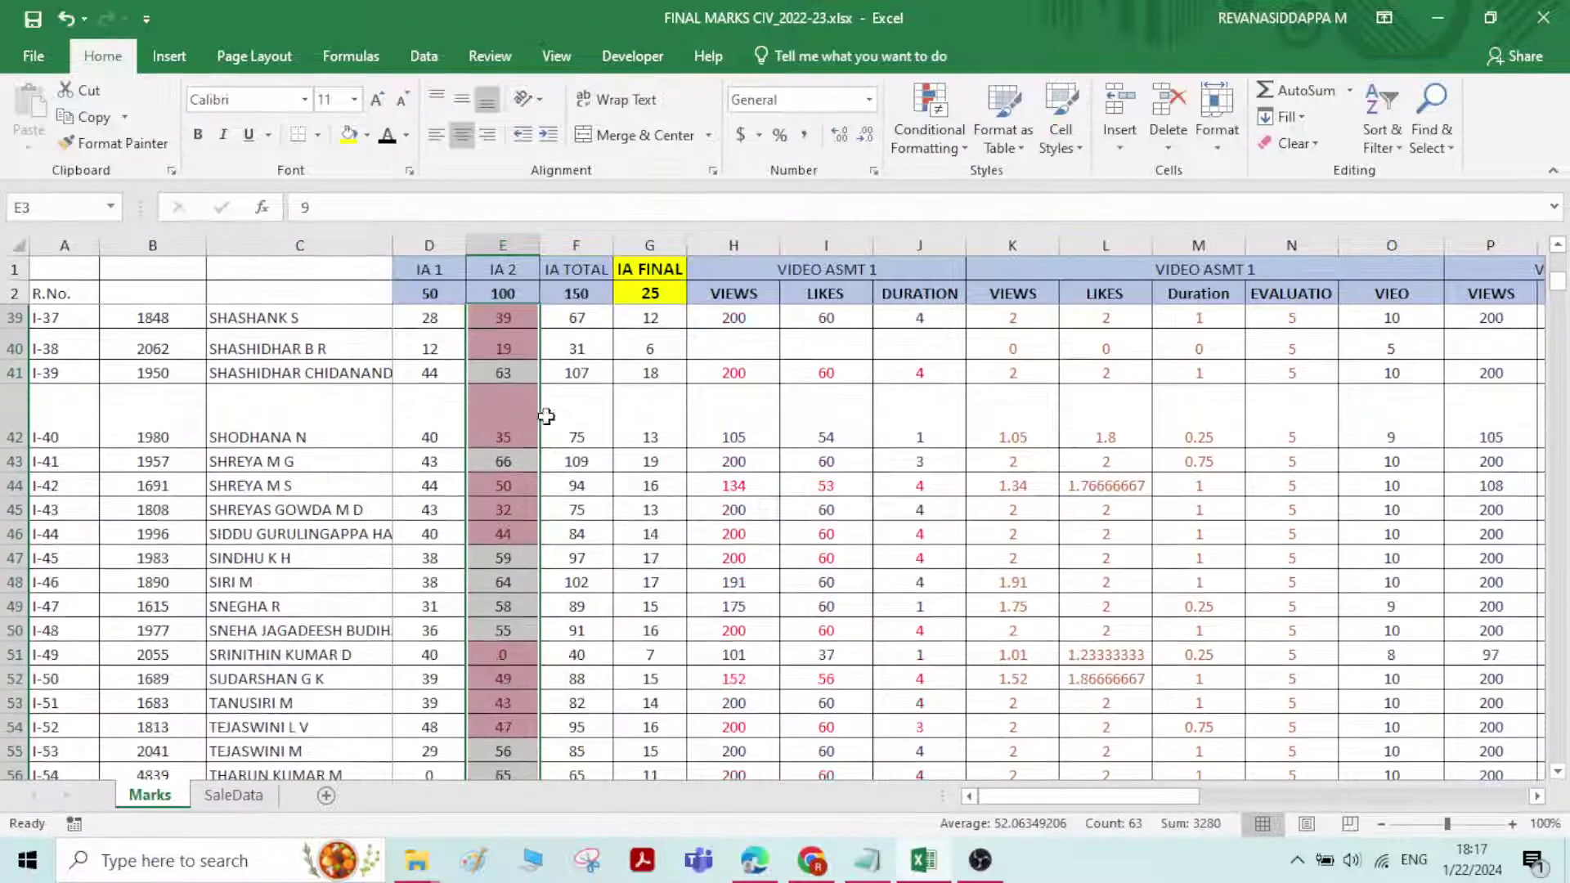
{"action": "left_click", "coordinate": [929, 122]}
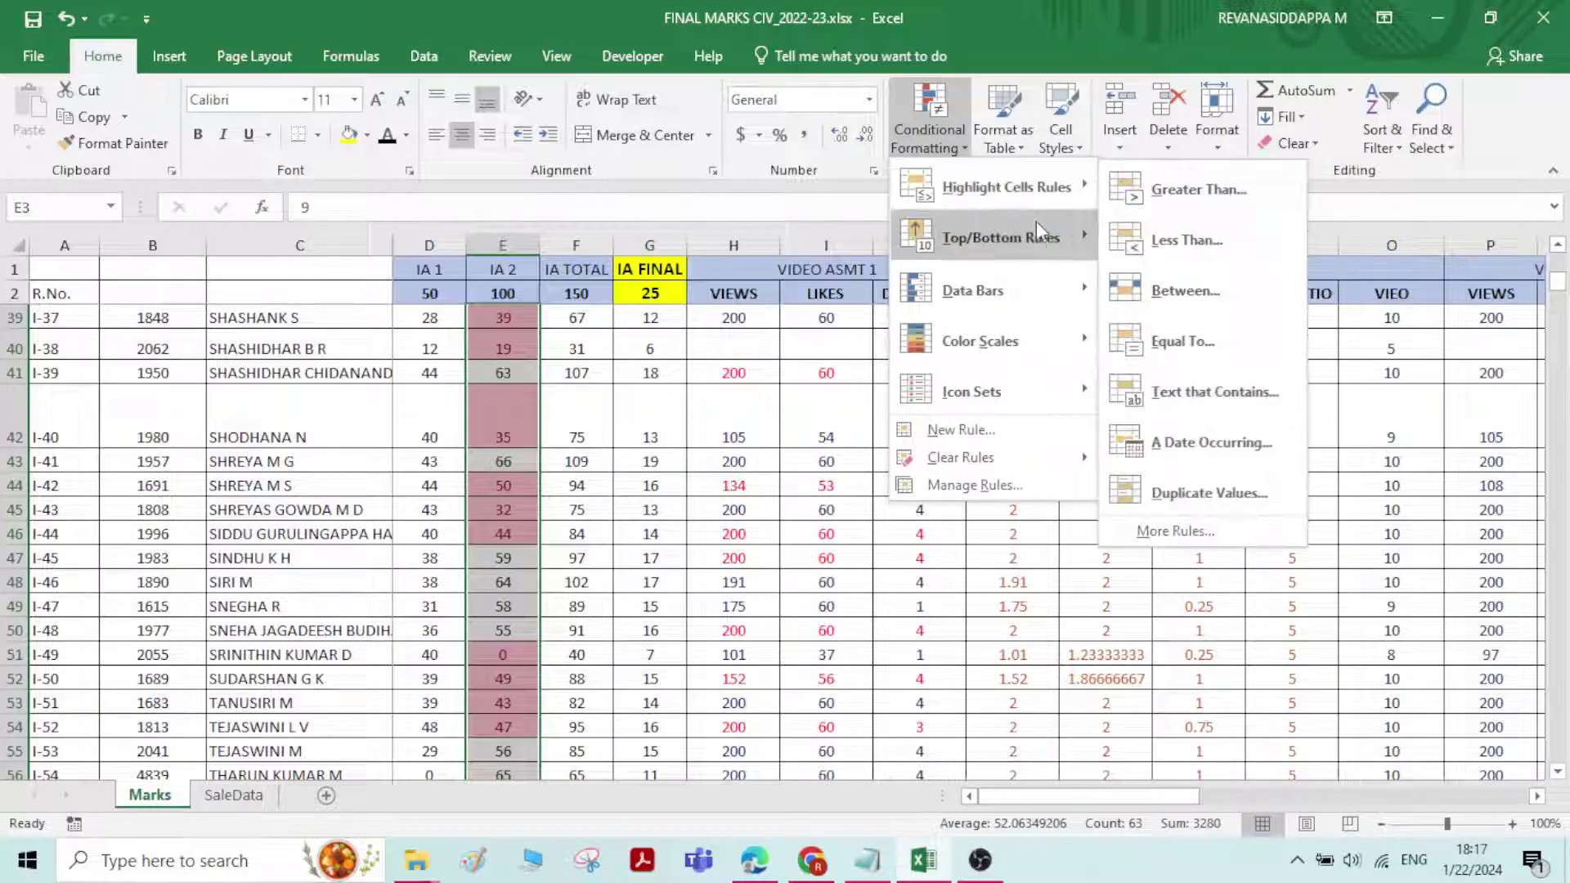
{"action": "mouse_move", "coordinate": [1067, 238]}
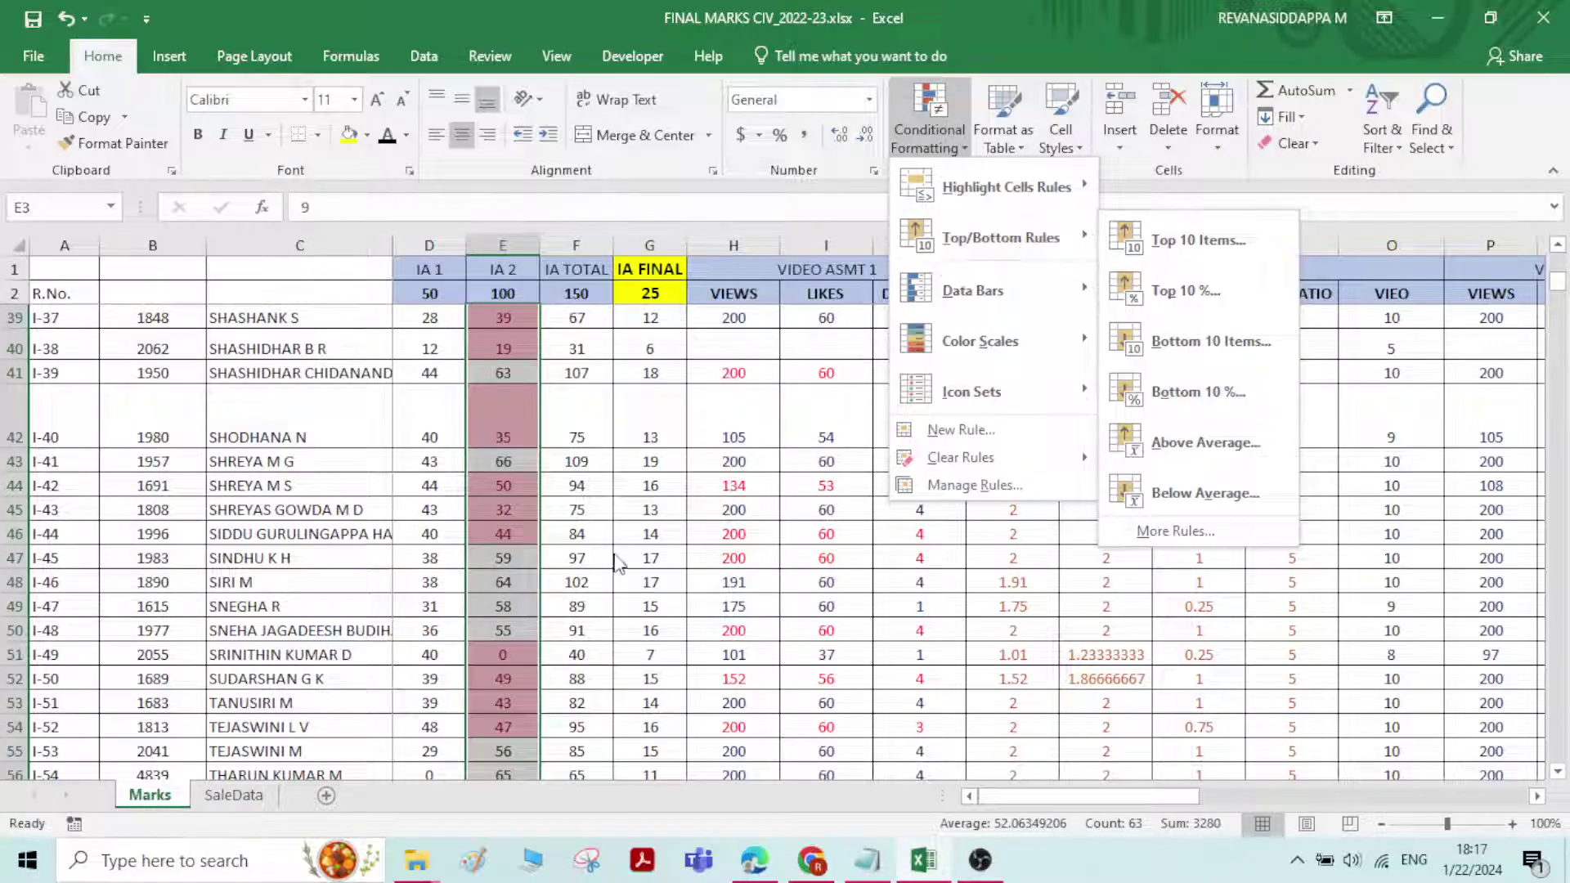
{"action": "left_click", "coordinate": [523, 486]}
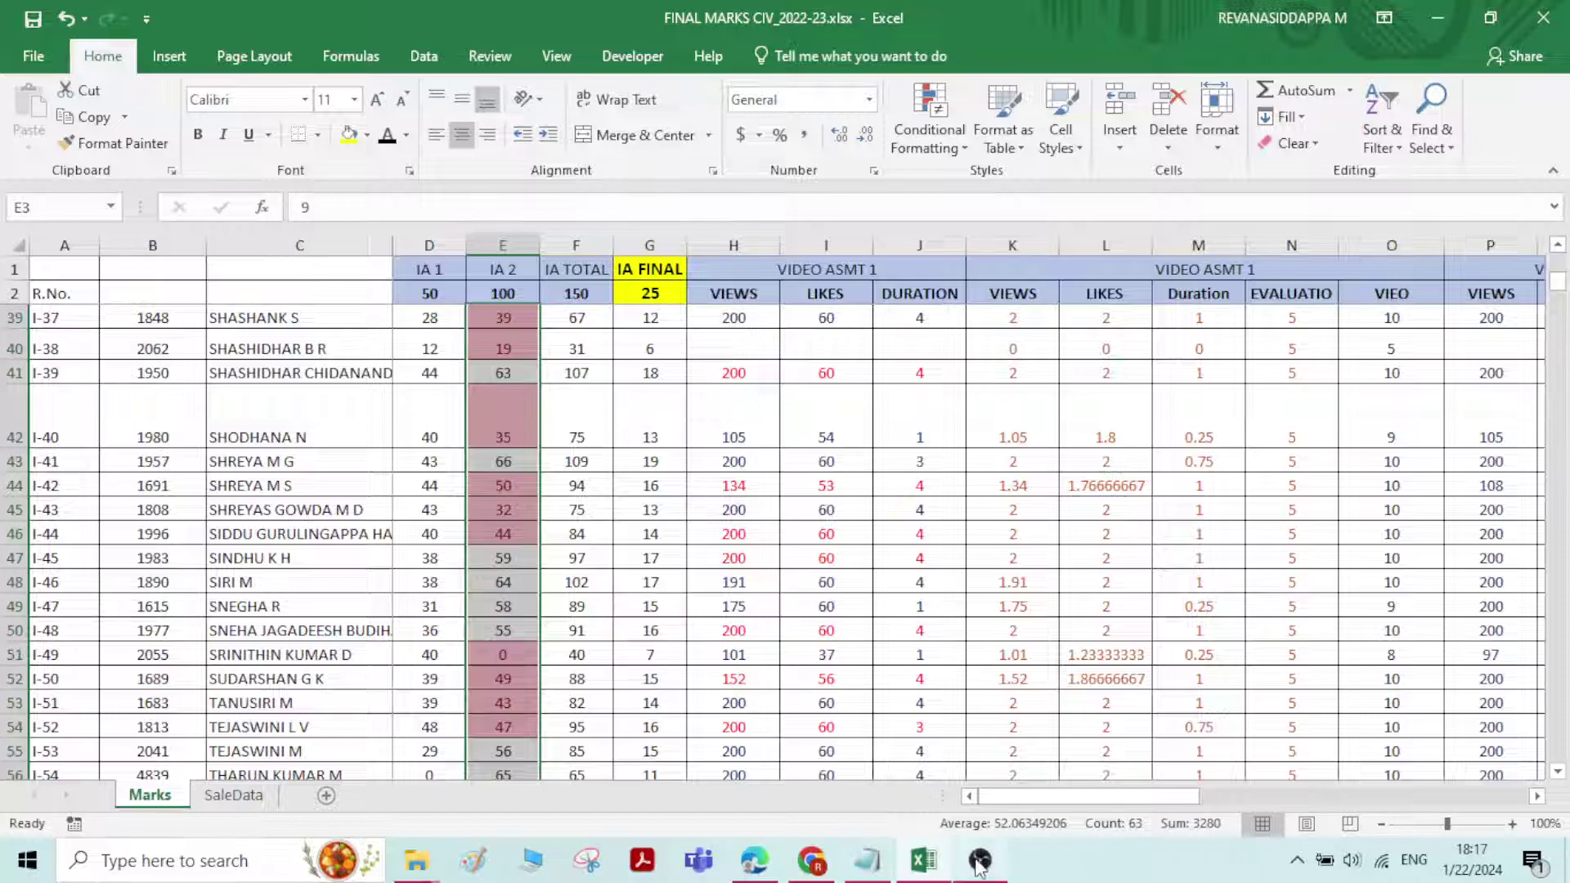